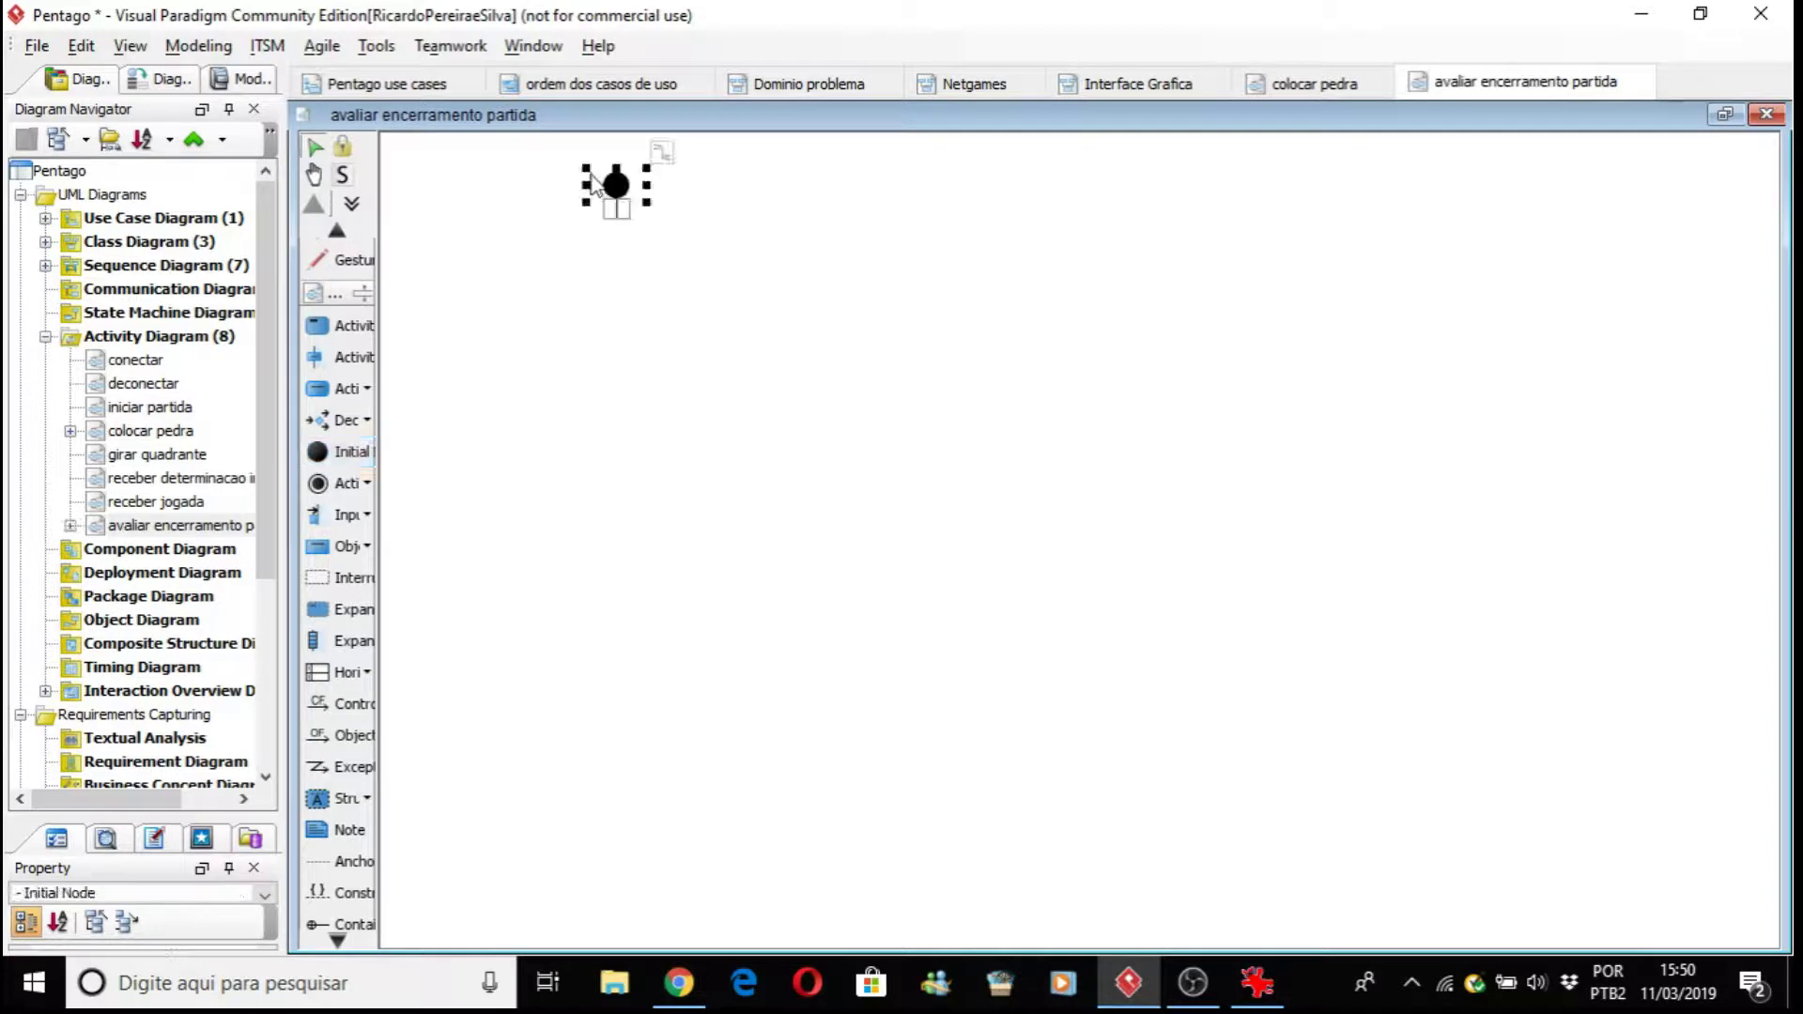
Step: Add an activity final node and place it straight below the initial node, near the lower end of the visible canvas
click(324, 482)
click(636, 872)
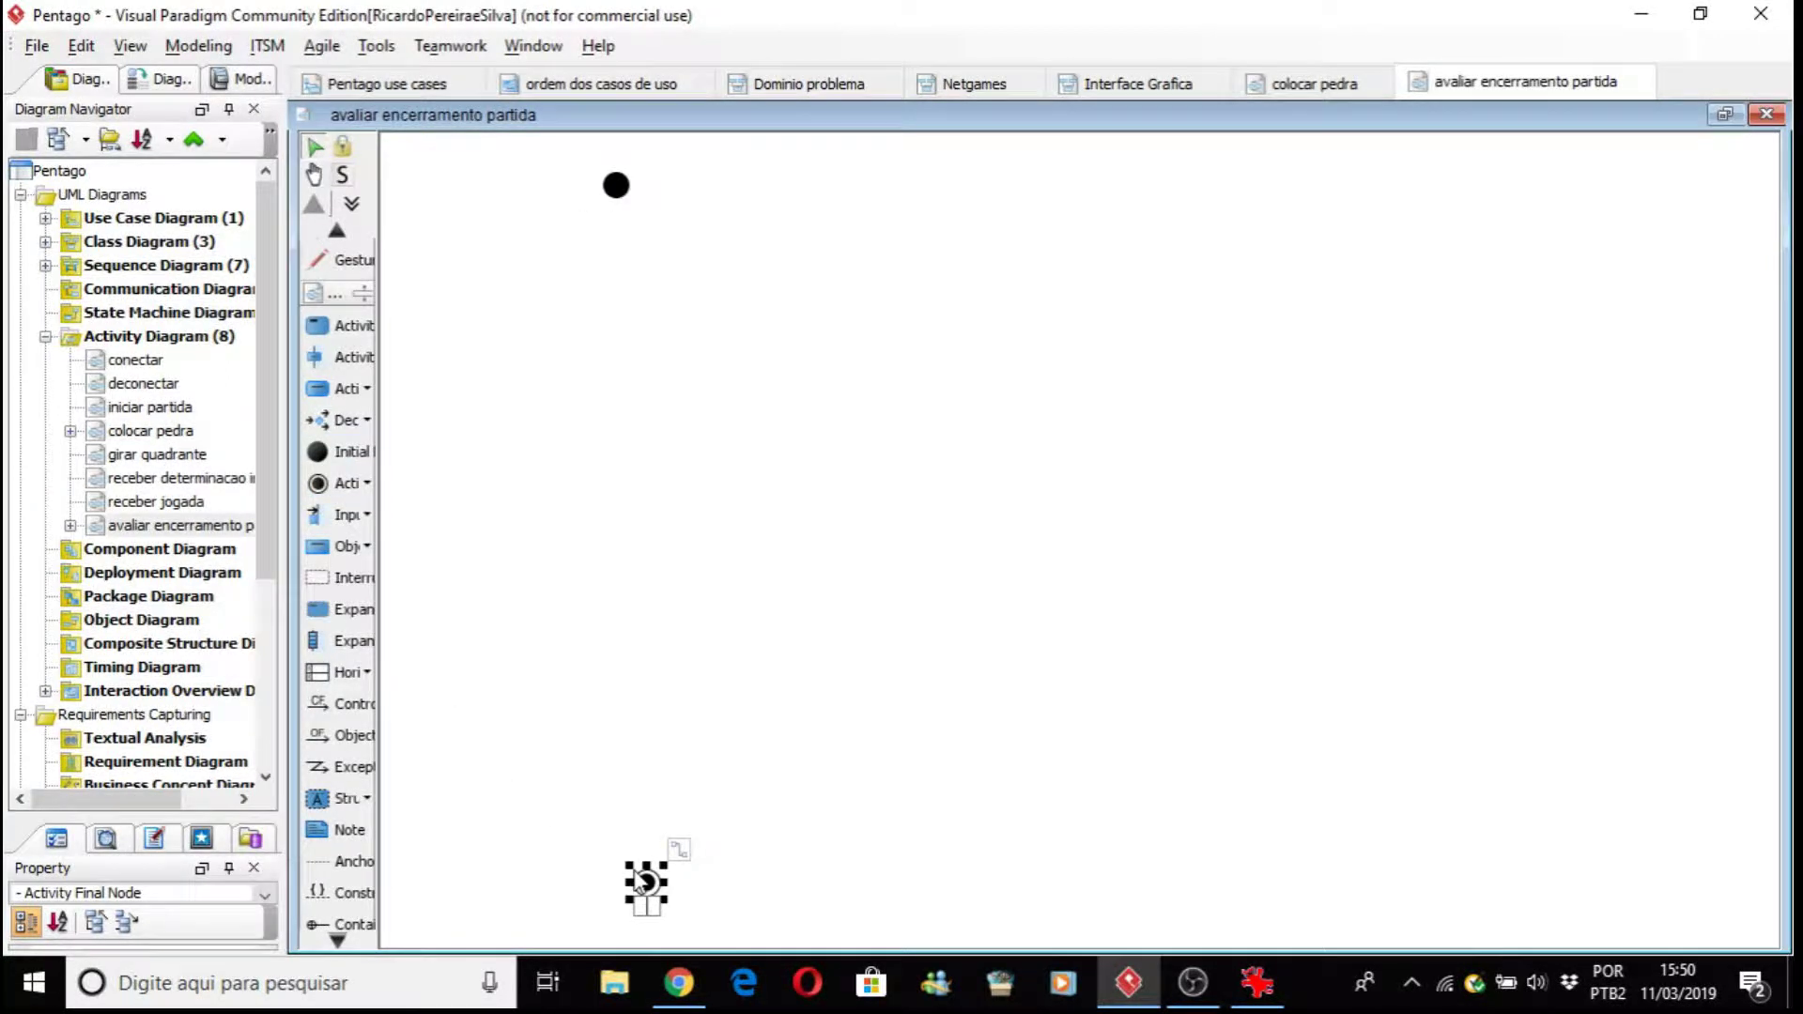
scroll(636, 876, up, 3)
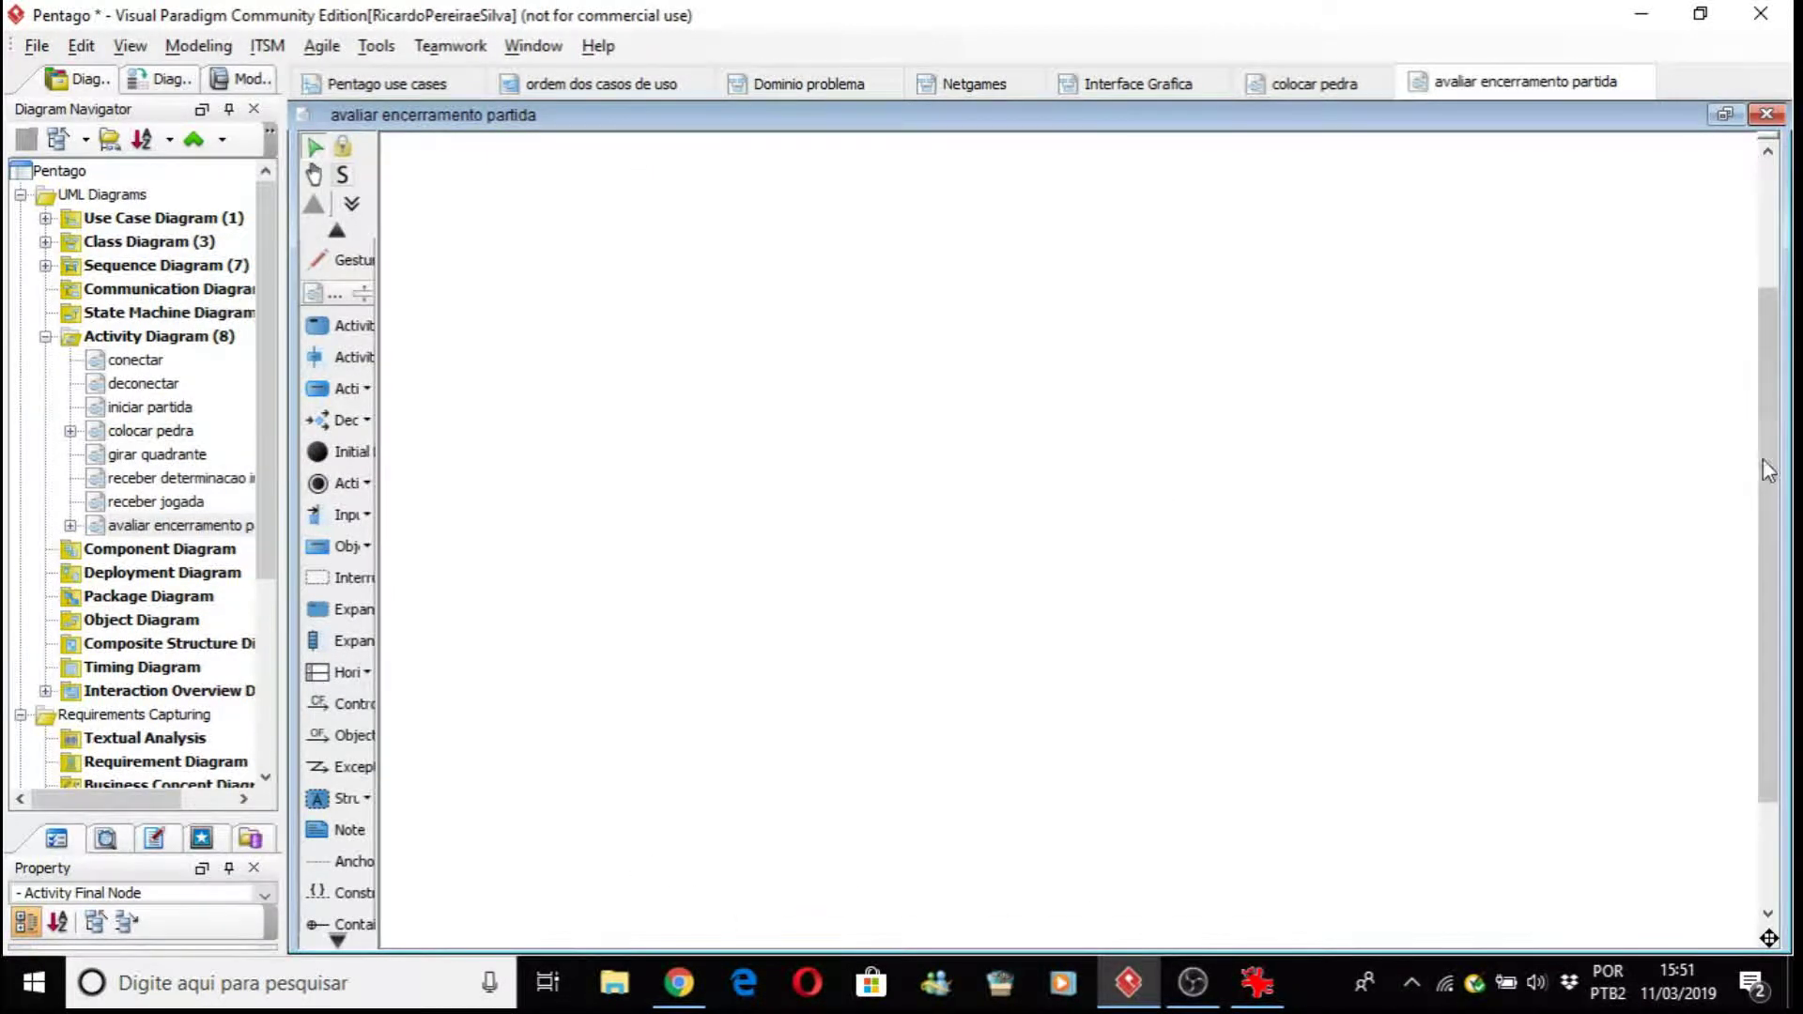
scroll(1761, 462, down, 3)
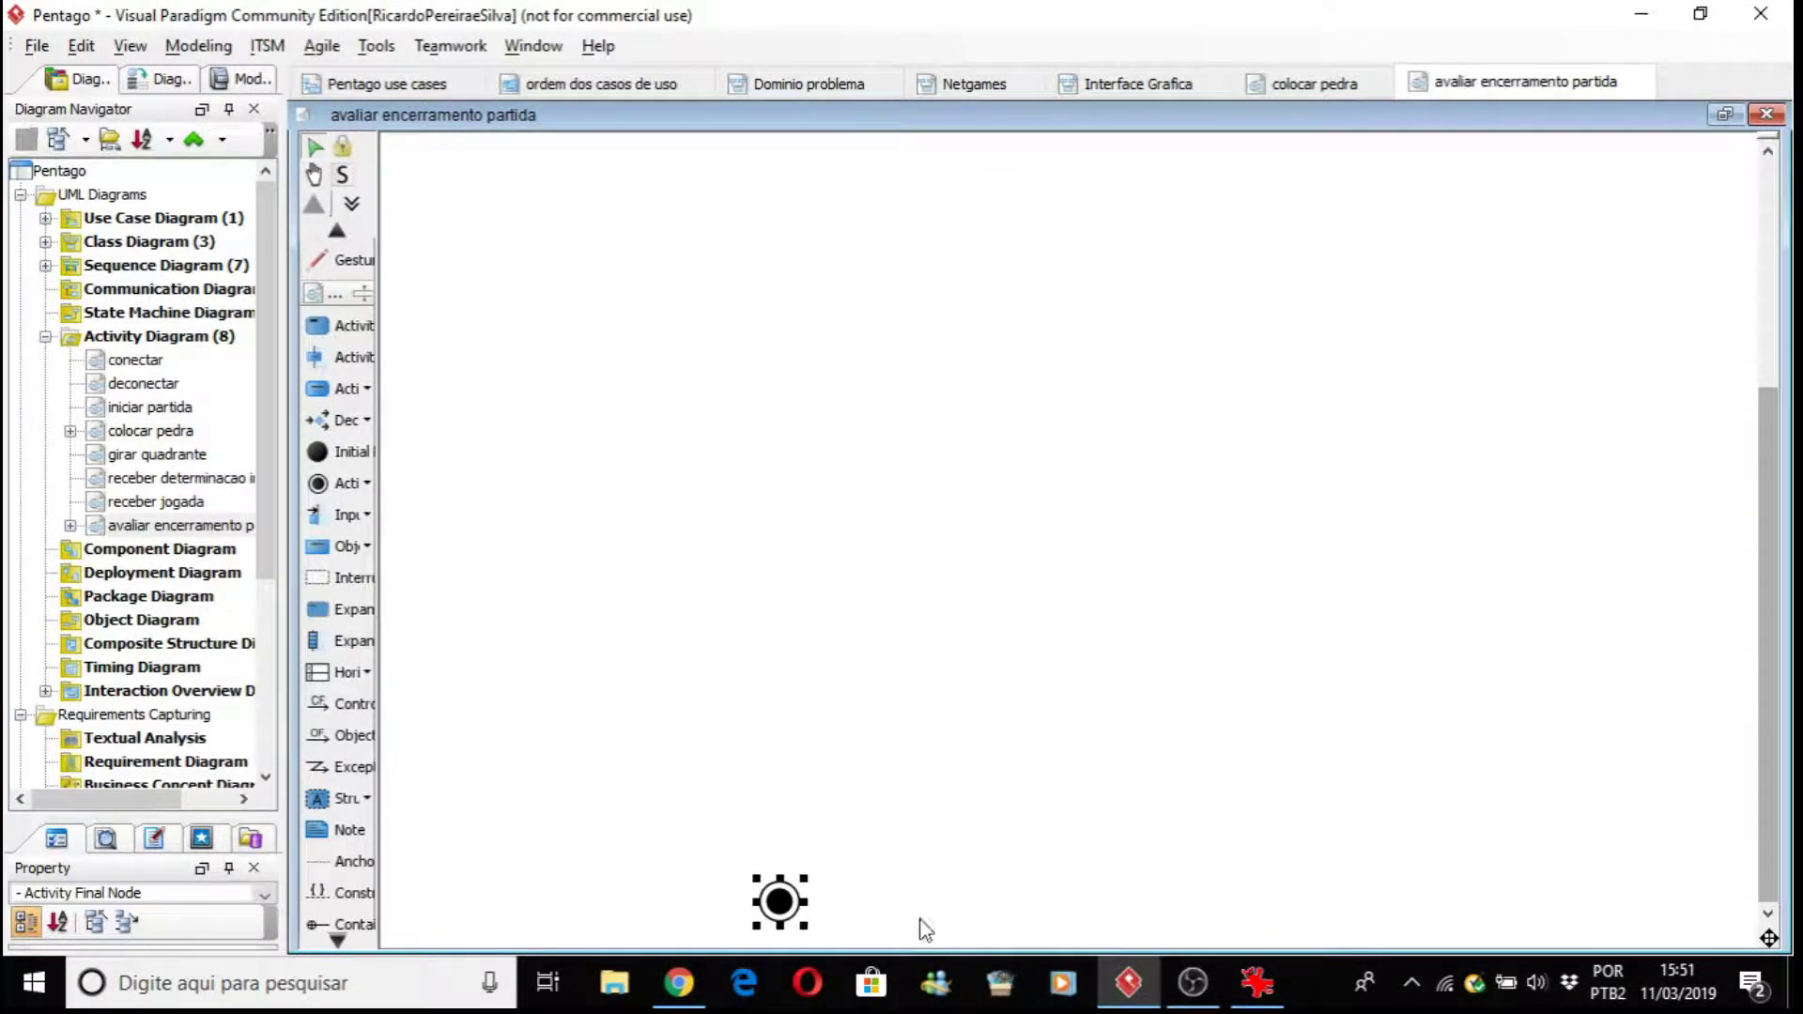
drag(780, 901, 767, 500)
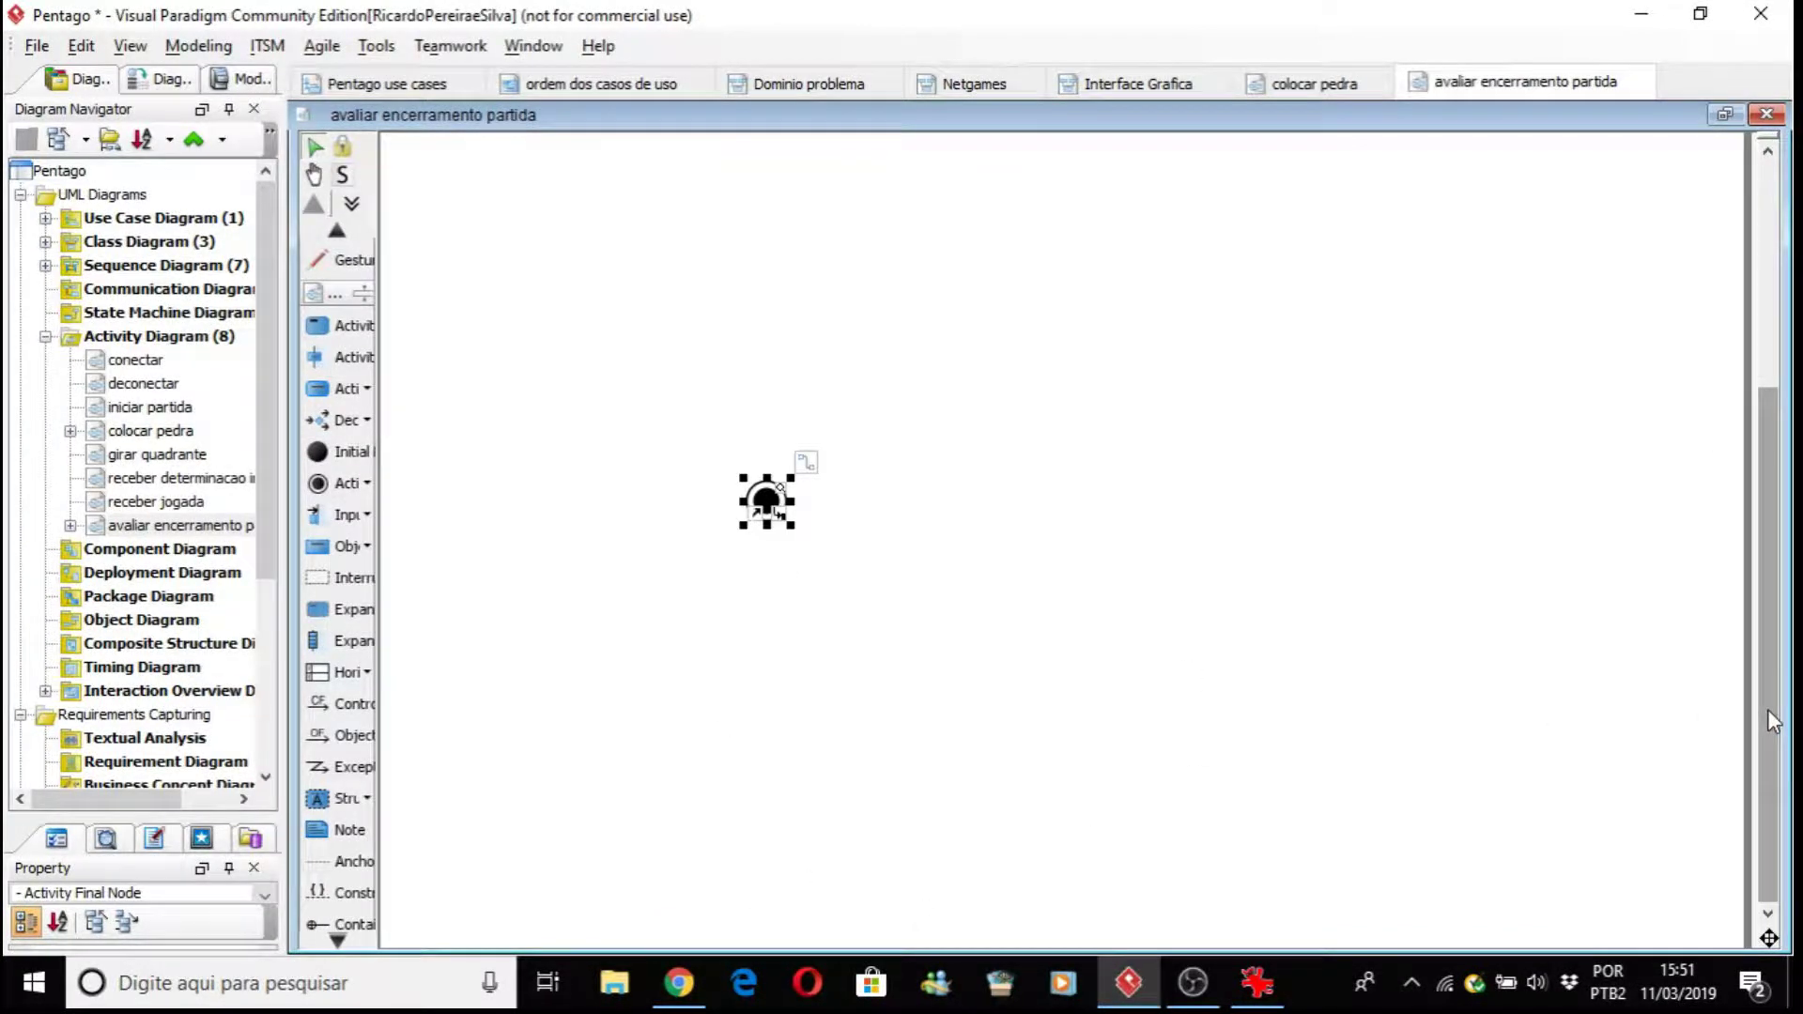
drag(1769, 719, 1749, 430)
click(816, 808)
drag(770, 854, 736, 901)
click(949, 706)
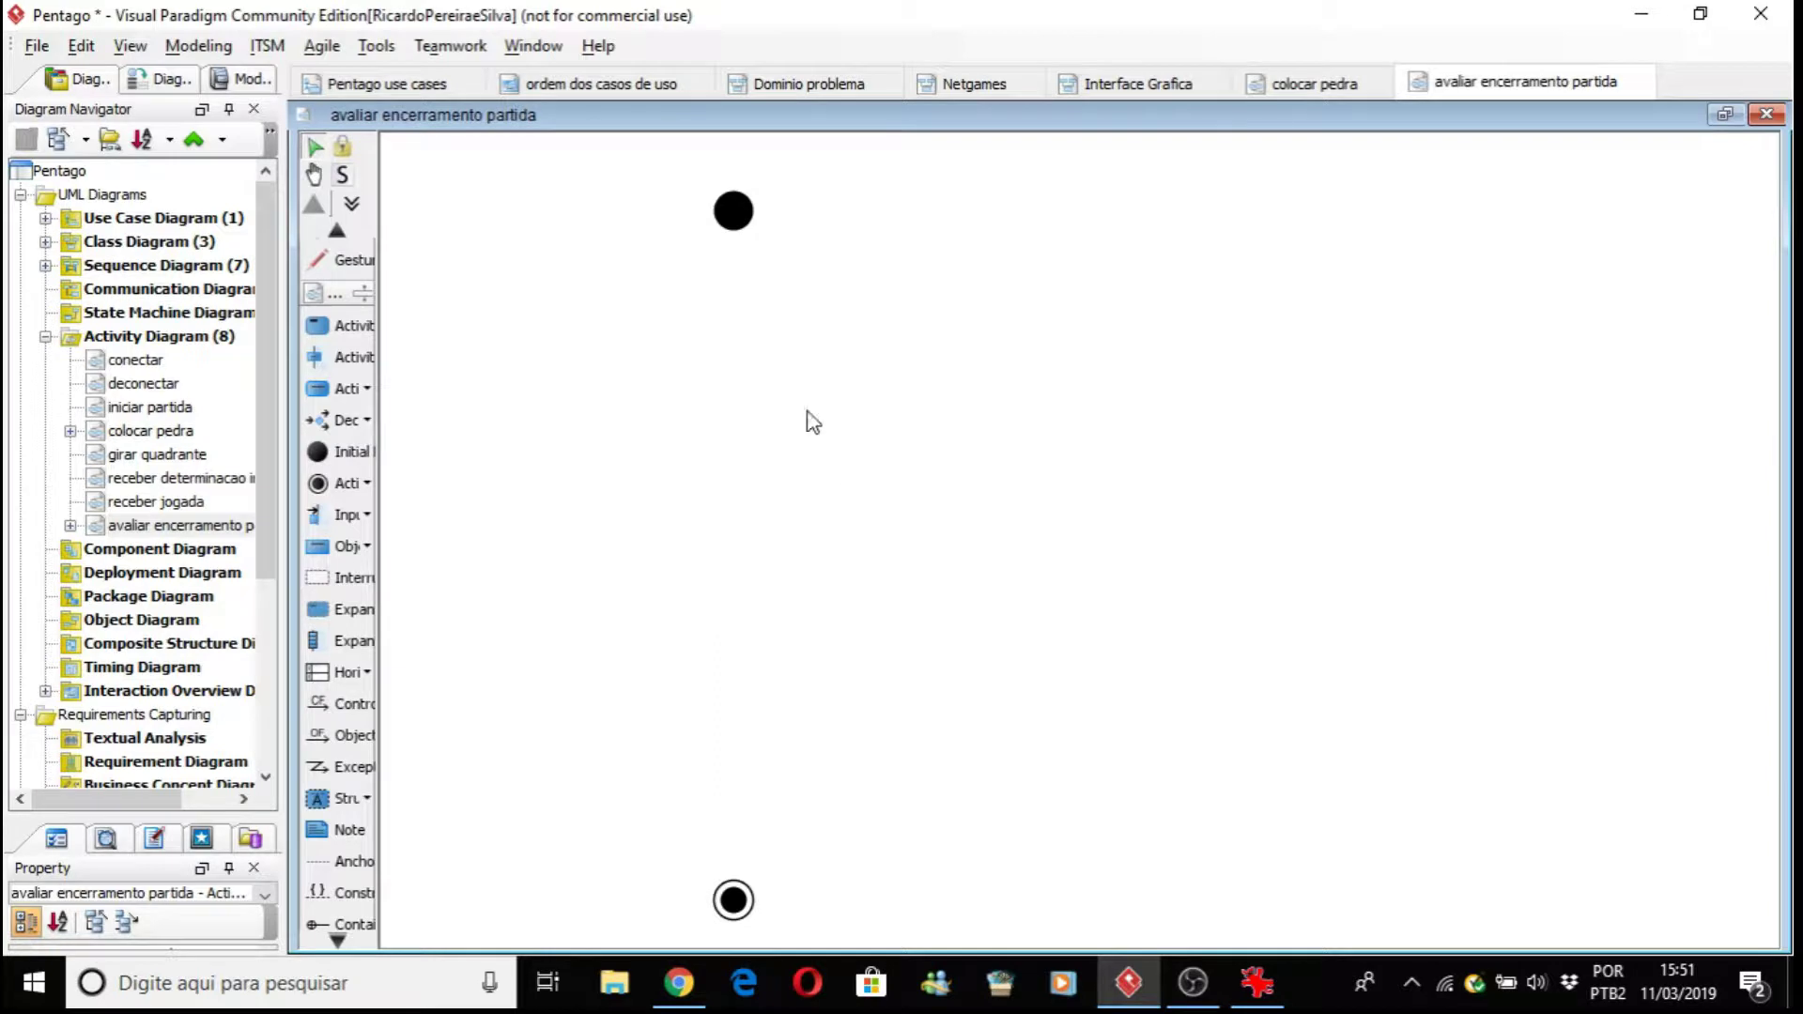
Step: Add an action "tomar primeira linha" connected from the initial node, and move it down slightly to lengthen the connecting flow
click(733, 211)
drag(790, 173, 733, 293)
click(732, 291)
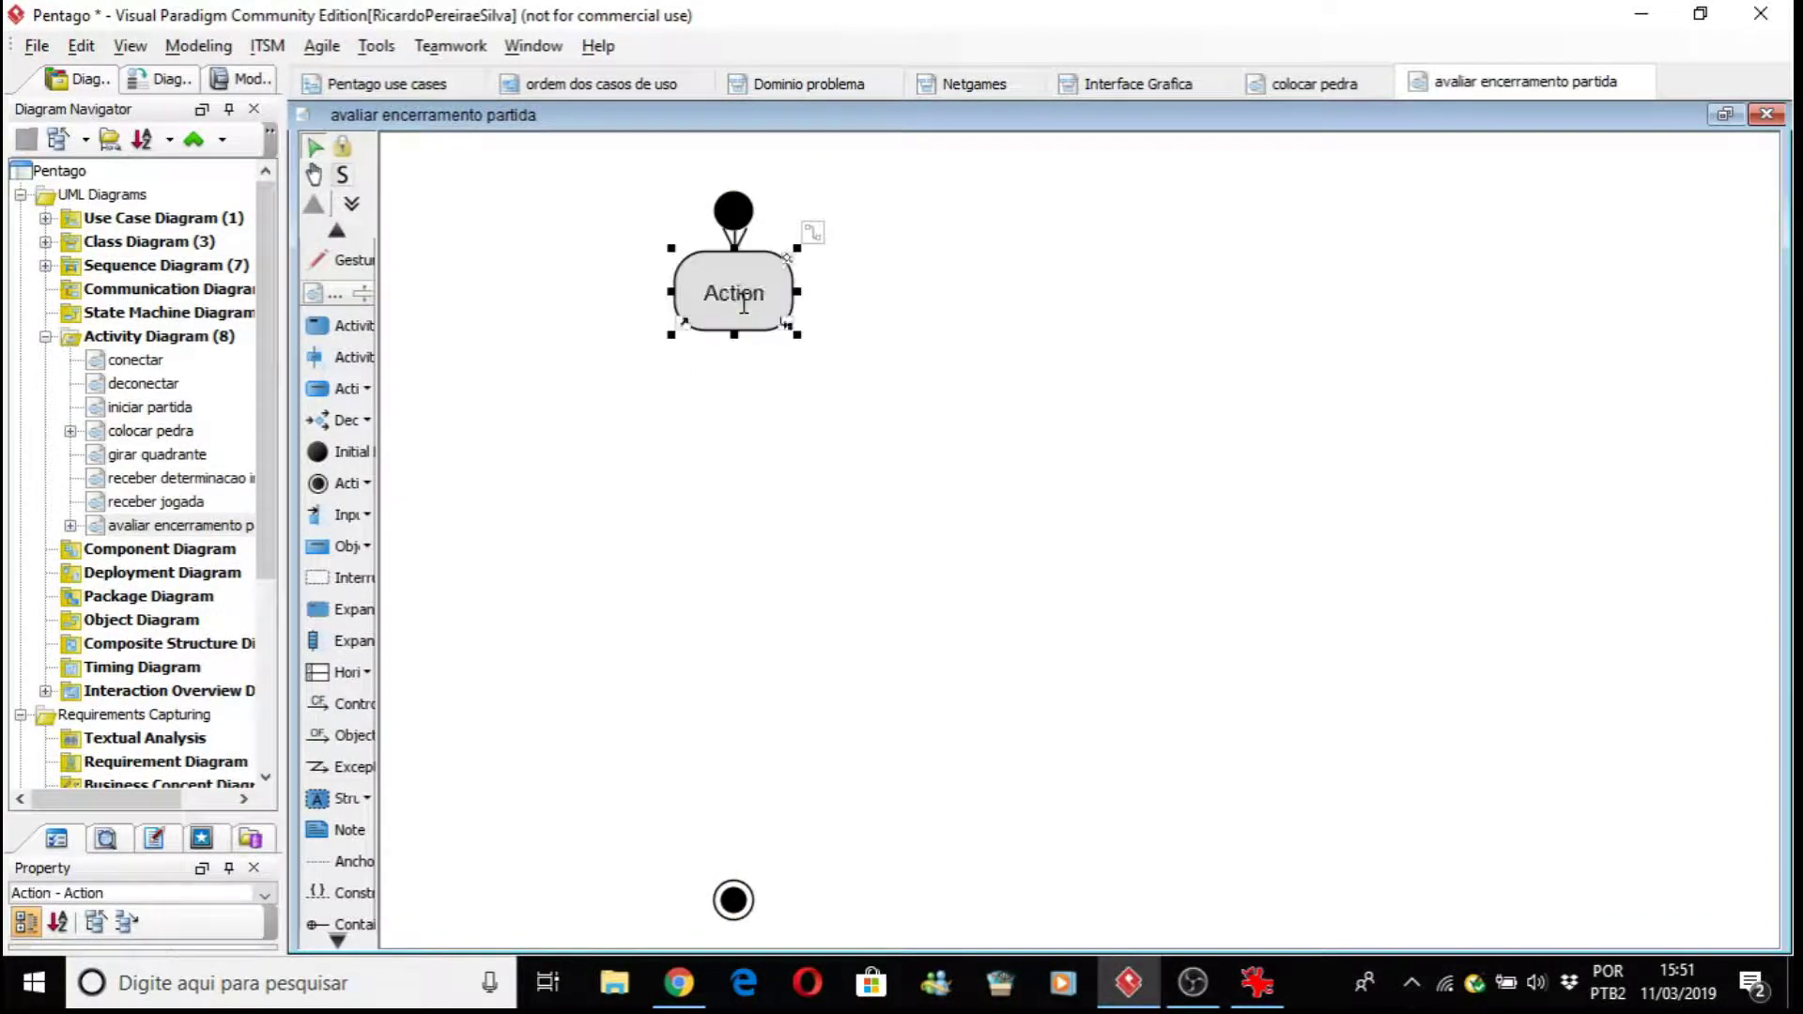
text(tomar)
text(primira linha)
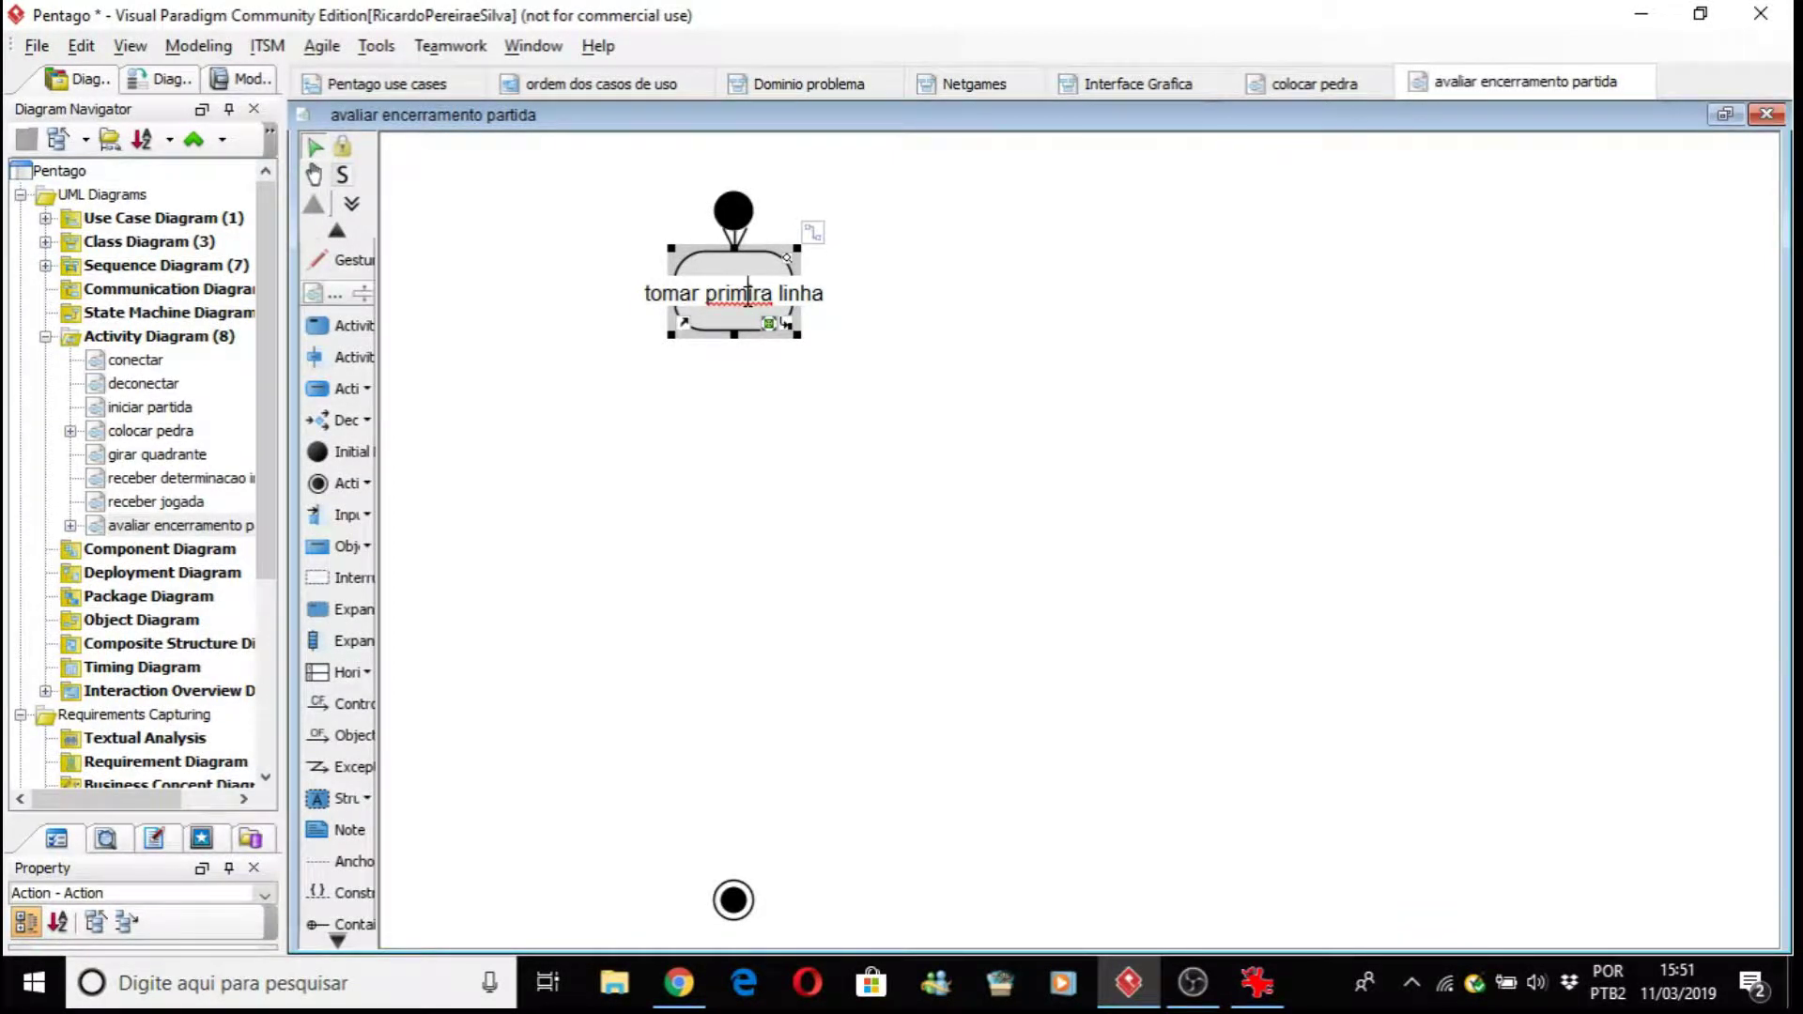
text(e)
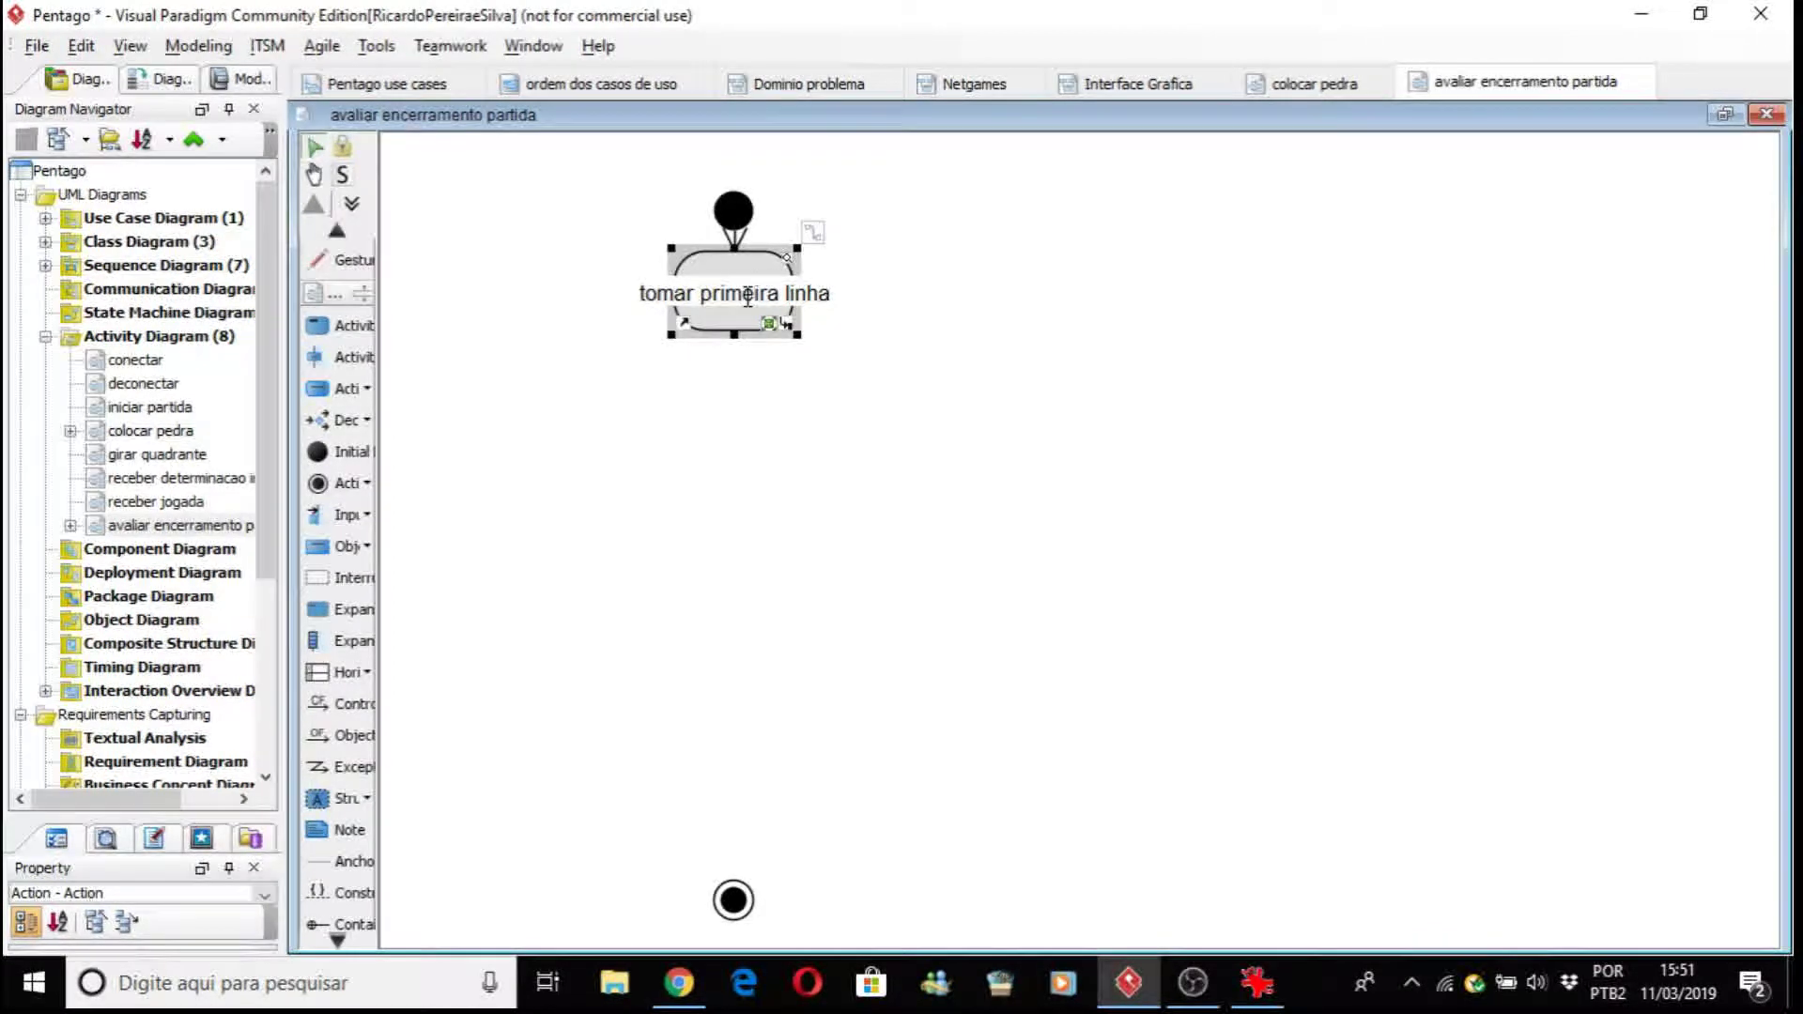
click(1315, 464)
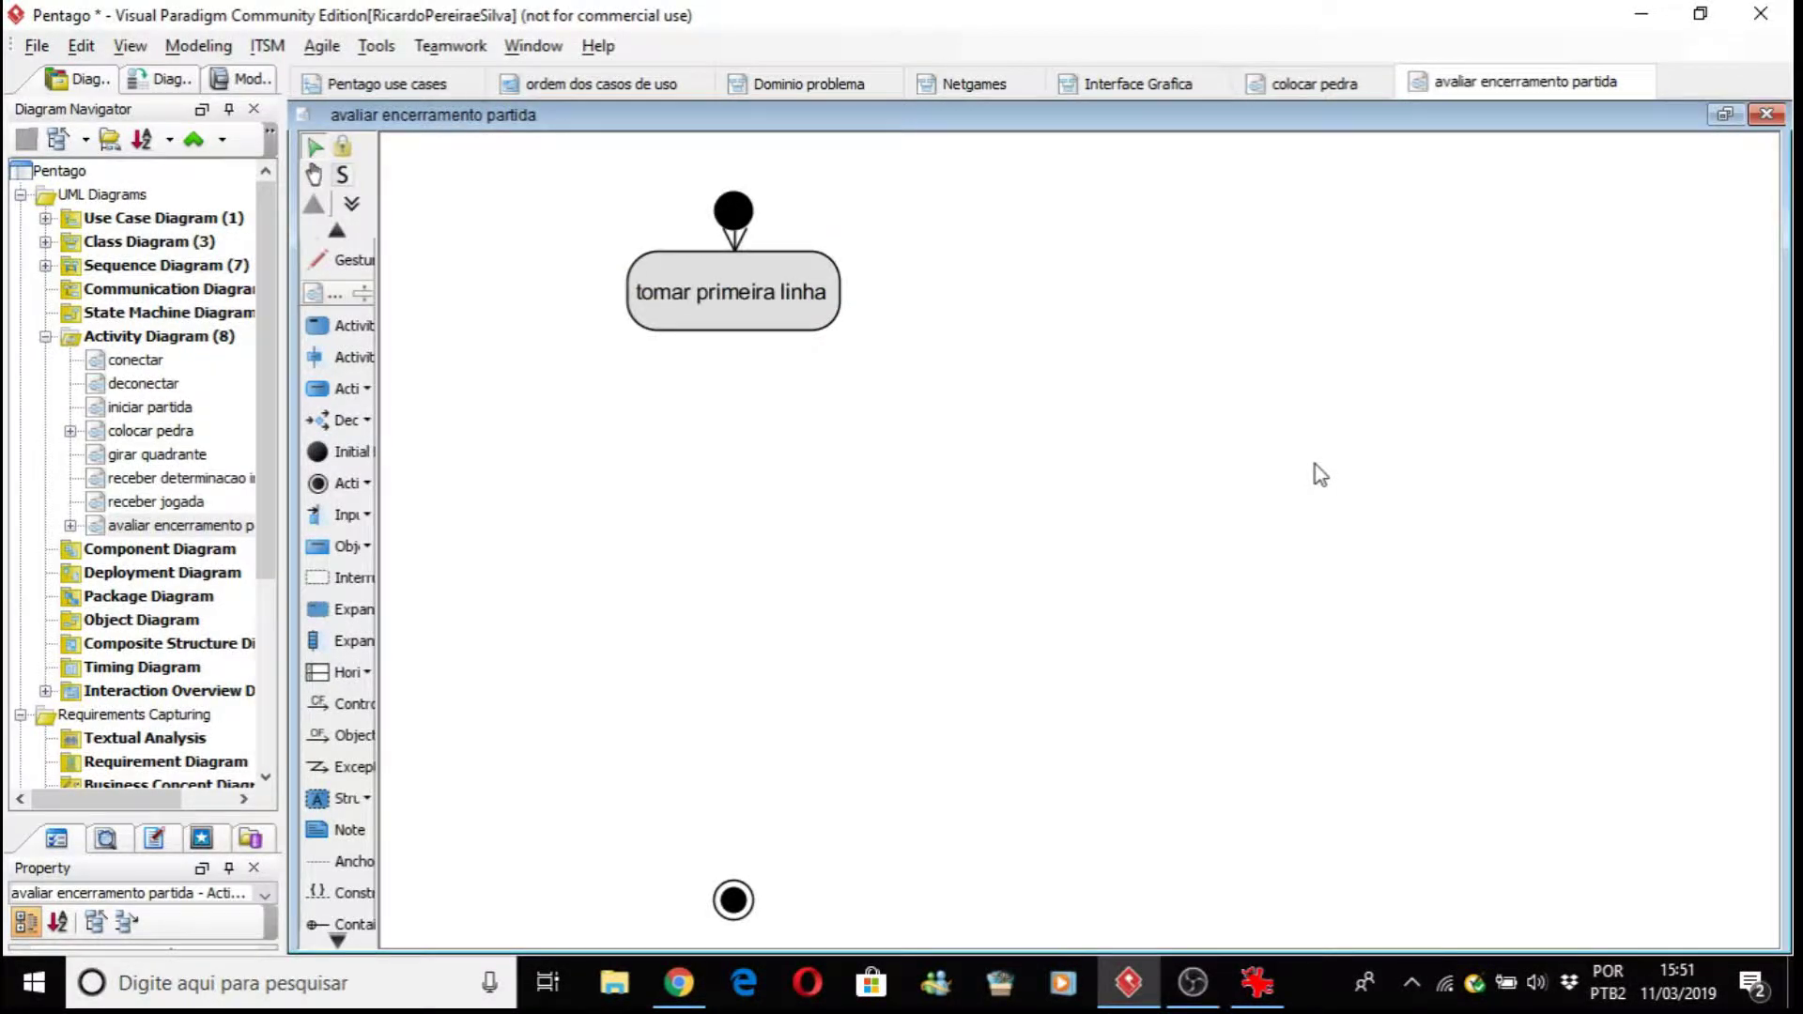
drag(798, 301, 797, 334)
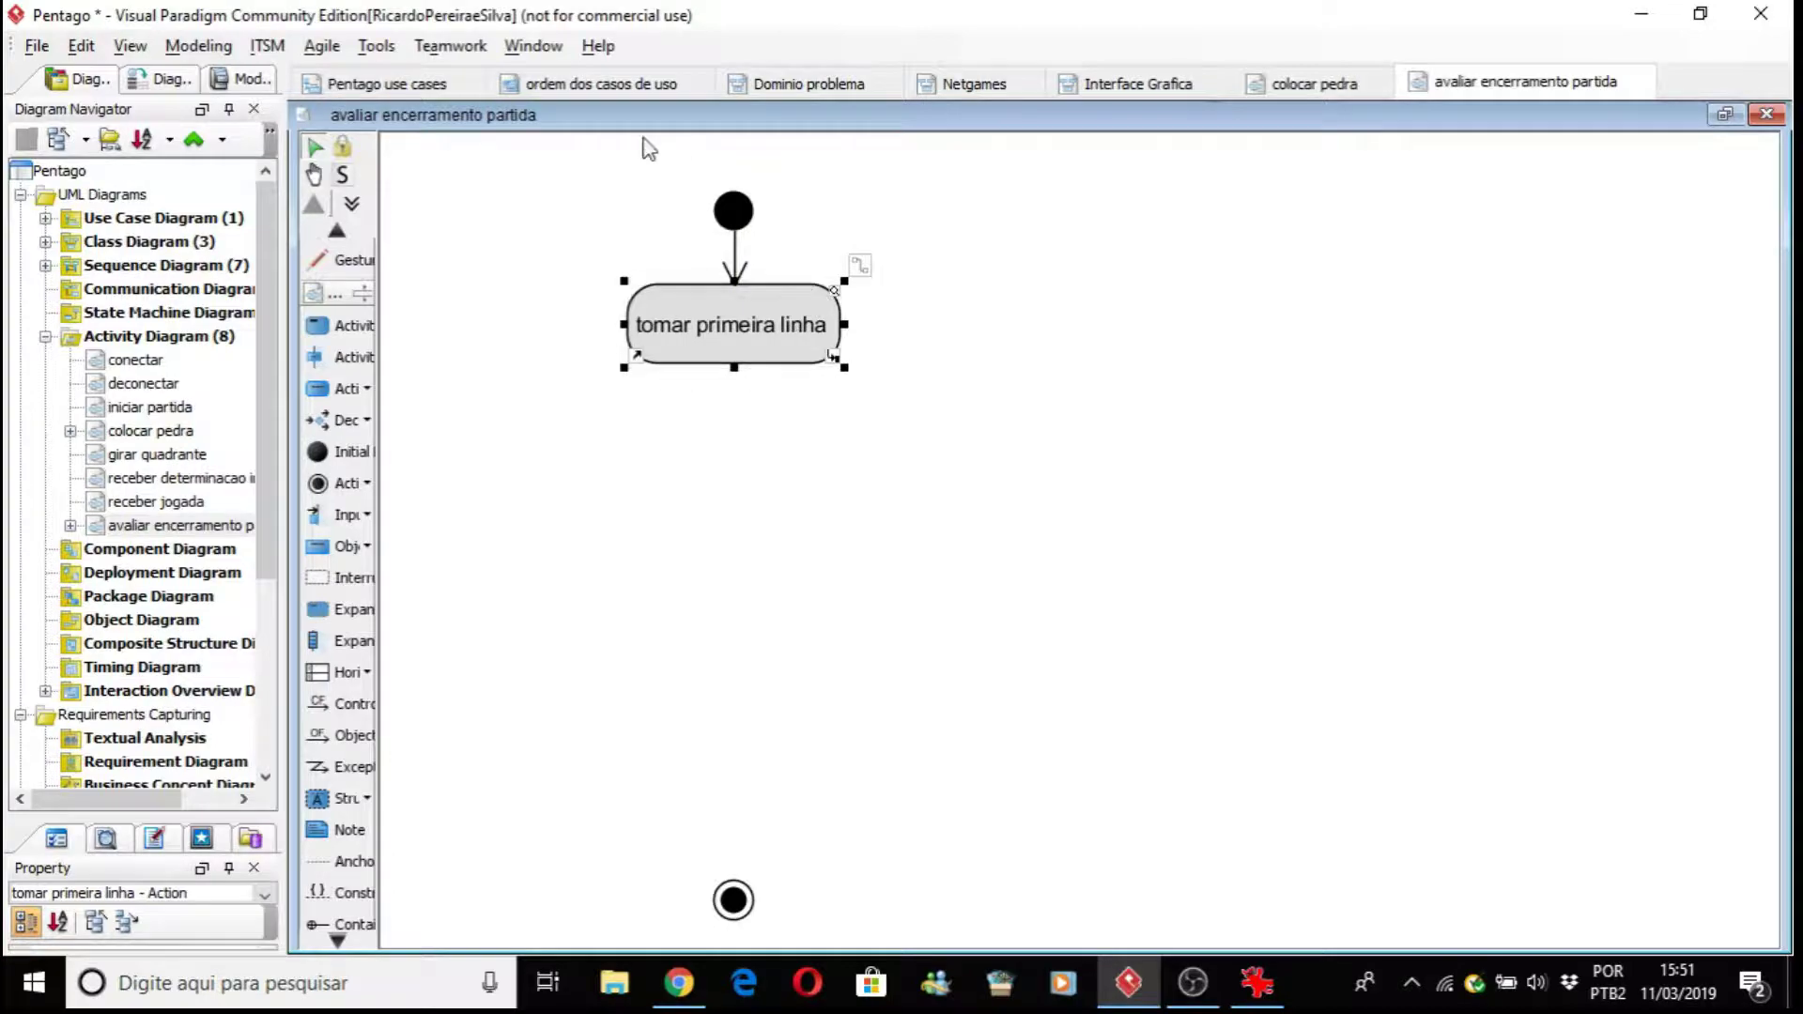
Step: Examine the Tabuleiro and MatrizTabuleiro classes and the posicoes array in the Dominio problema diagram, and return to the avaliar encerramento partida diagram
click(820, 82)
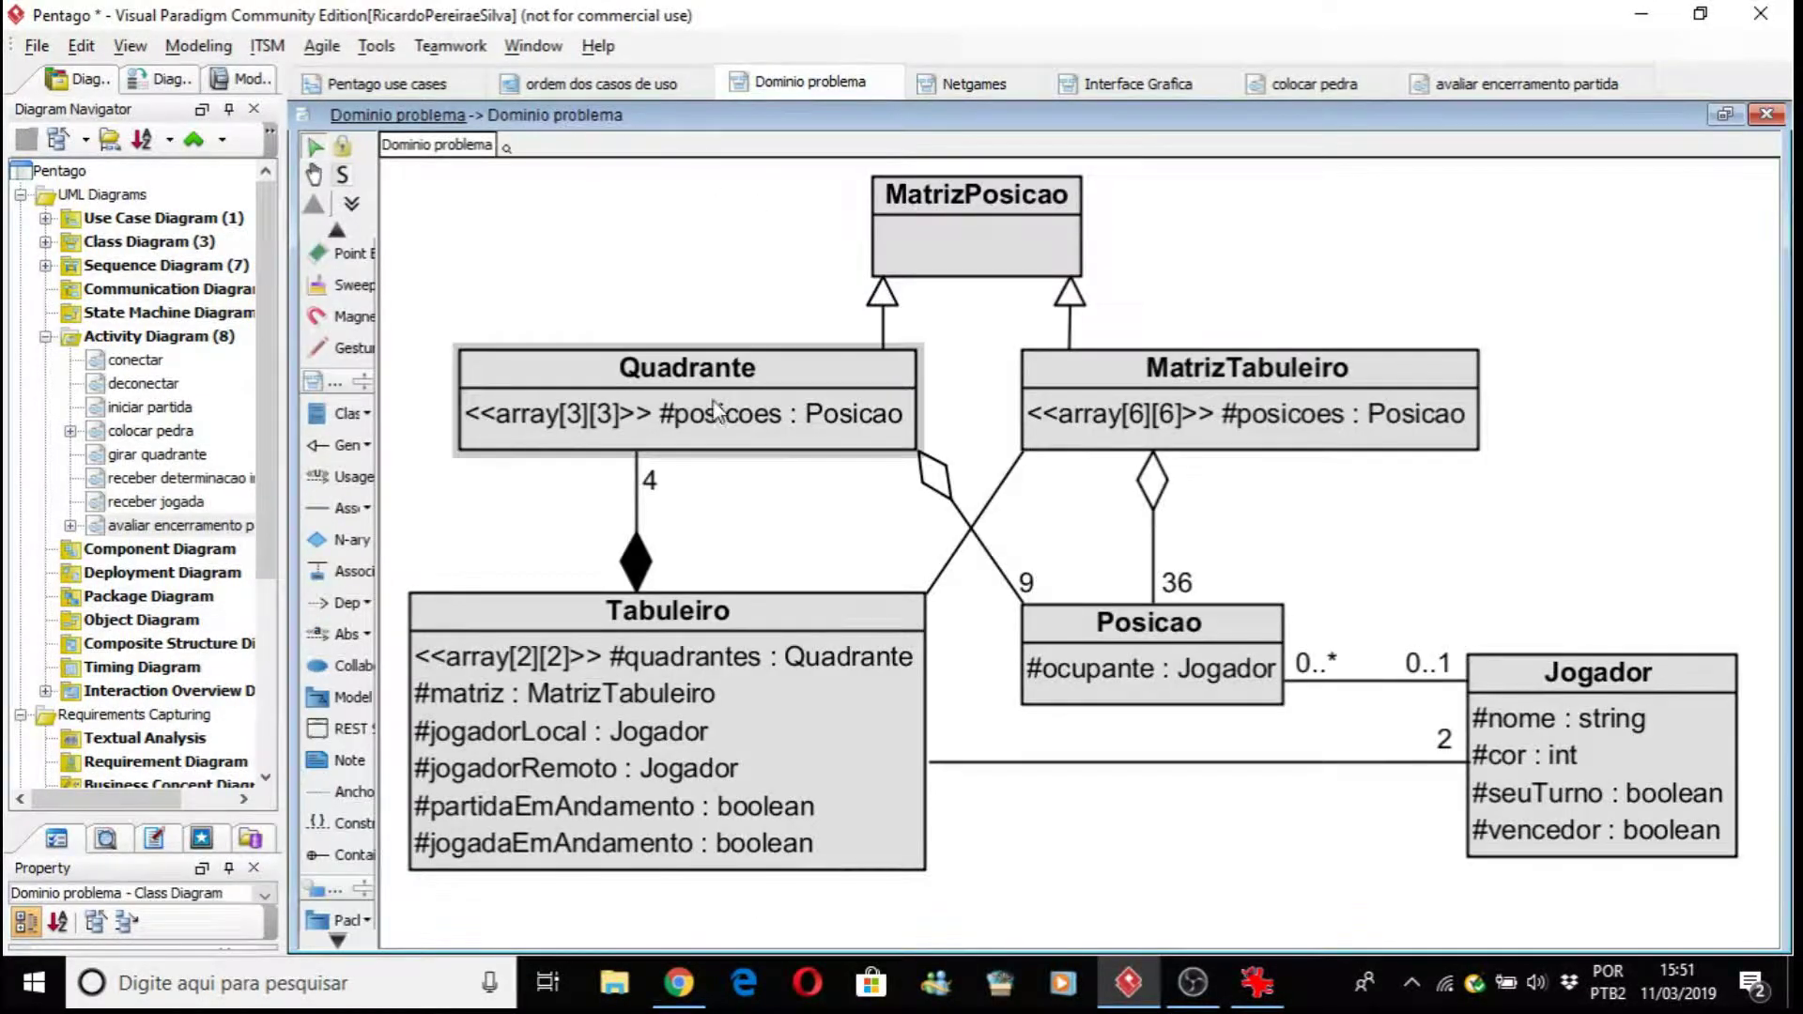
click(754, 693)
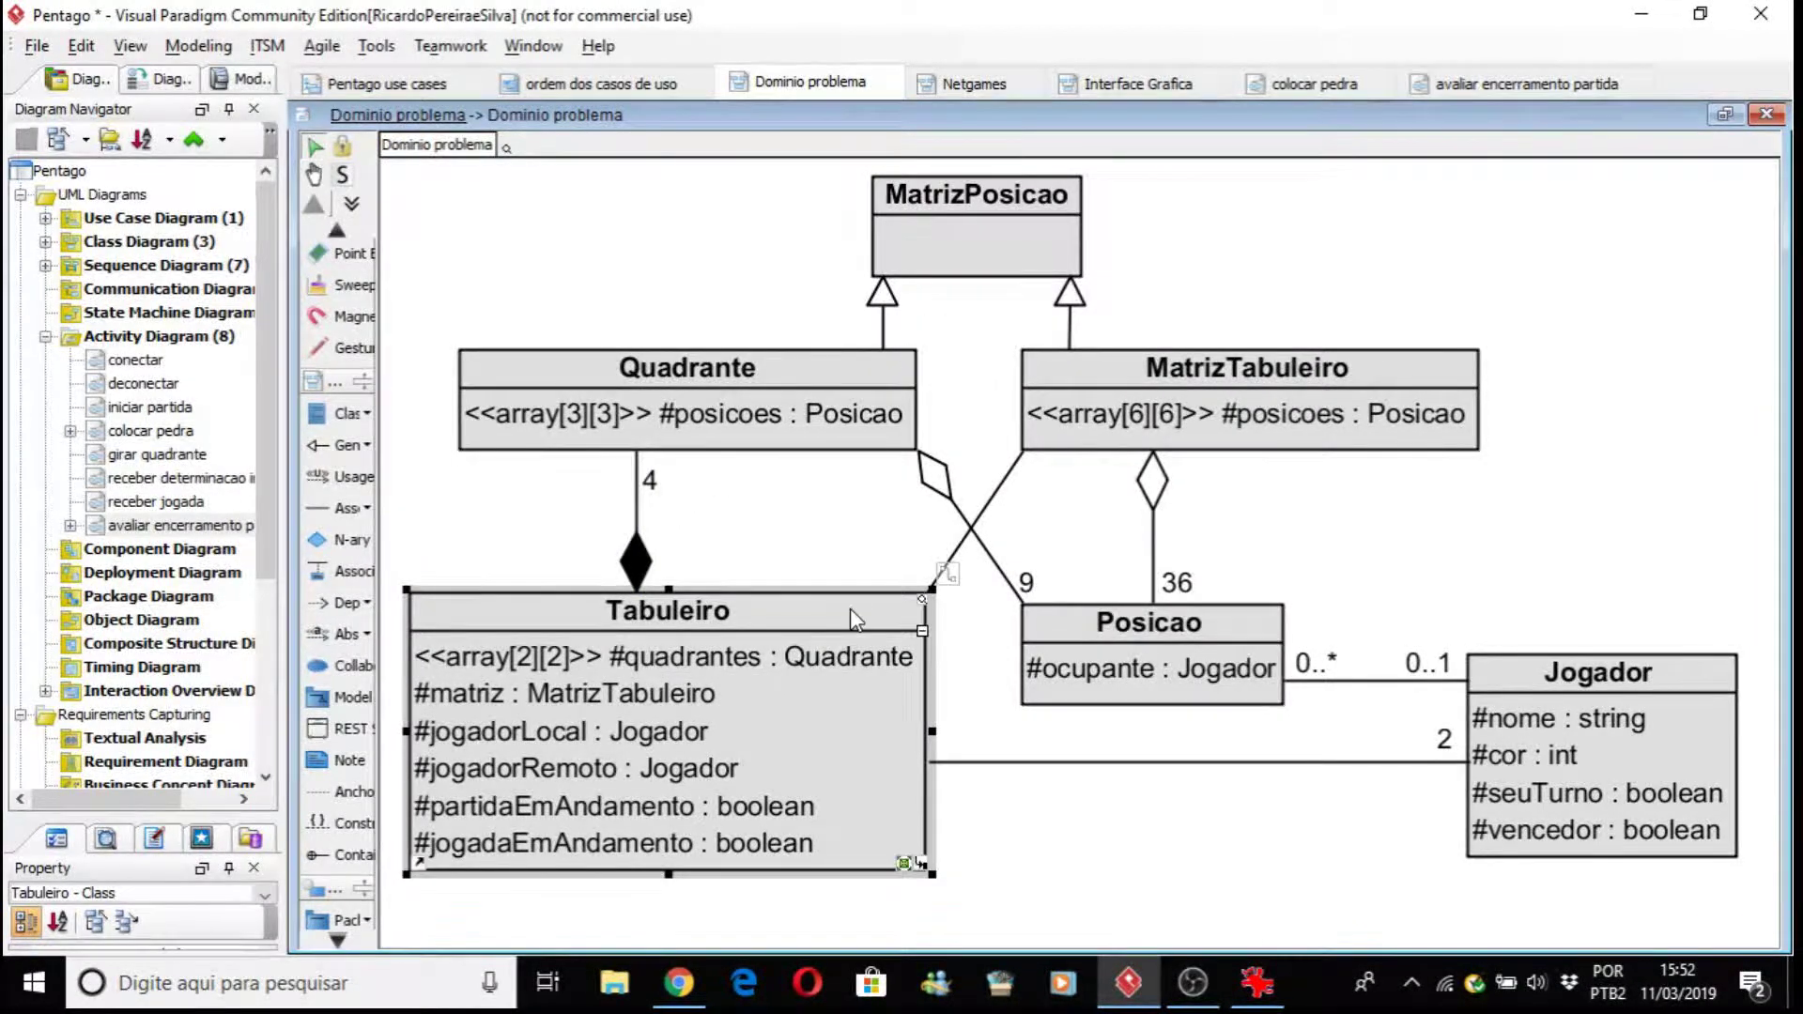
click(1341, 387)
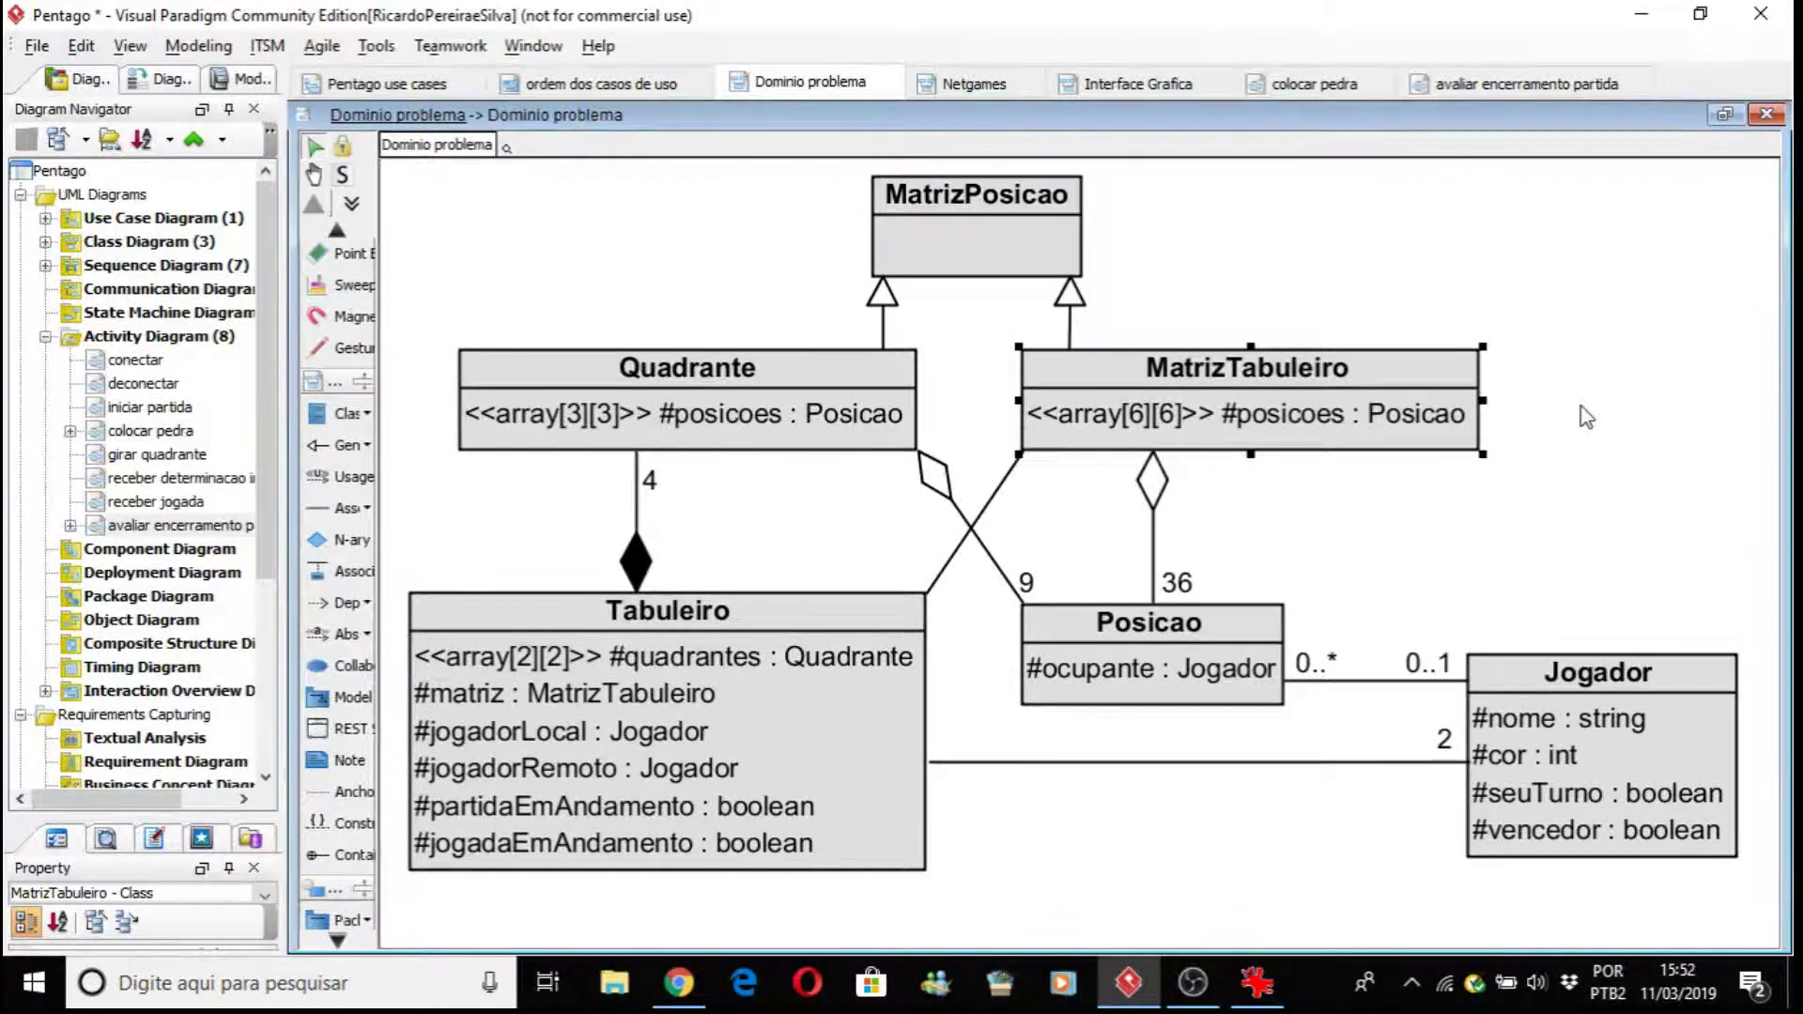
click(1061, 425)
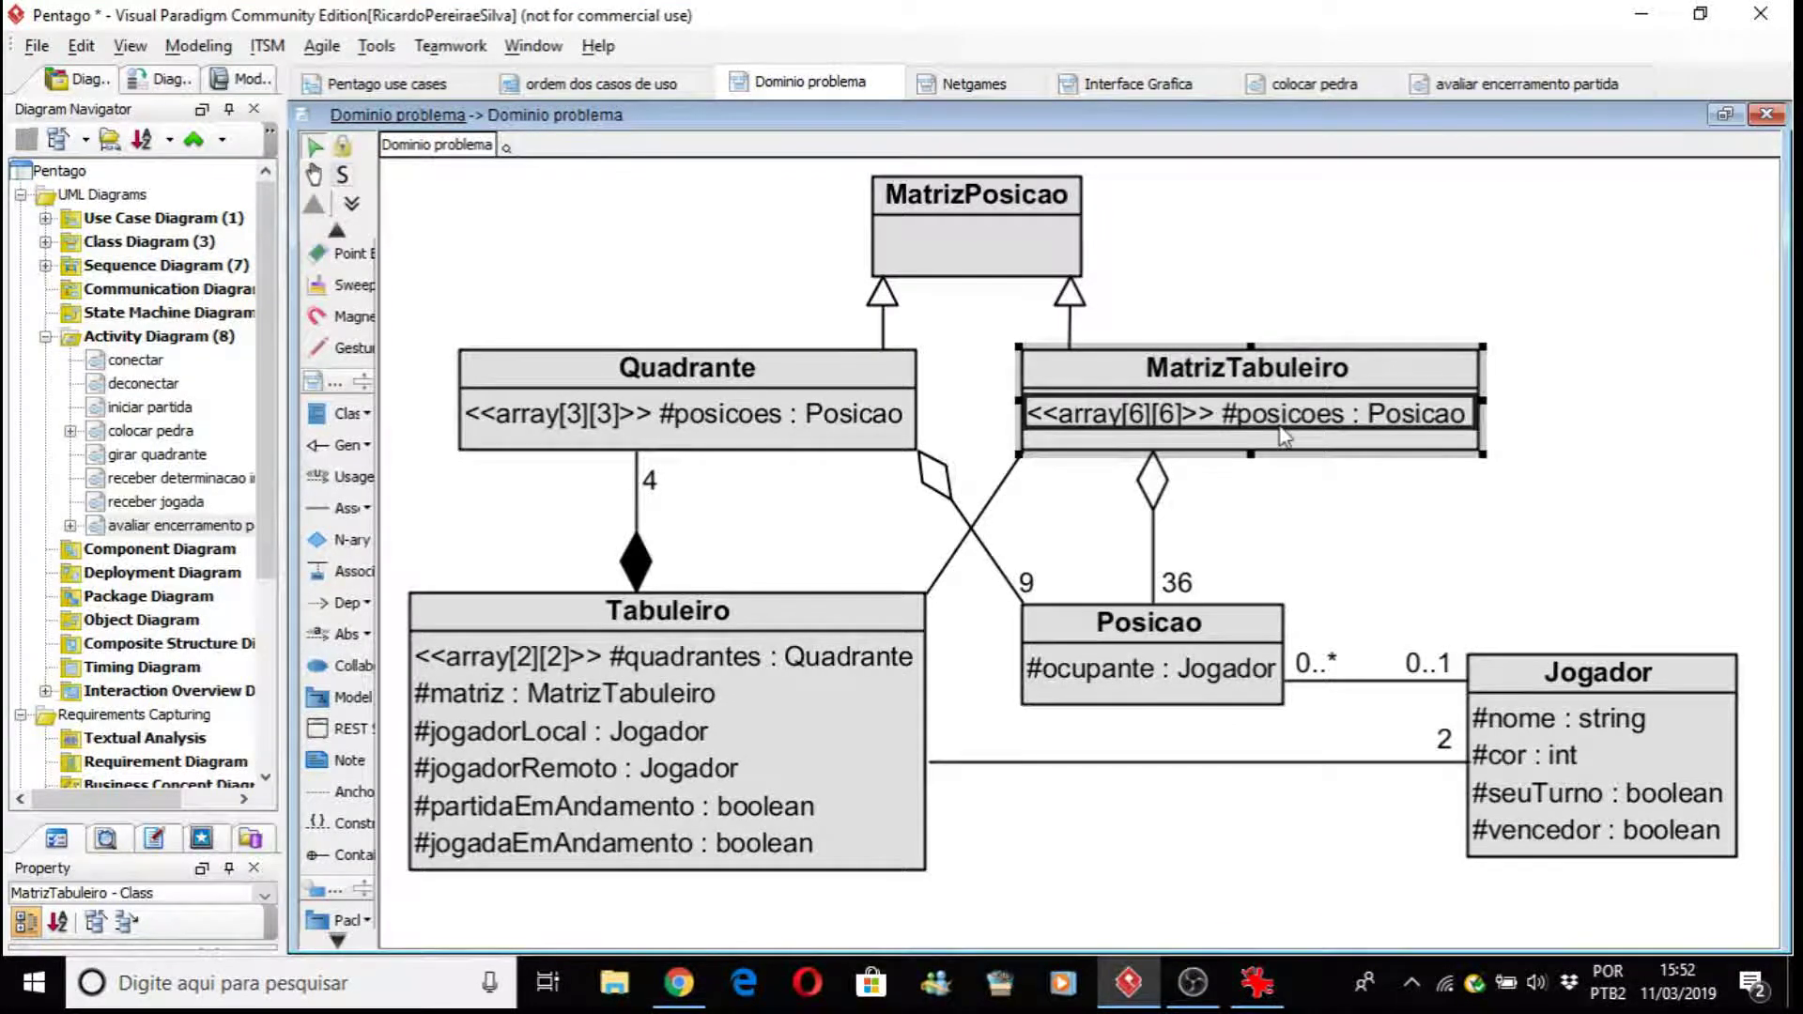
click(1568, 439)
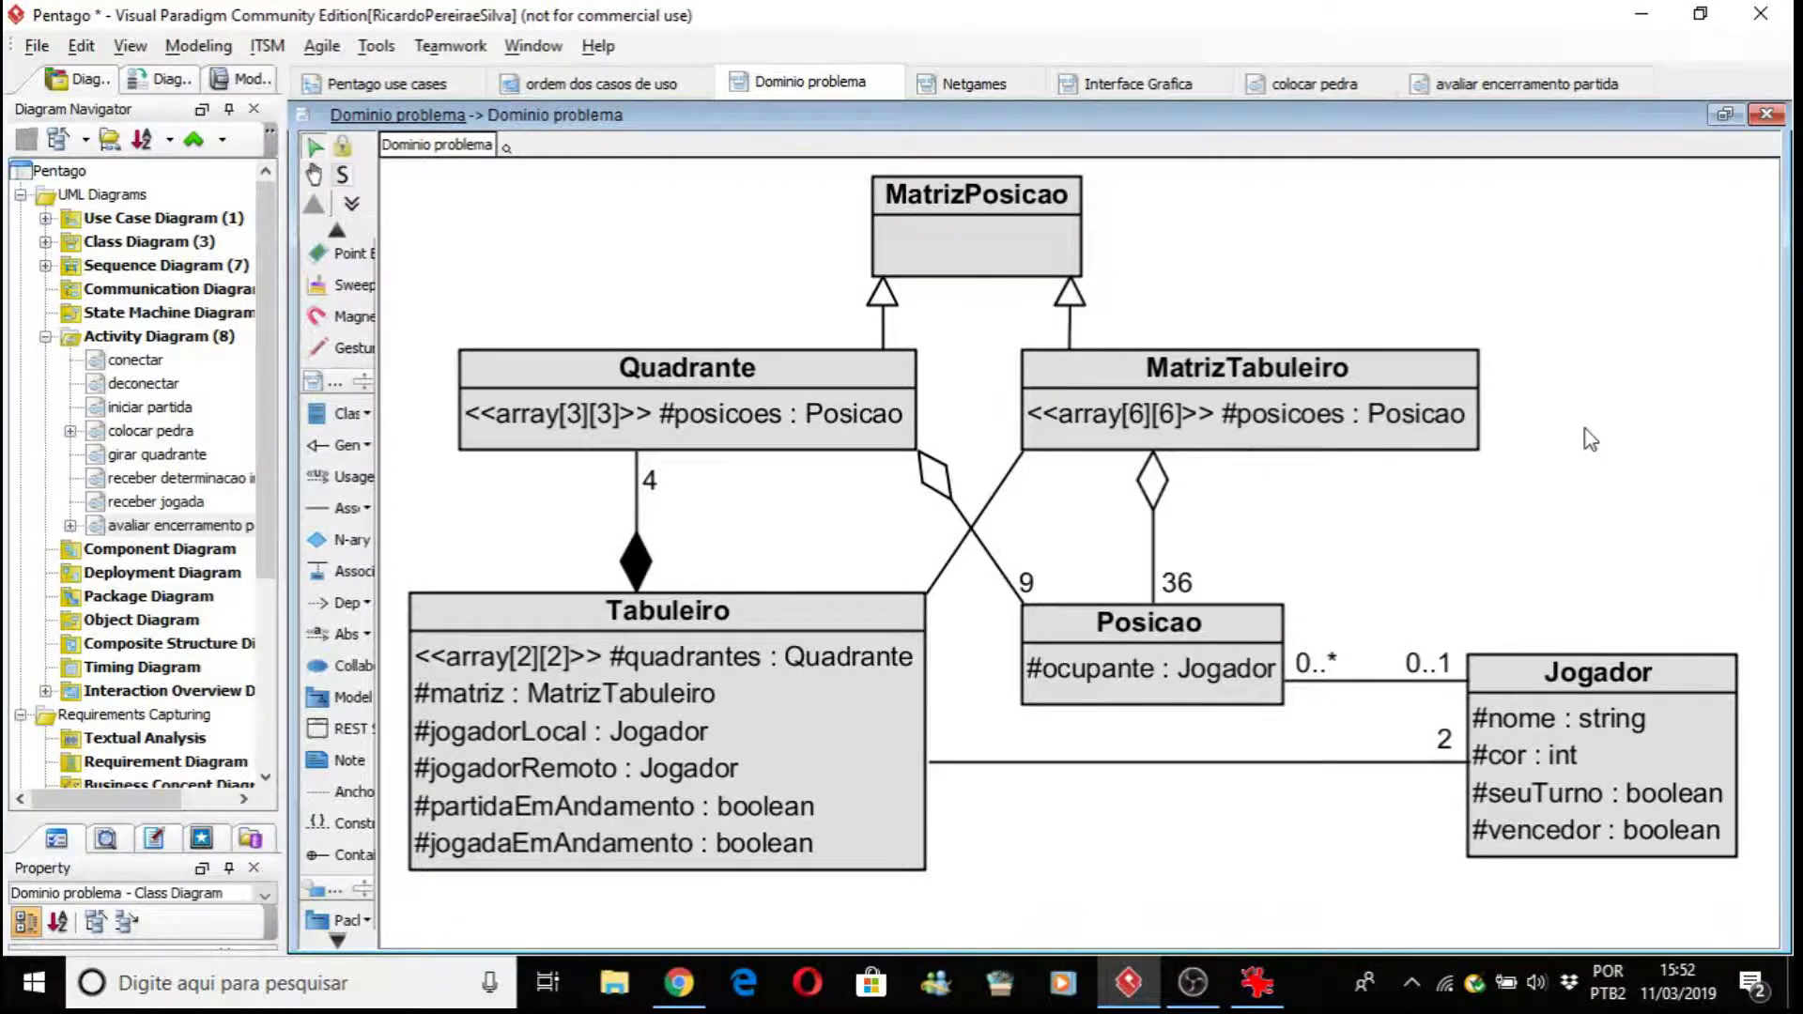
click(1501, 93)
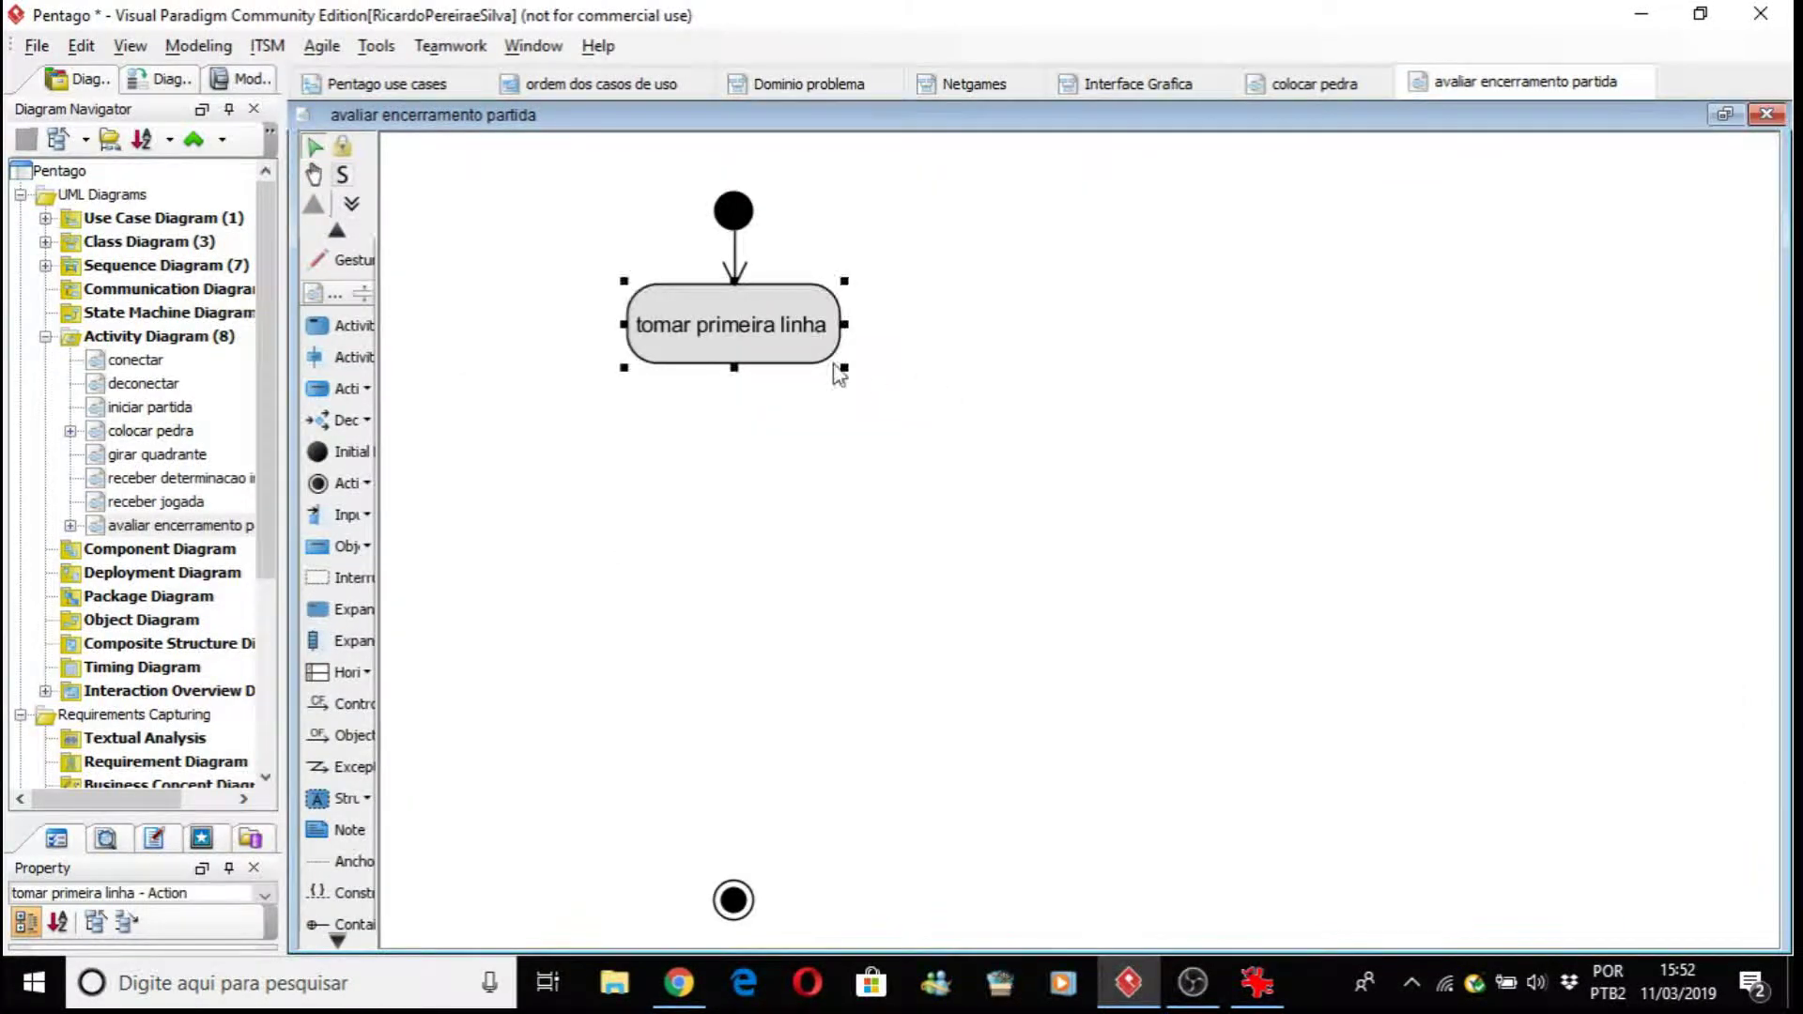
click(1264, 272)
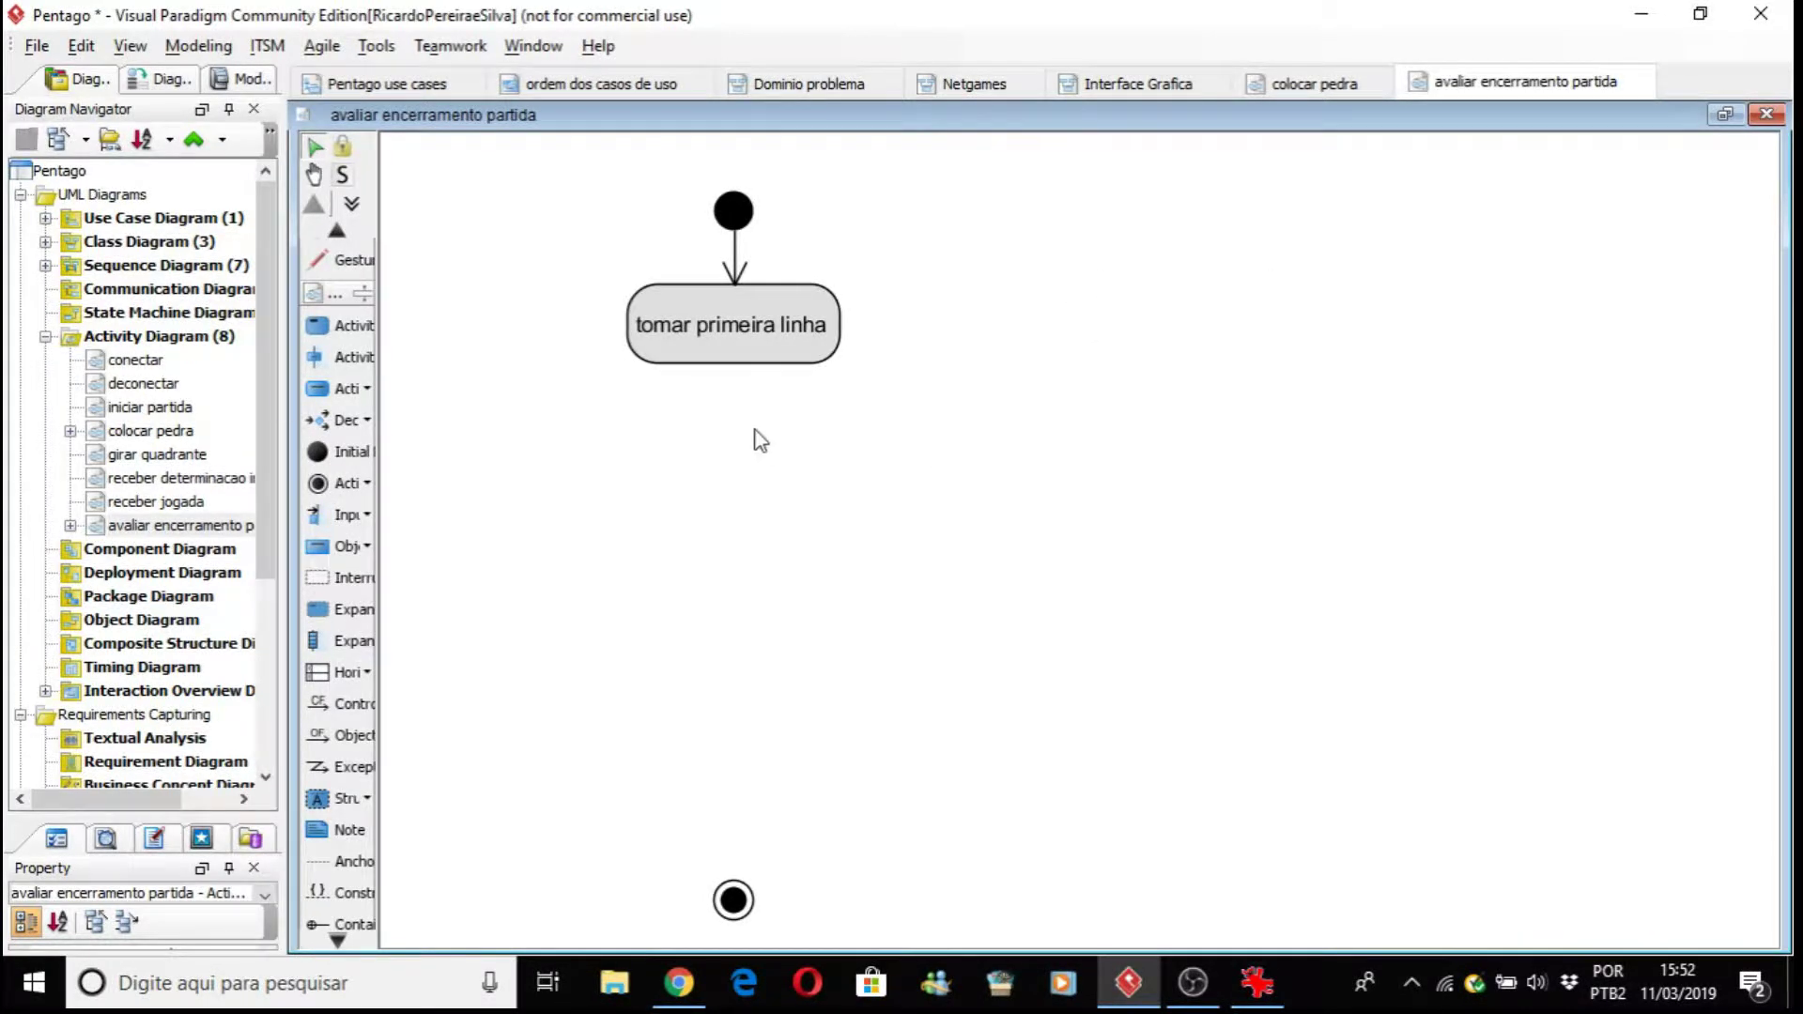
Step: Add an action "avaliar linha" with a control flow from "tomar primeira linha", and shift it slightly lower
click(754, 355)
mouse_move(865, 314)
drag(858, 269, 735, 453)
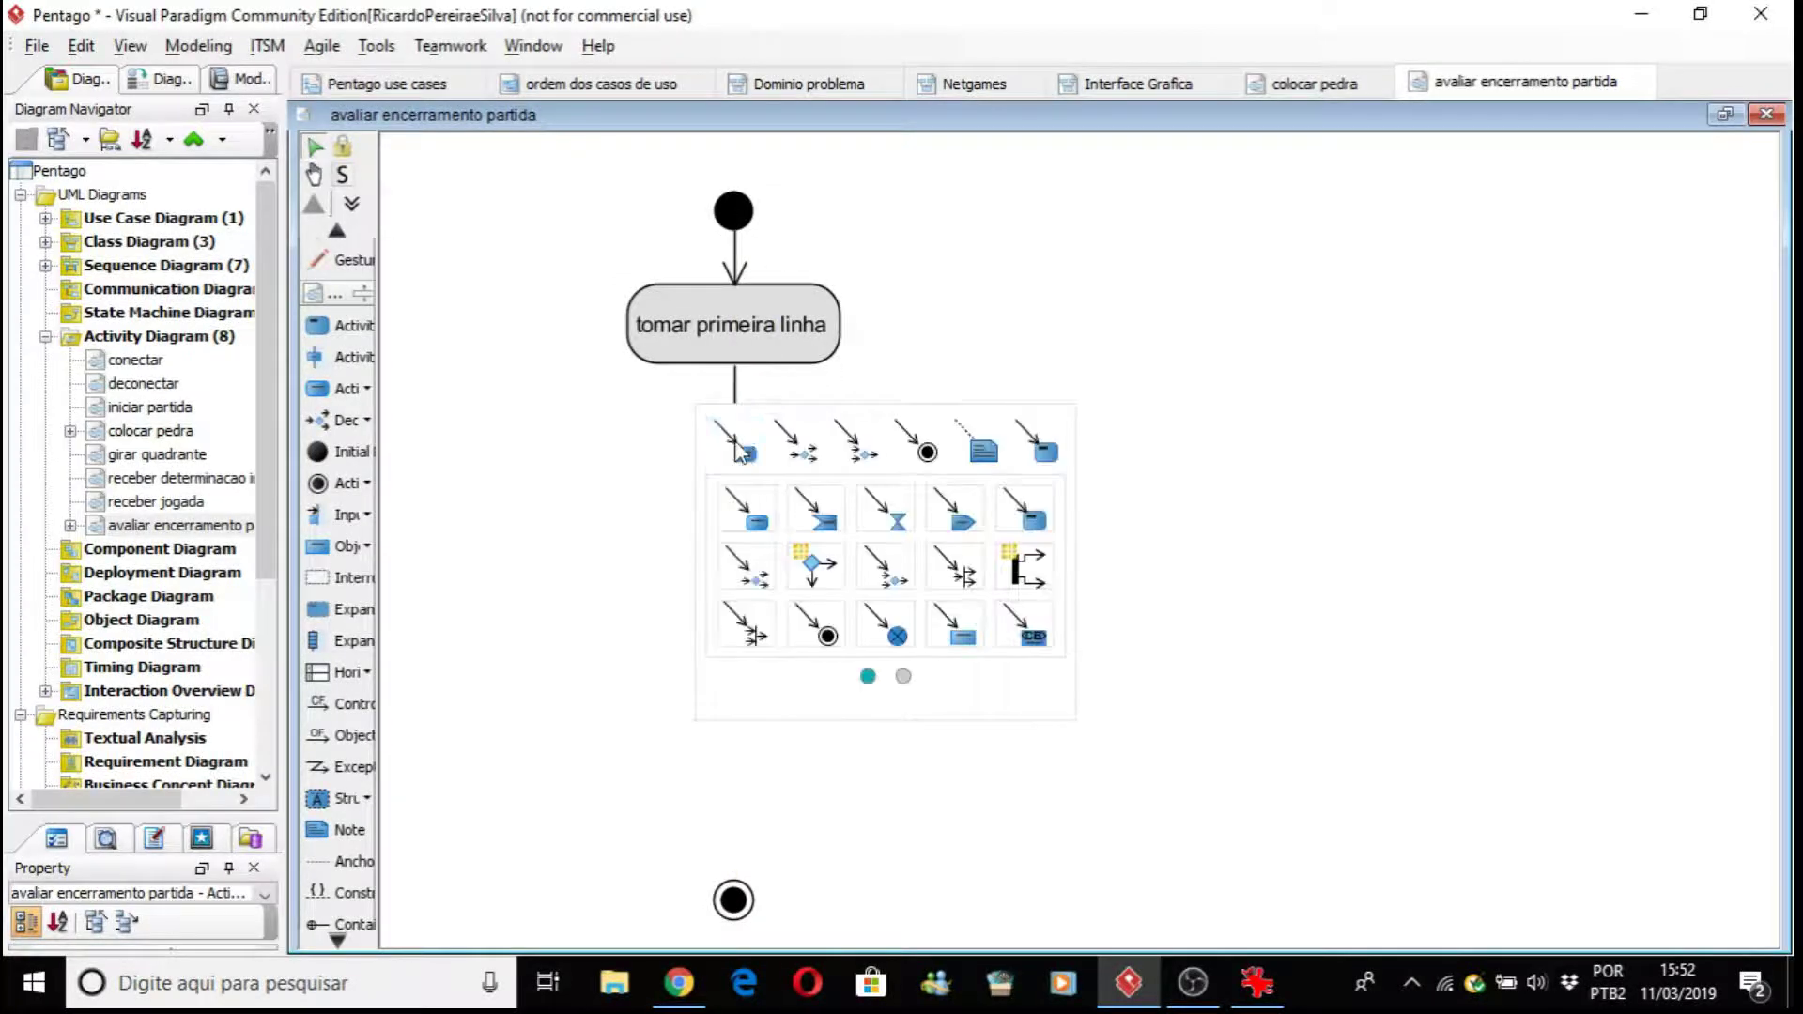
click(749, 456)
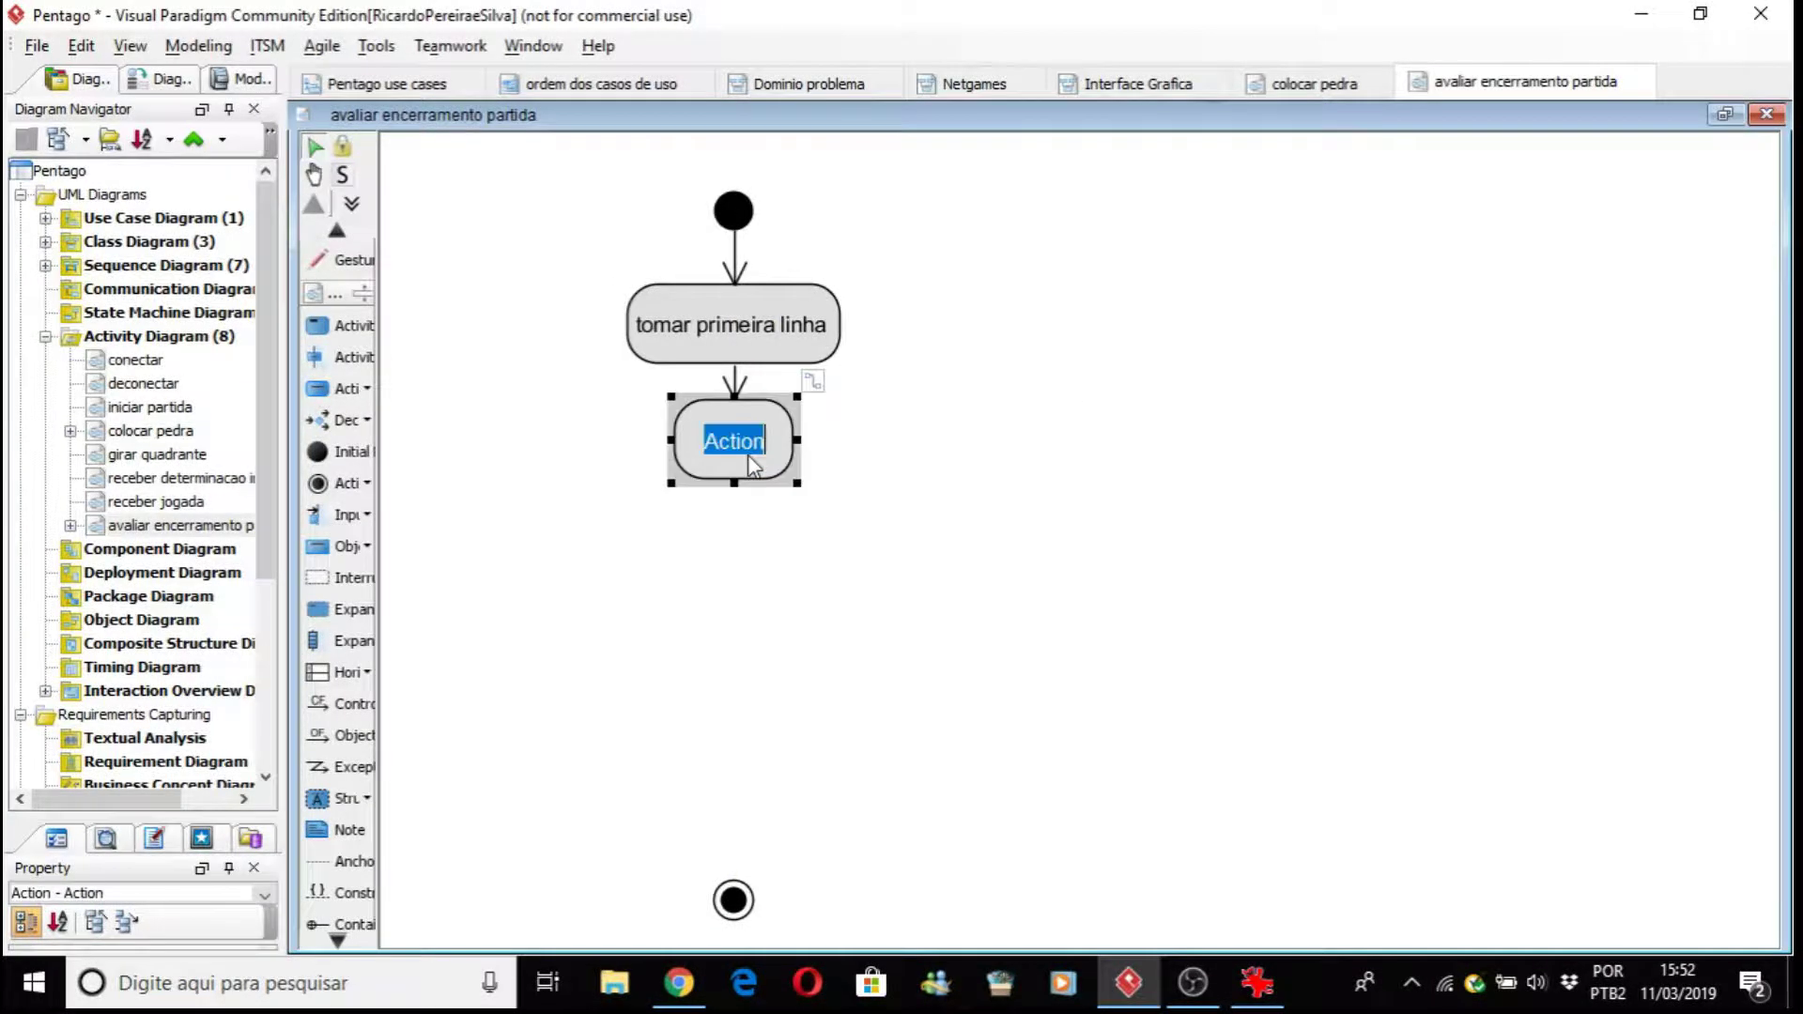
text(avaliar linha)
click(1188, 602)
drag(769, 452, 768, 483)
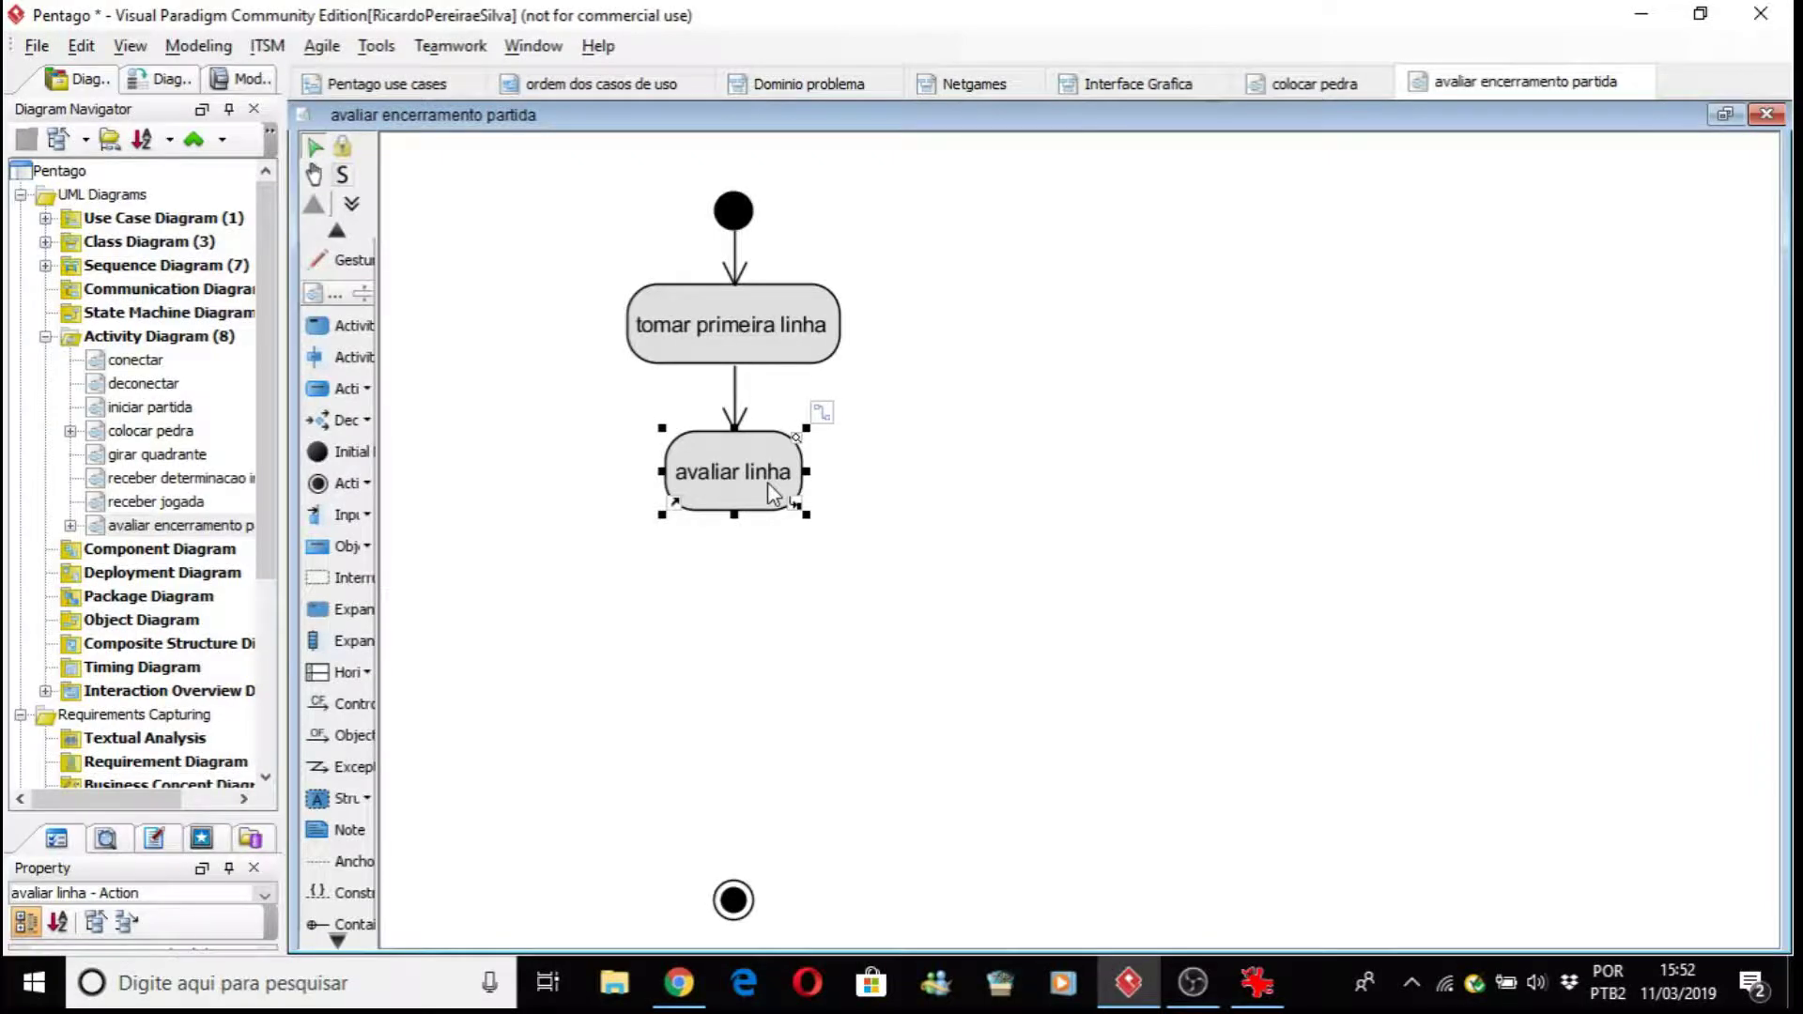
click(958, 504)
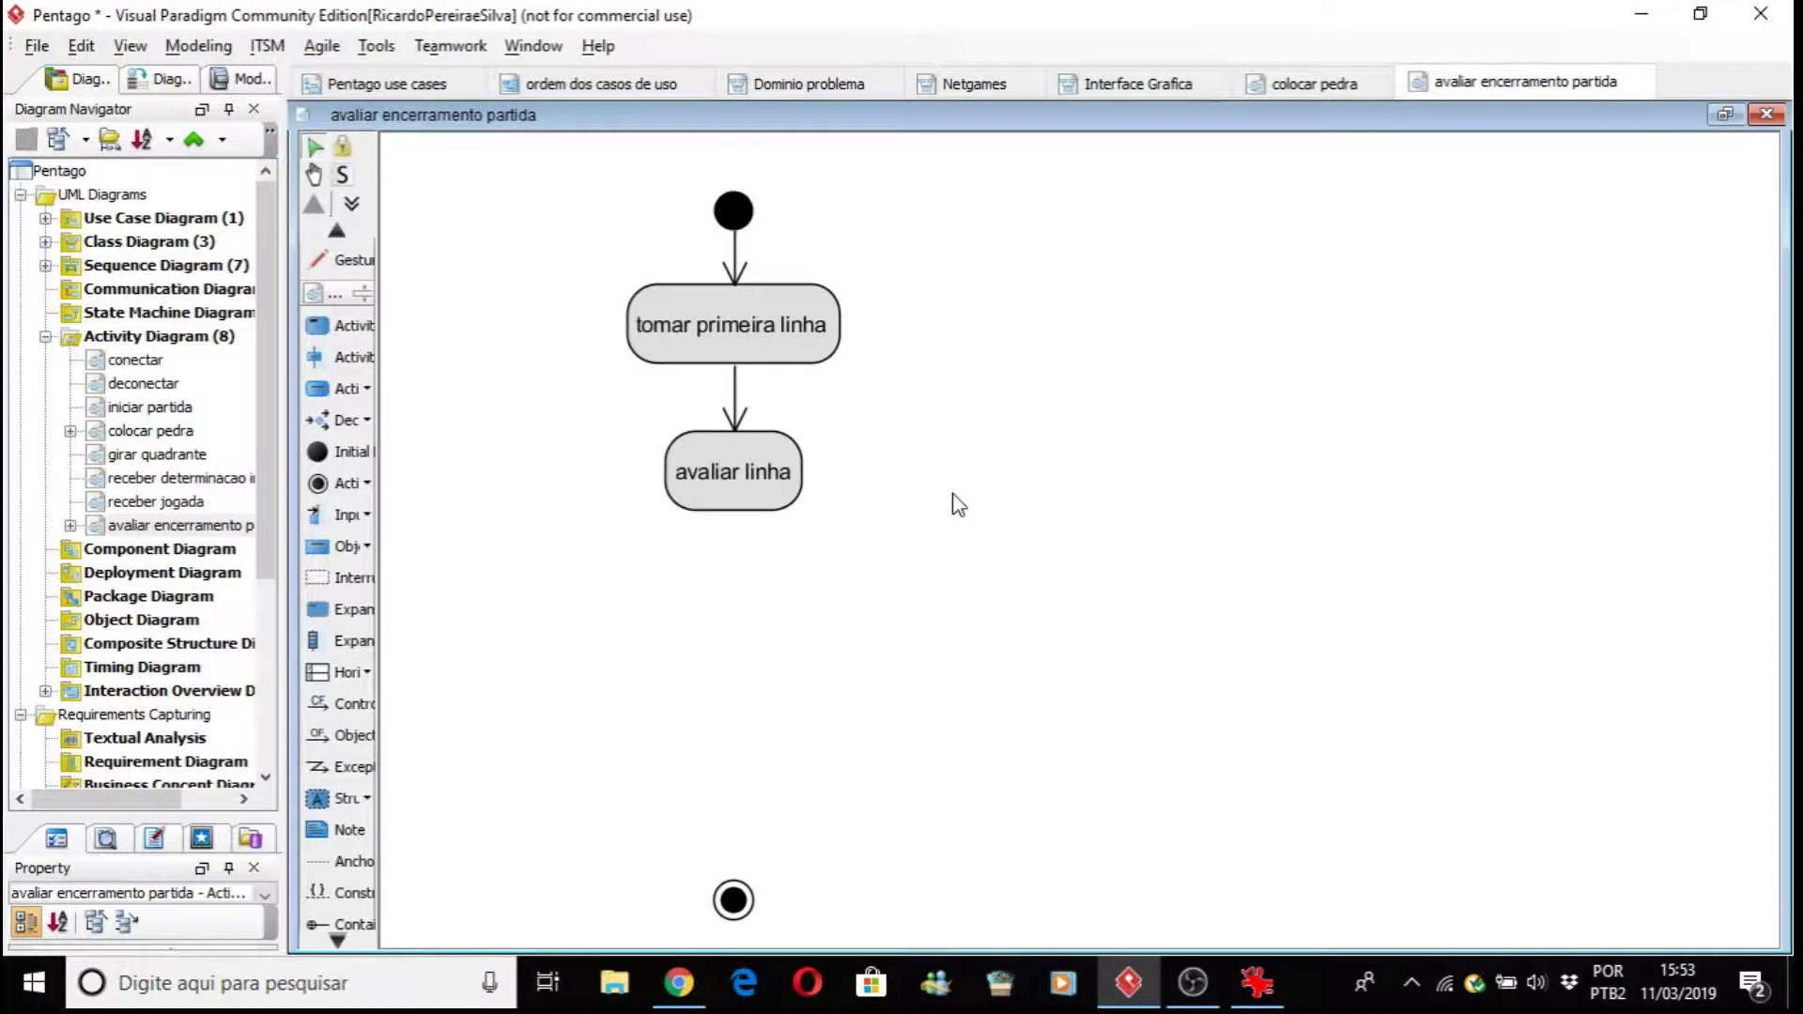
Step: Add an action "verificar adversario vencedor" below "avaliar linha", connected from it by a control flow
click(728, 479)
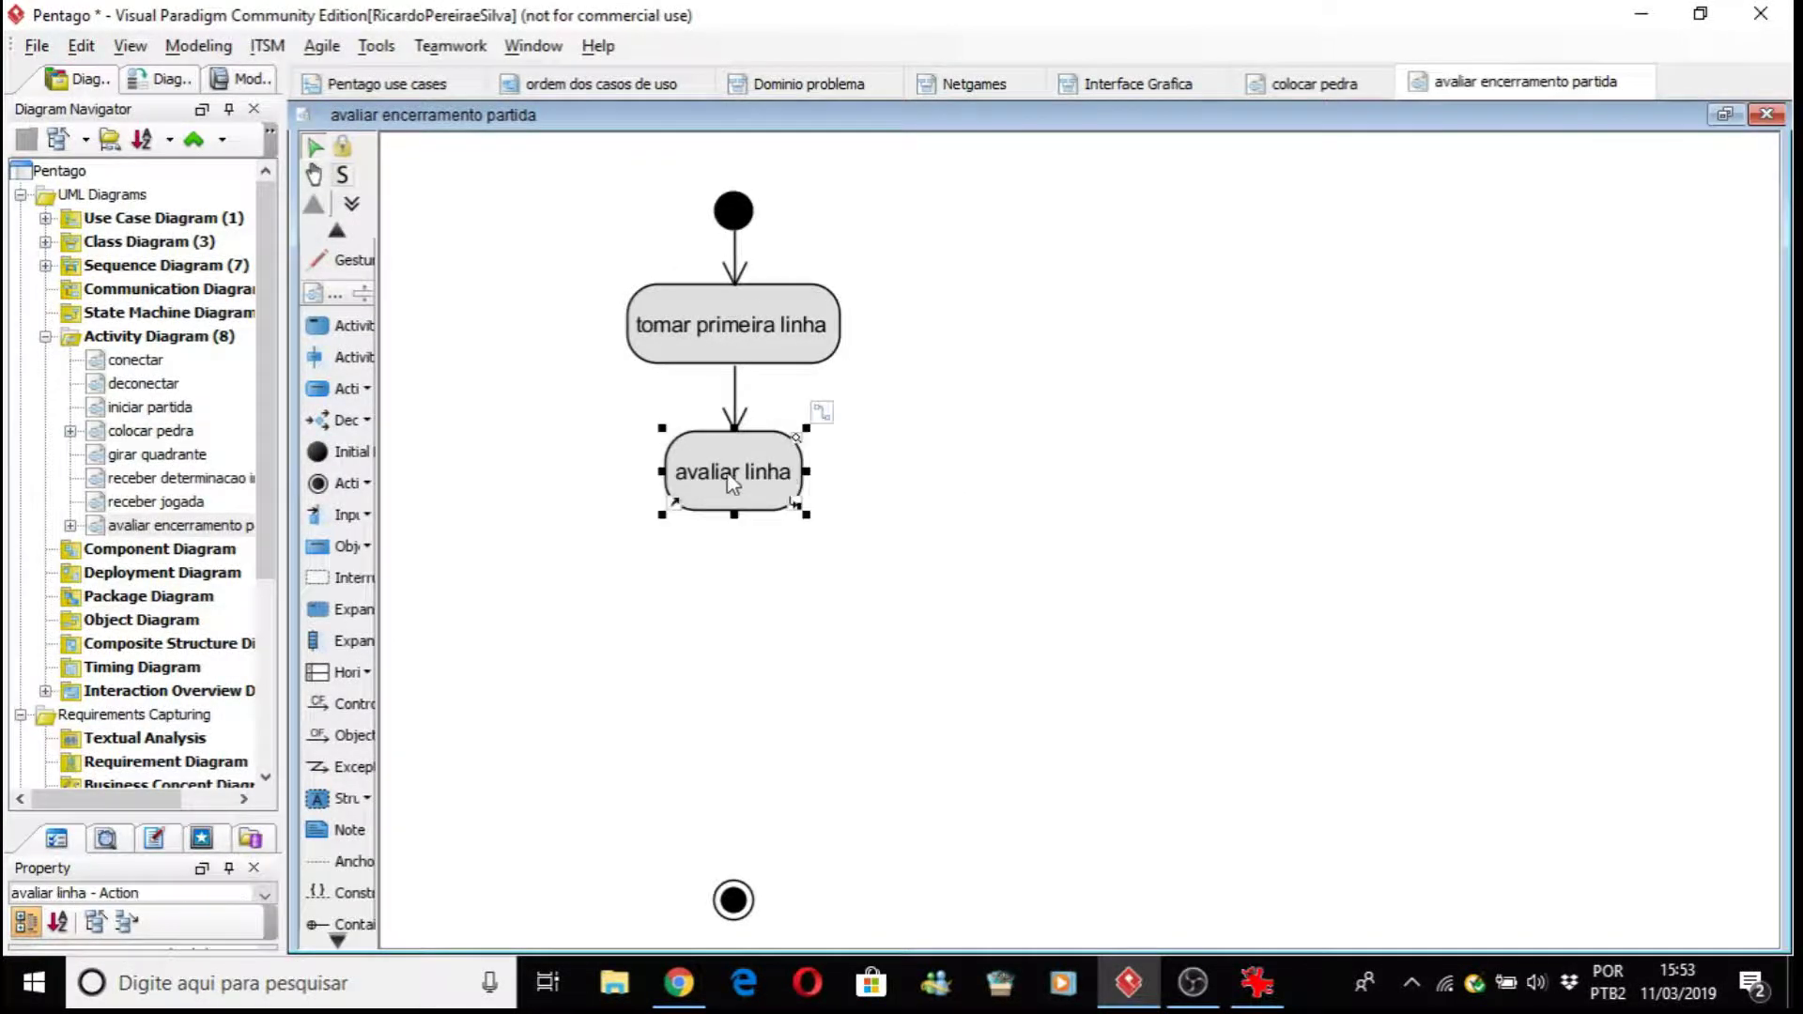
click(797, 517)
drag(796, 517, 747, 590)
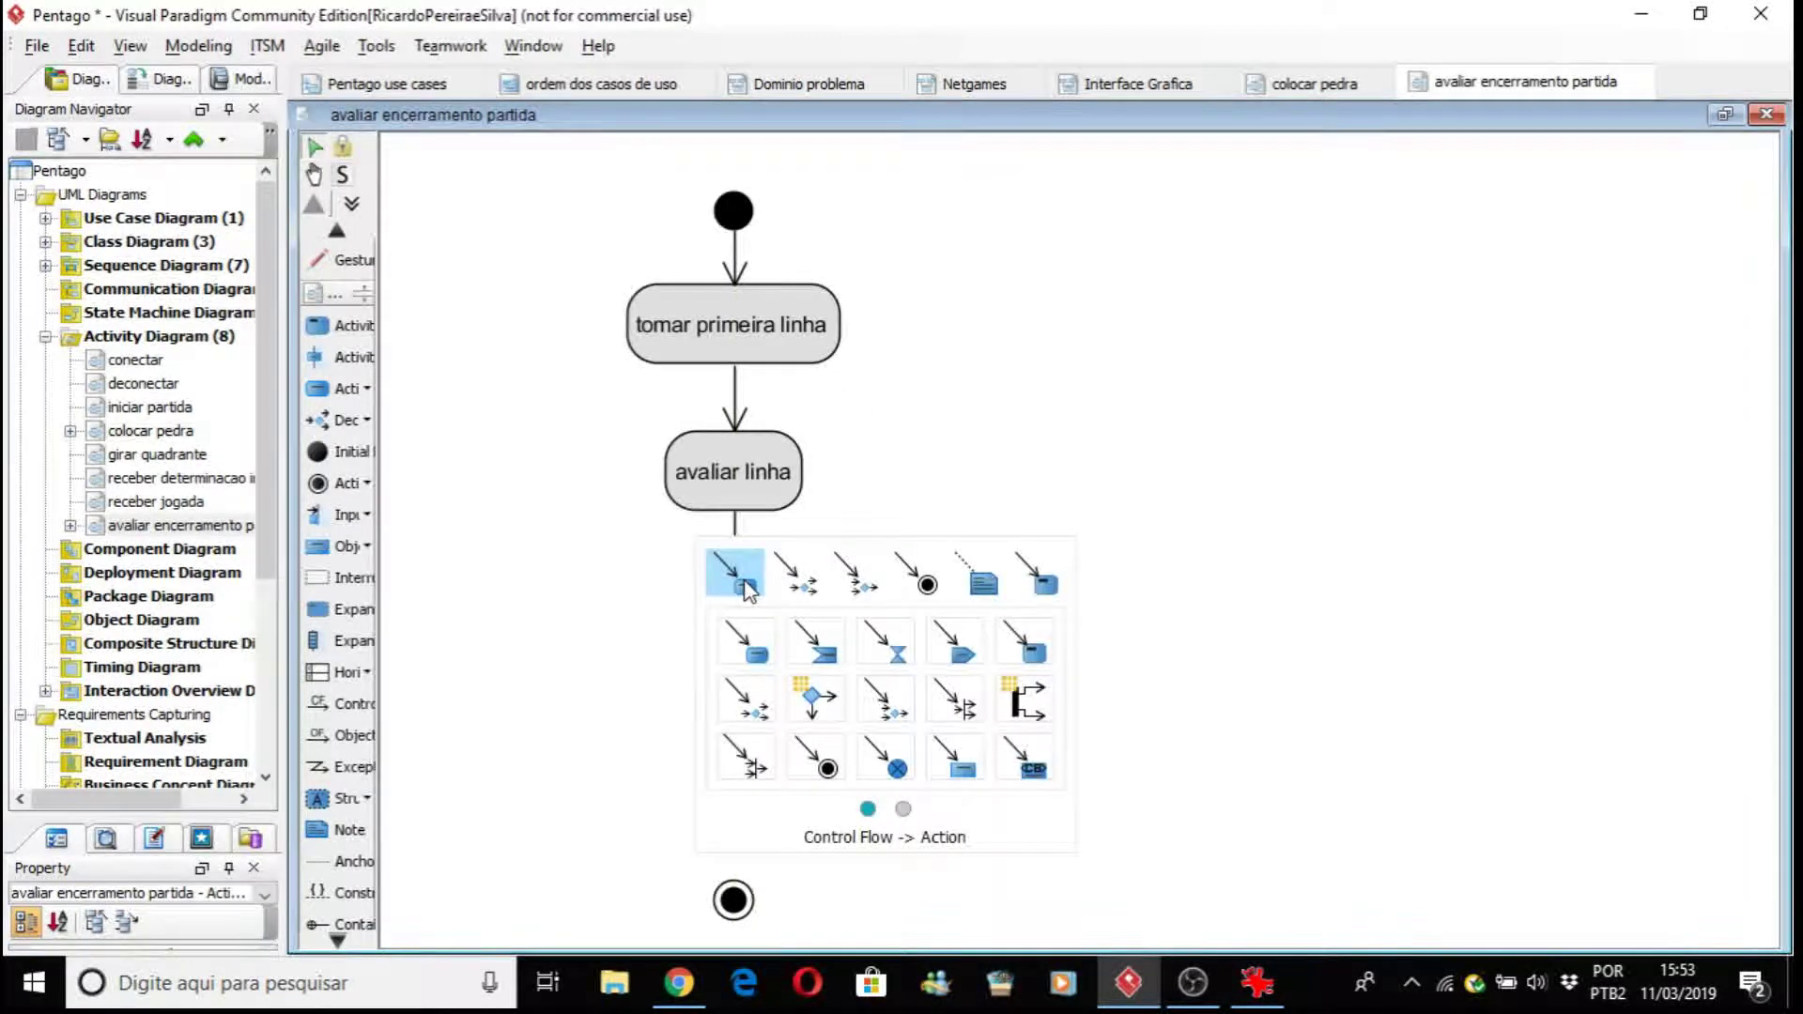
click(747, 590)
text(ver)
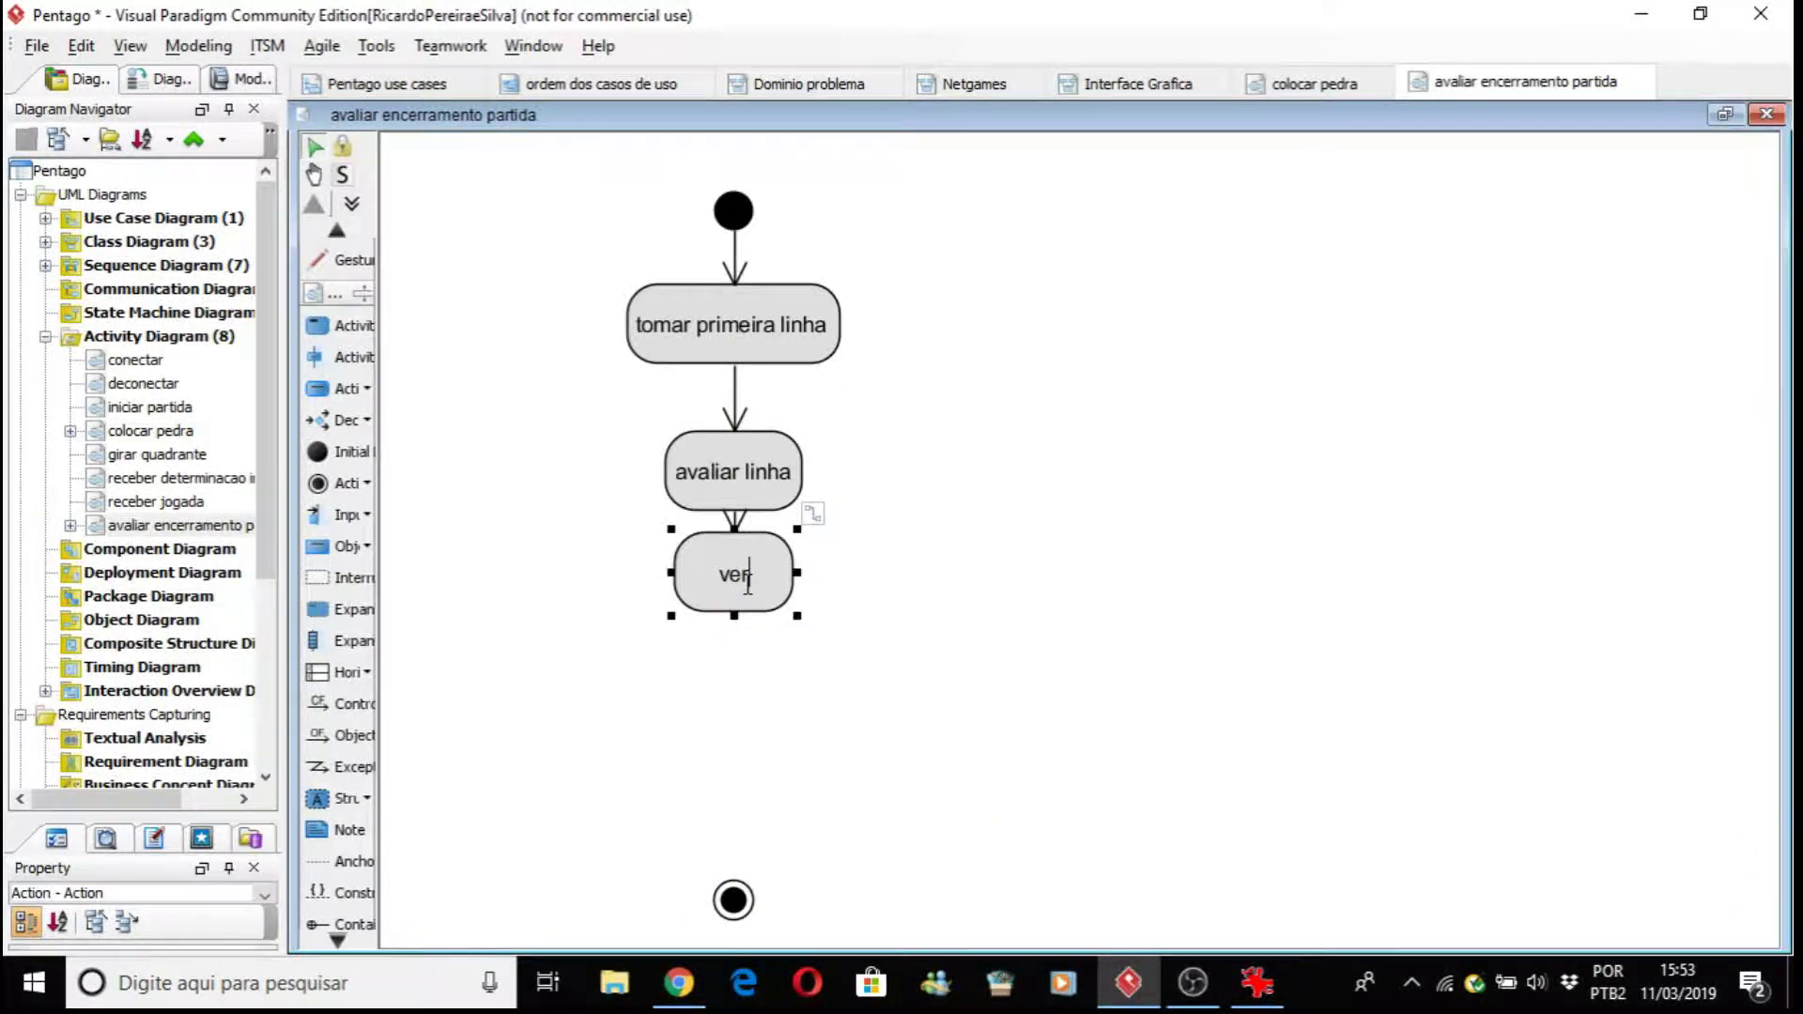
text(ificar adversar)
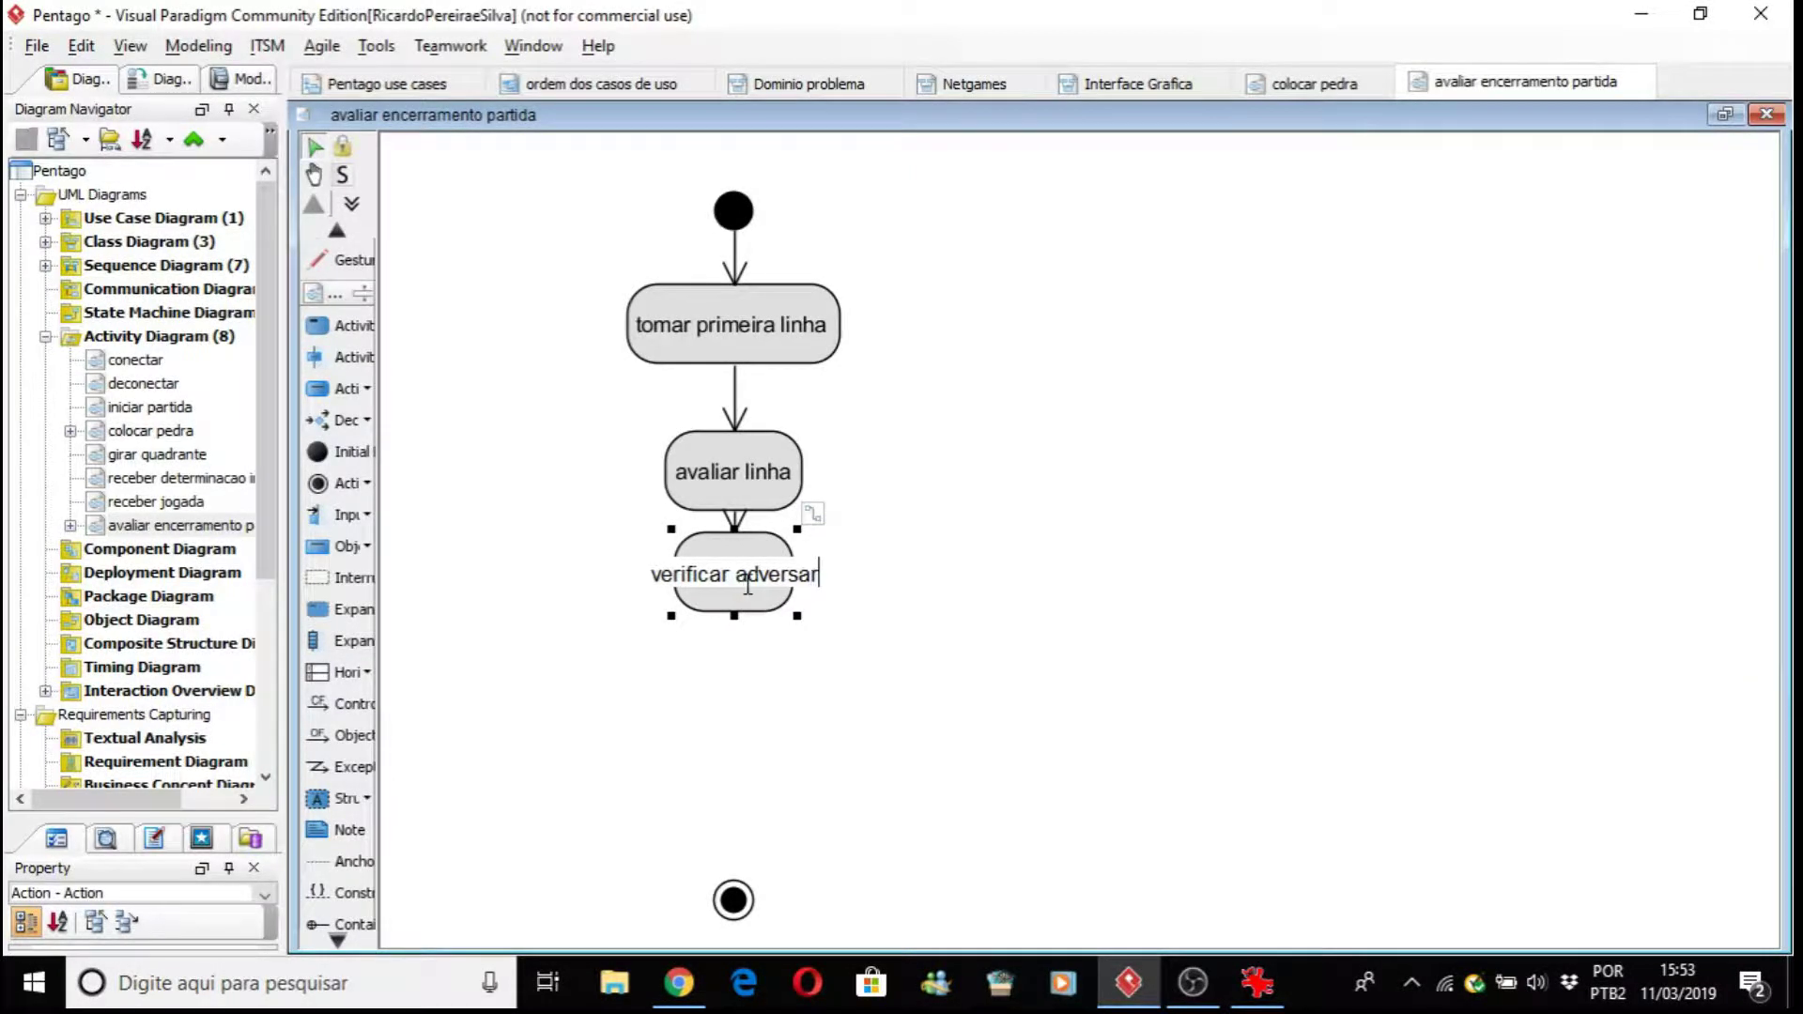
text(io )
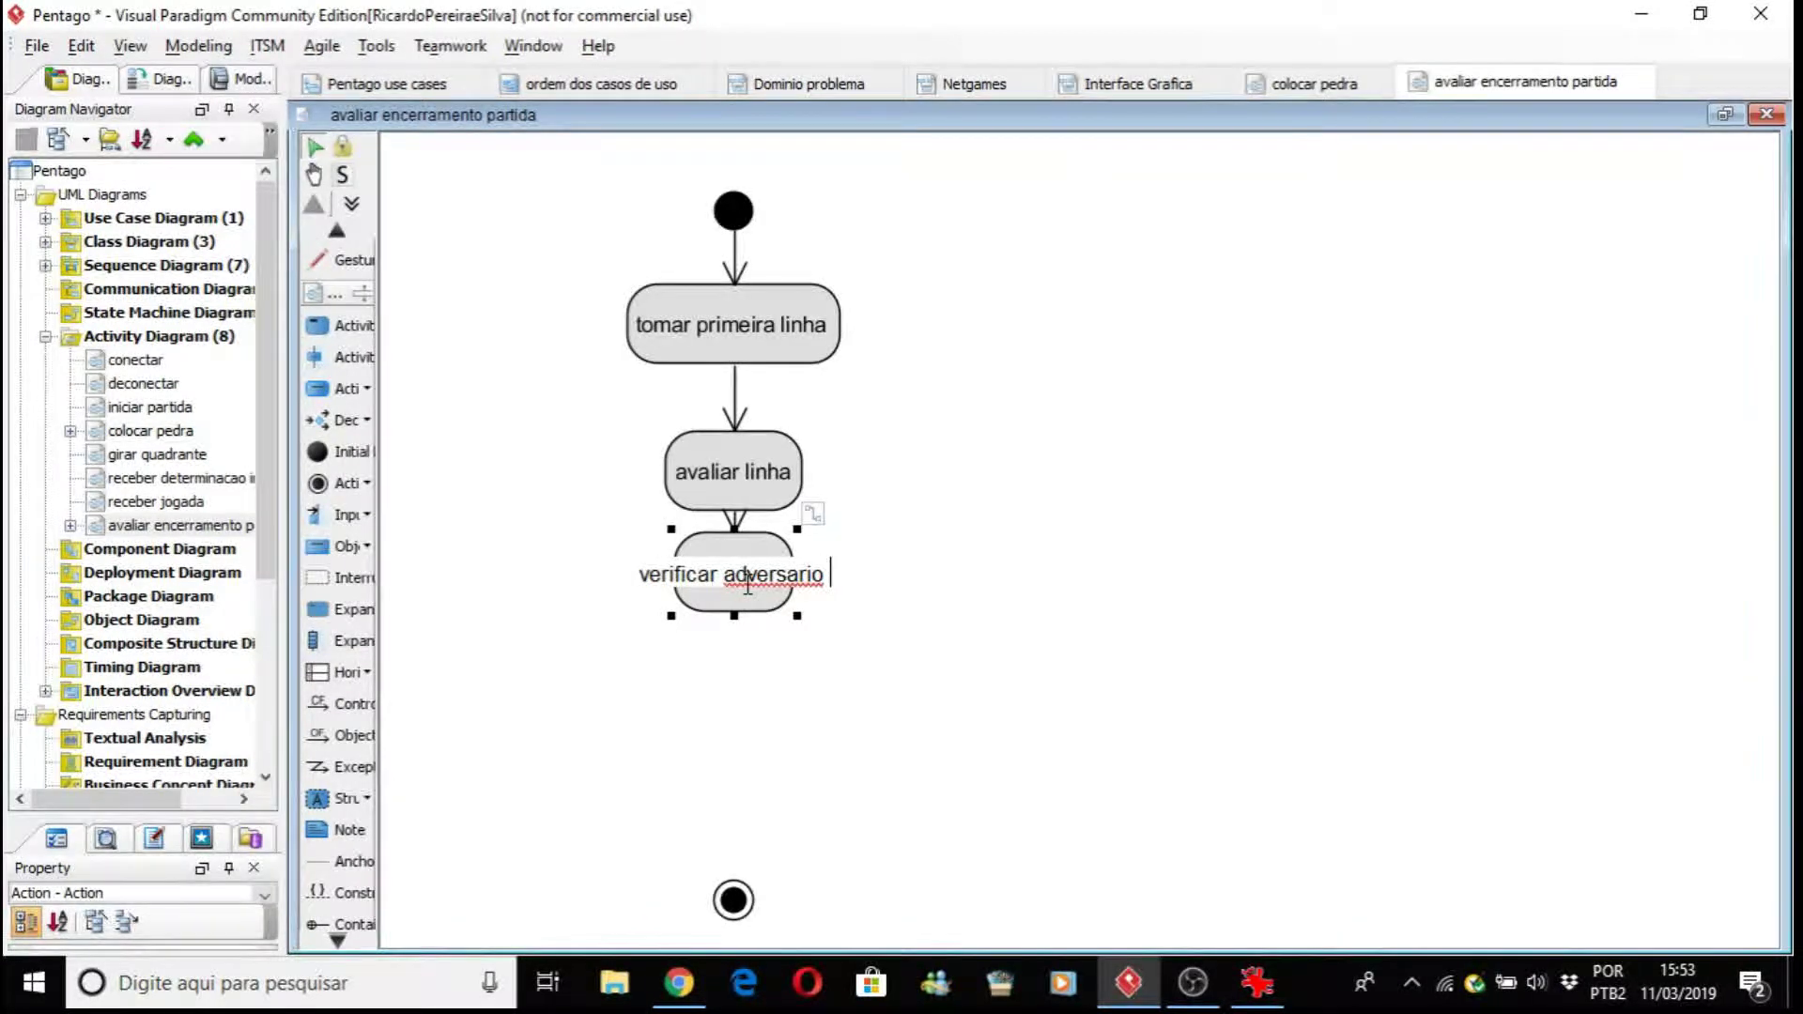
text(vence)
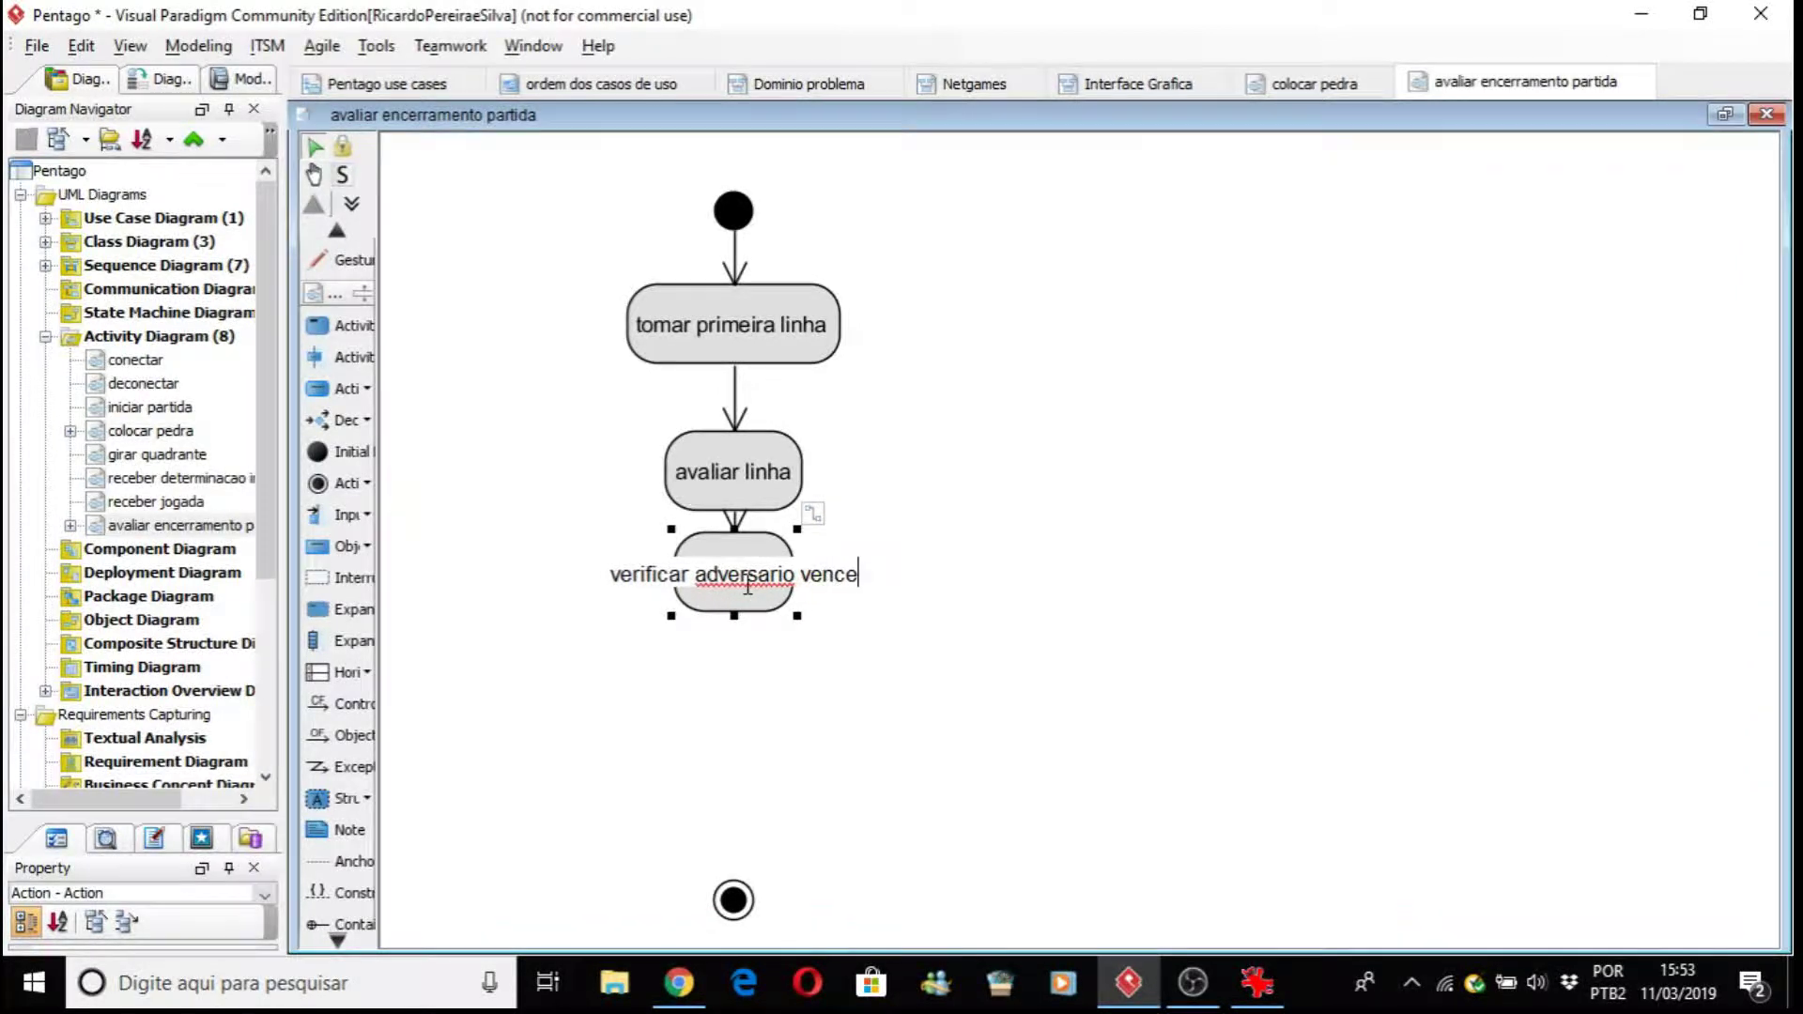
text(dor)
click(1093, 555)
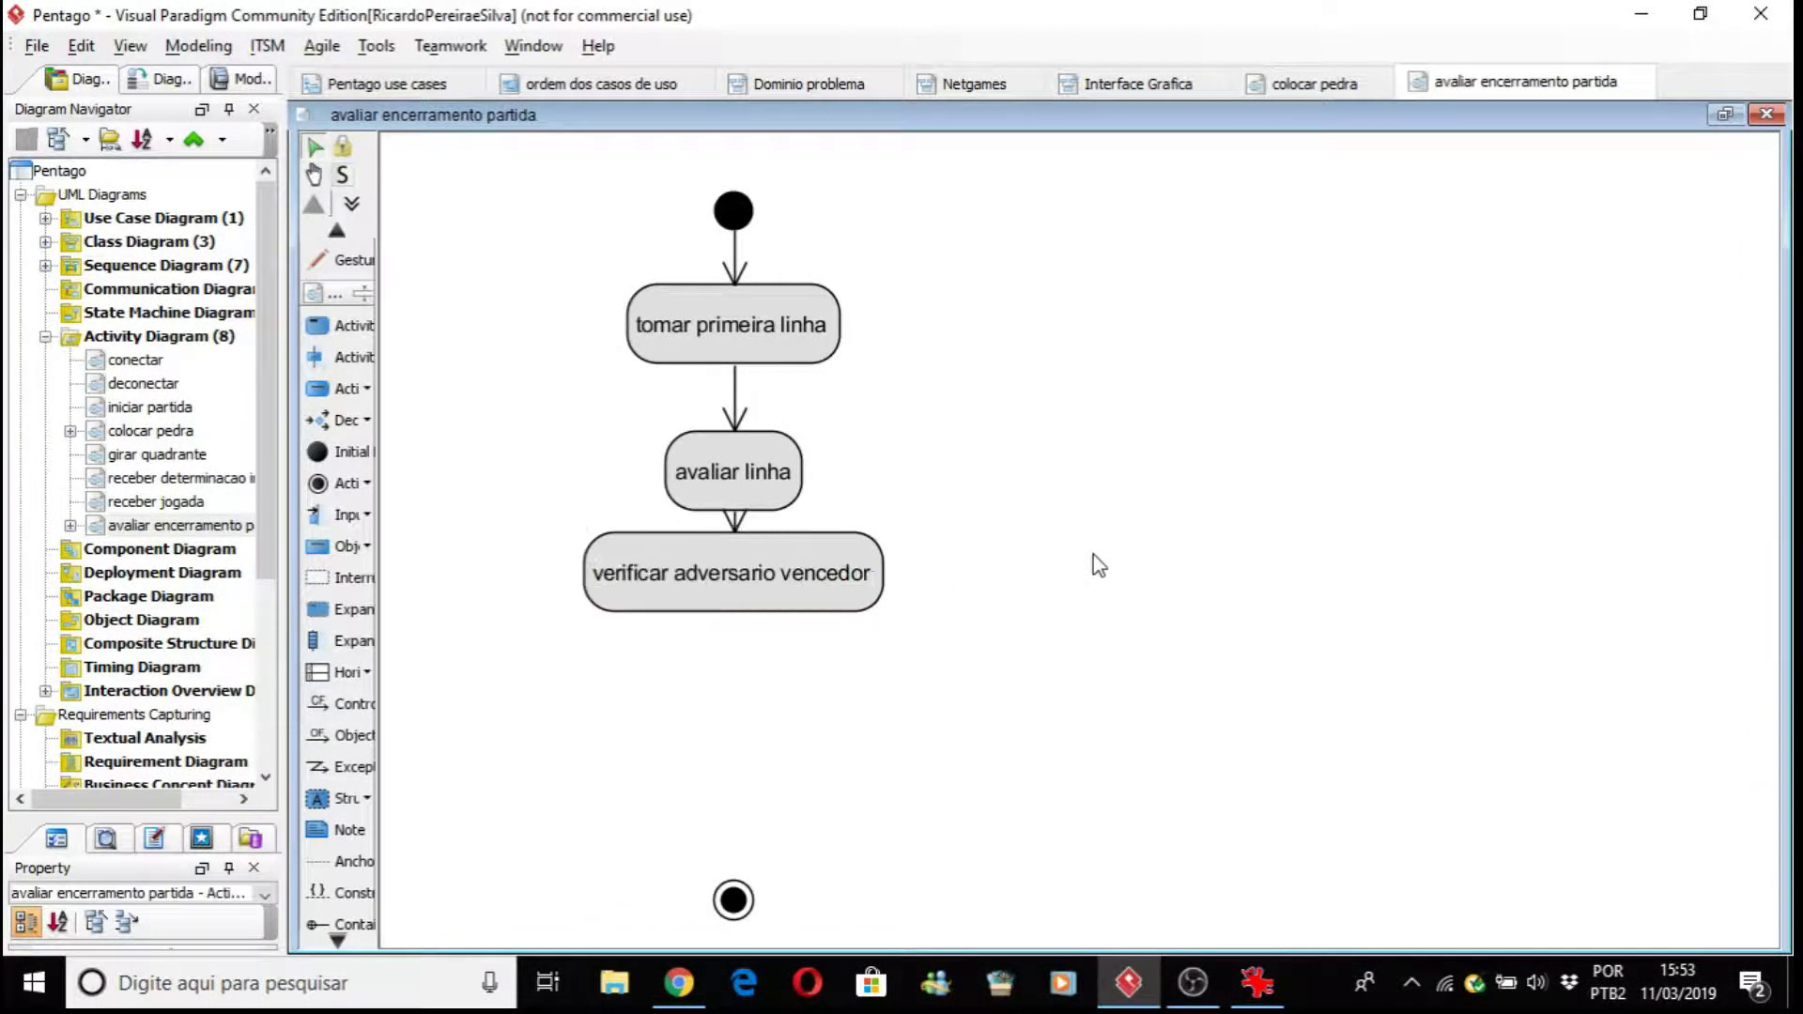
Step: Add an action "verificar jogador local vencedor" below "verificar adversario vencedor", connected from it by a control flow
drag(902, 512, 735, 669)
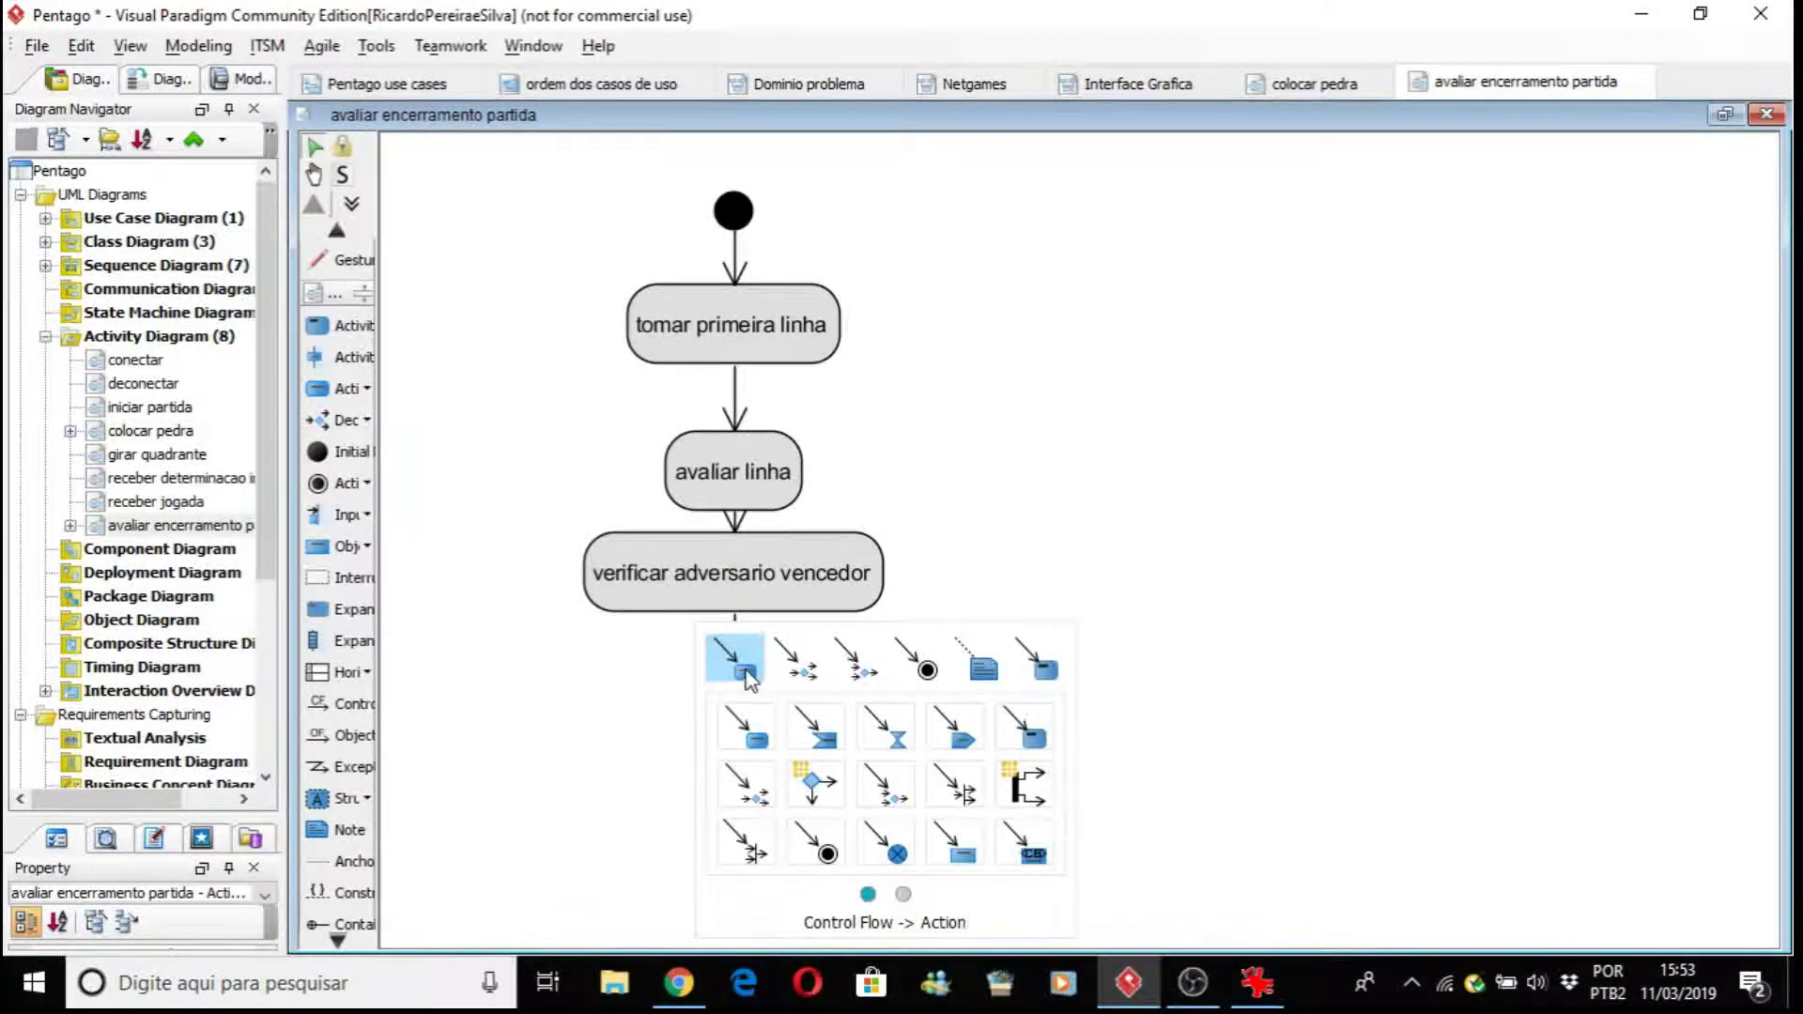
click(737, 657)
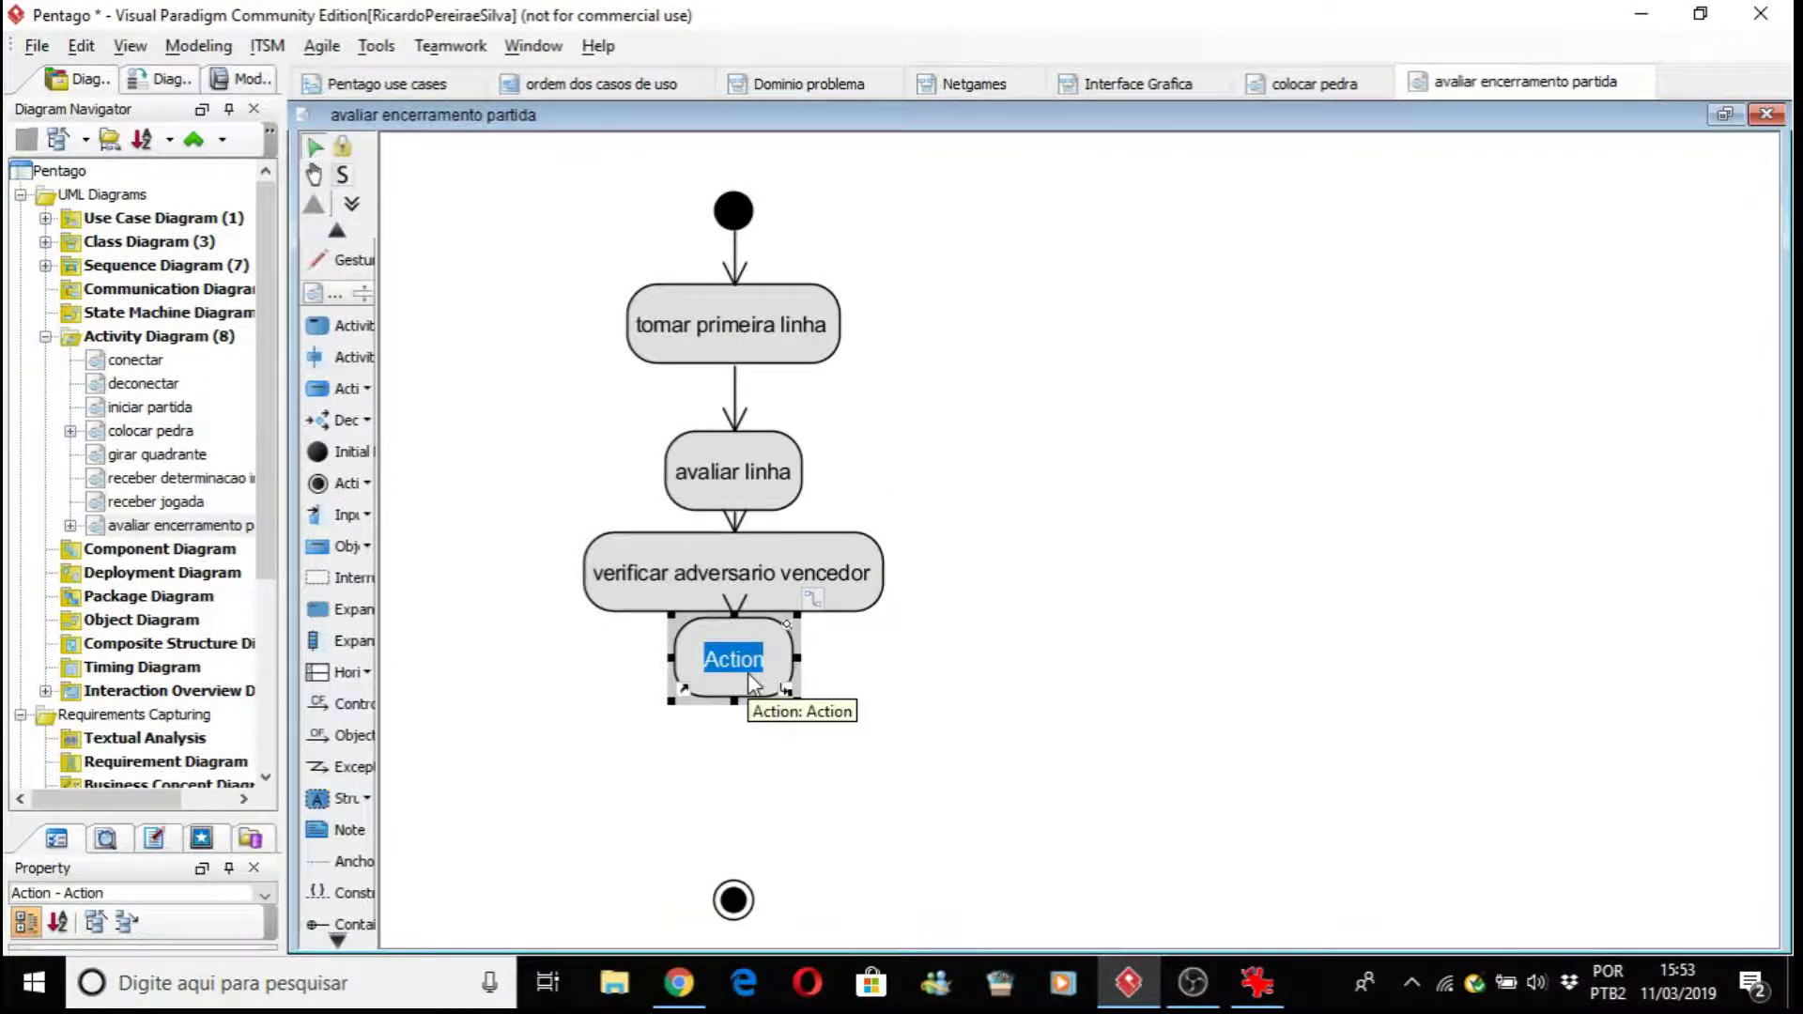
text(verificar jogadoe)
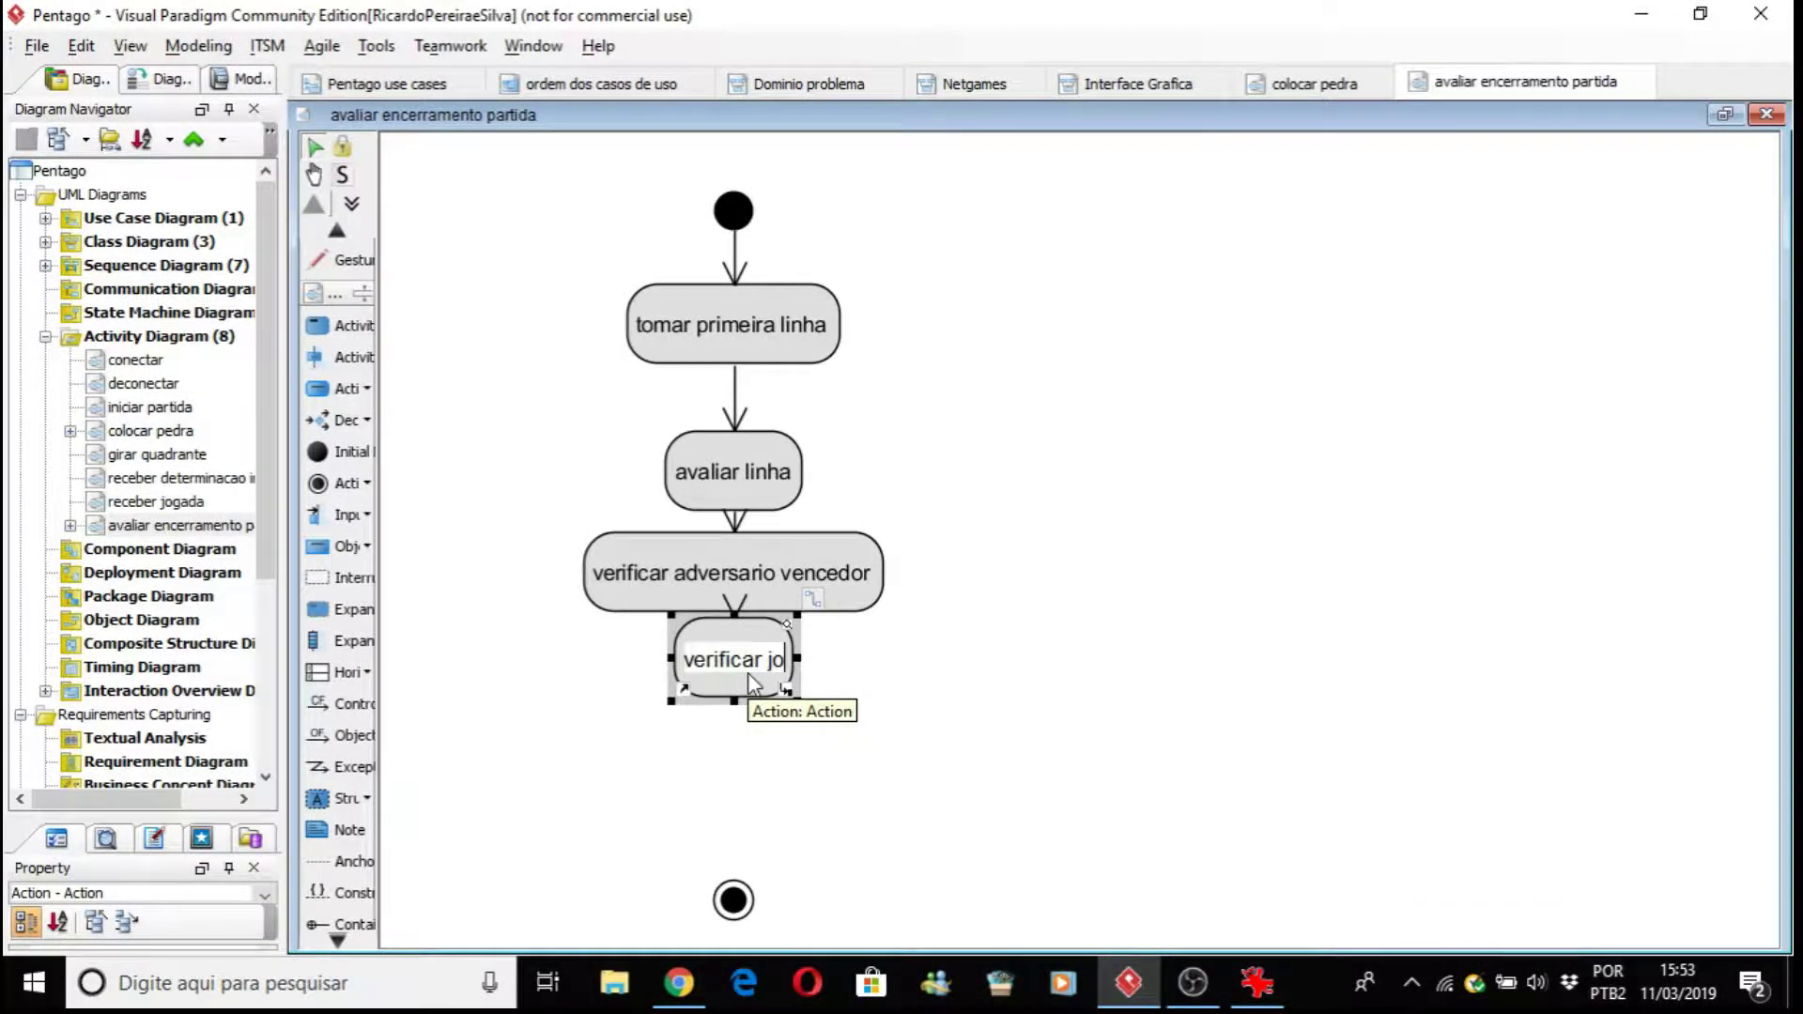
key(BackSpace)
key(BackSpace)
text(or lo)
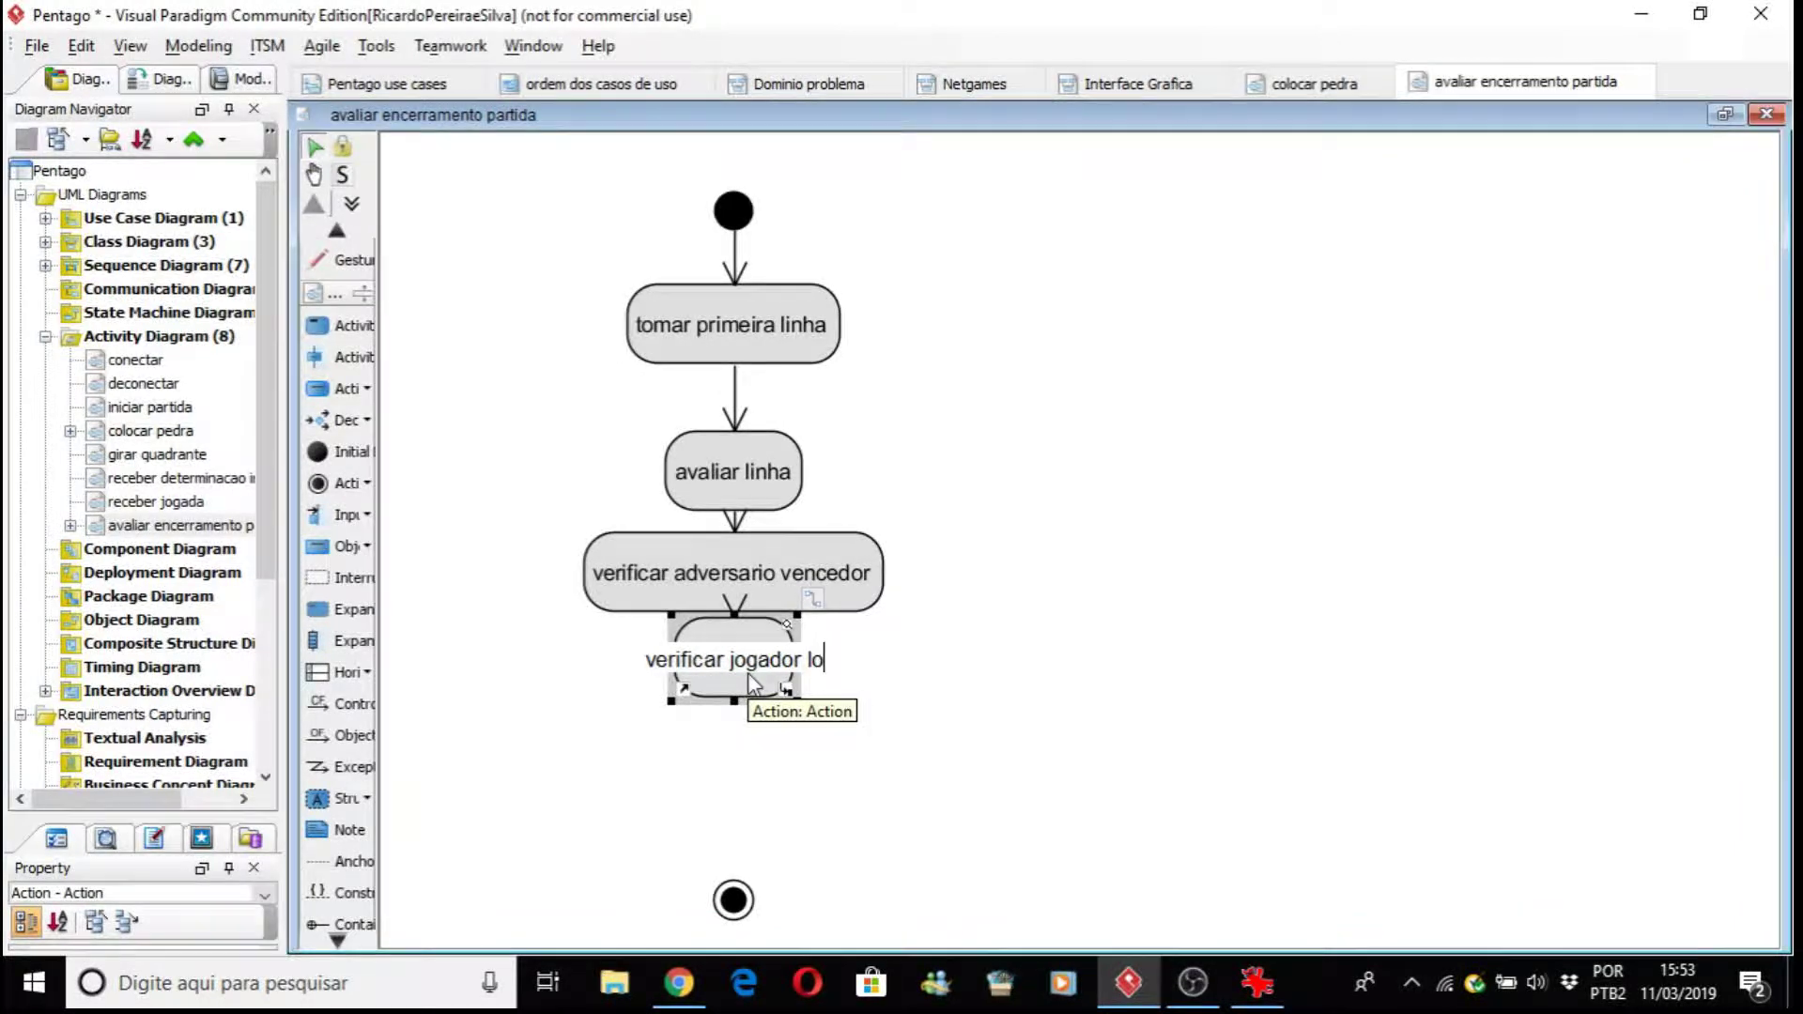
text(cal vencedor)
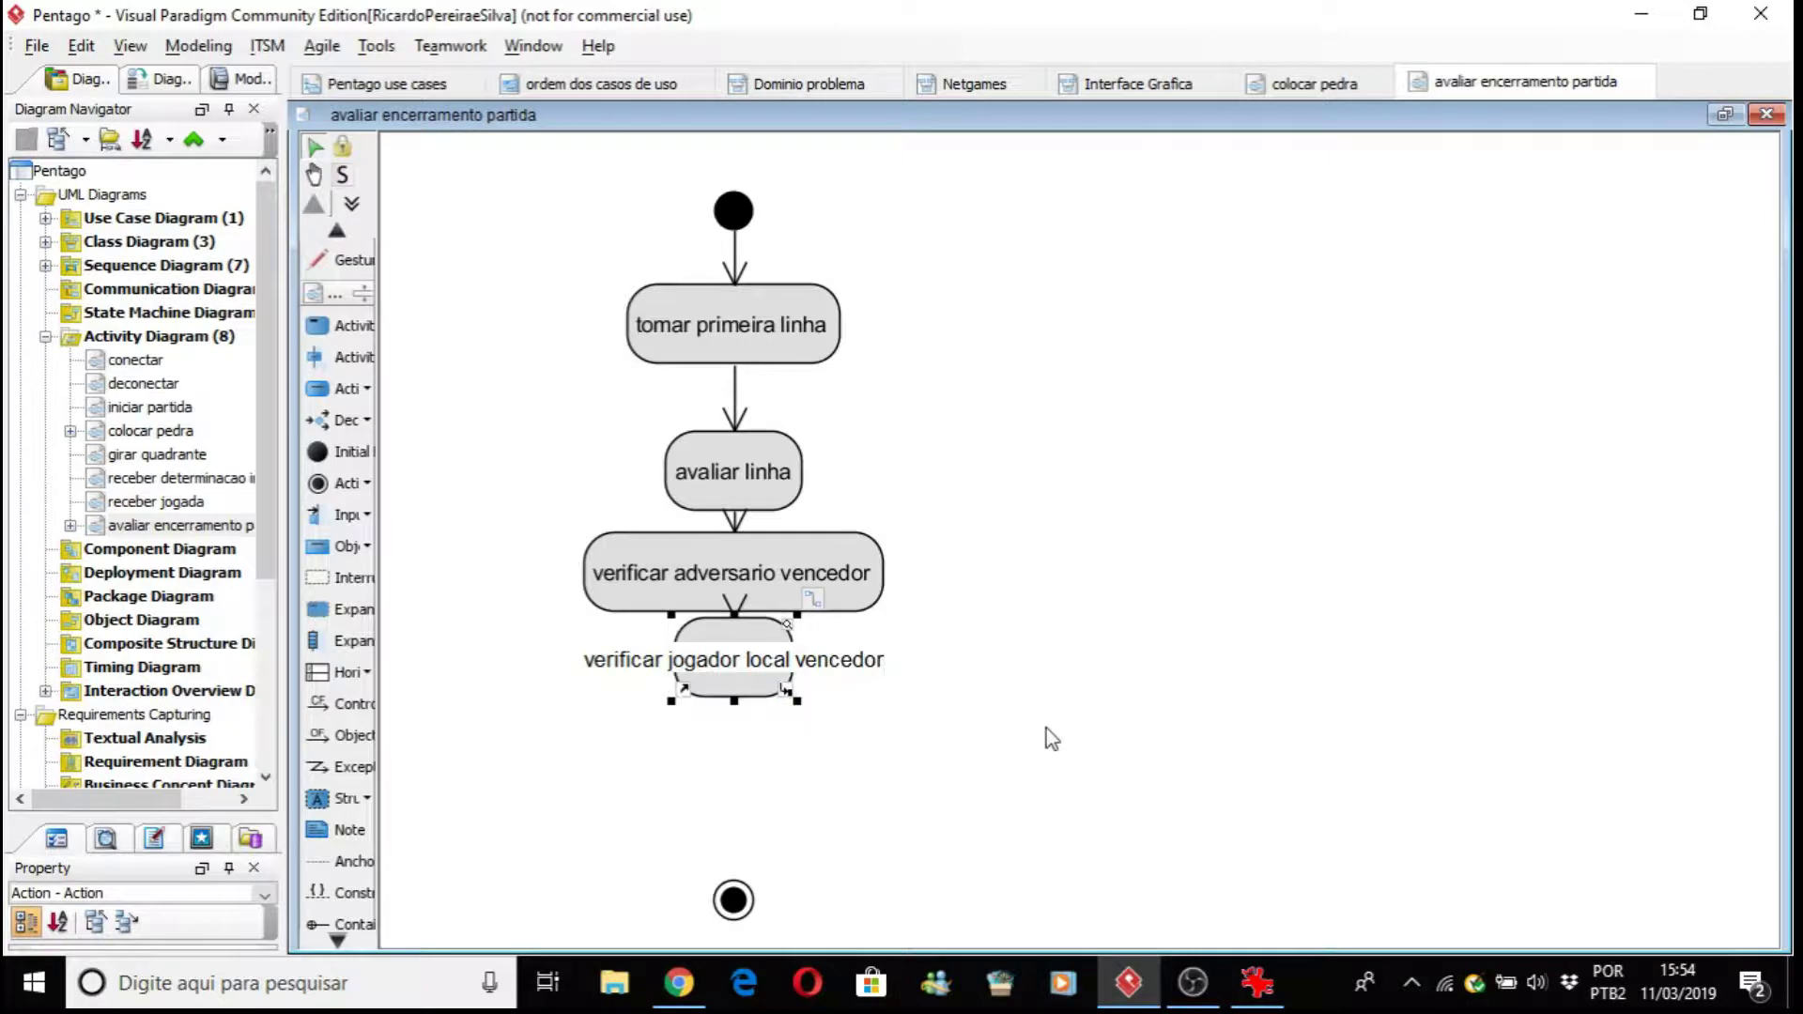
click(1076, 757)
Step: Space "avaliar linha", "verificar adversario vencedor" and "verificar jogador local vencedor" evenly in the column below "tomar primeira linha"
drag(810, 675, 808, 703)
drag(766, 507, 766, 474)
drag(810, 573, 809, 554)
drag(820, 668, 824, 657)
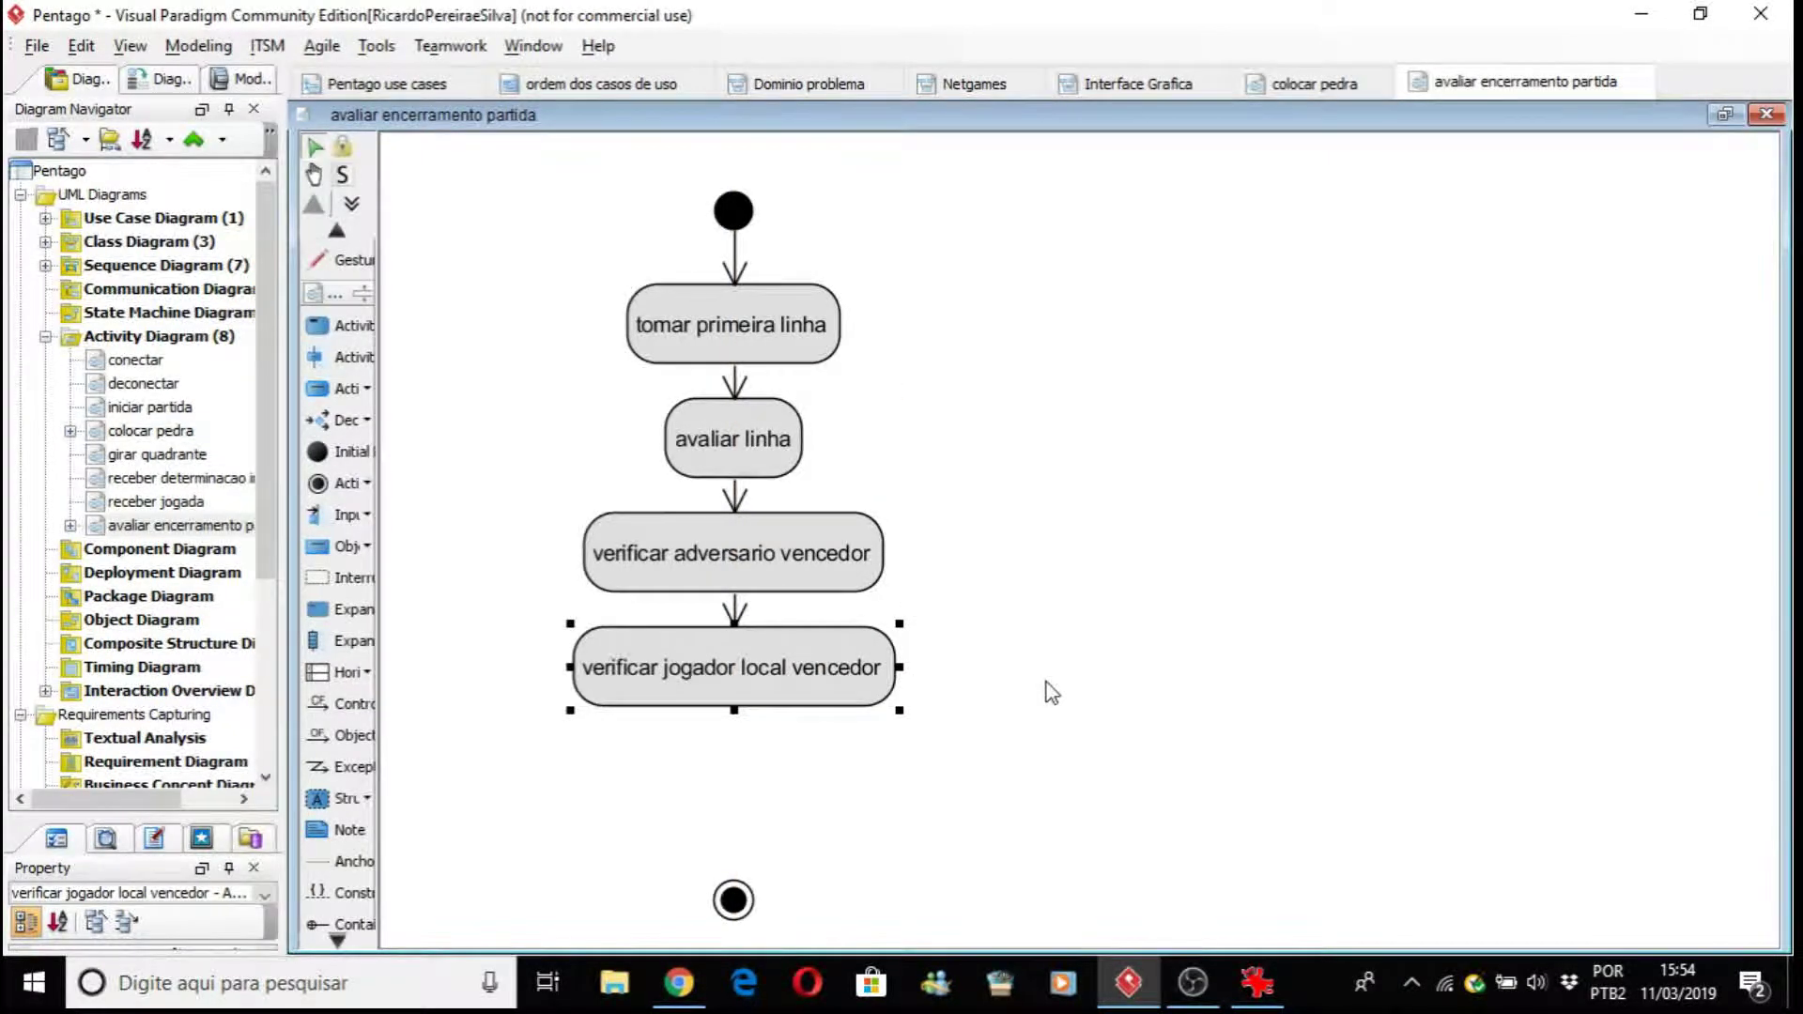
click(1098, 696)
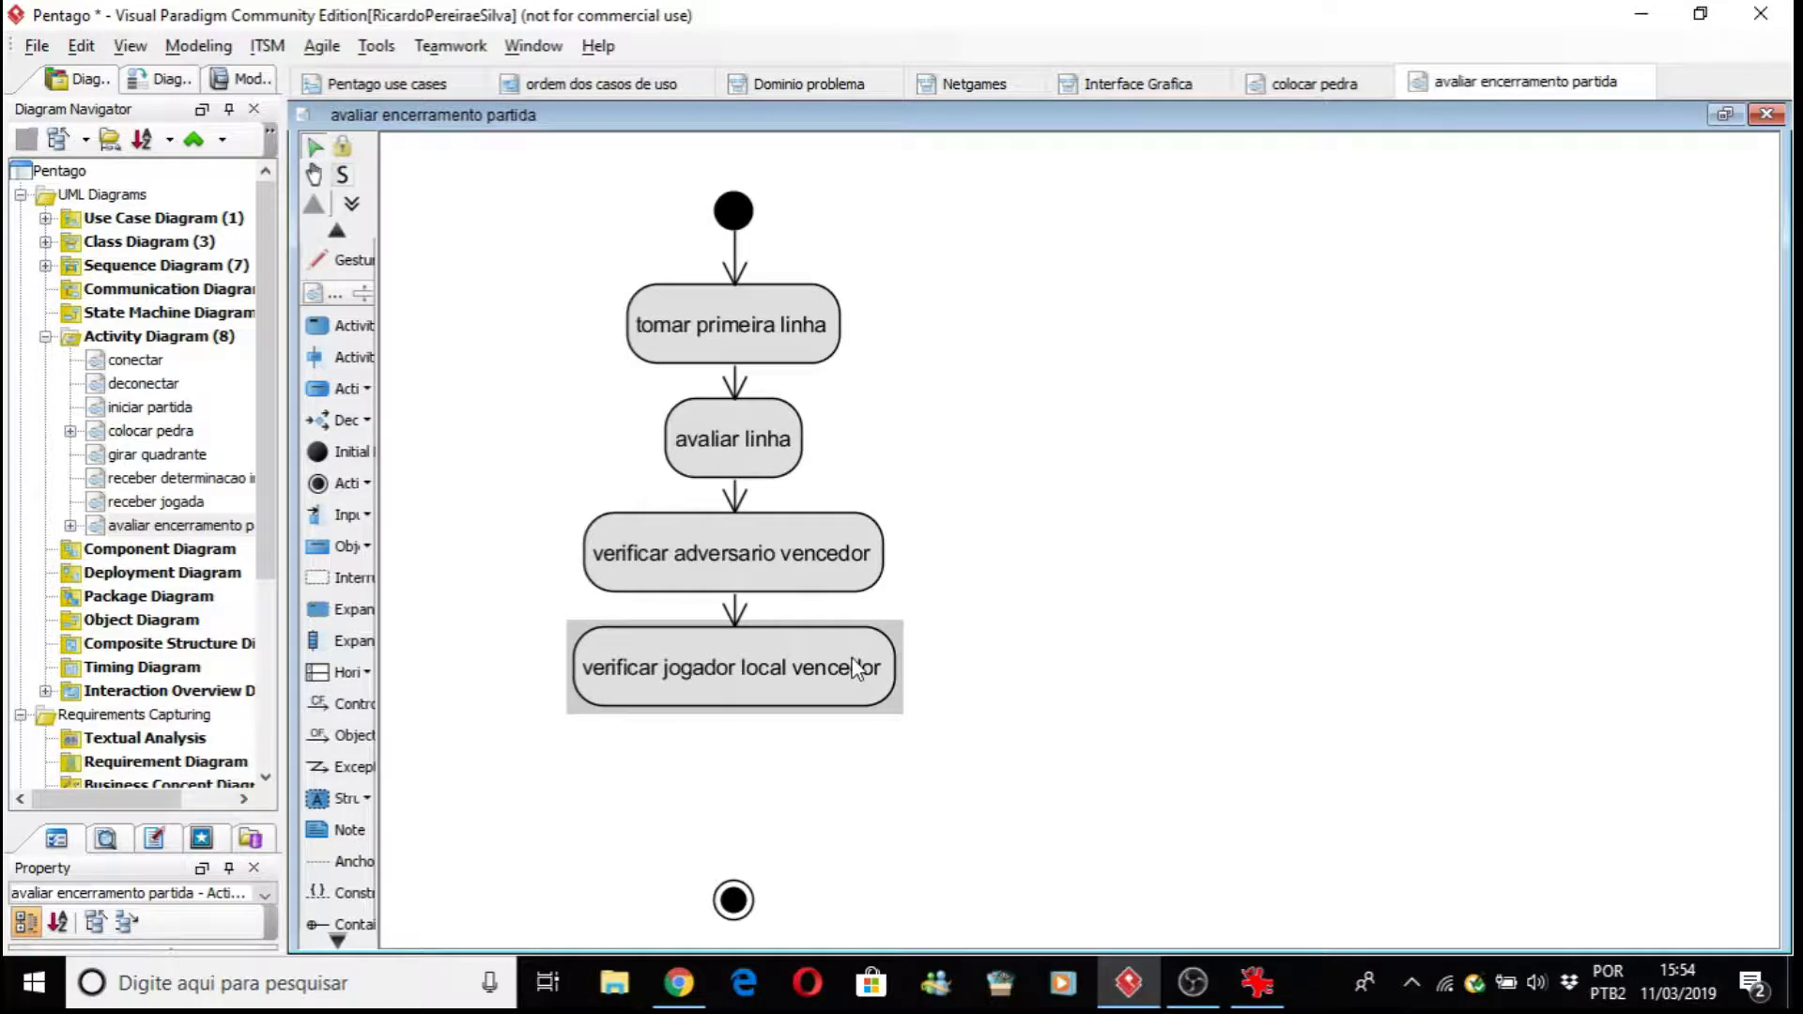
Step: Shift "verificar jogador local vencedor" slightly lower and move the activity final node sideways, out of the column of actions
drag(858, 666, 860, 675)
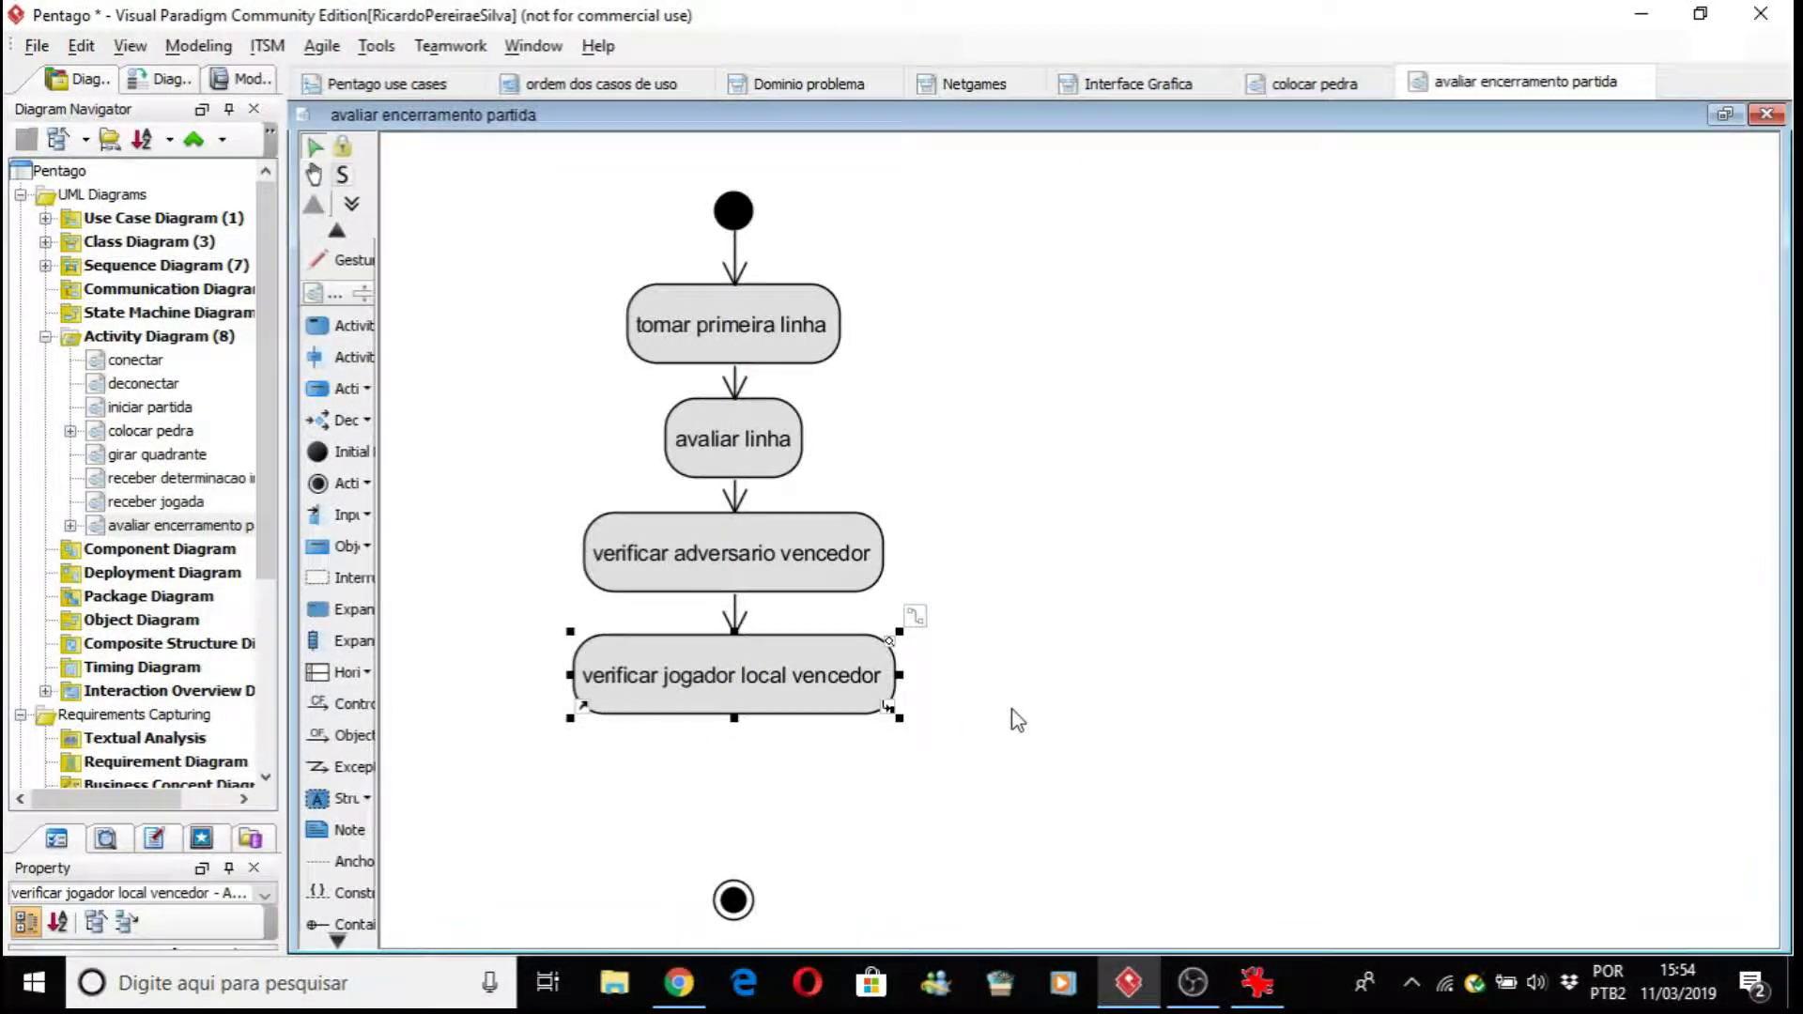
click(1080, 665)
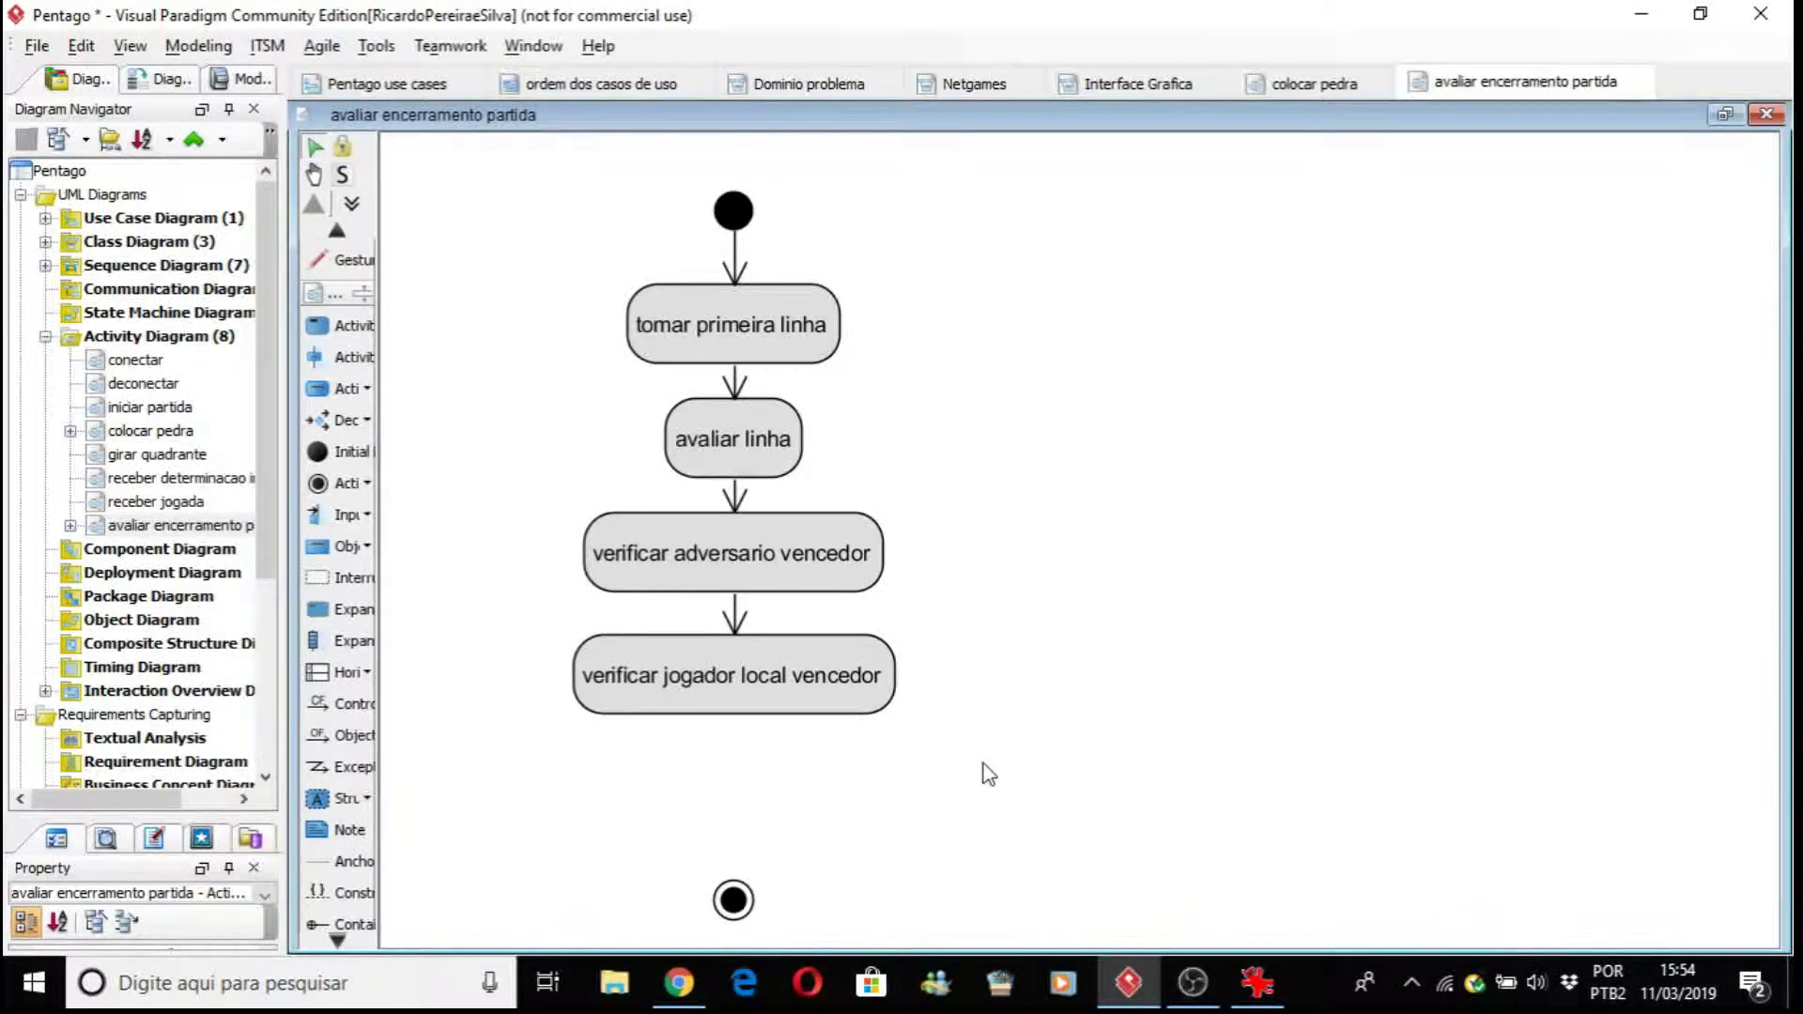
drag(737, 902, 452, 906)
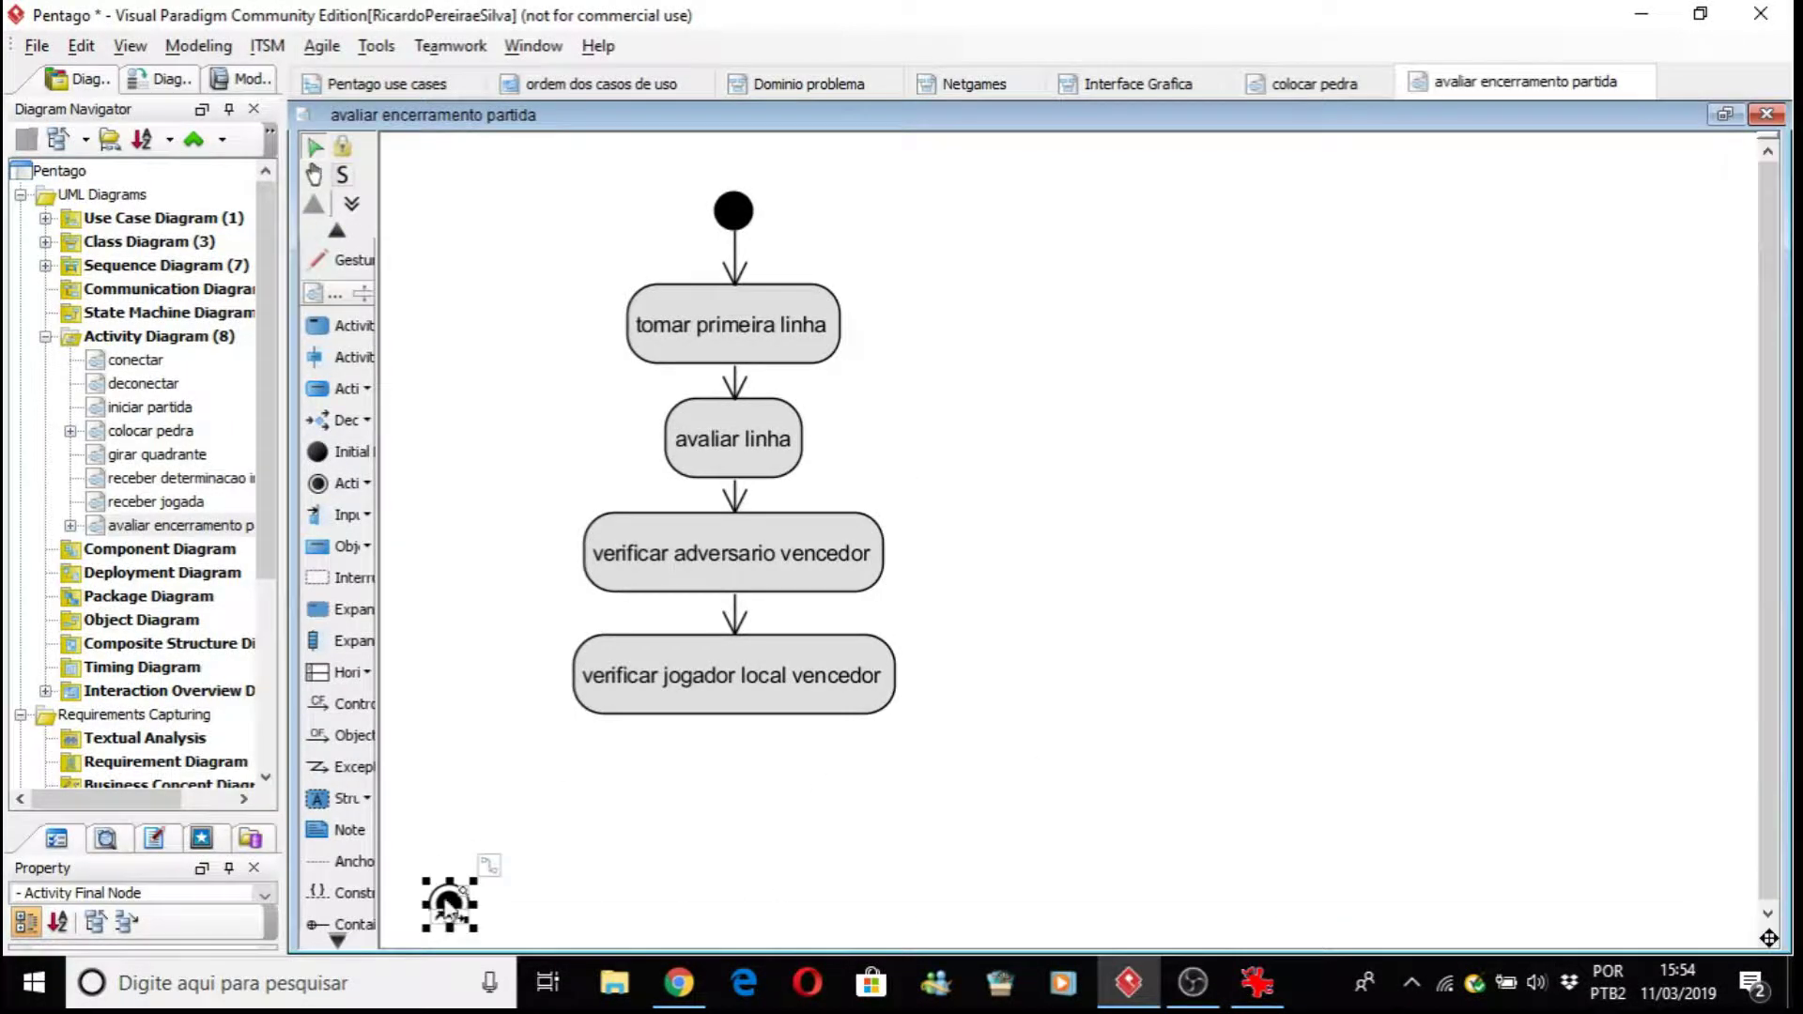
Step: Add an unnamed decision node below "verificar jogador local vencedor", connected from it by a control flow
click(742, 703)
drag(914, 617, 737, 766)
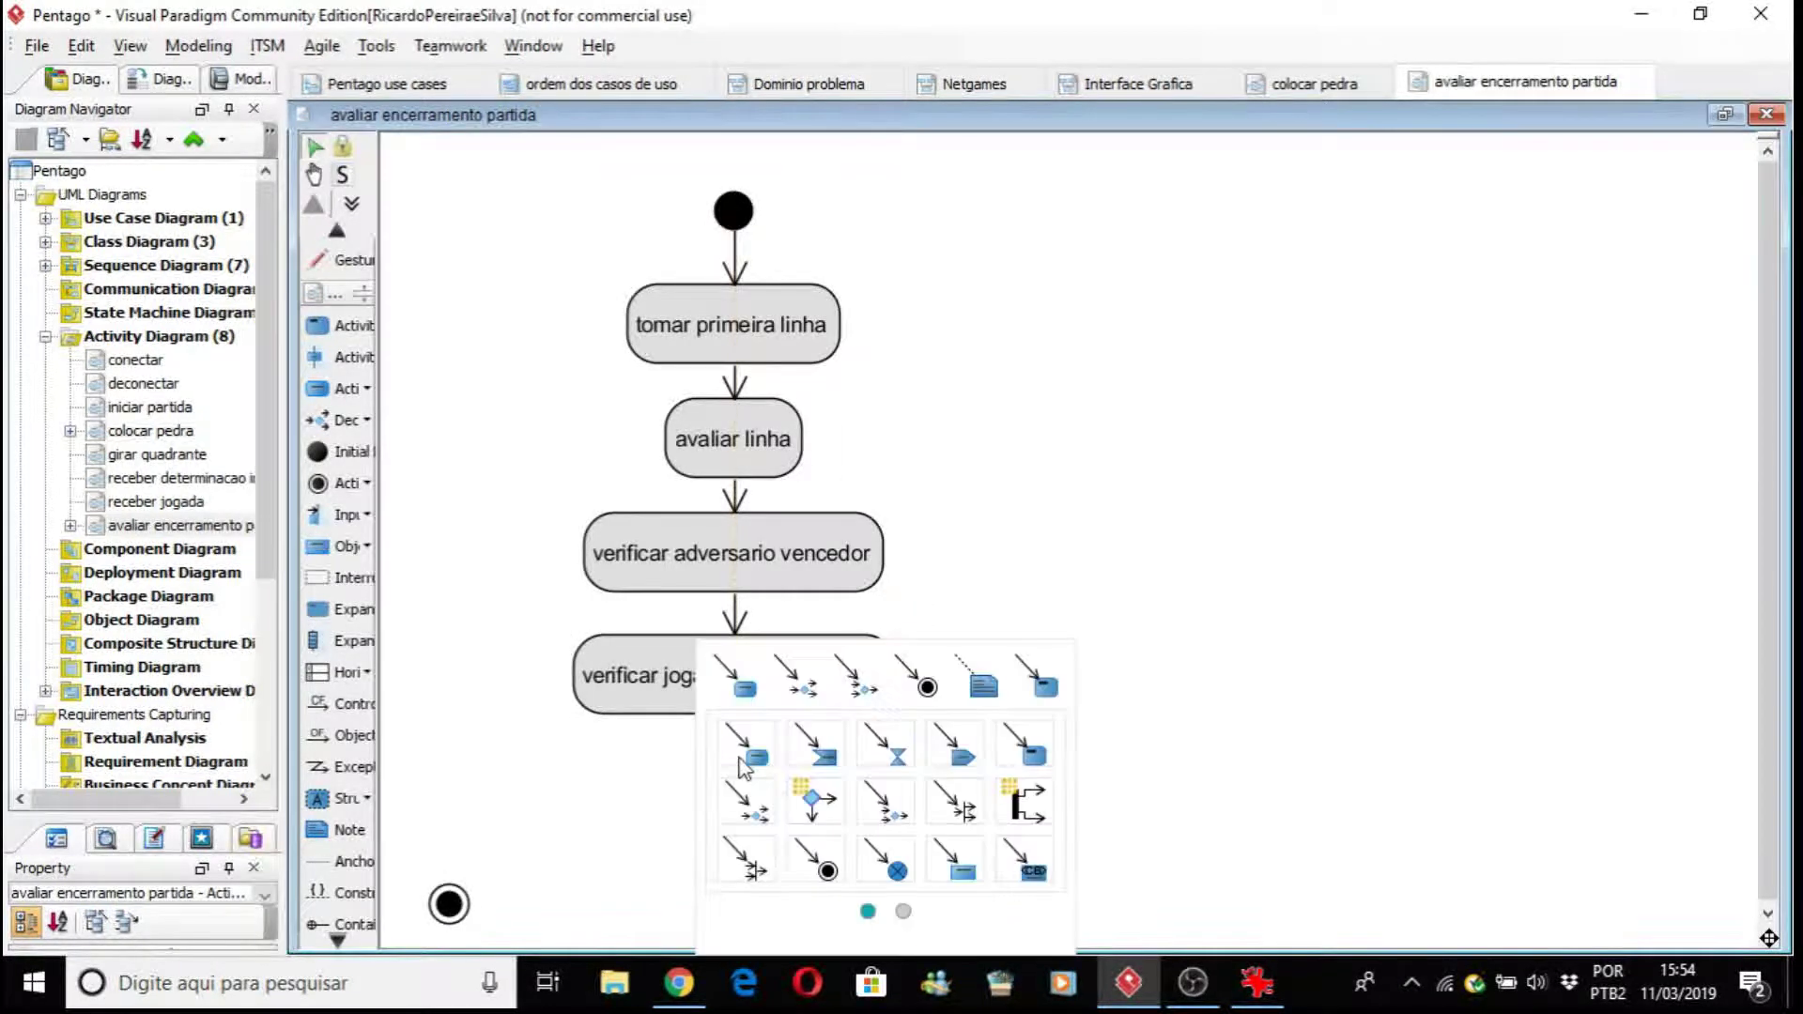
click(806, 691)
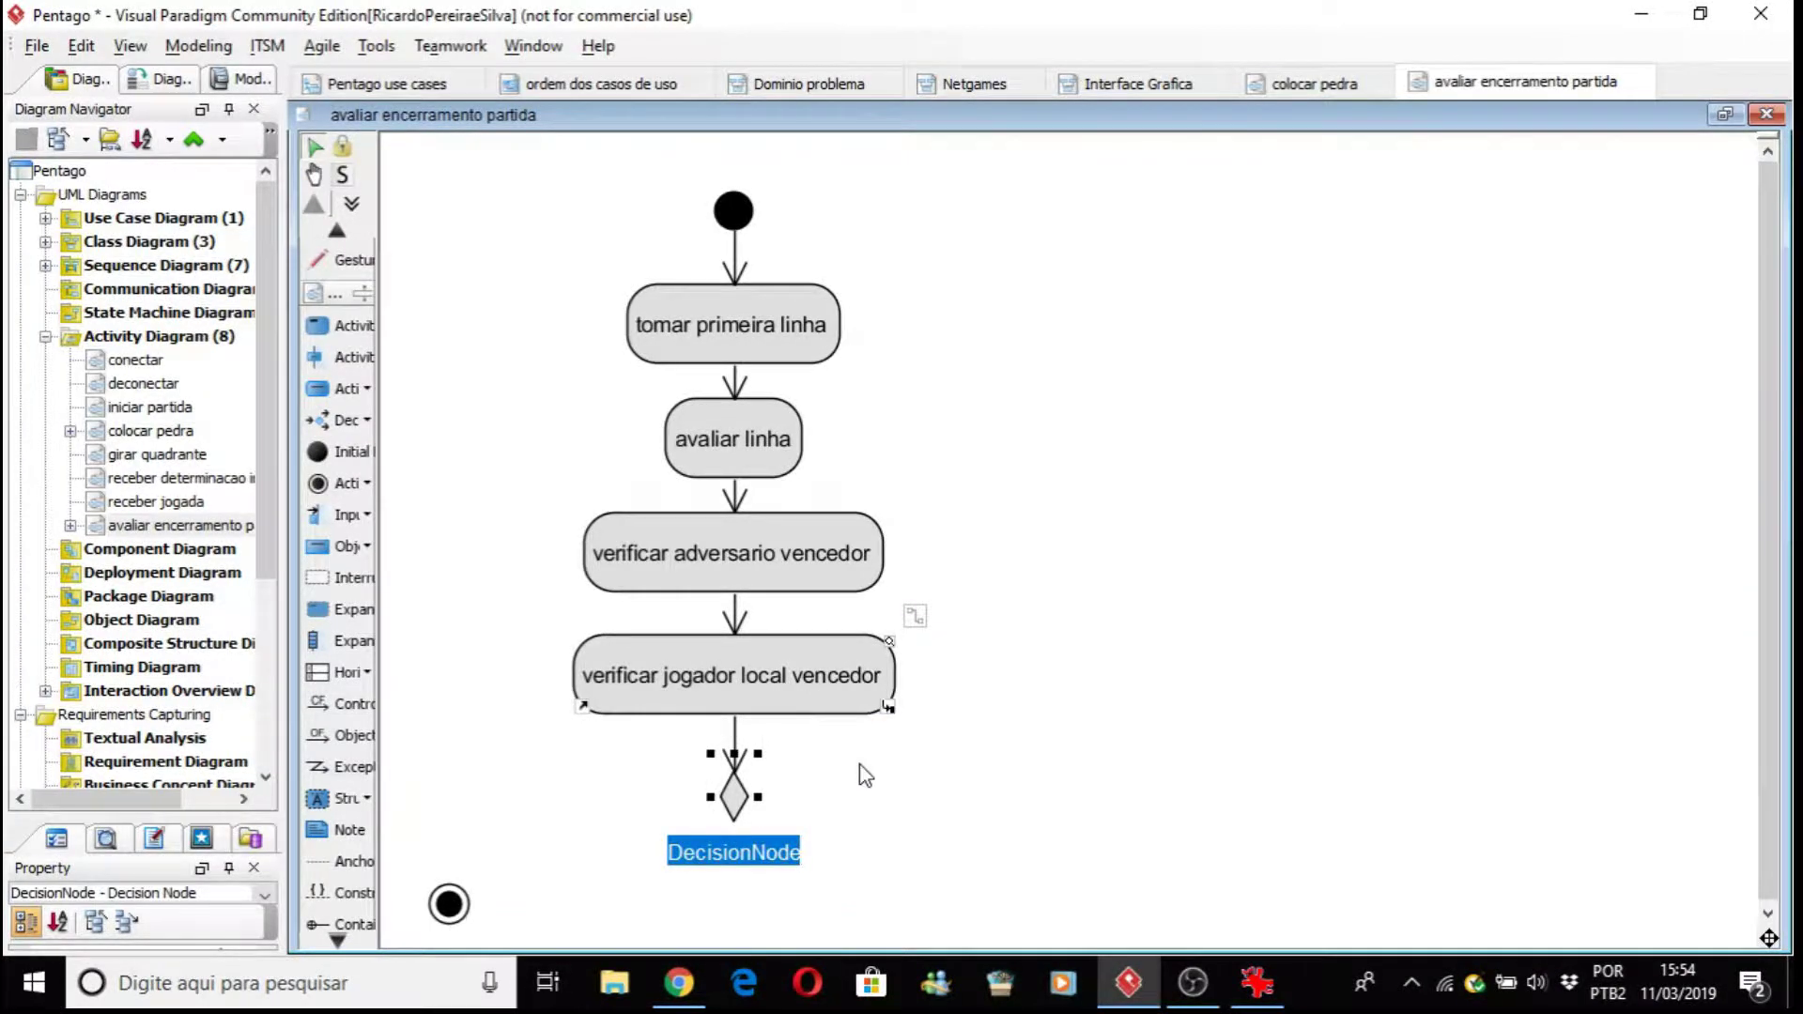
key(BackSpace)
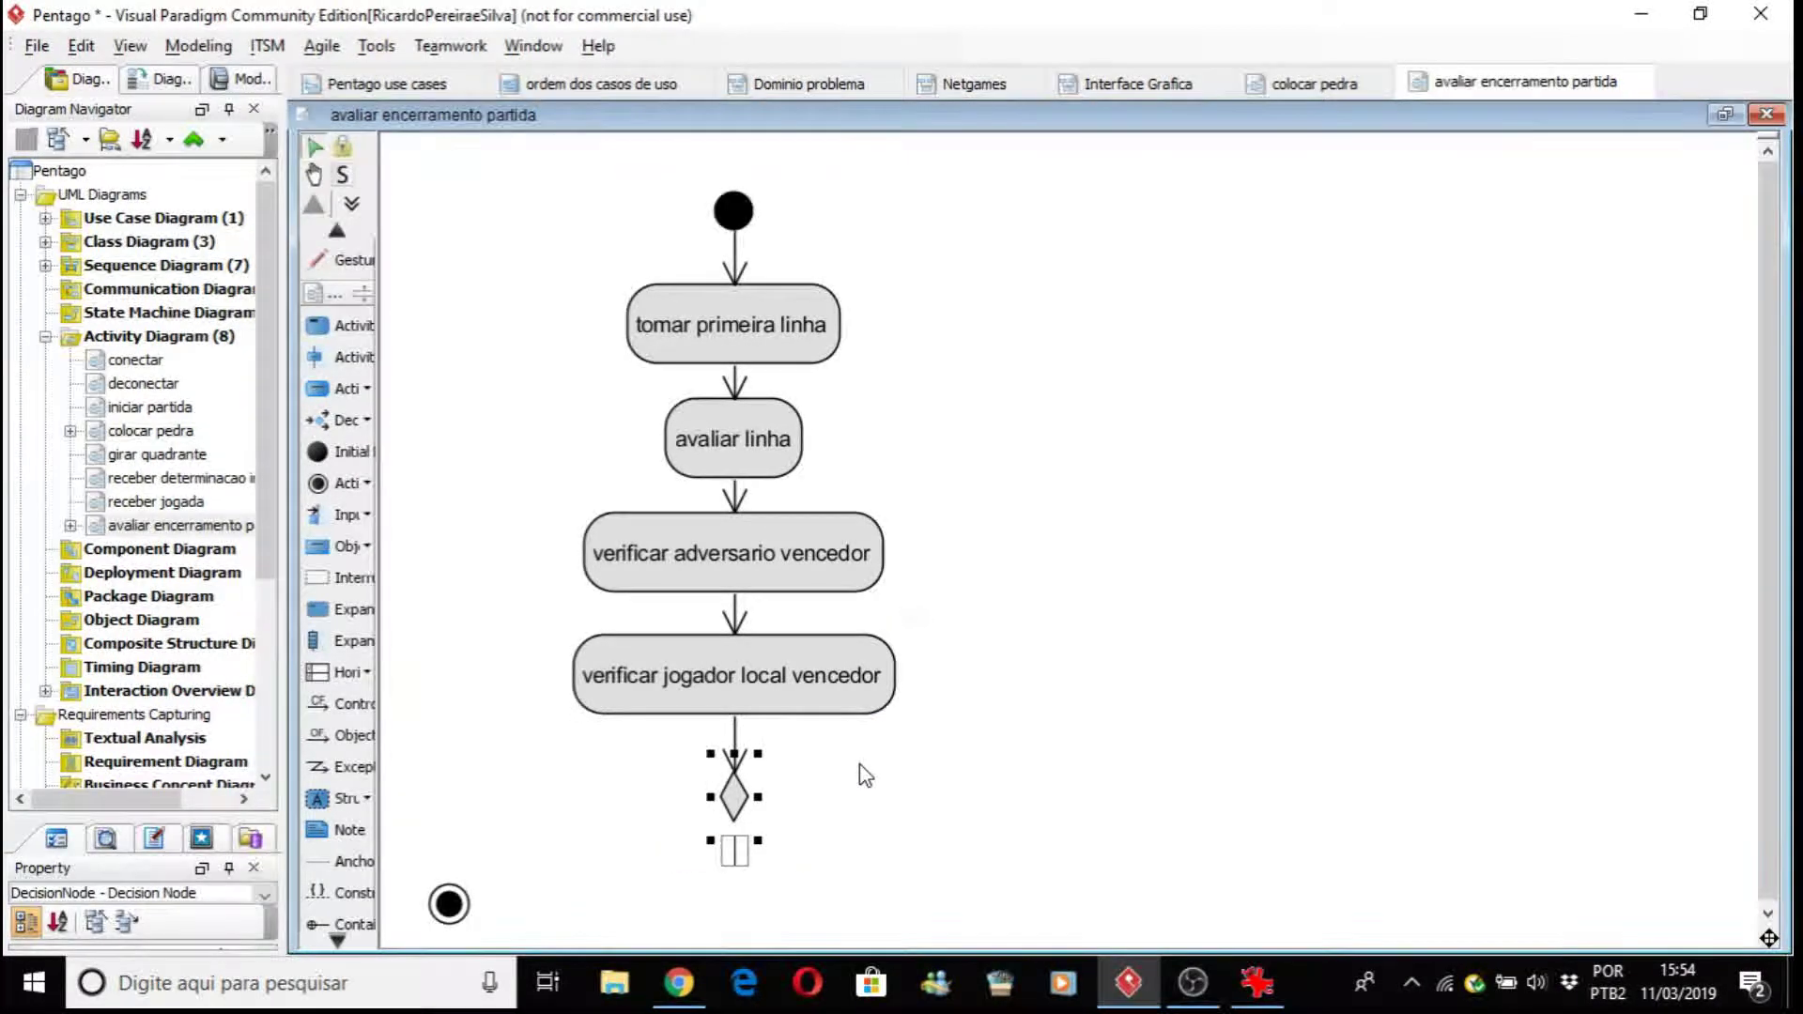
click(1159, 757)
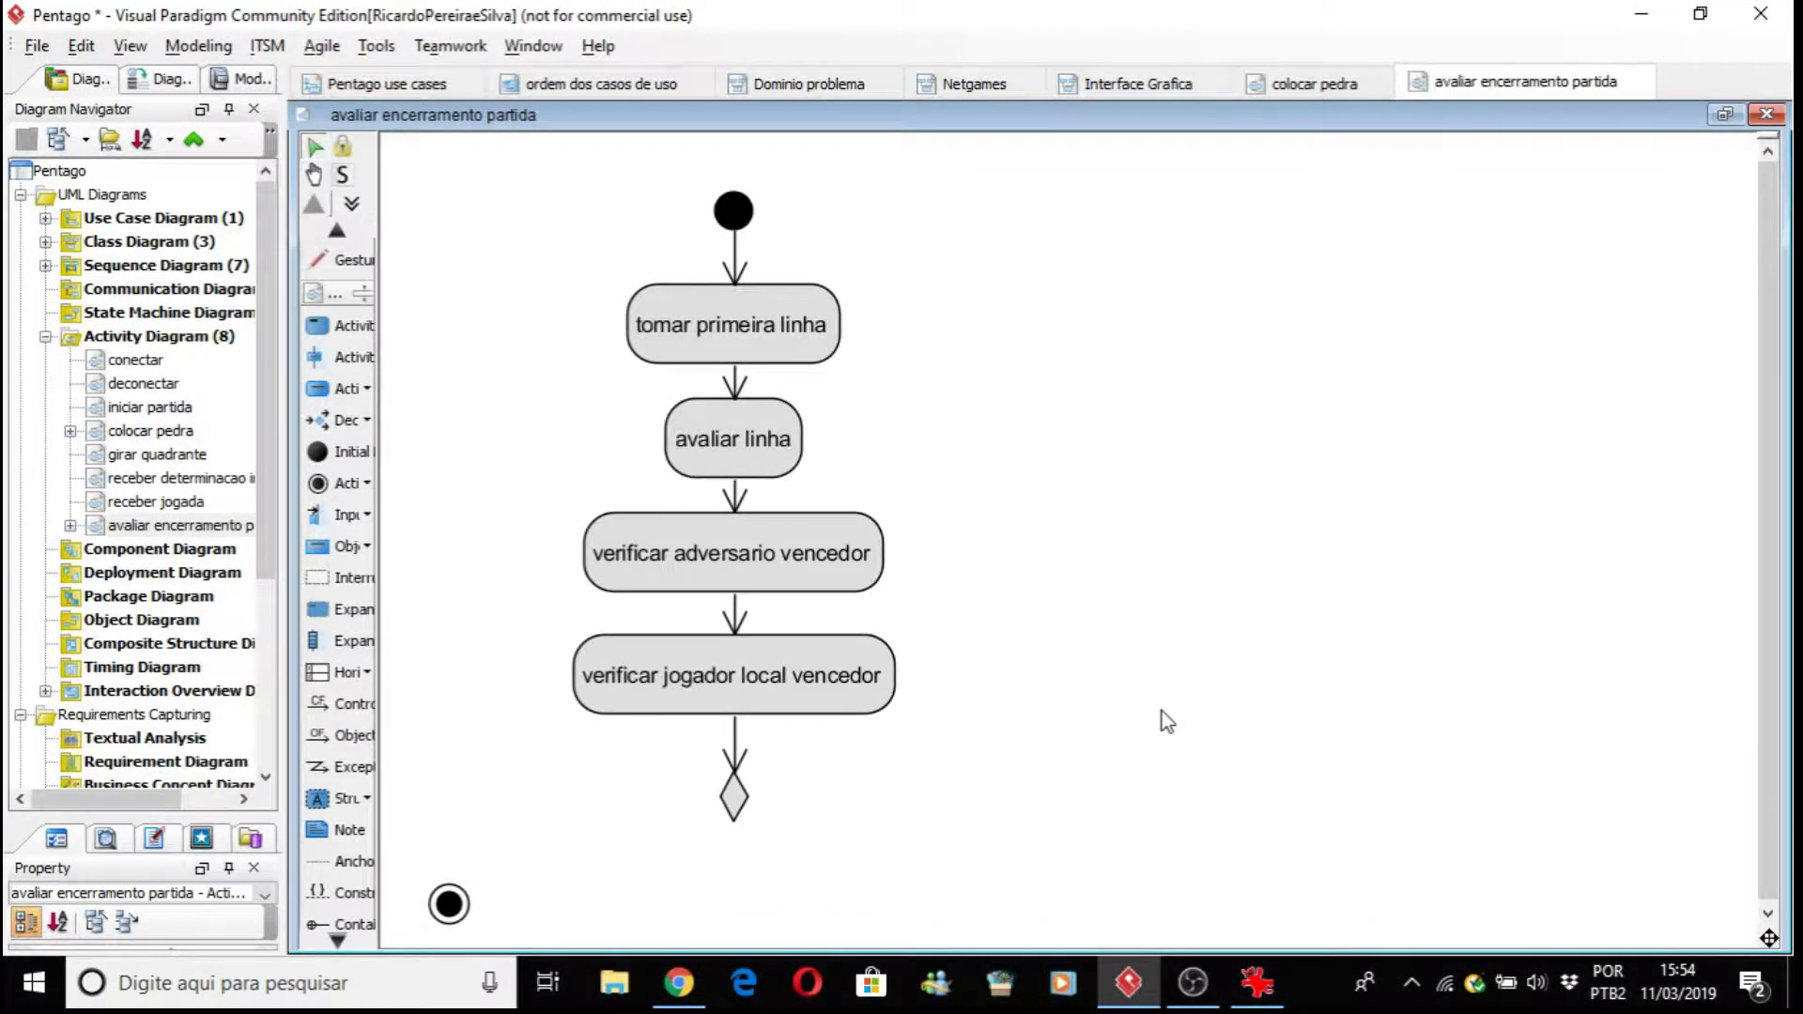
Step: Review the "avaliar encerramento partida" action in the "colocar pedra" diagram, and return to the "avaliar encerramento partida" diagram
click(804, 669)
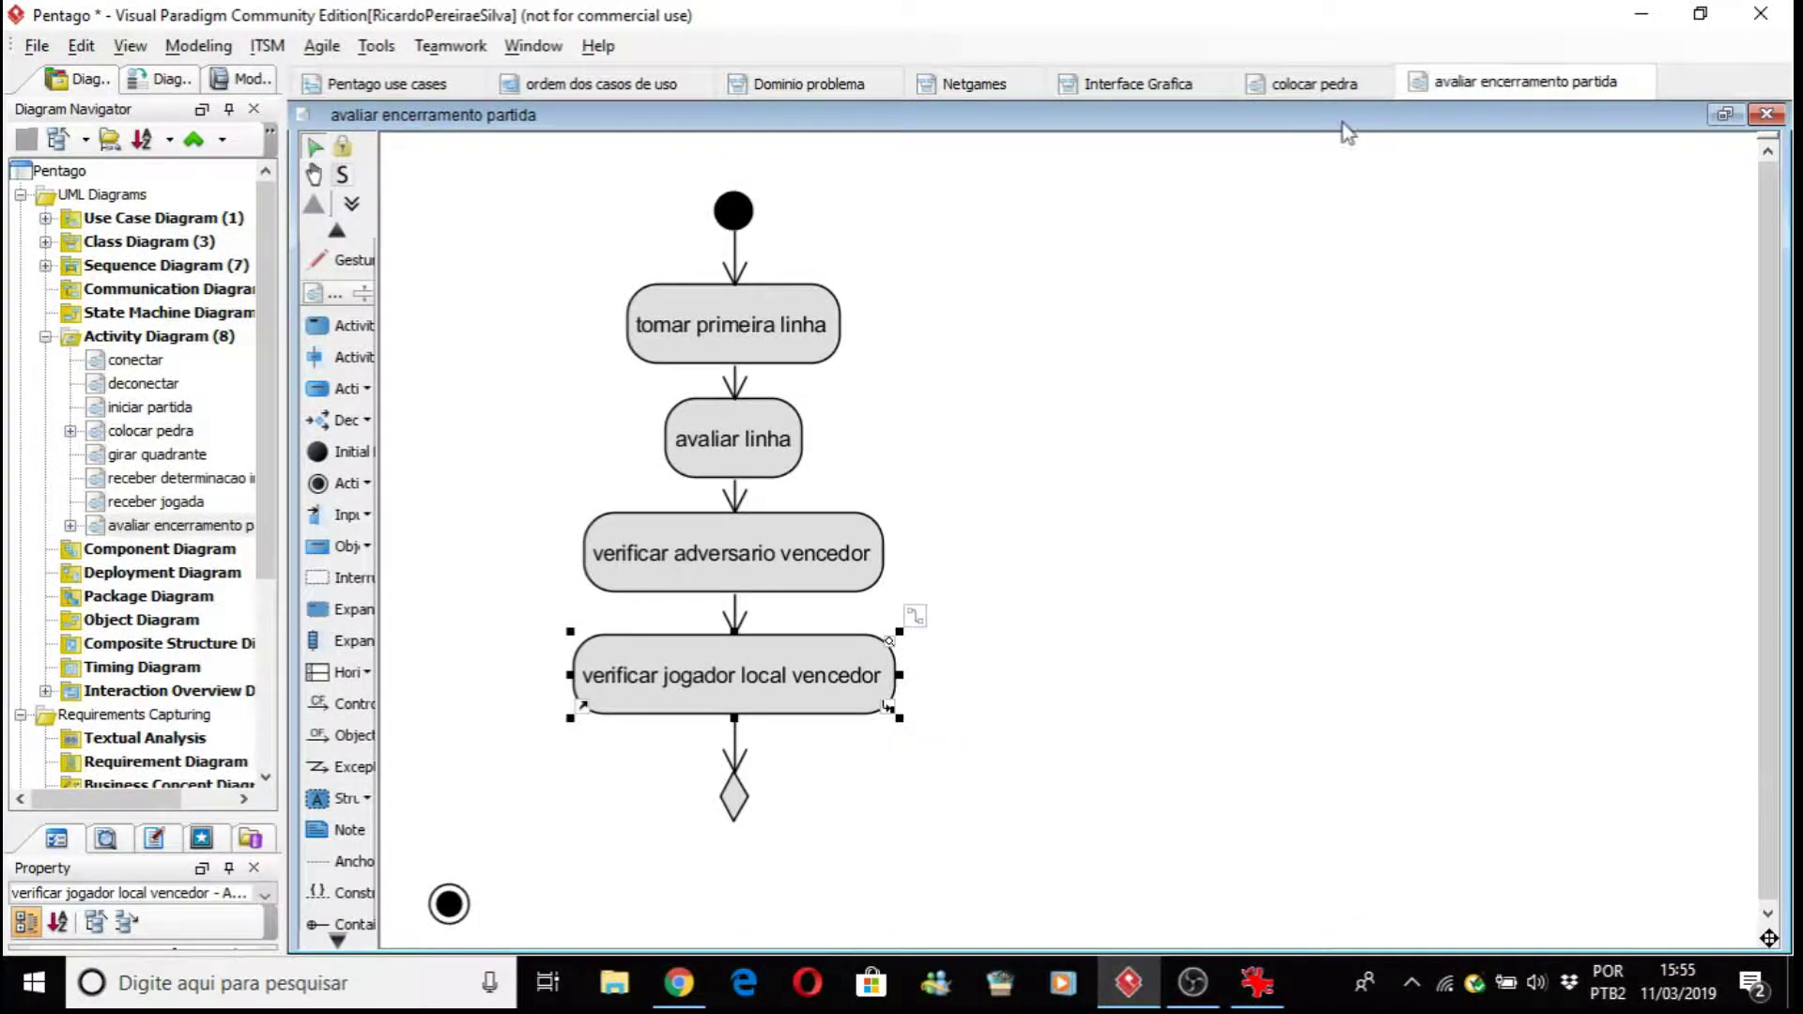
click(1321, 94)
click(1564, 532)
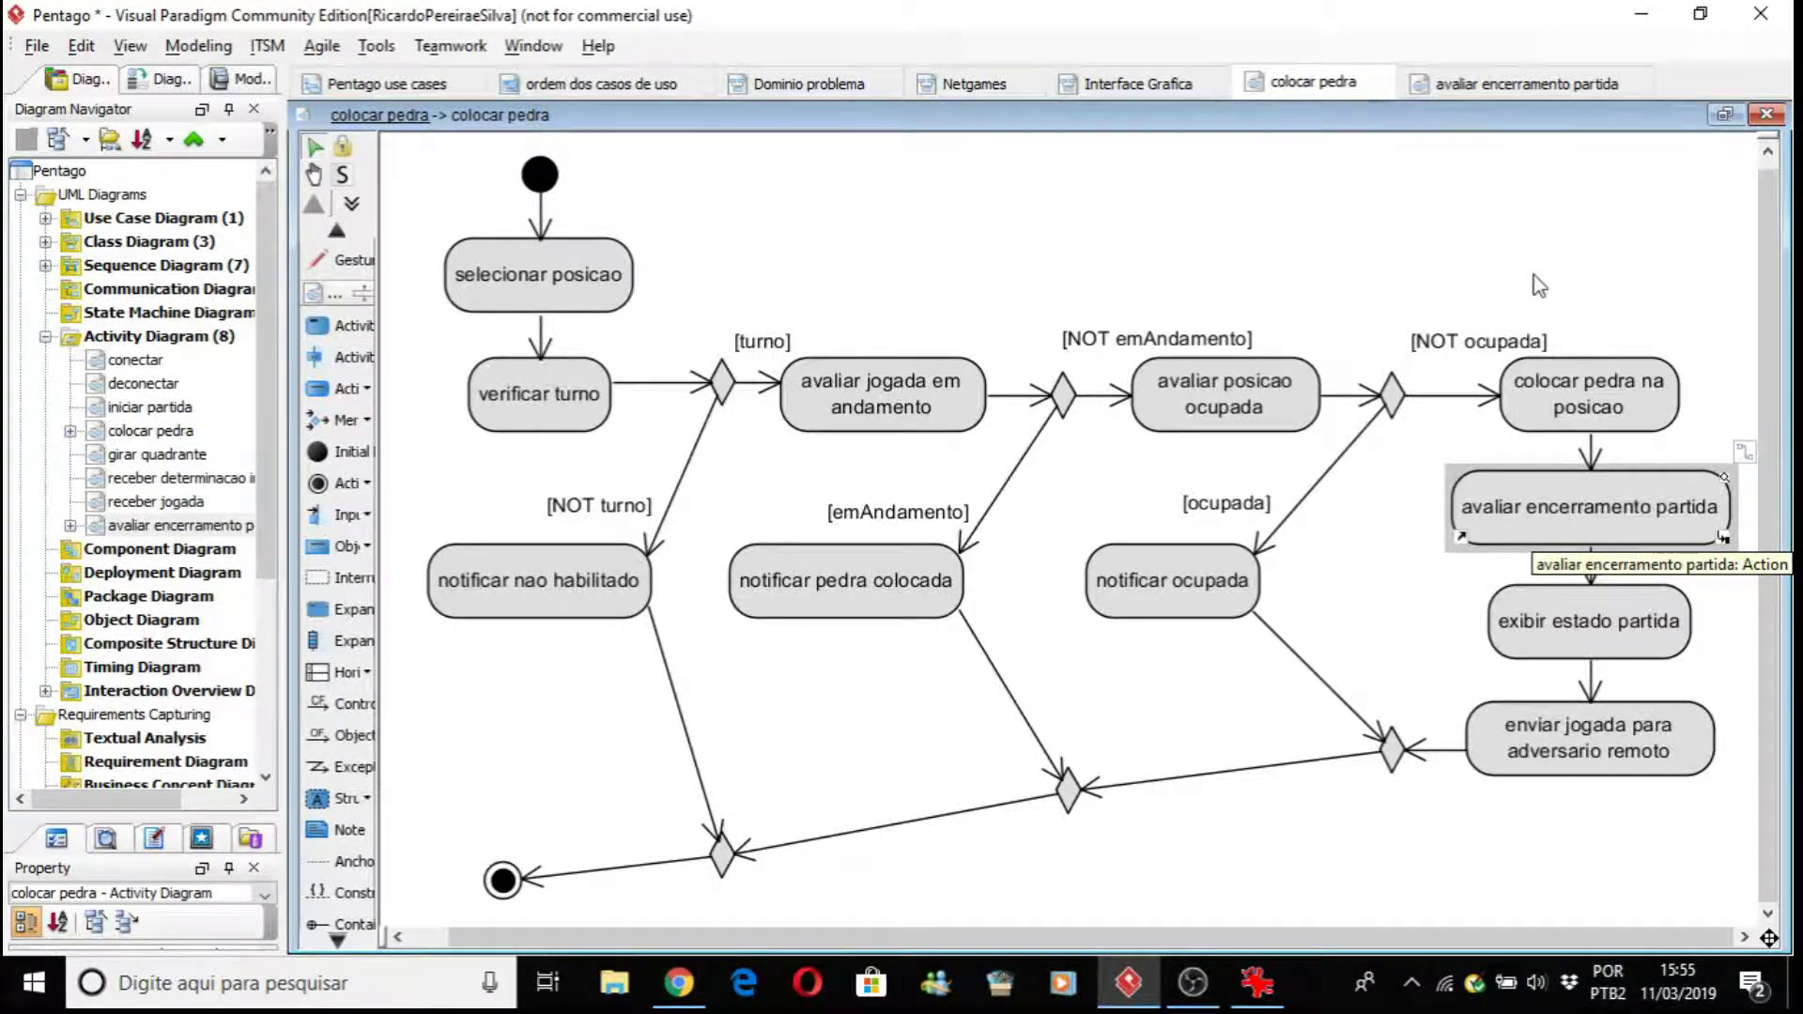
click(1519, 87)
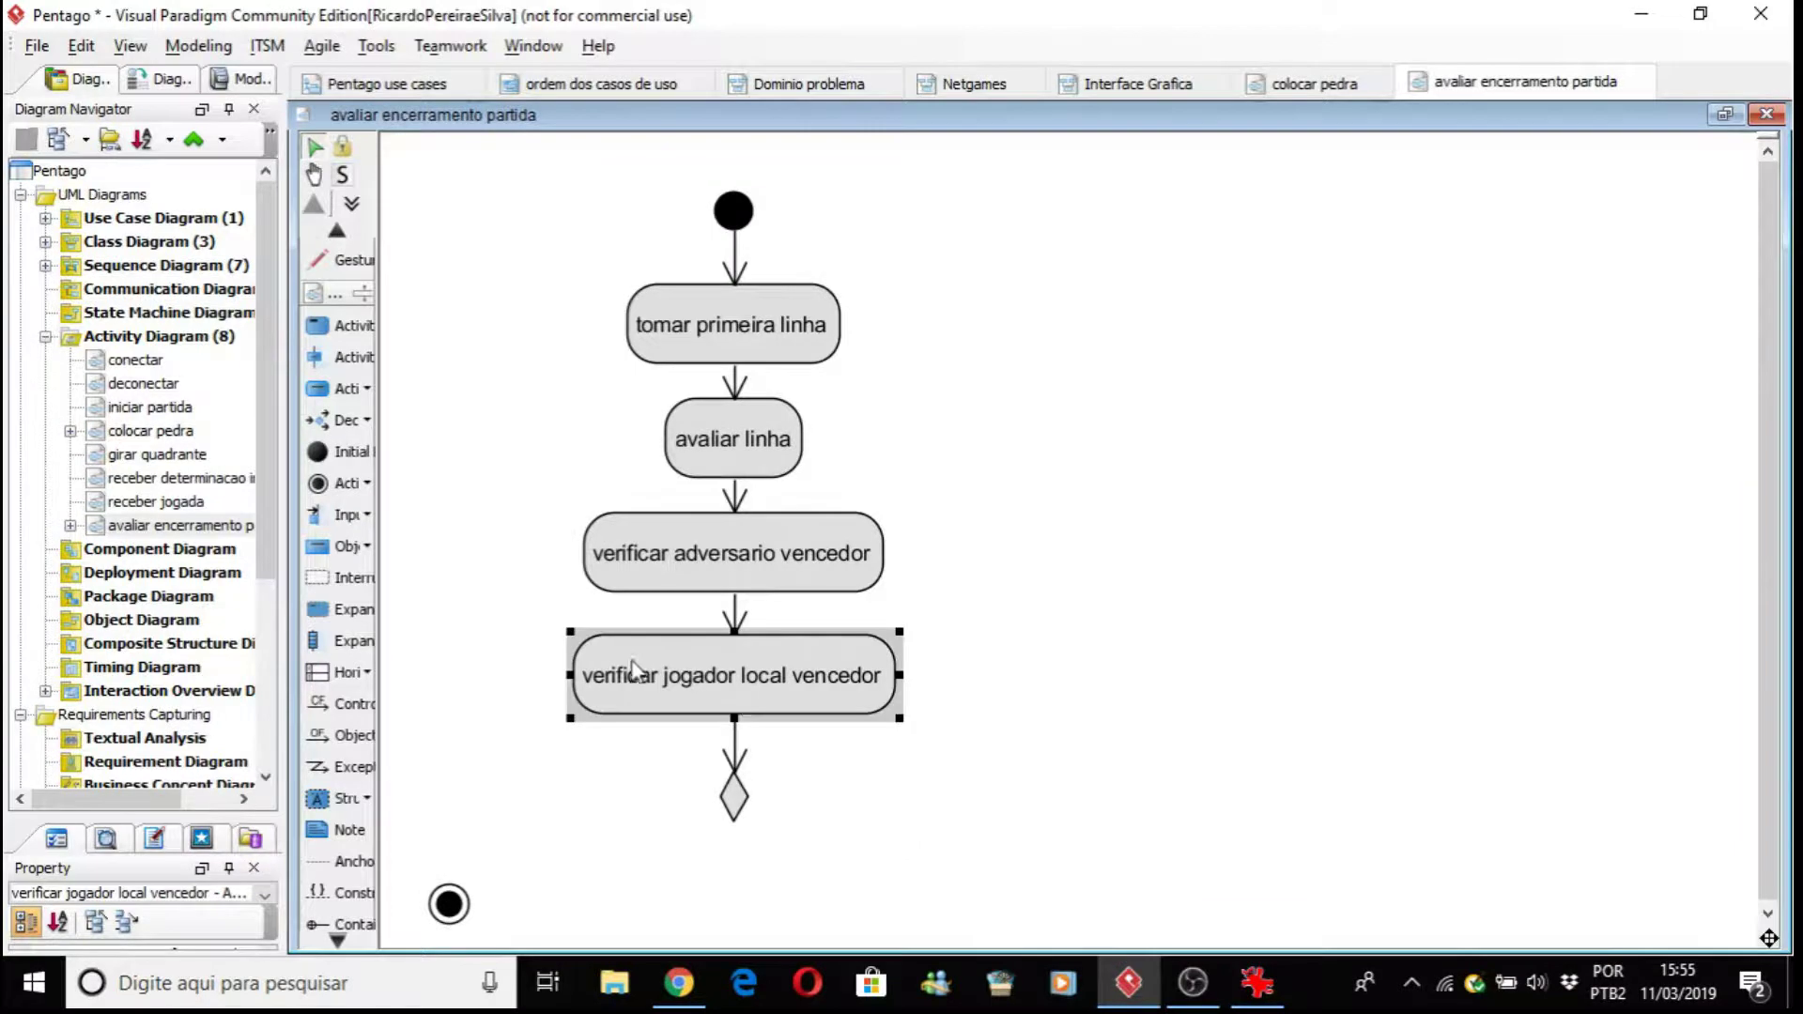
click(745, 561)
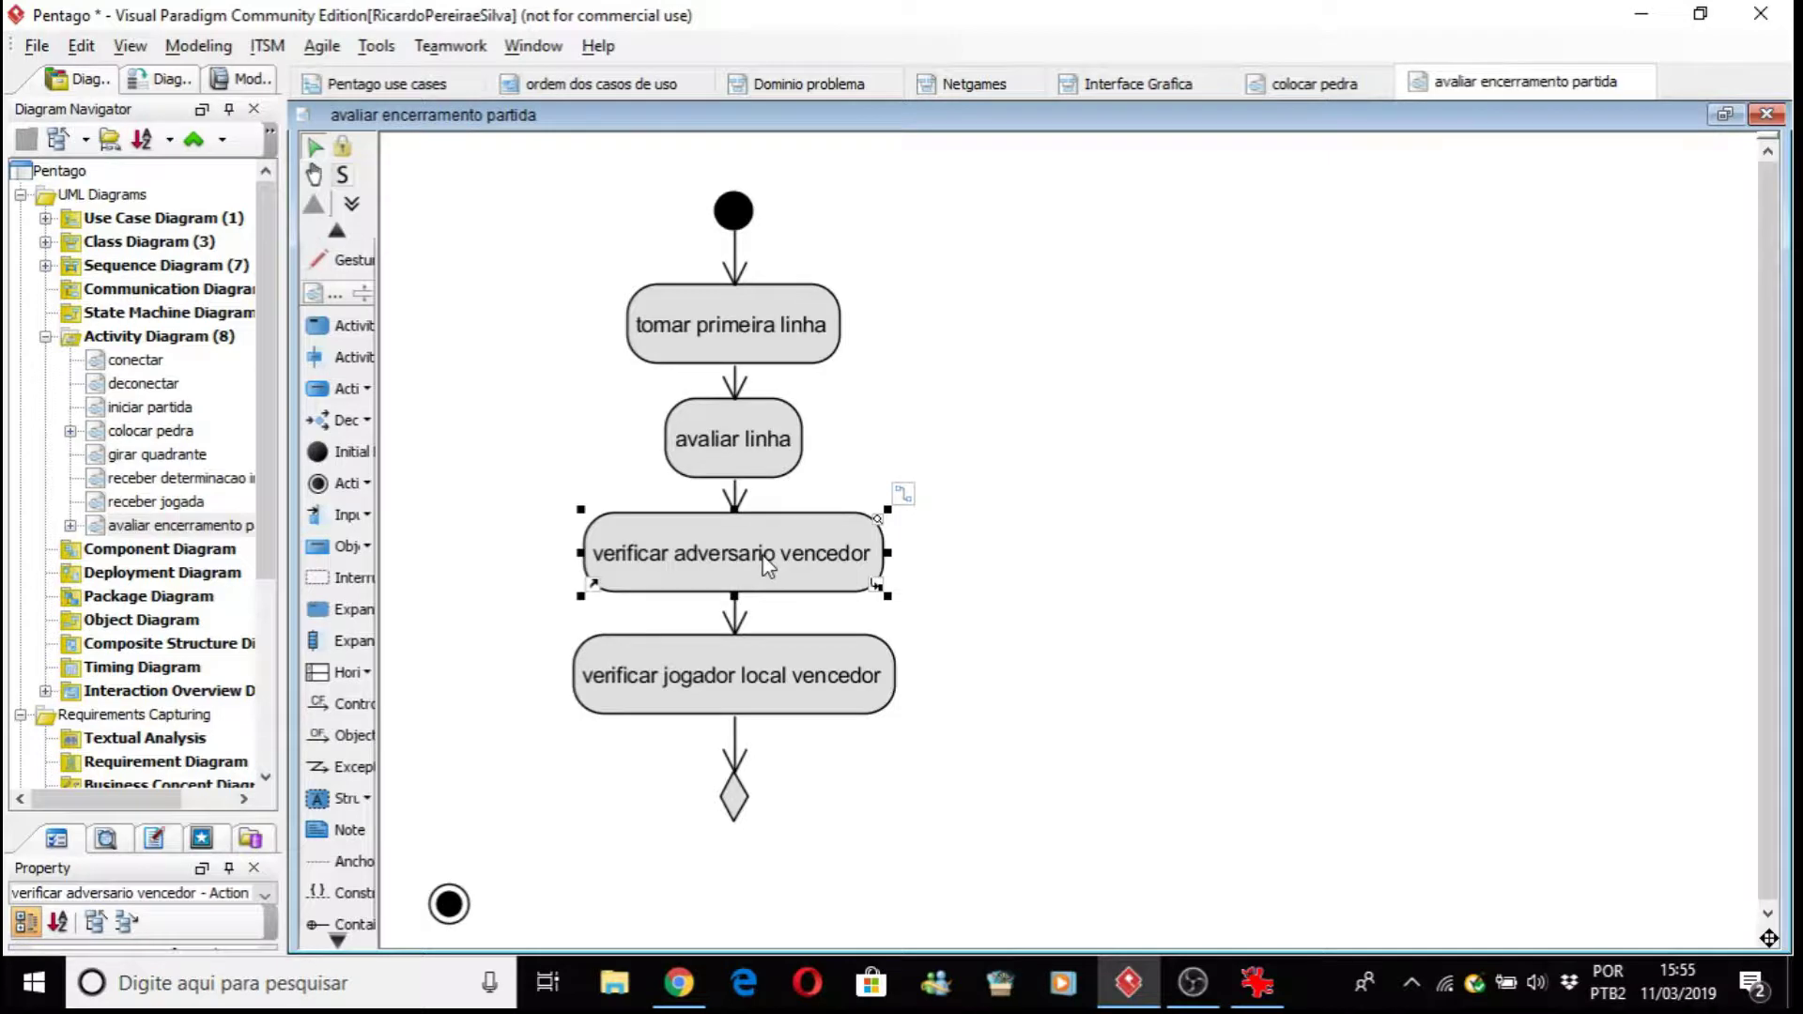
click(763, 693)
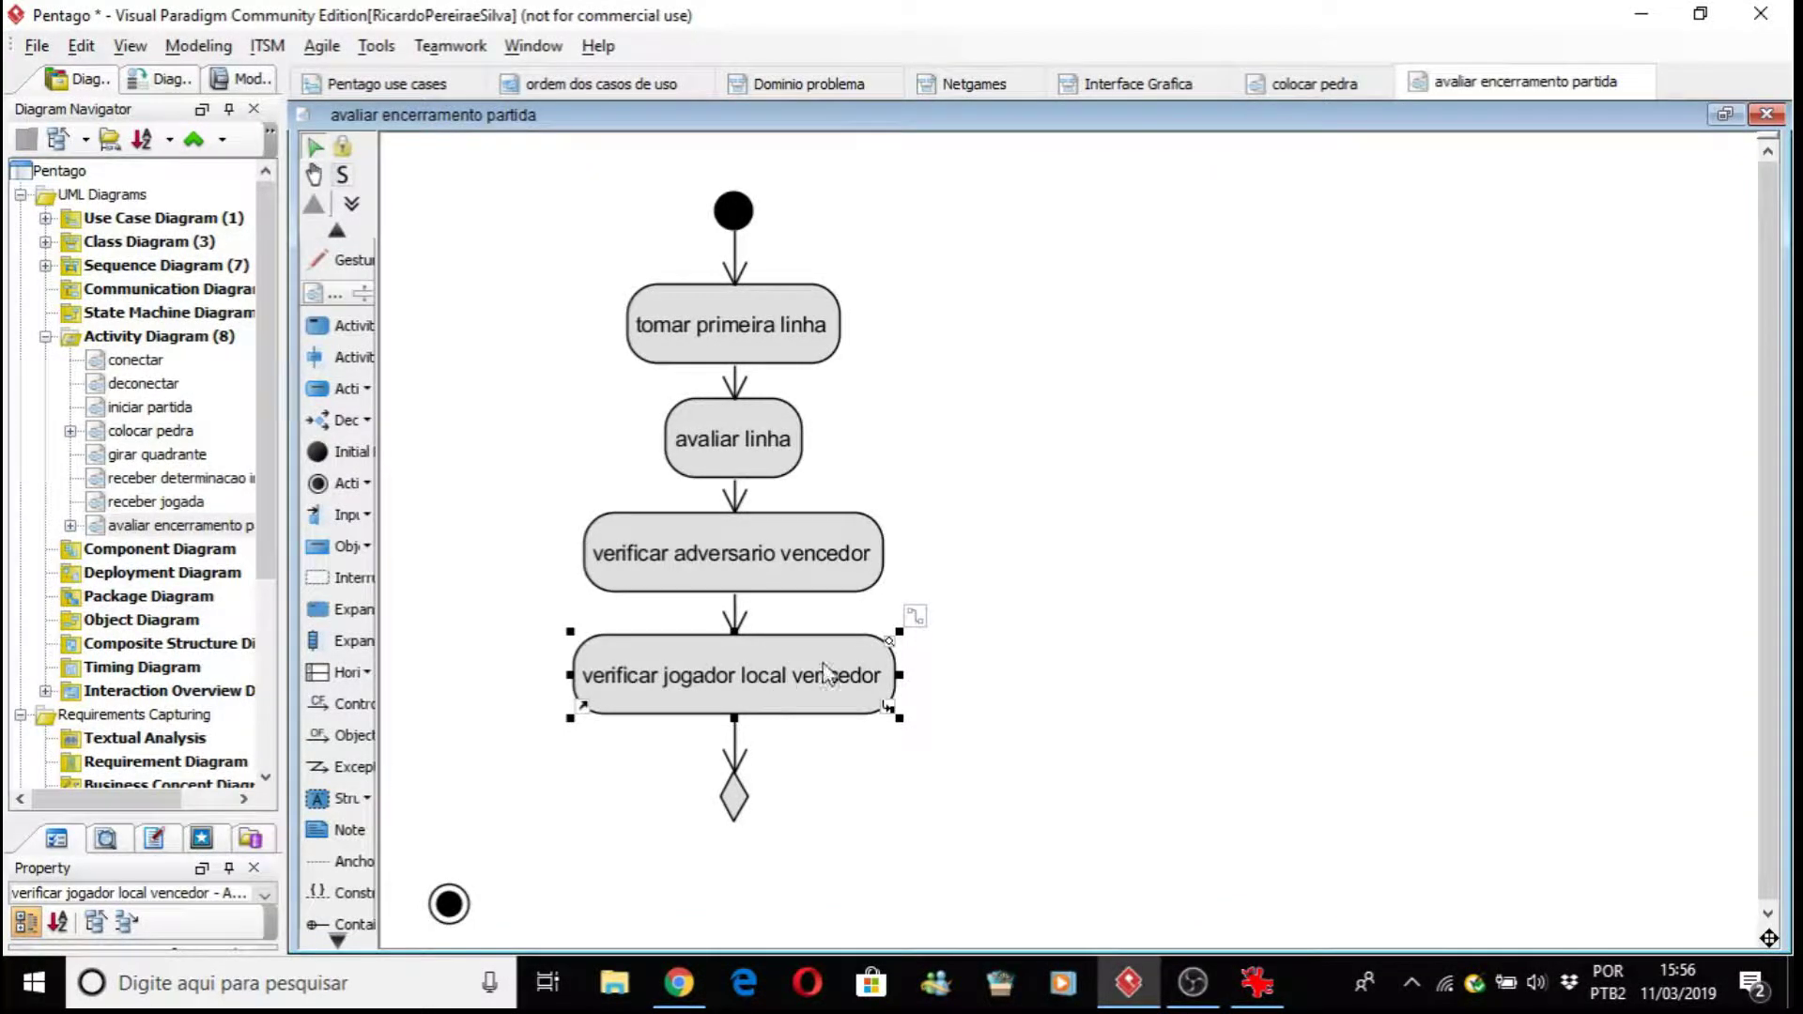
click(766, 695)
click(770, 578)
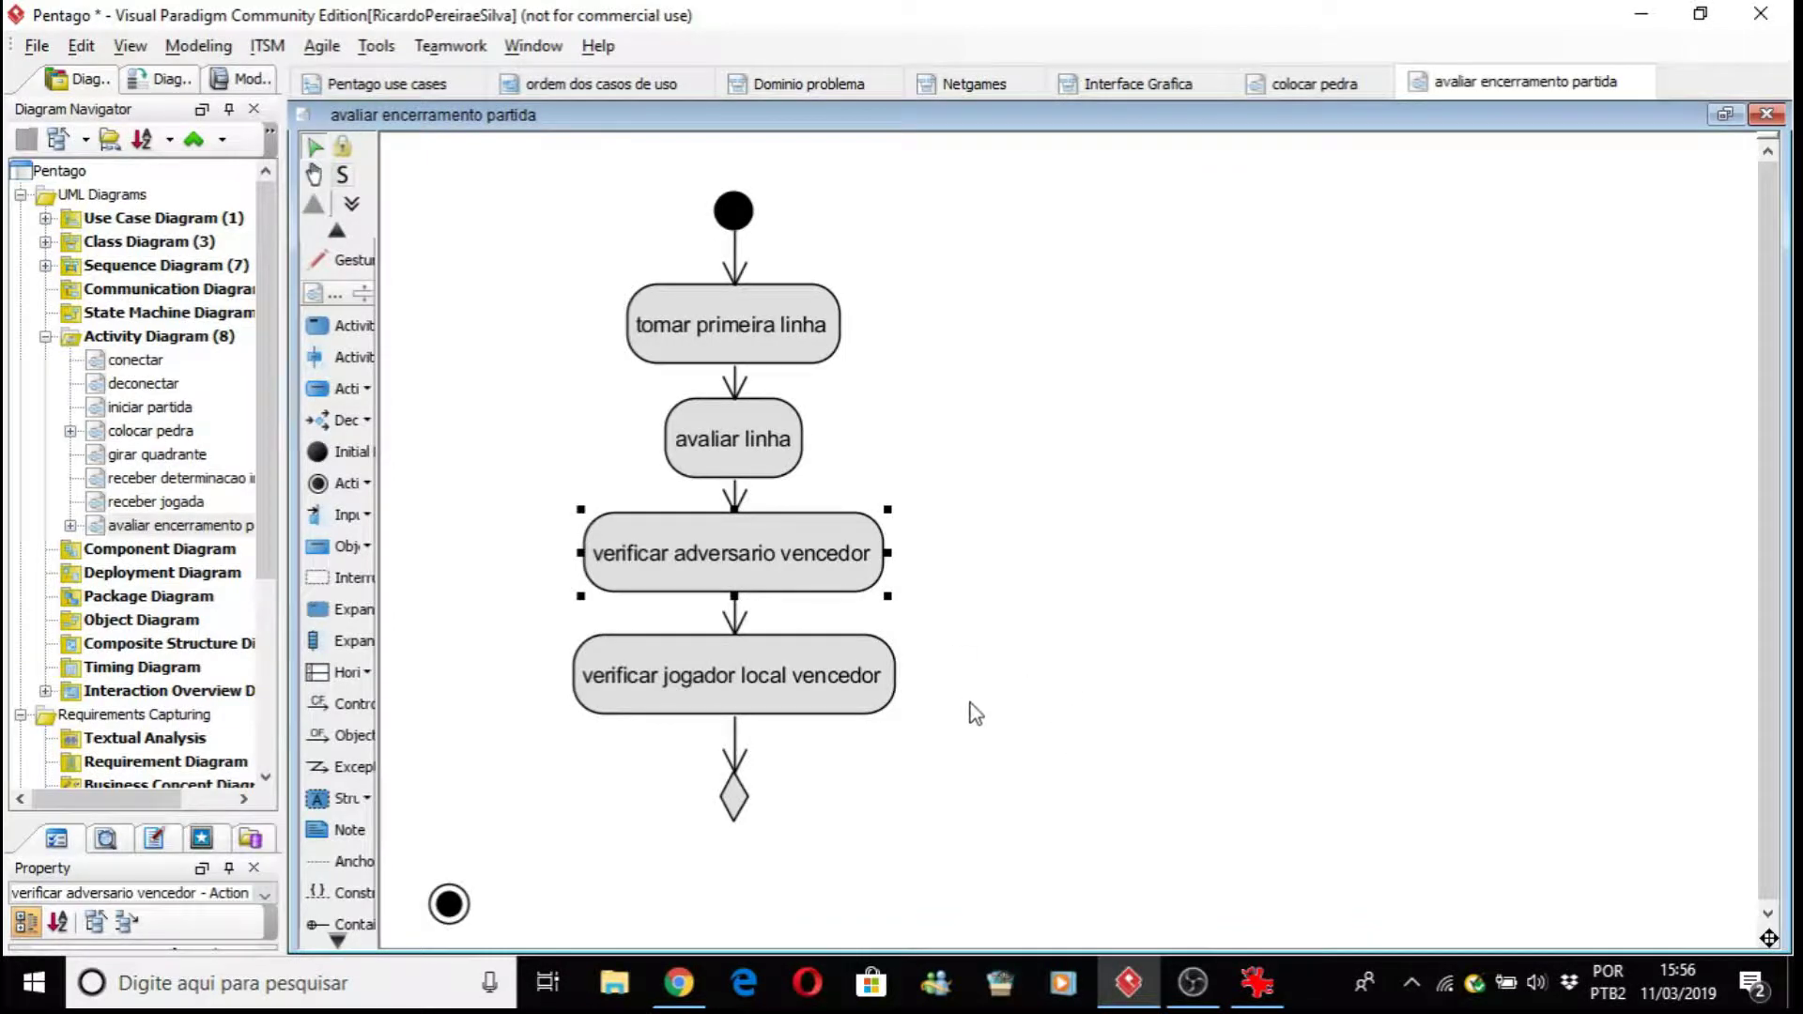
mouse_move(793, 574)
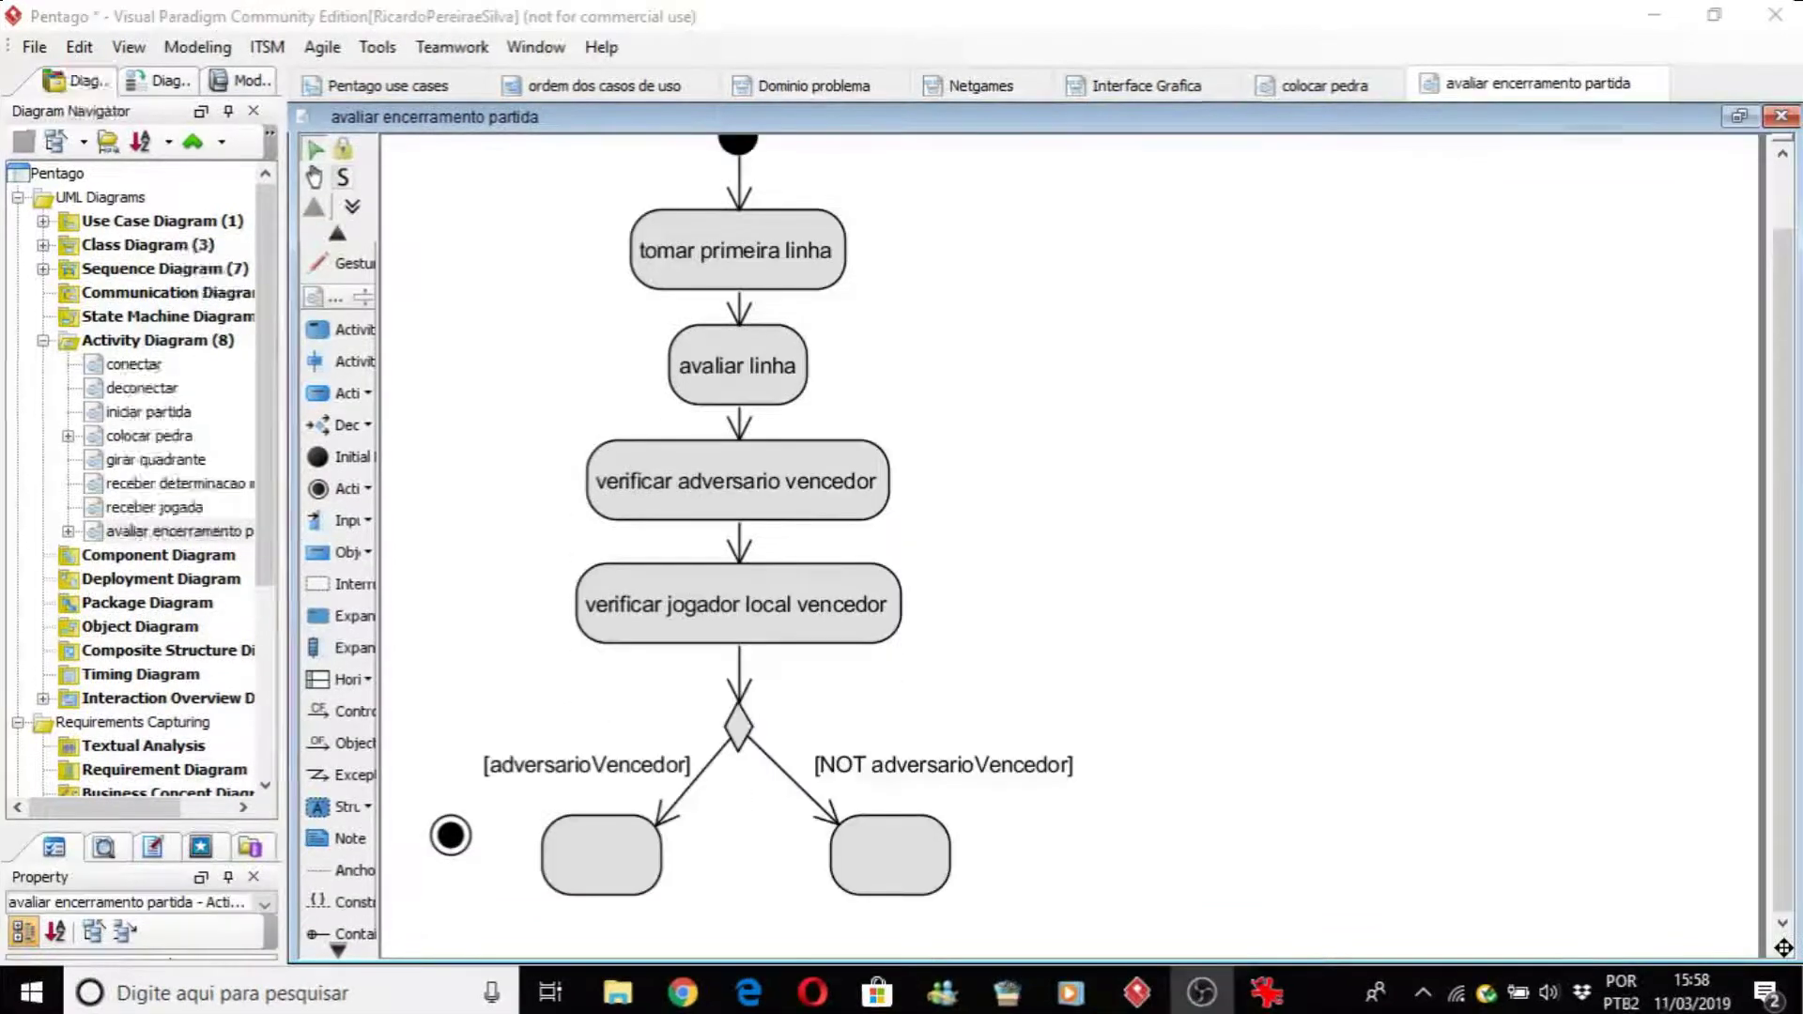
click(698, 777)
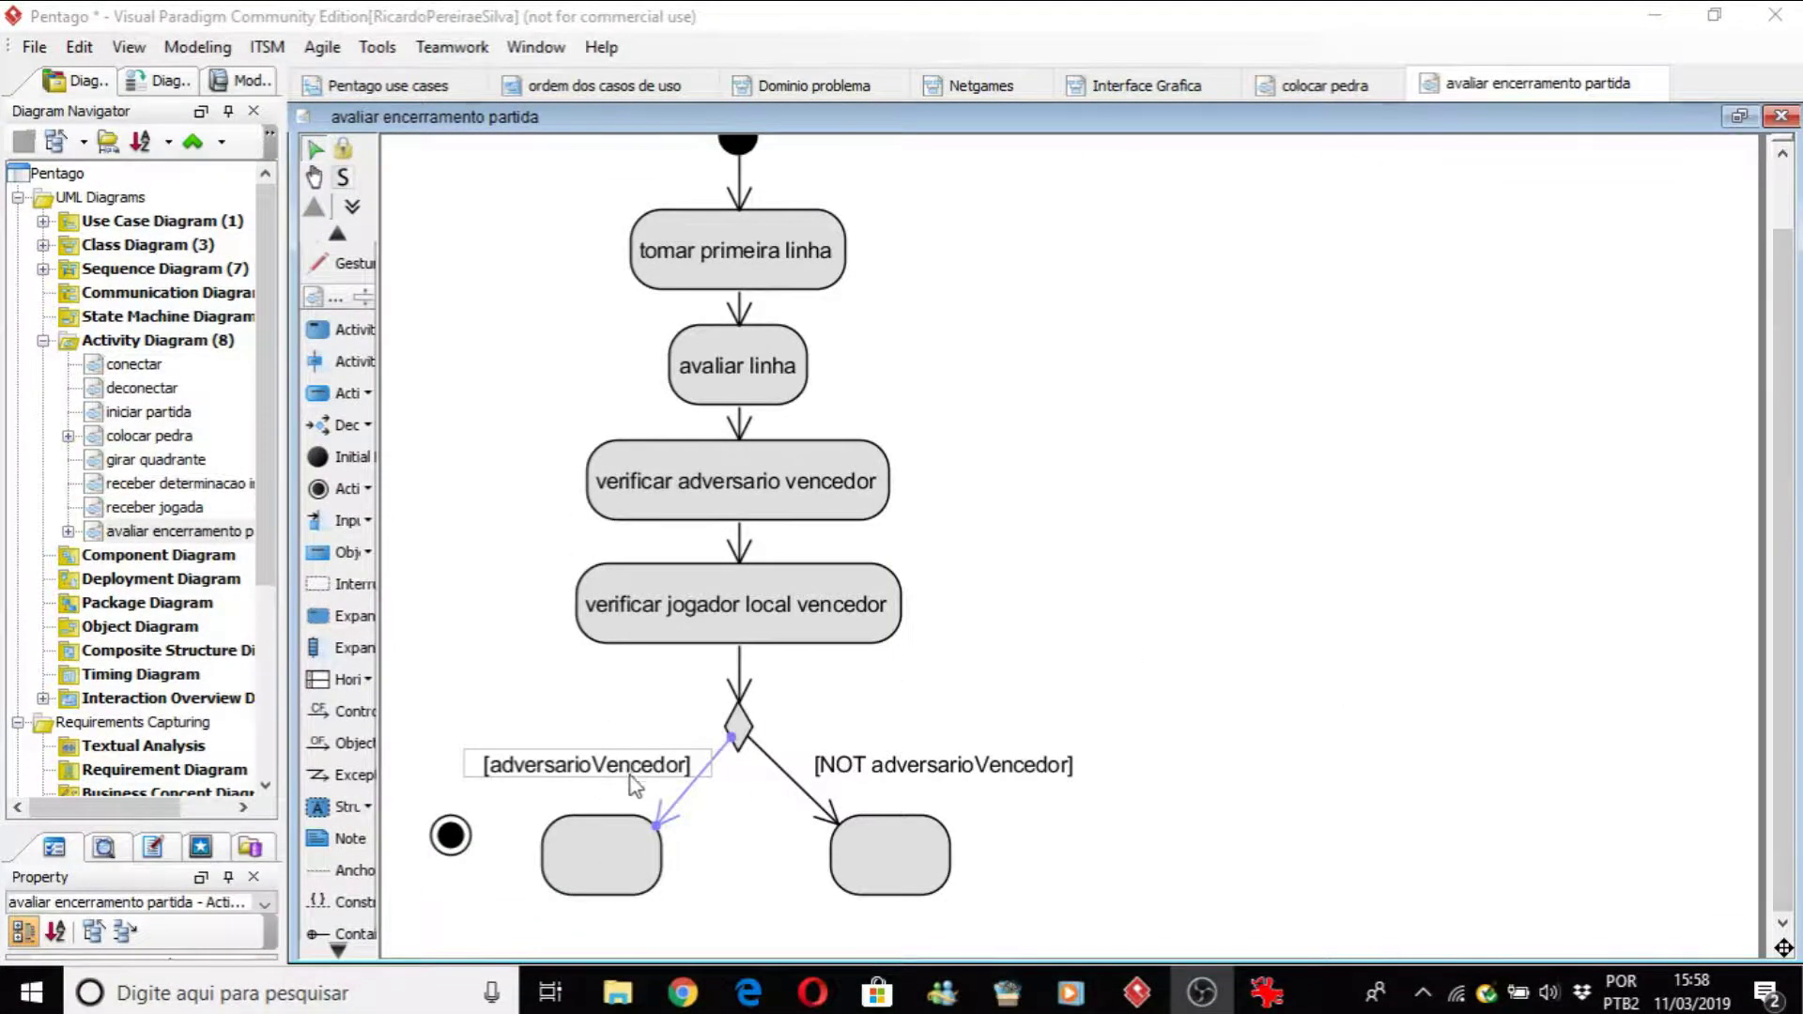
click(642, 775)
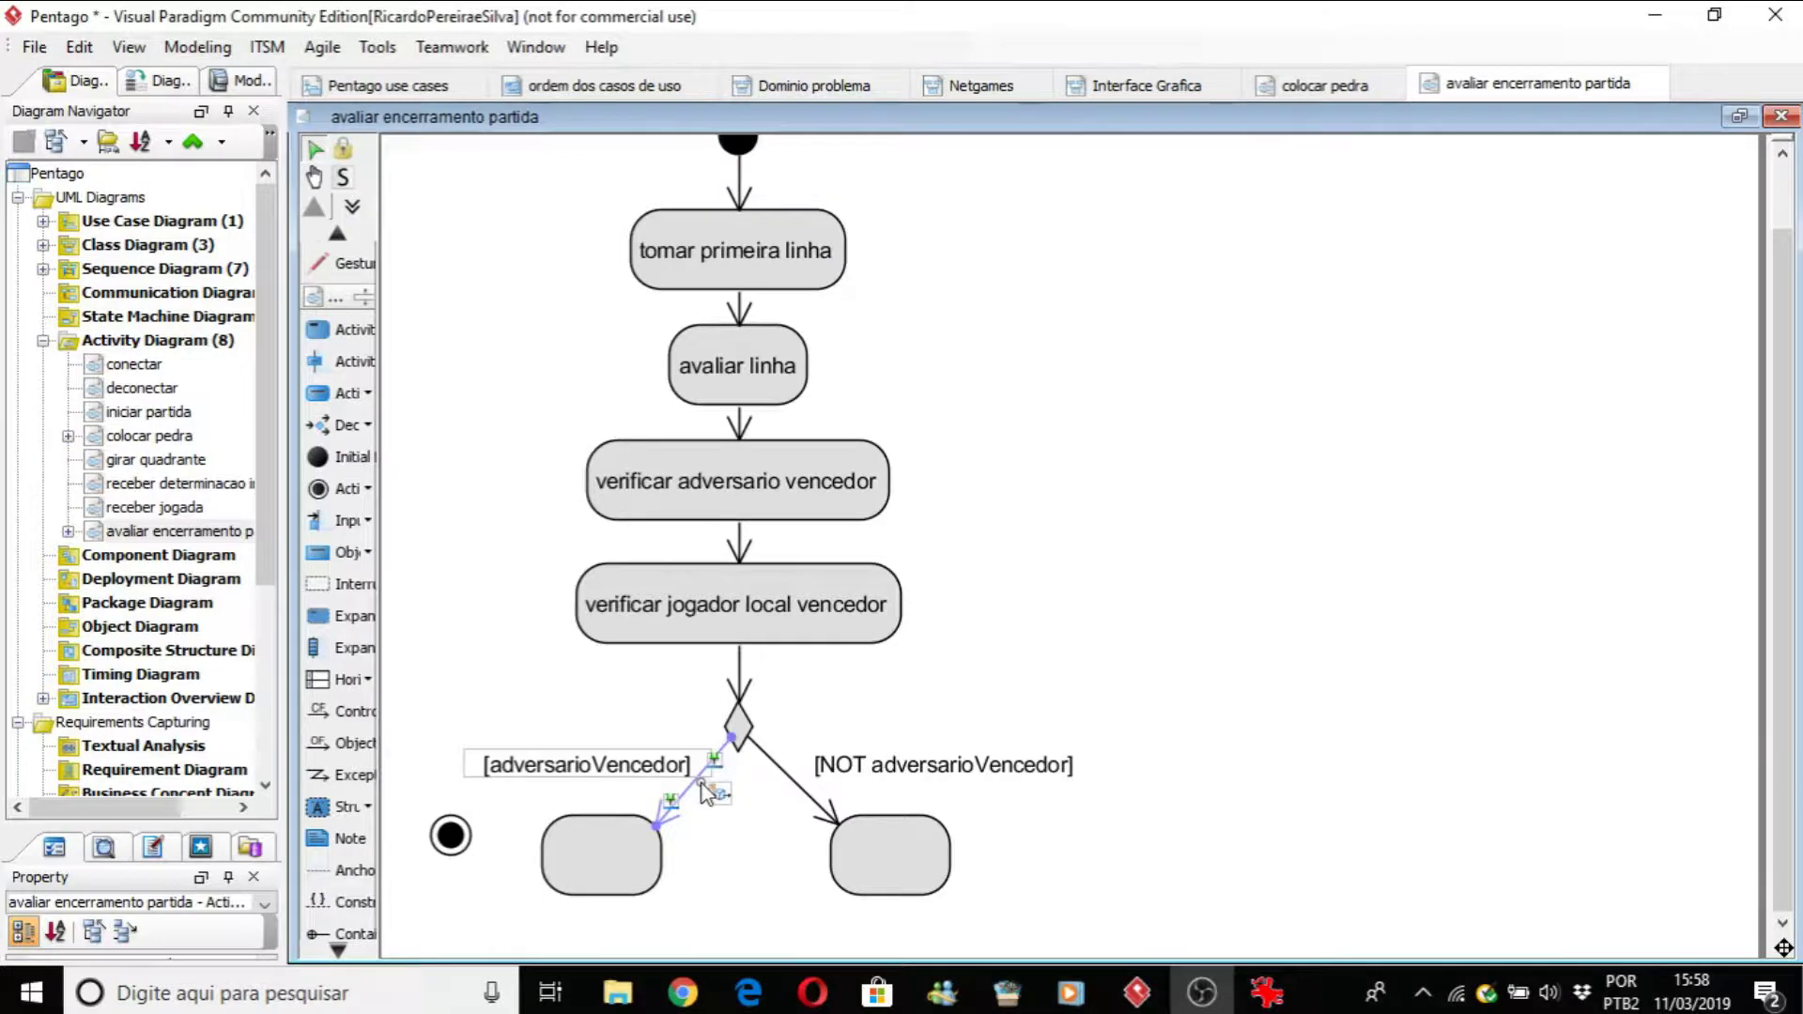
click(611, 845)
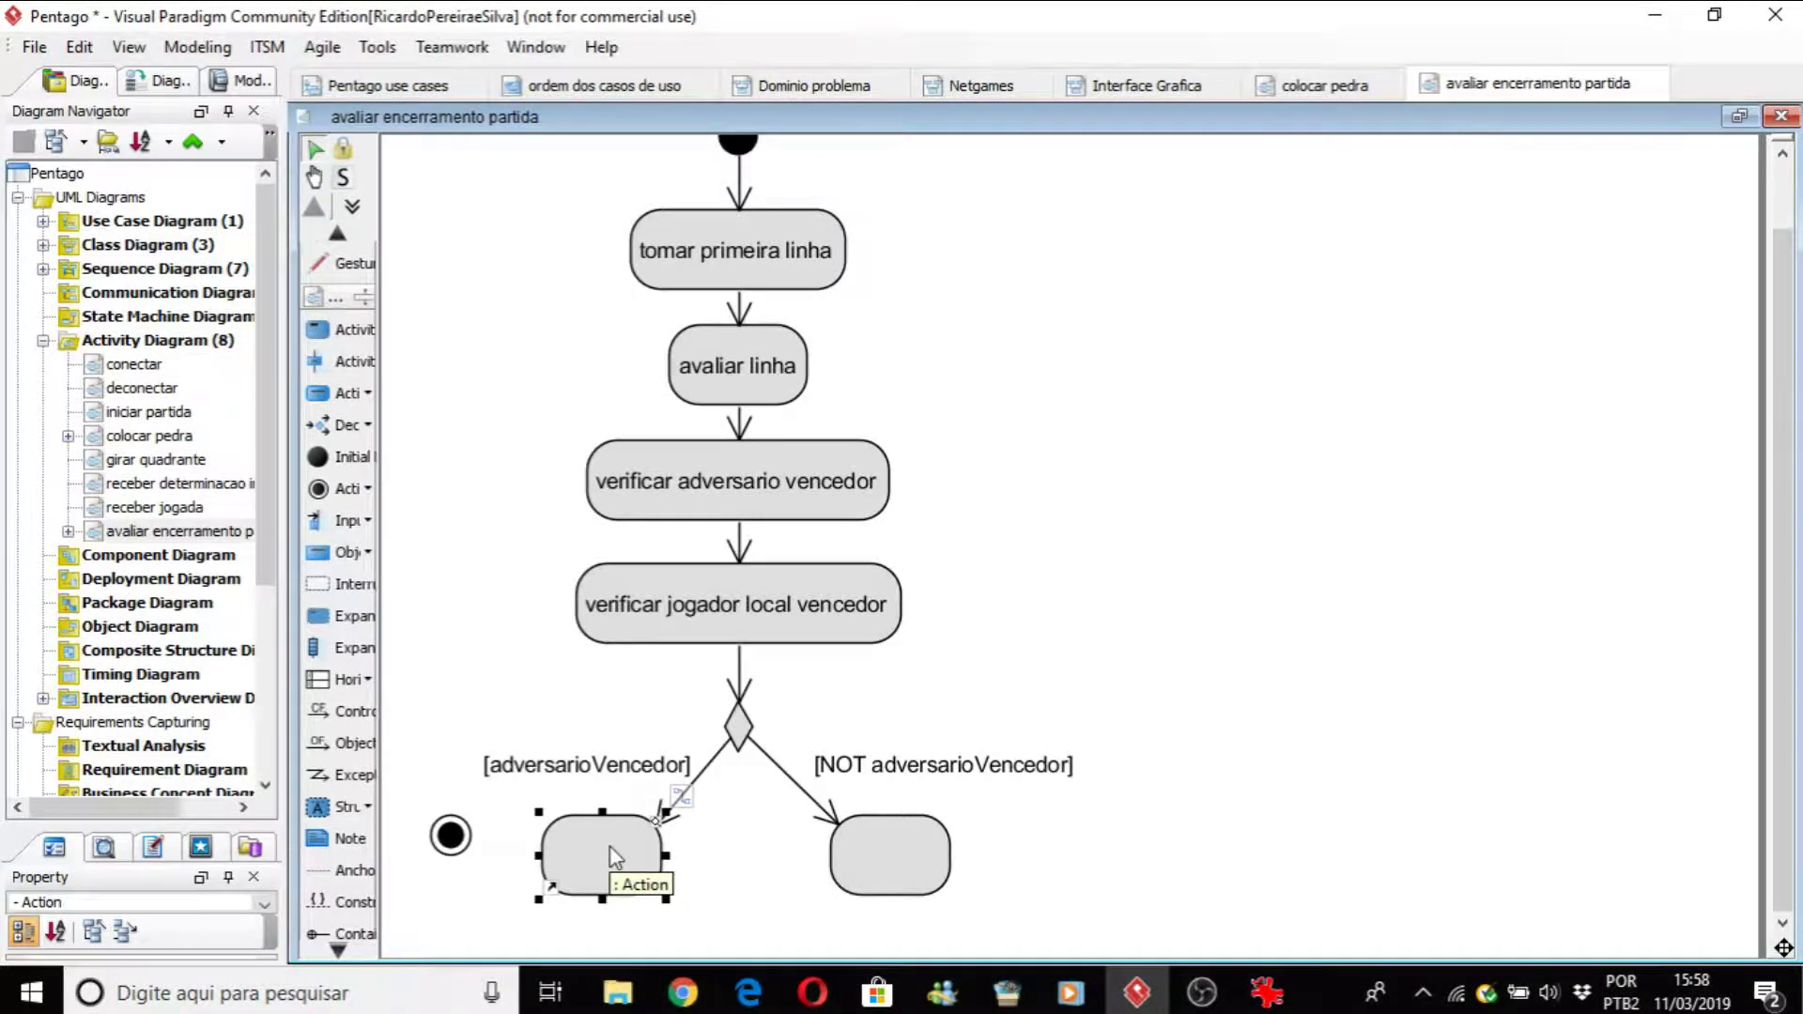
click(742, 843)
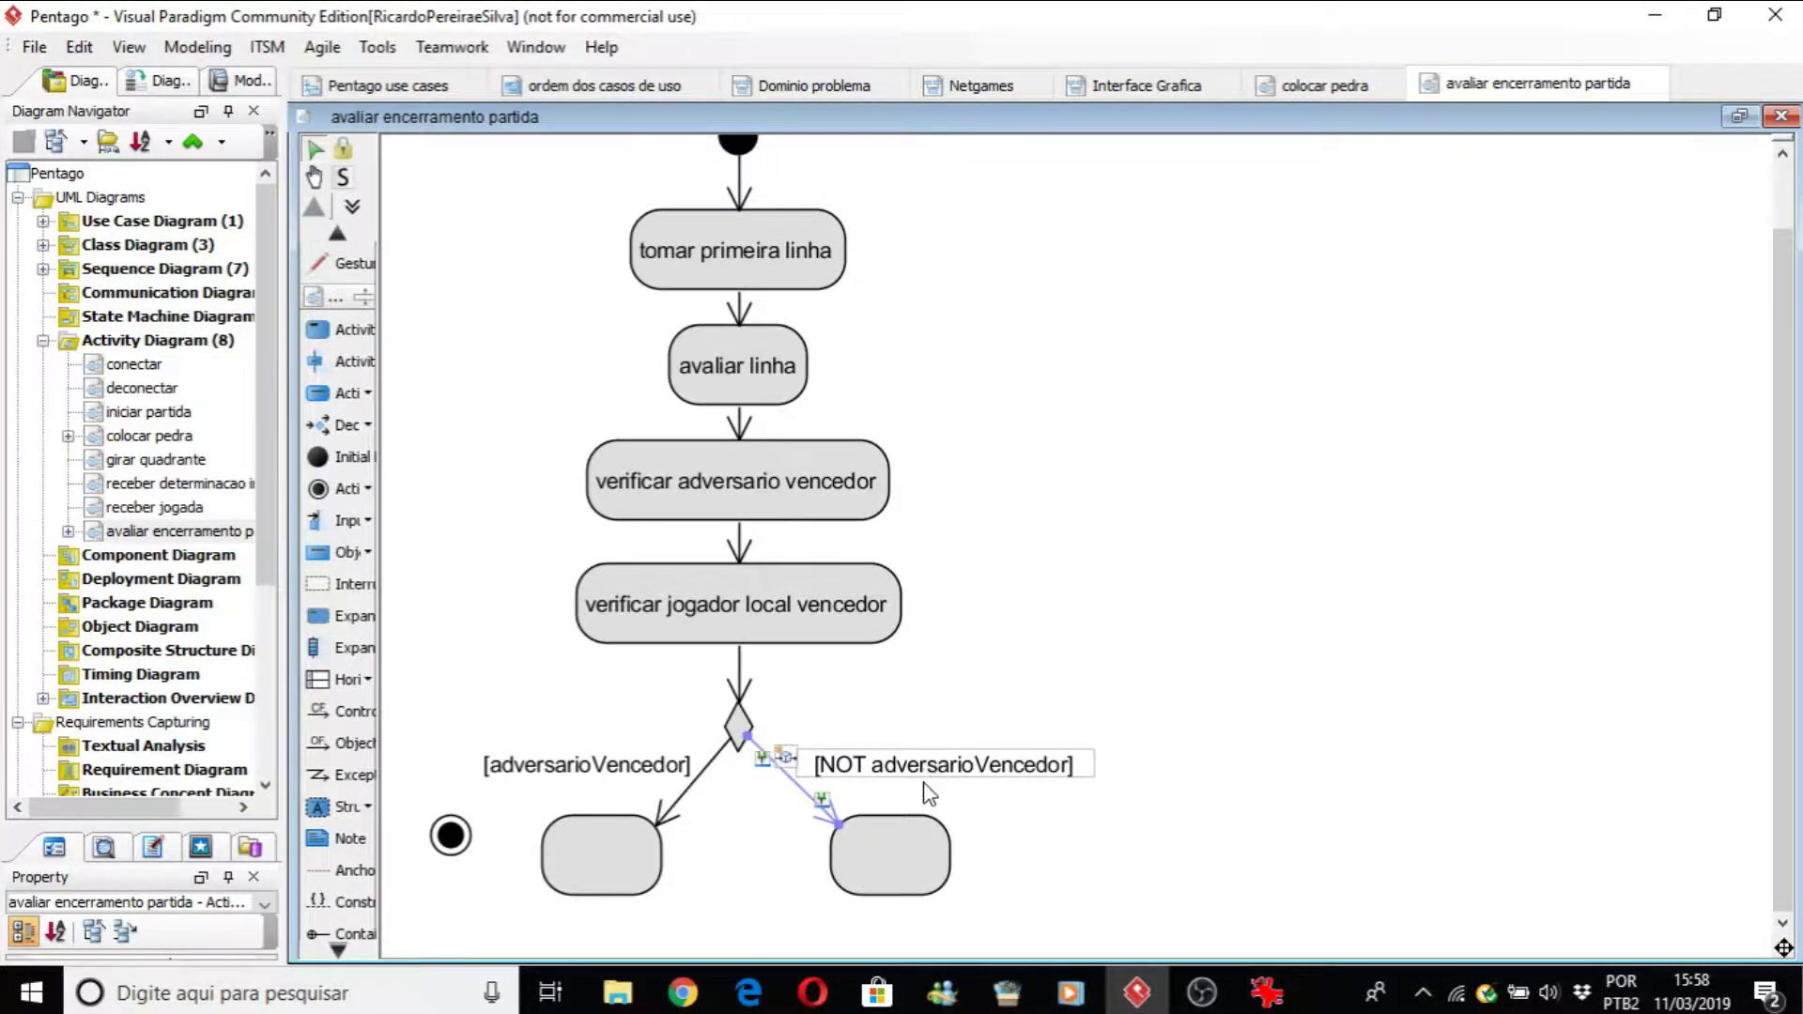
Step: Name the empty action on the [NOT adversarioVencedor] branch "tomar a proxima linha" and widen it to fit the name on one line
click(907, 833)
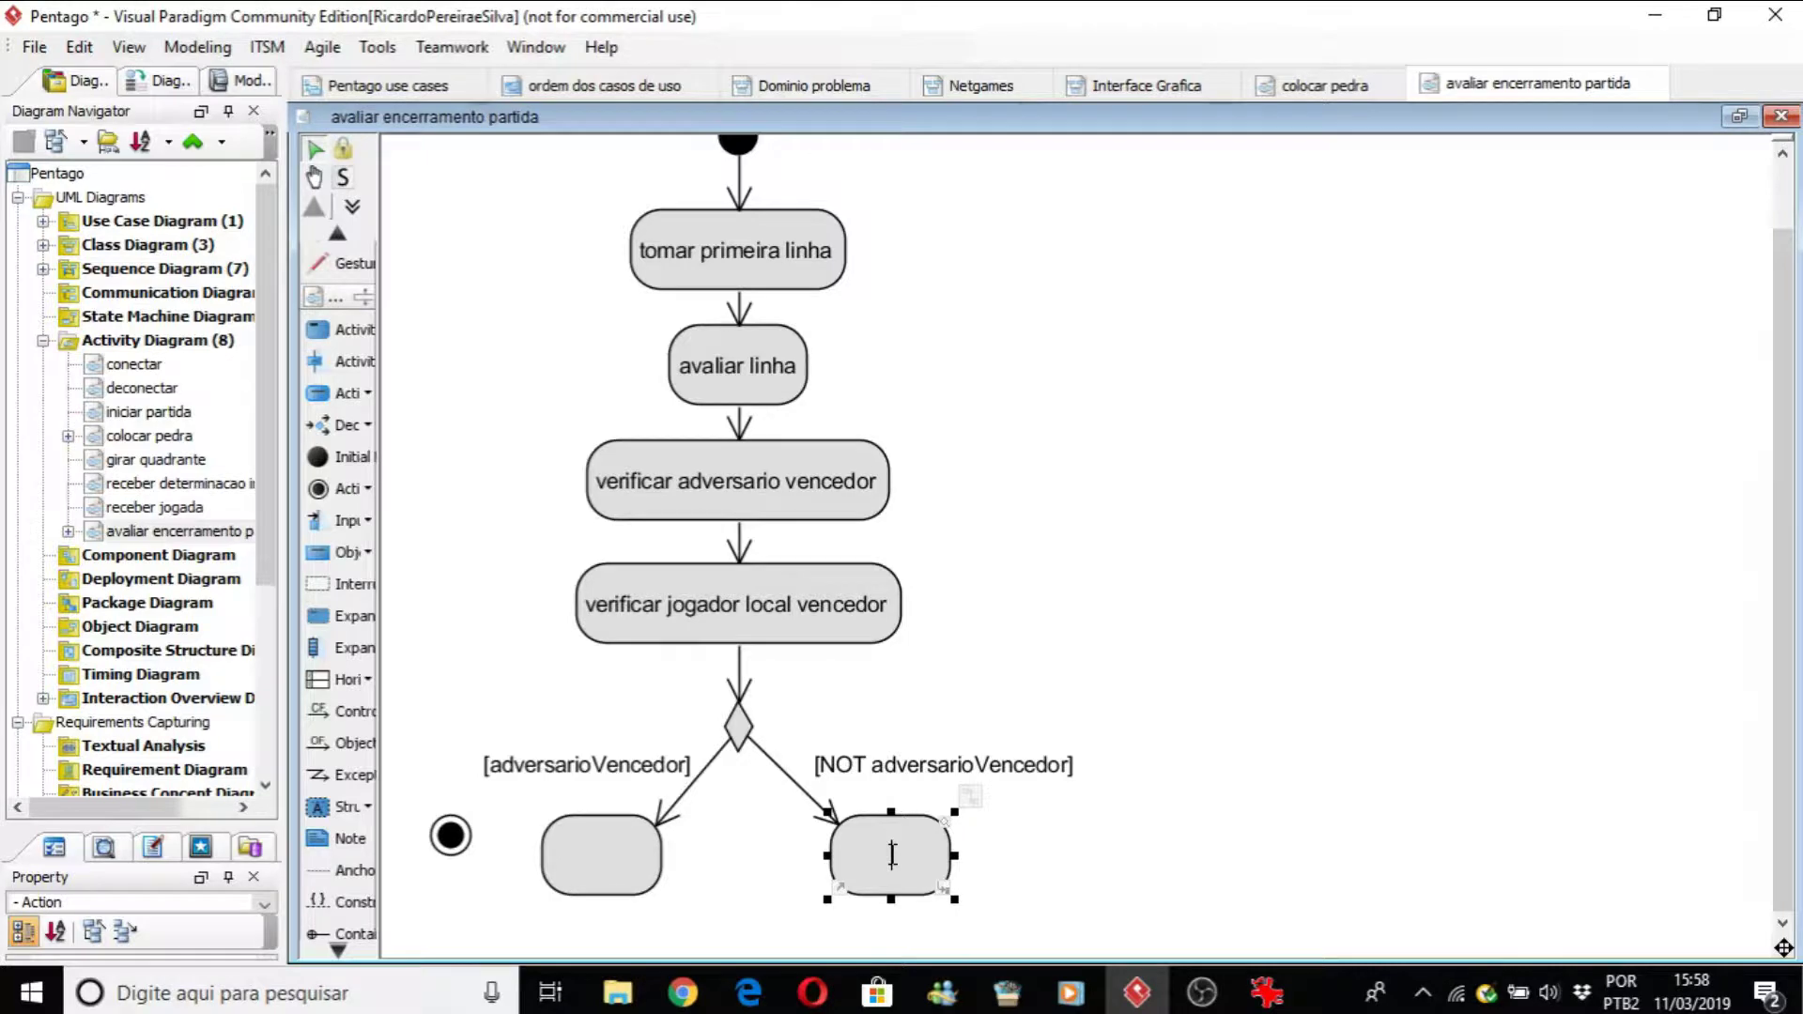
text(tomar a pr)
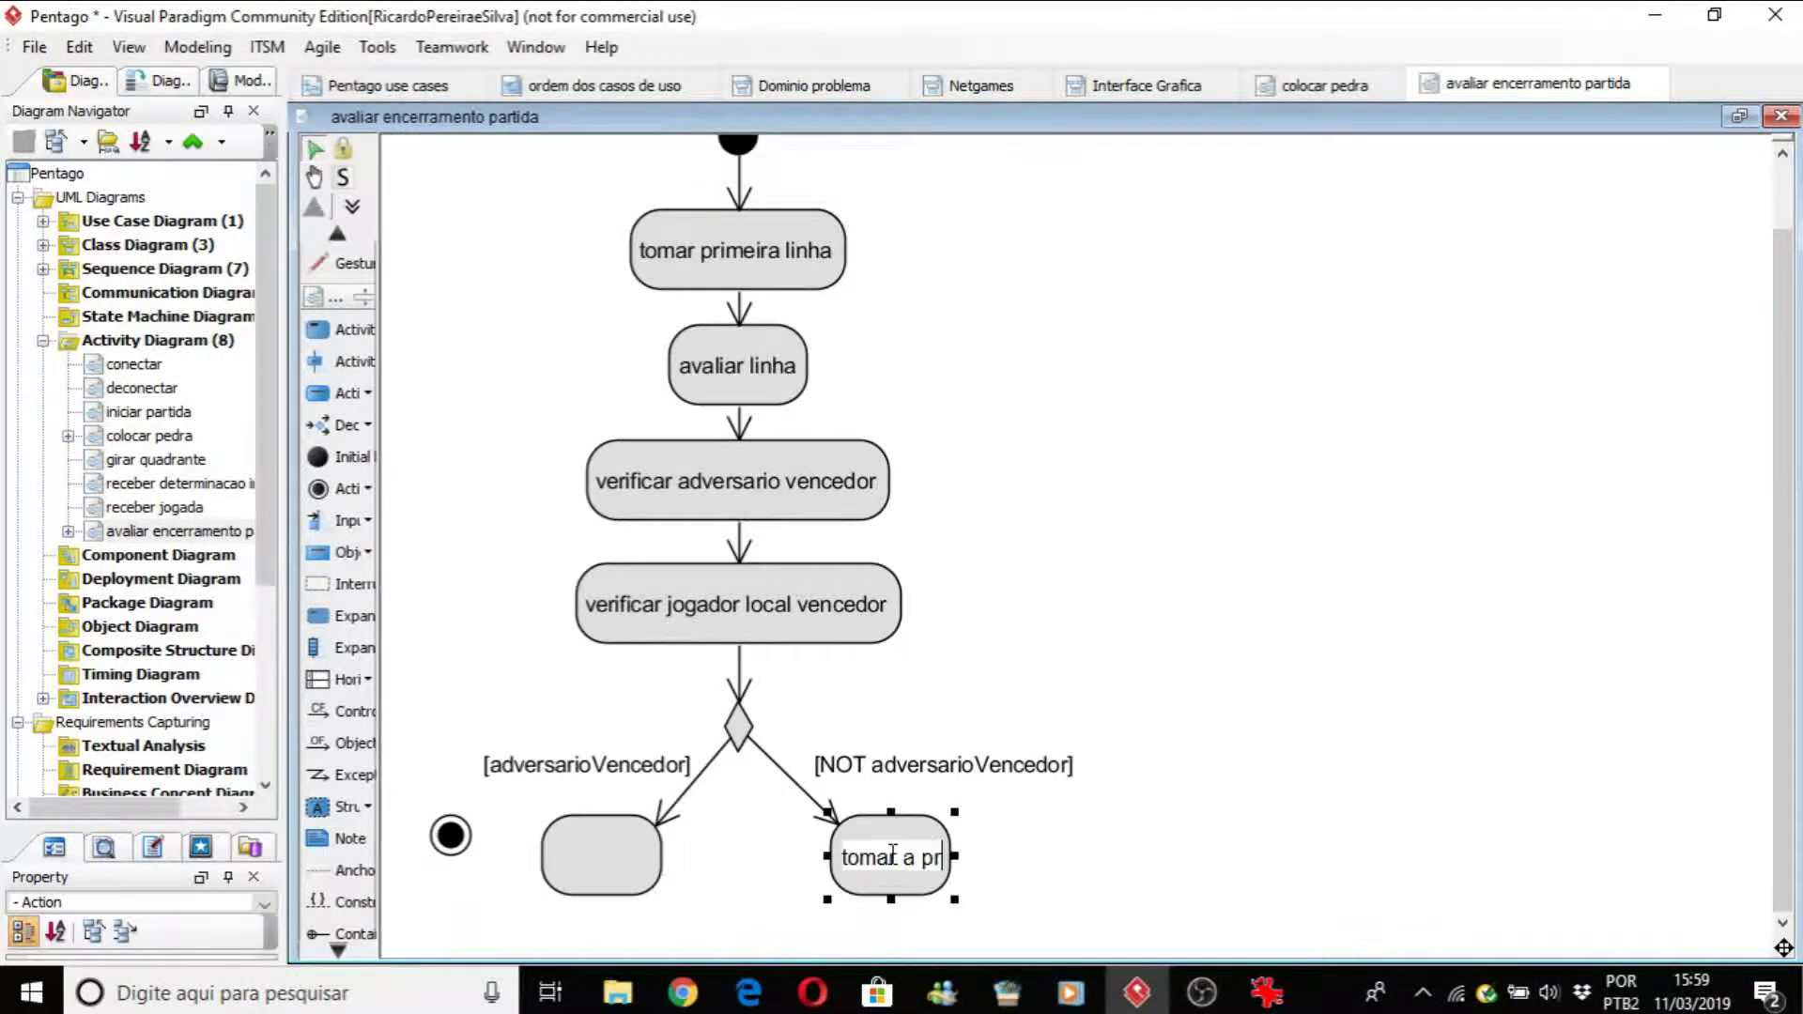
text(oxima l)
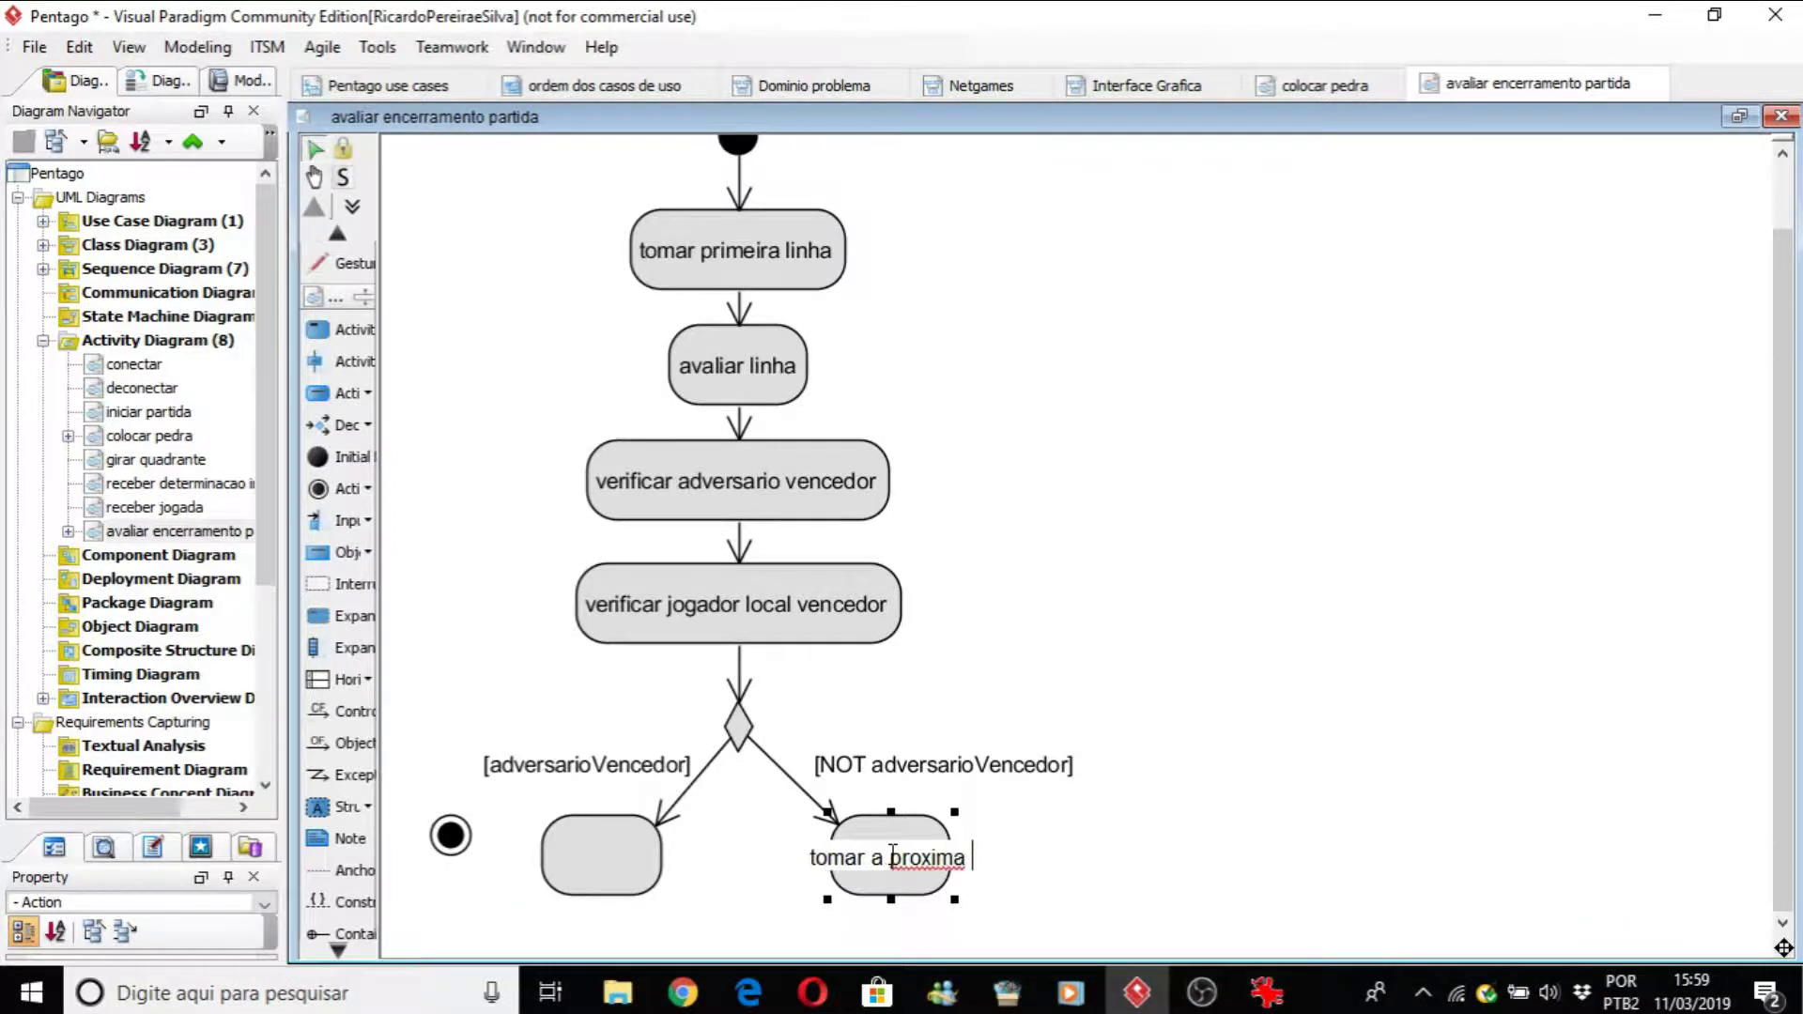
text(inha)
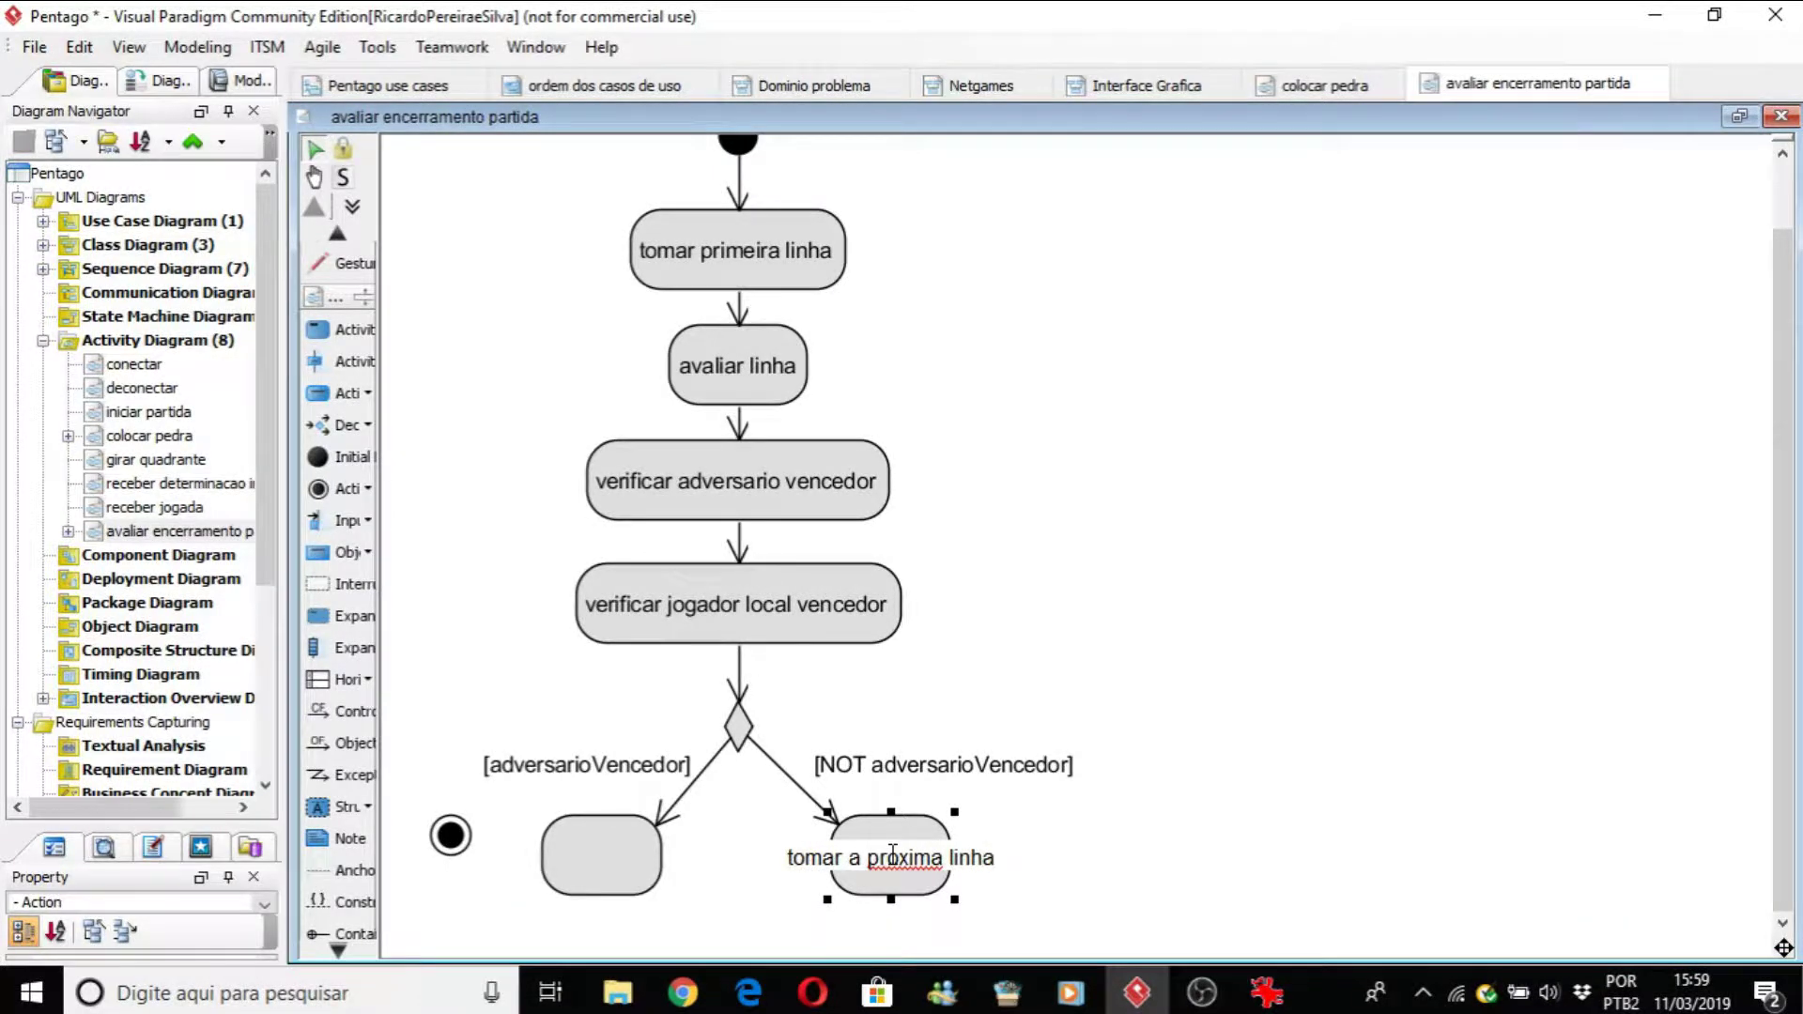
key(Return)
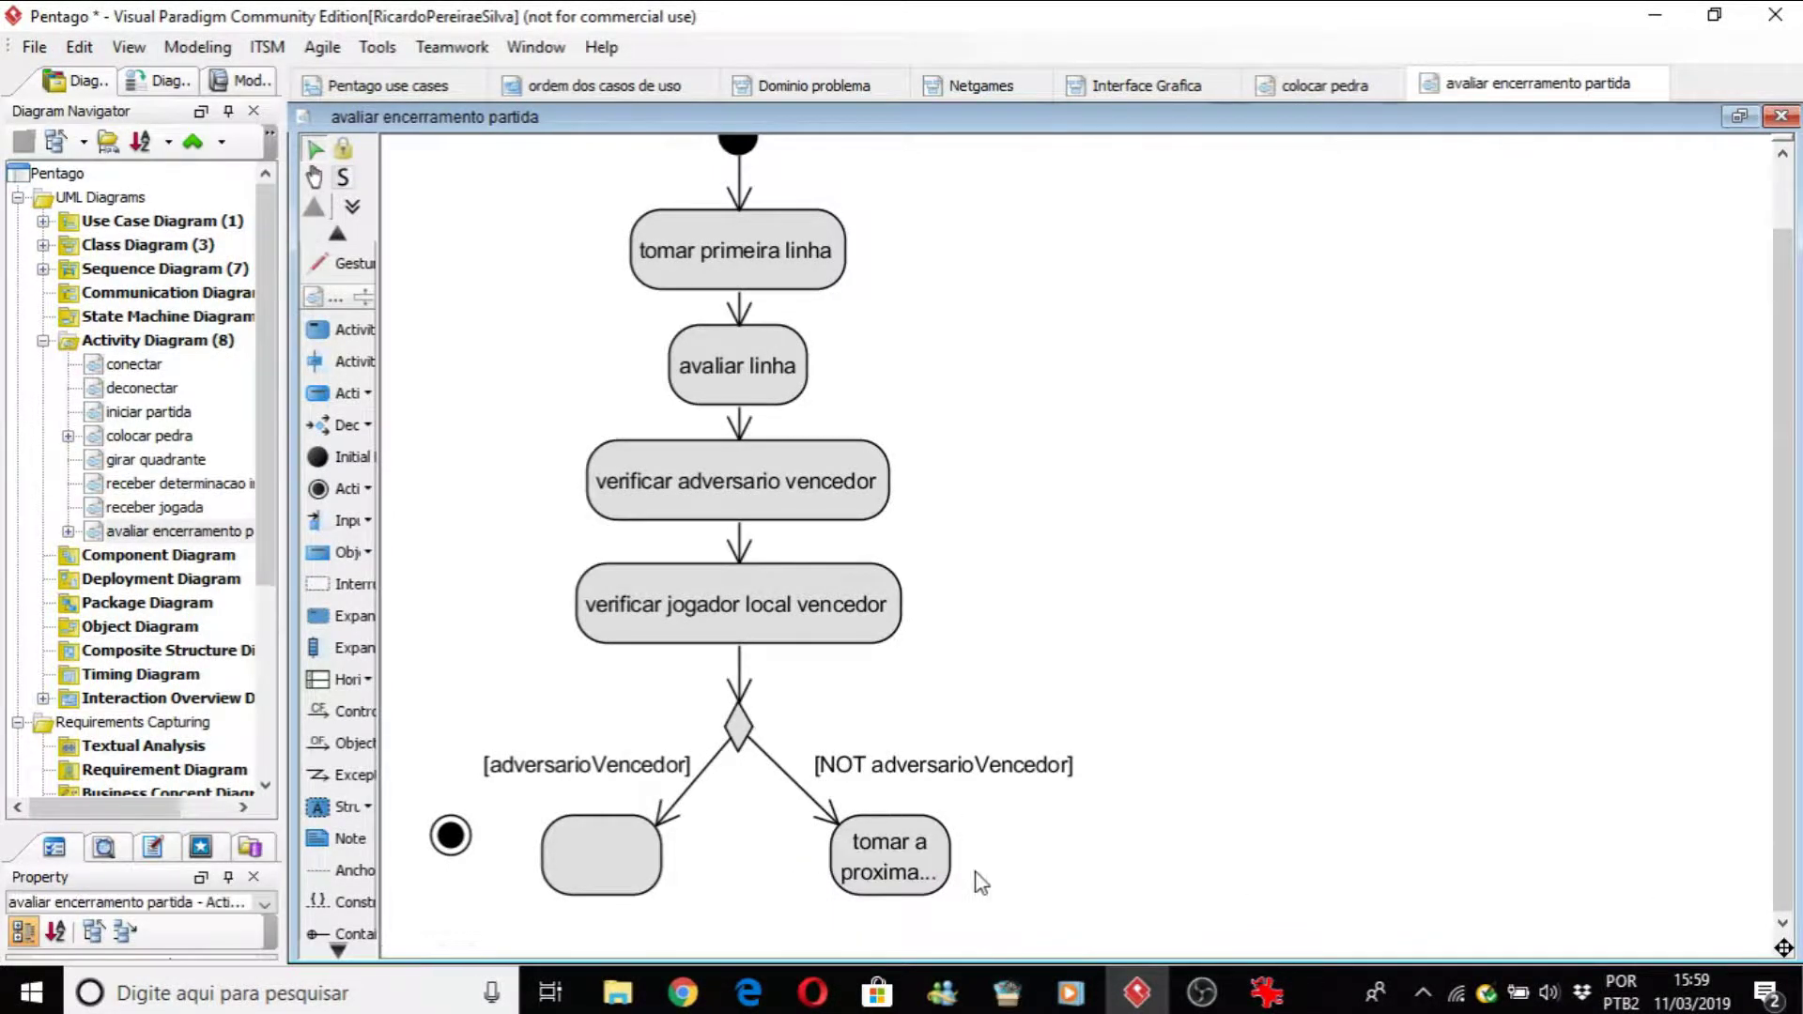
drag(952, 857, 1085, 864)
click(1279, 805)
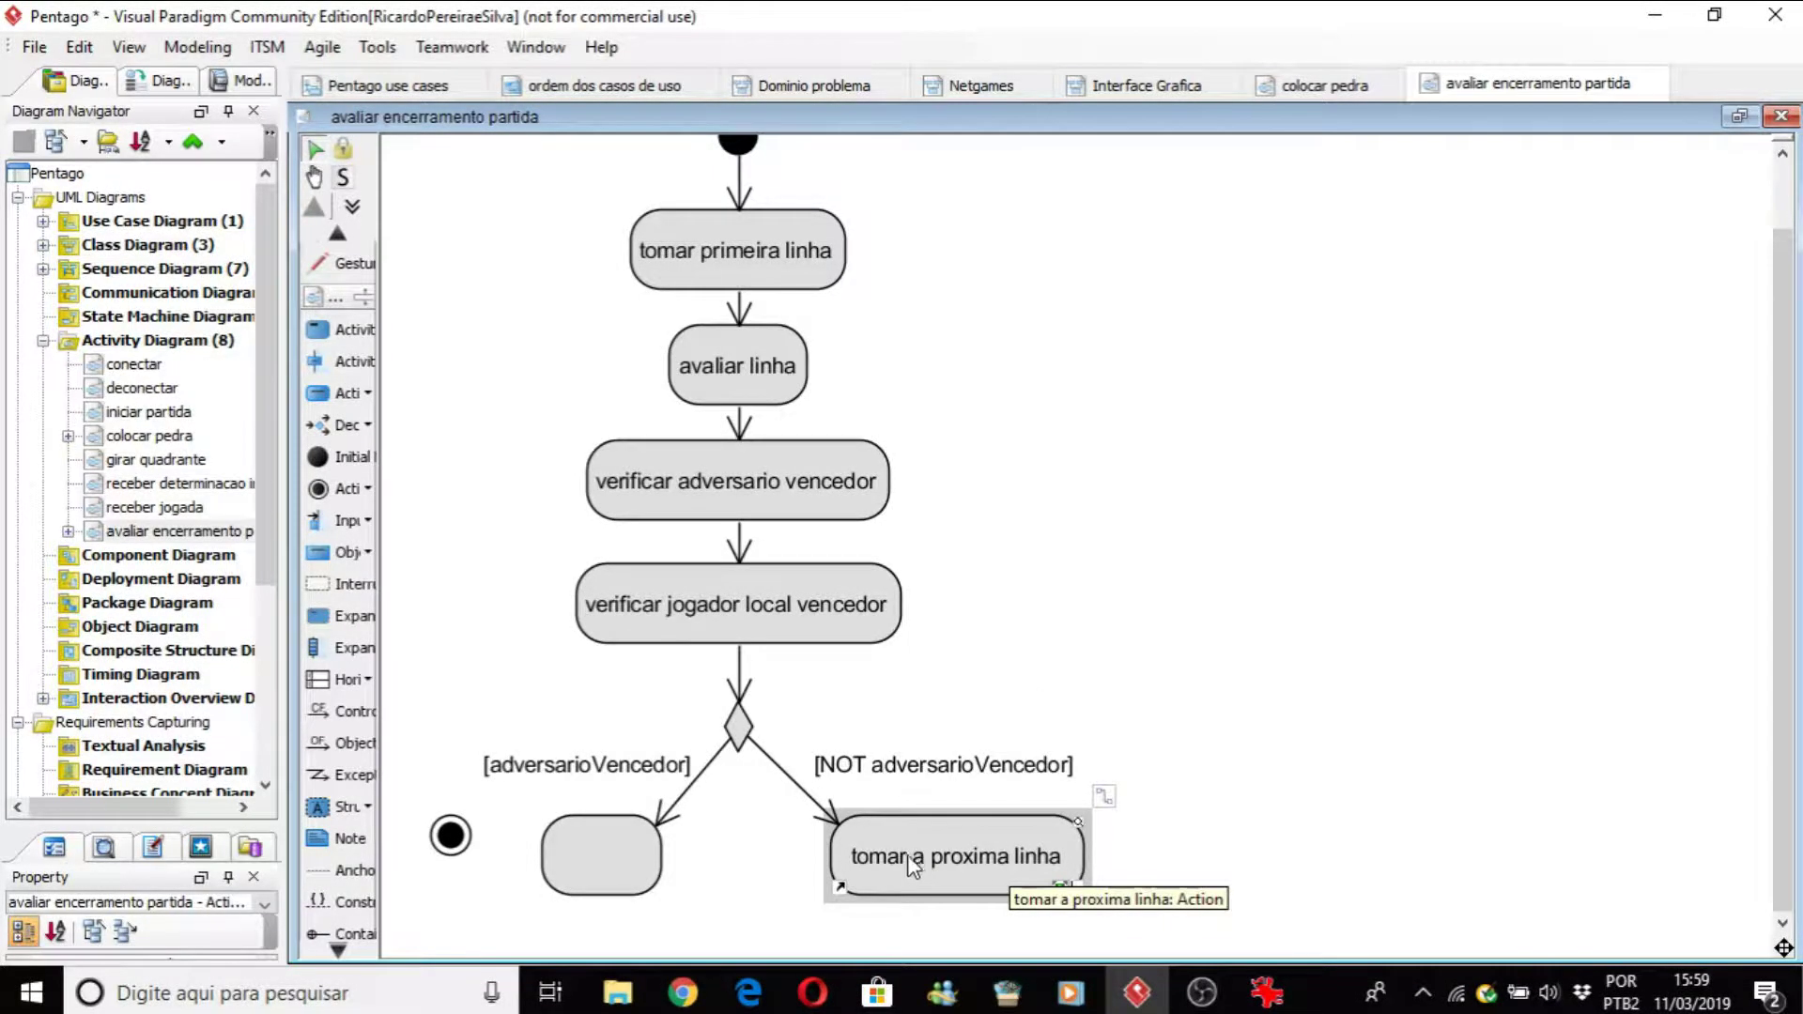
Step: Add an unnamed decision node to the right of "tomar a proxima linha", connected by a control flow, and level it with the action
click(1042, 853)
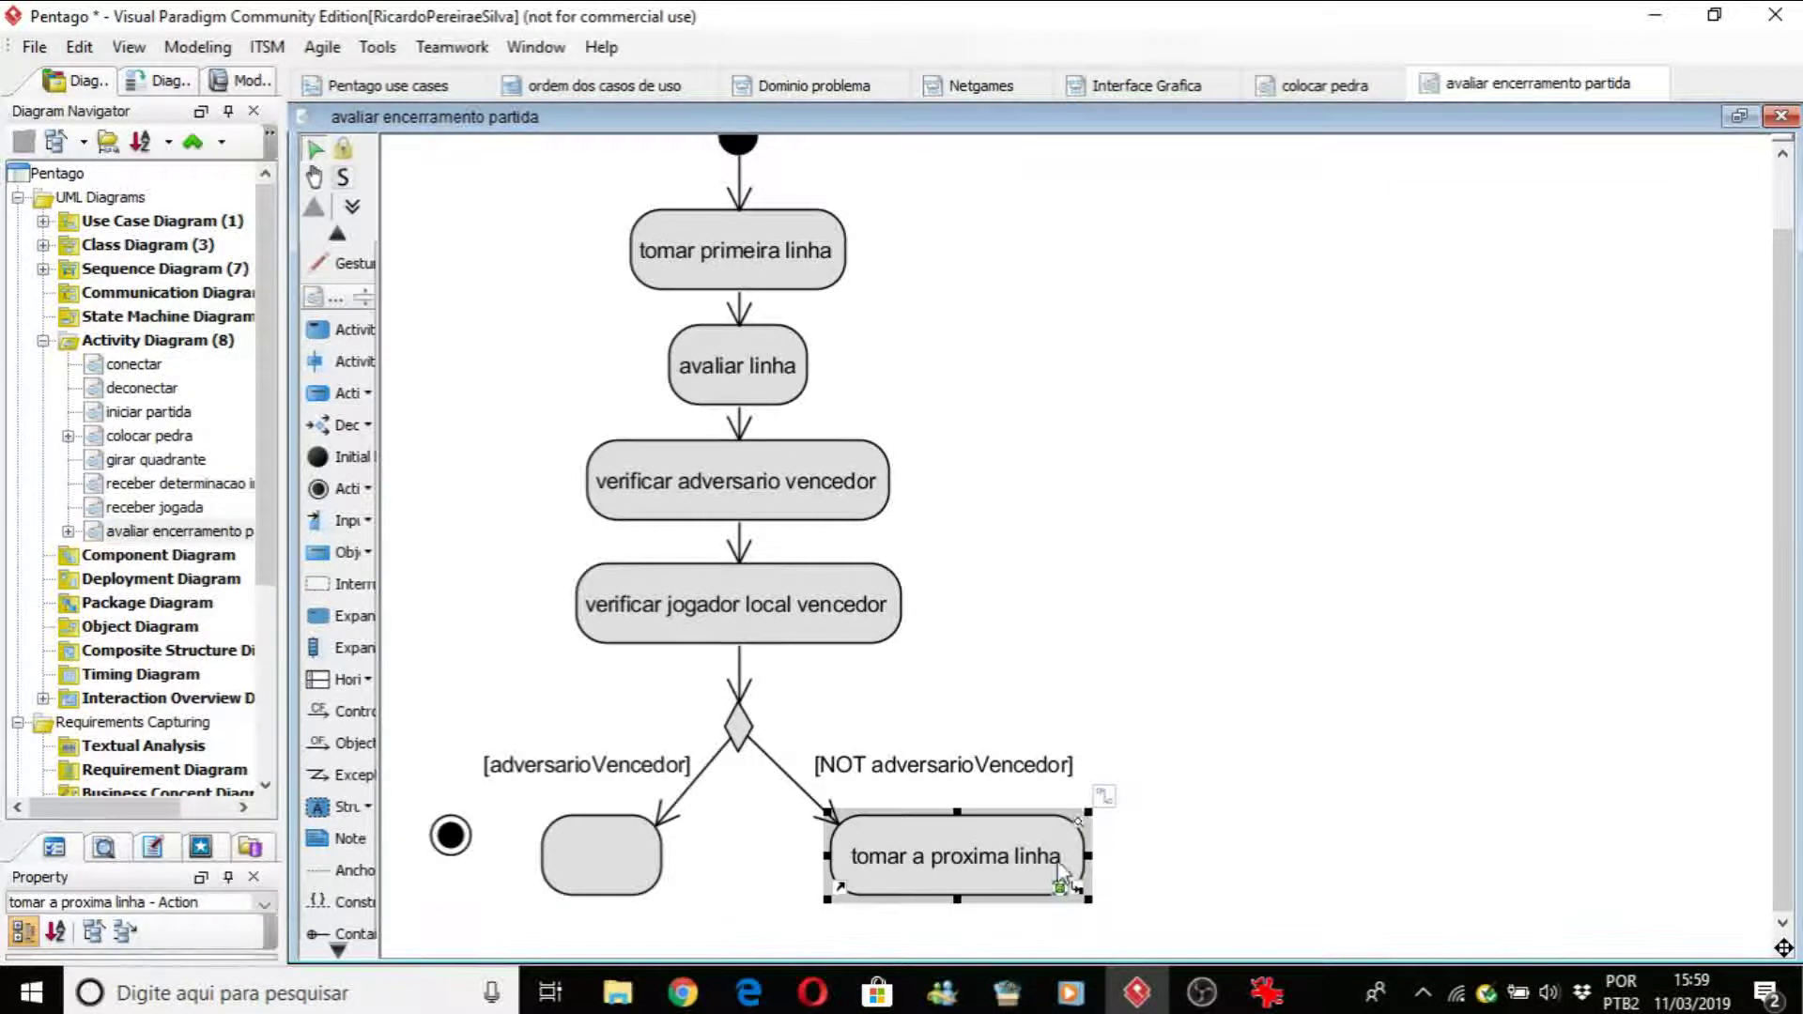
click(1102, 803)
drag(1082, 852, 1230, 855)
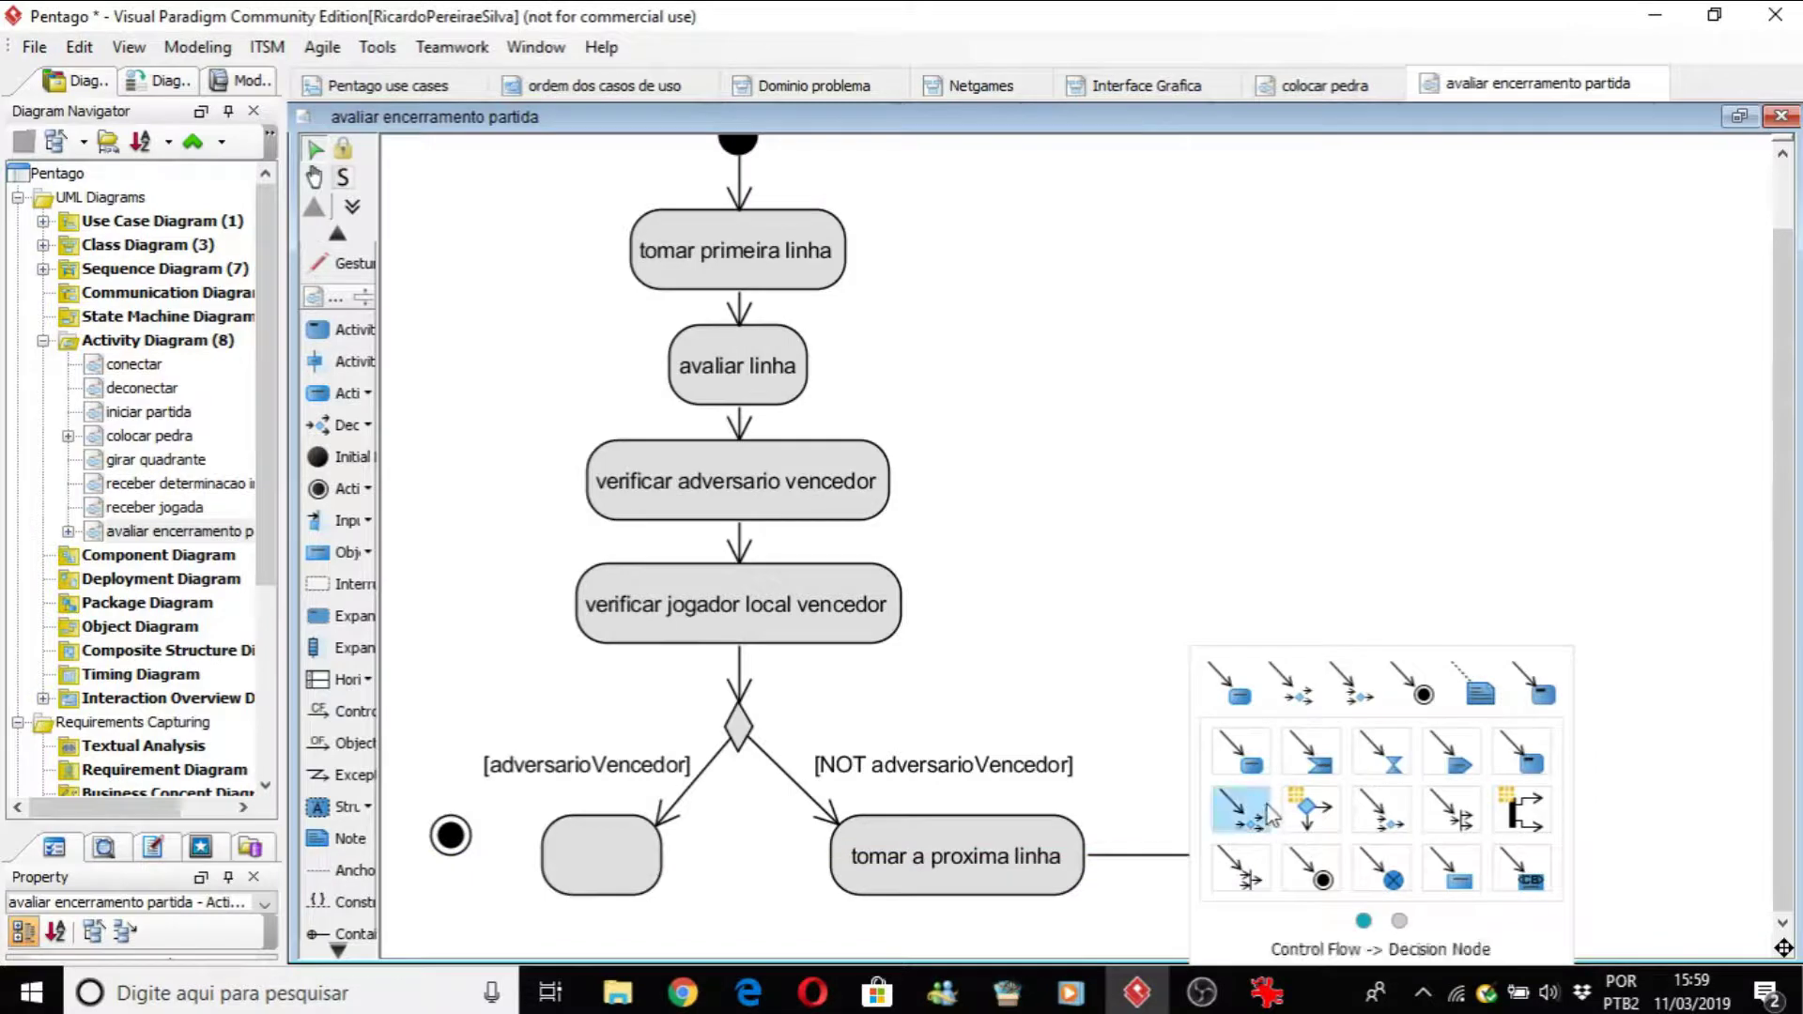
click(1299, 700)
key(BackSpace)
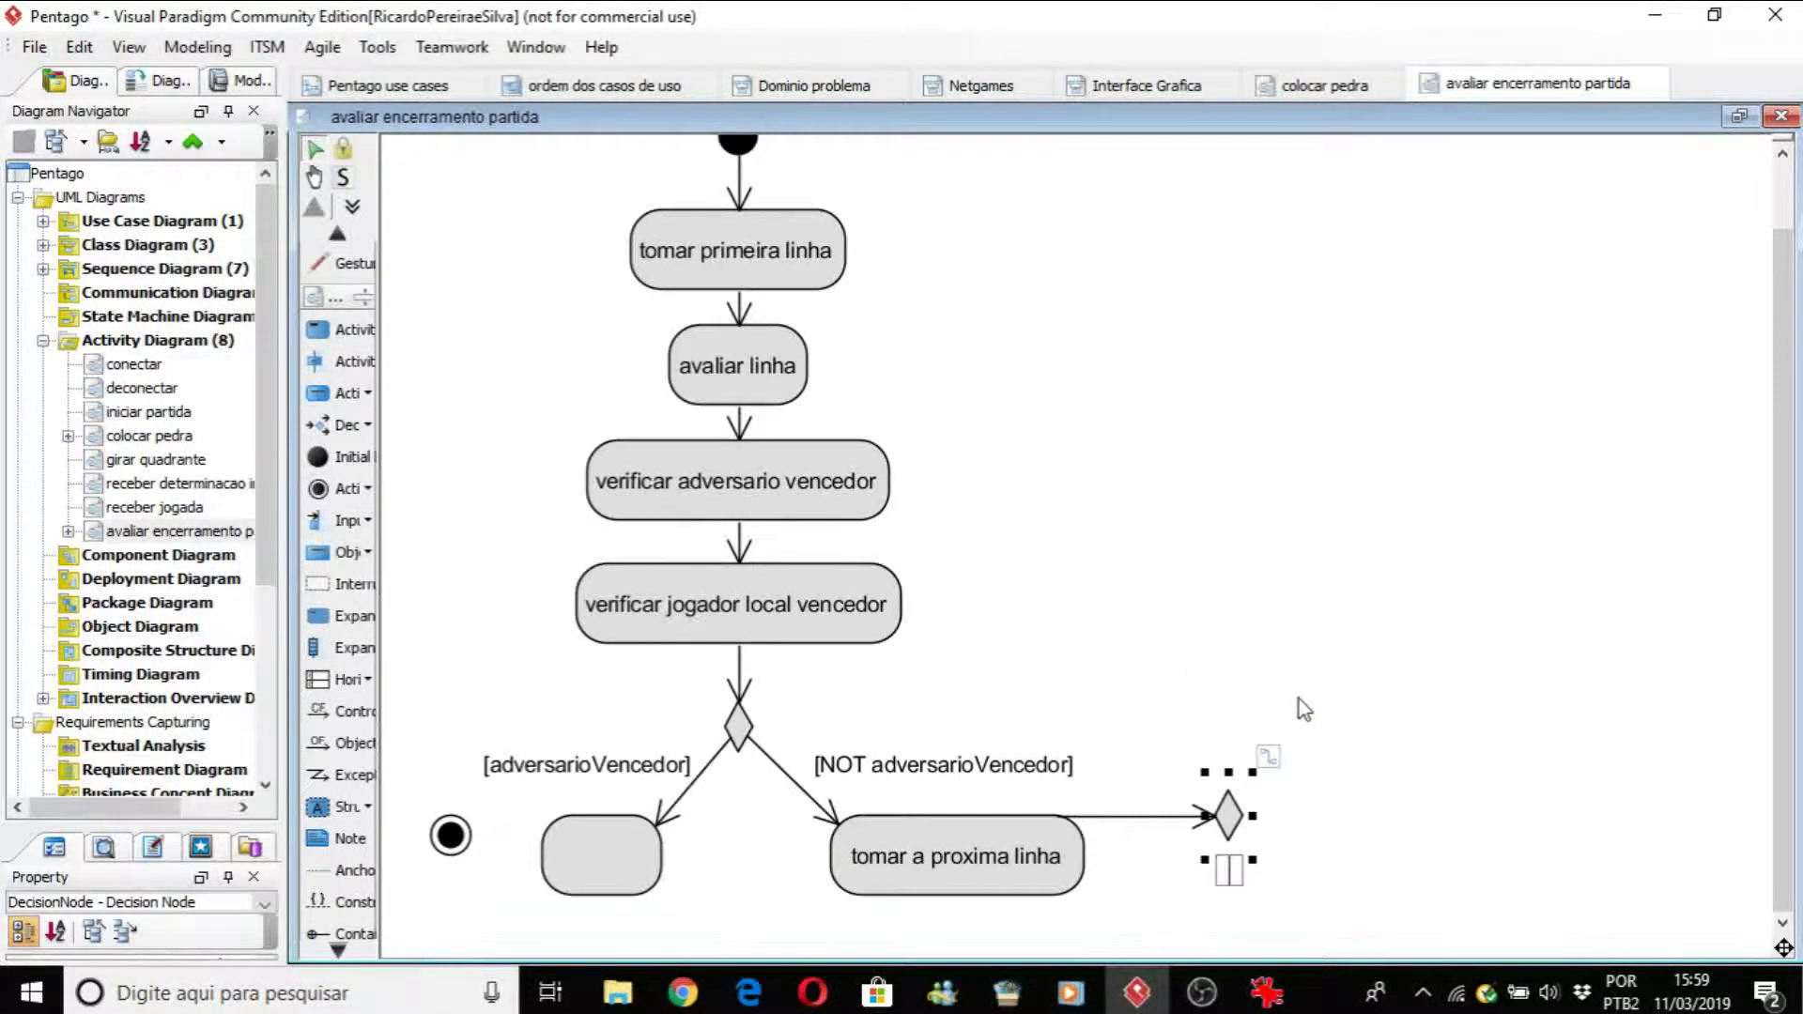
click(1135, 827)
drag(1228, 816, 1242, 855)
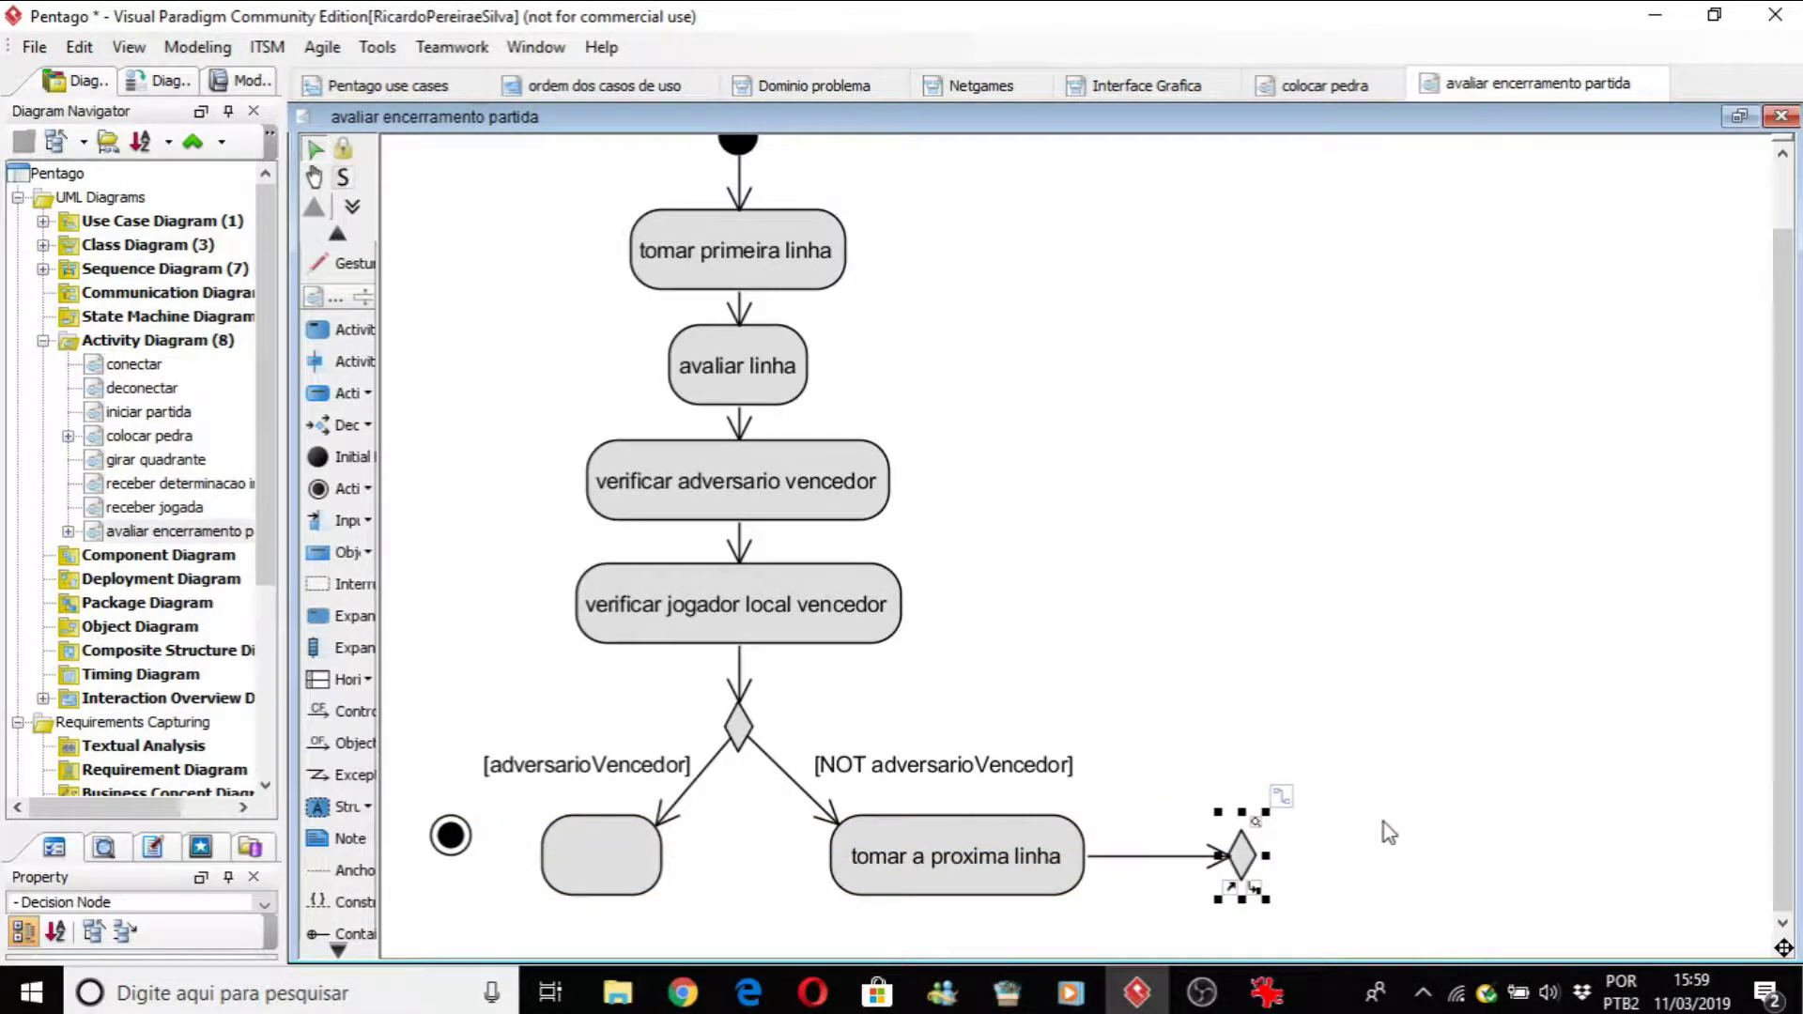
click(1383, 823)
click(1242, 851)
click(795, 372)
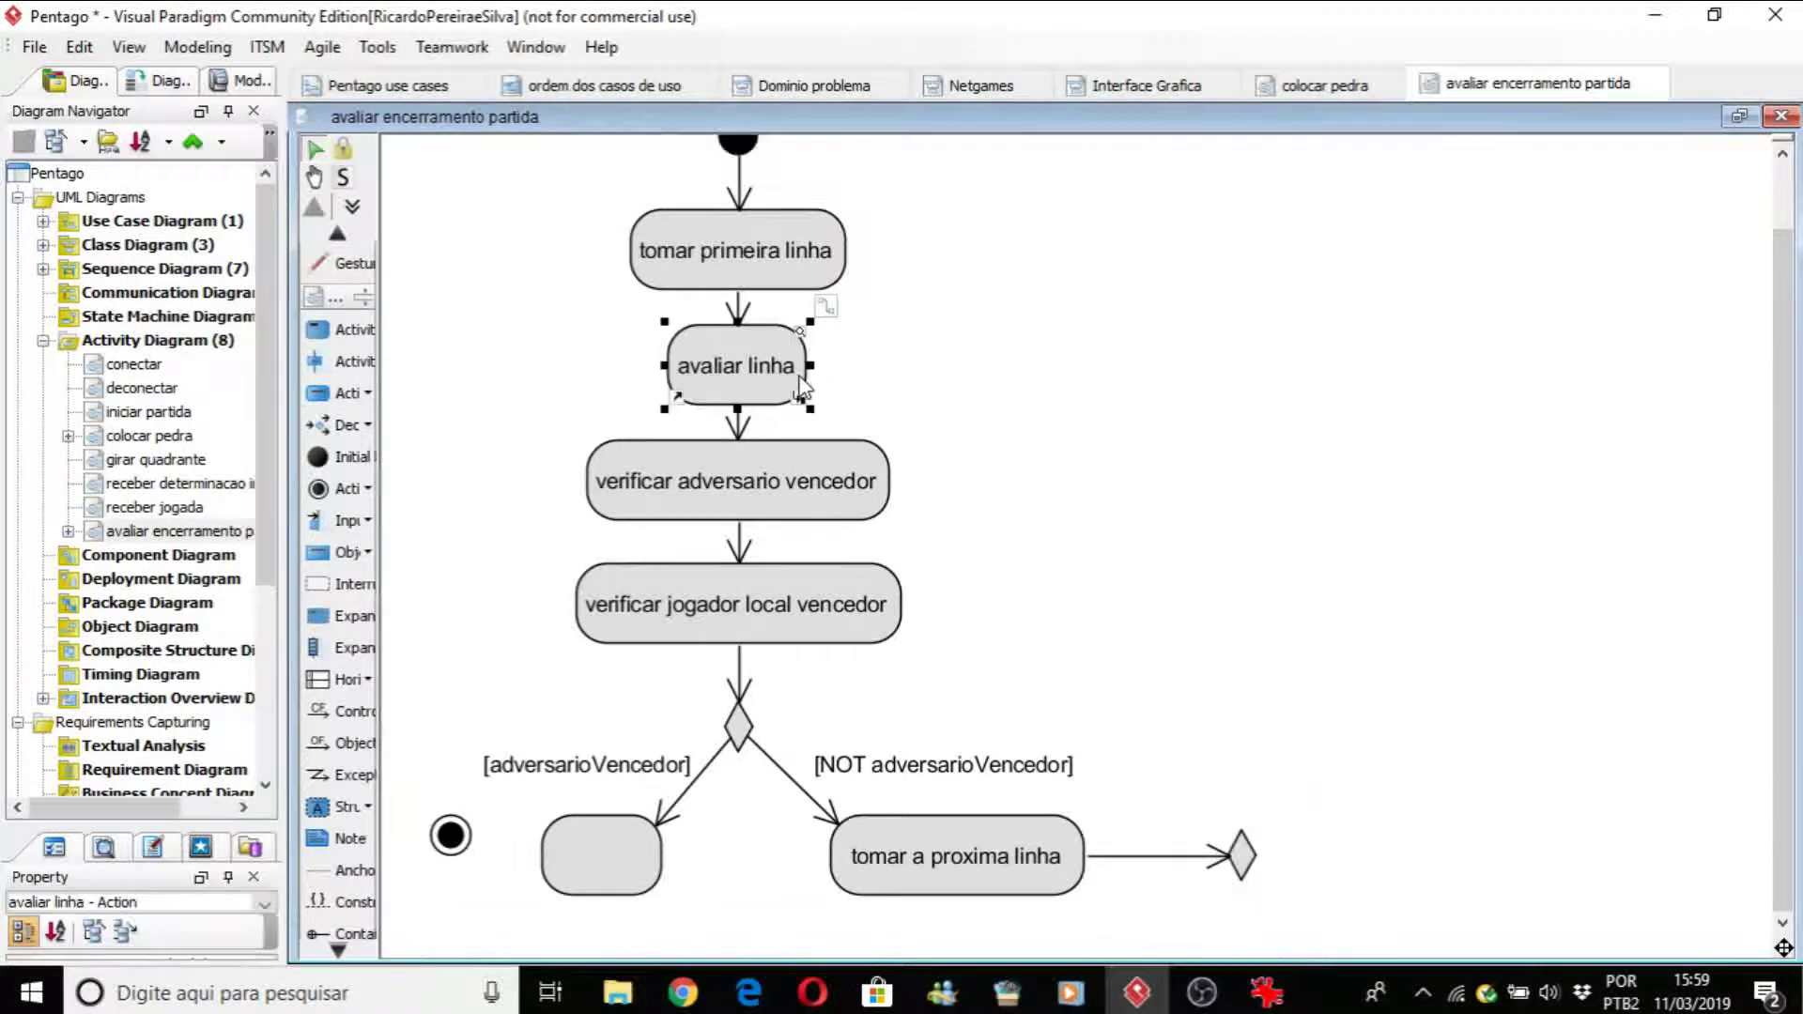
drag(776, 379, 778, 379)
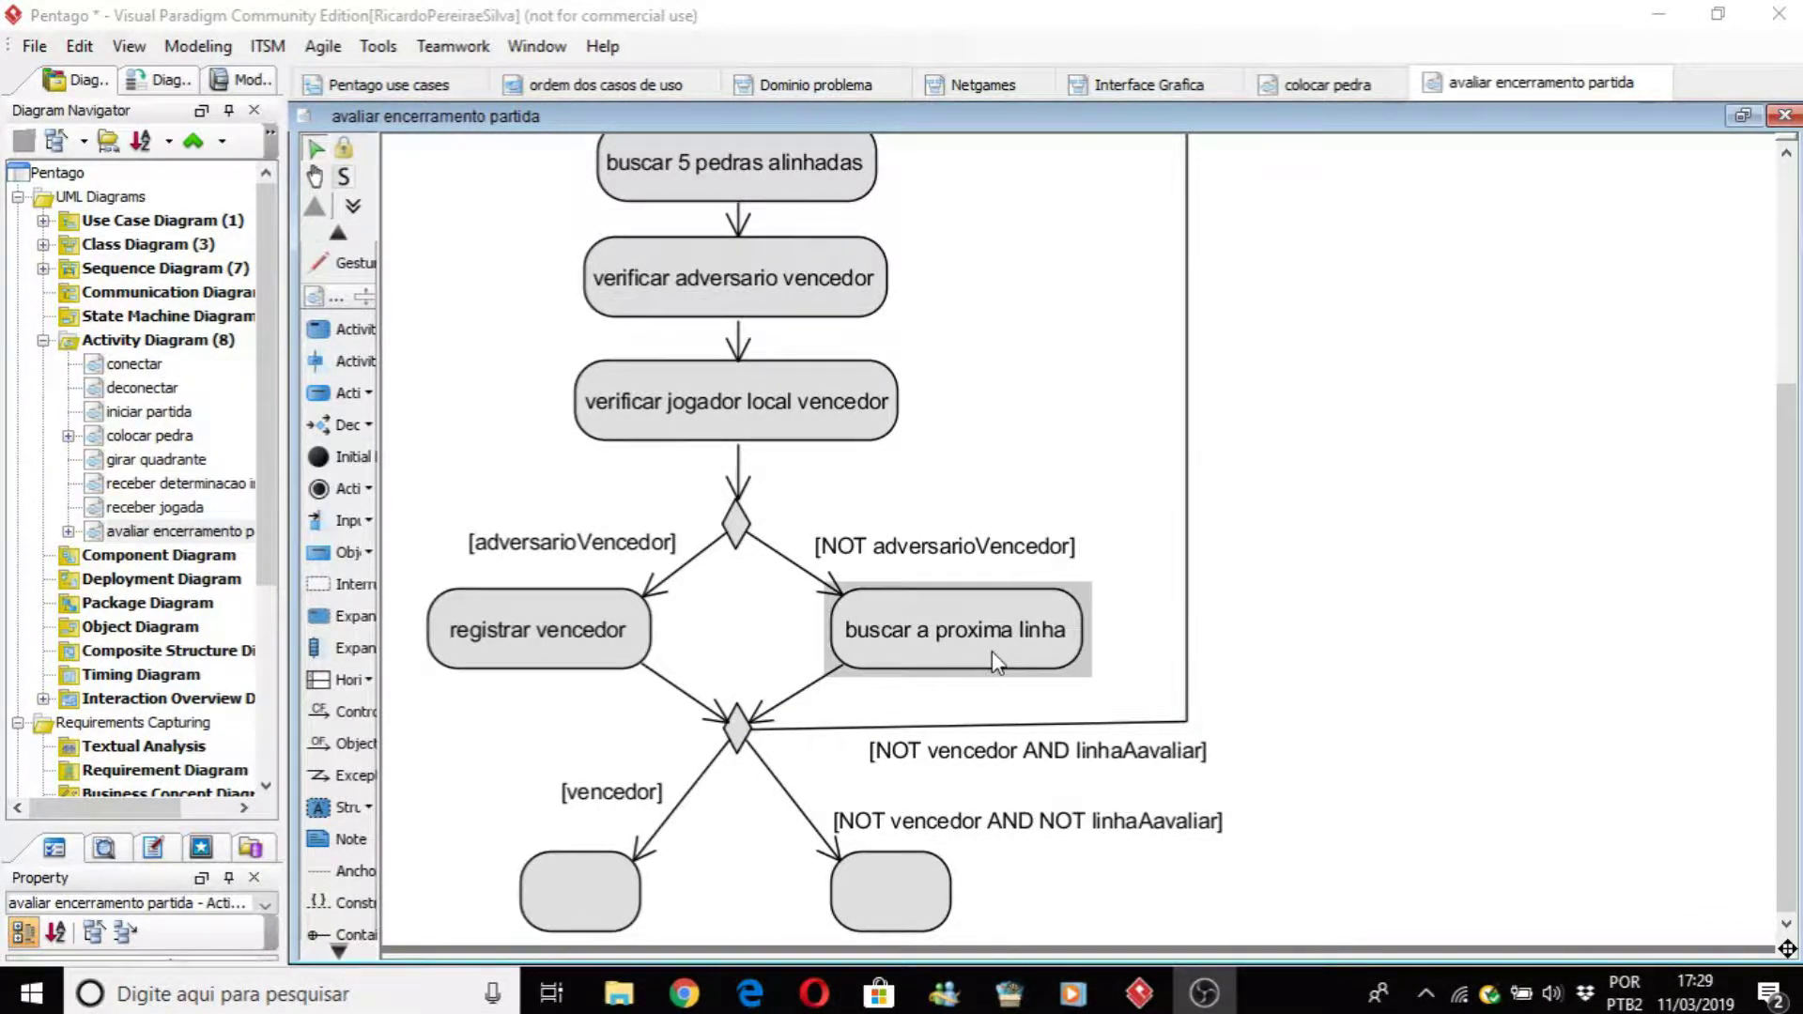
click(921, 641)
click(622, 543)
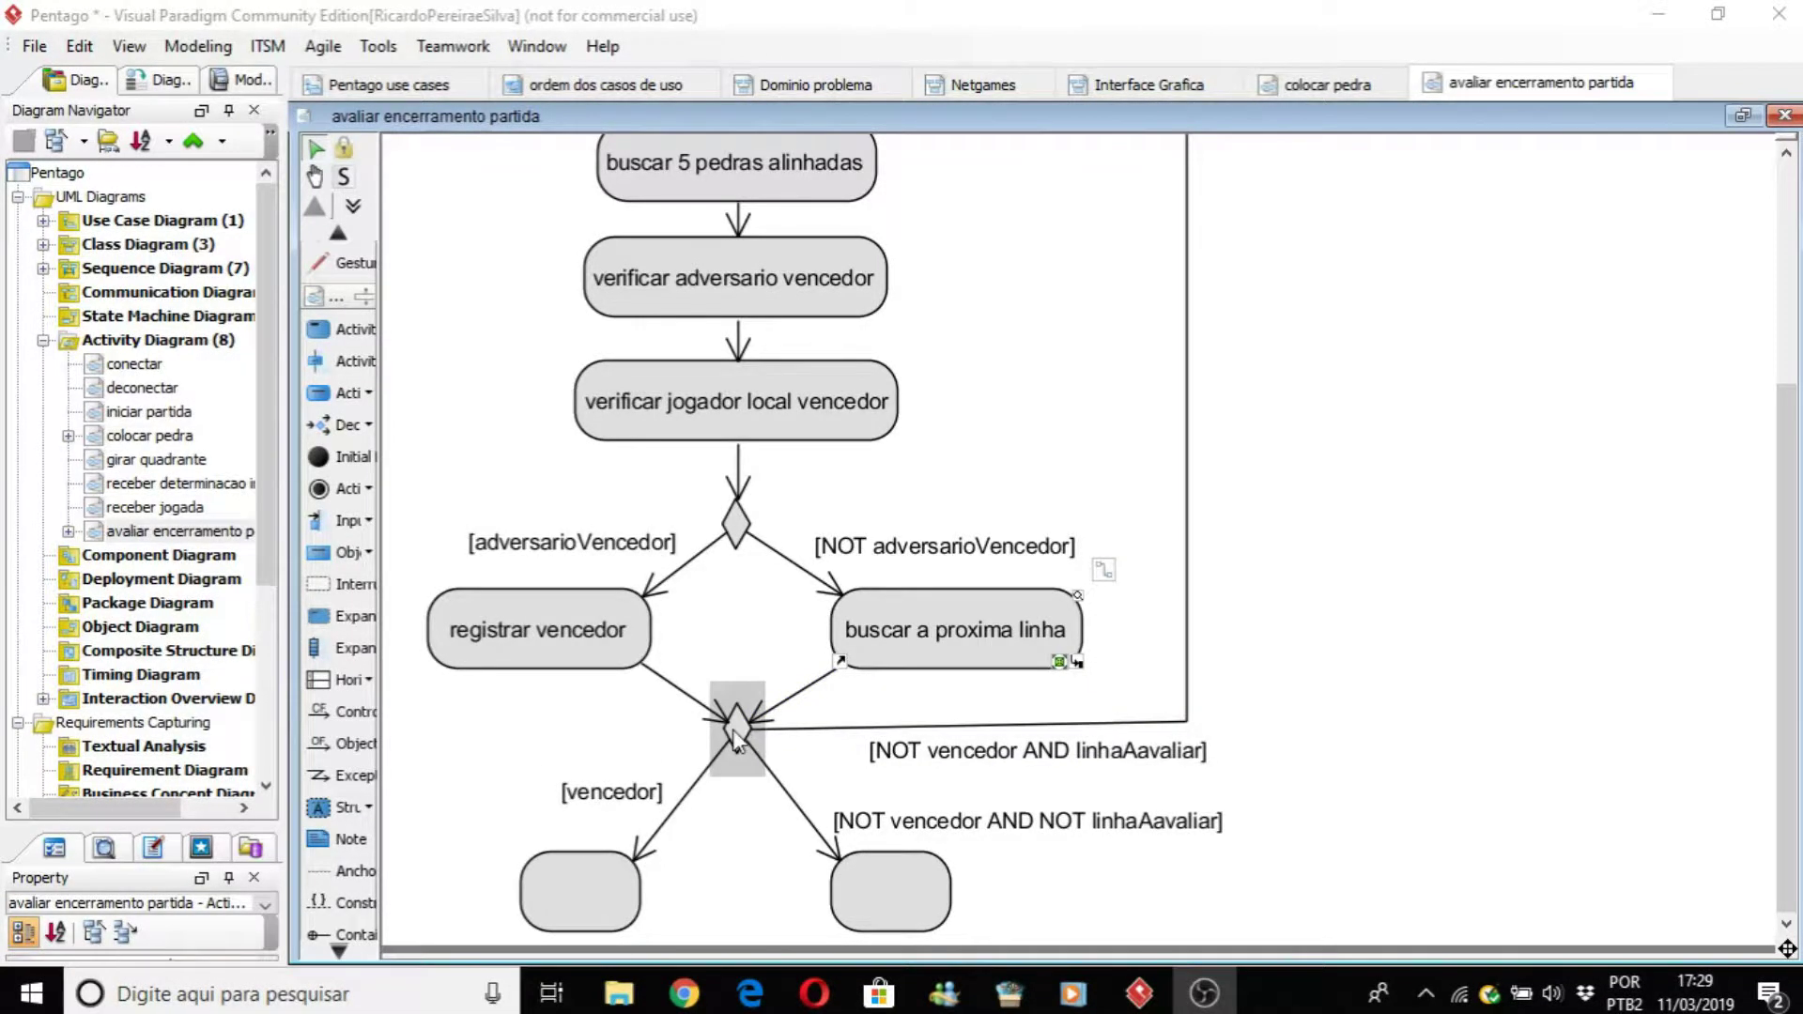
drag(726, 725, 713, 725)
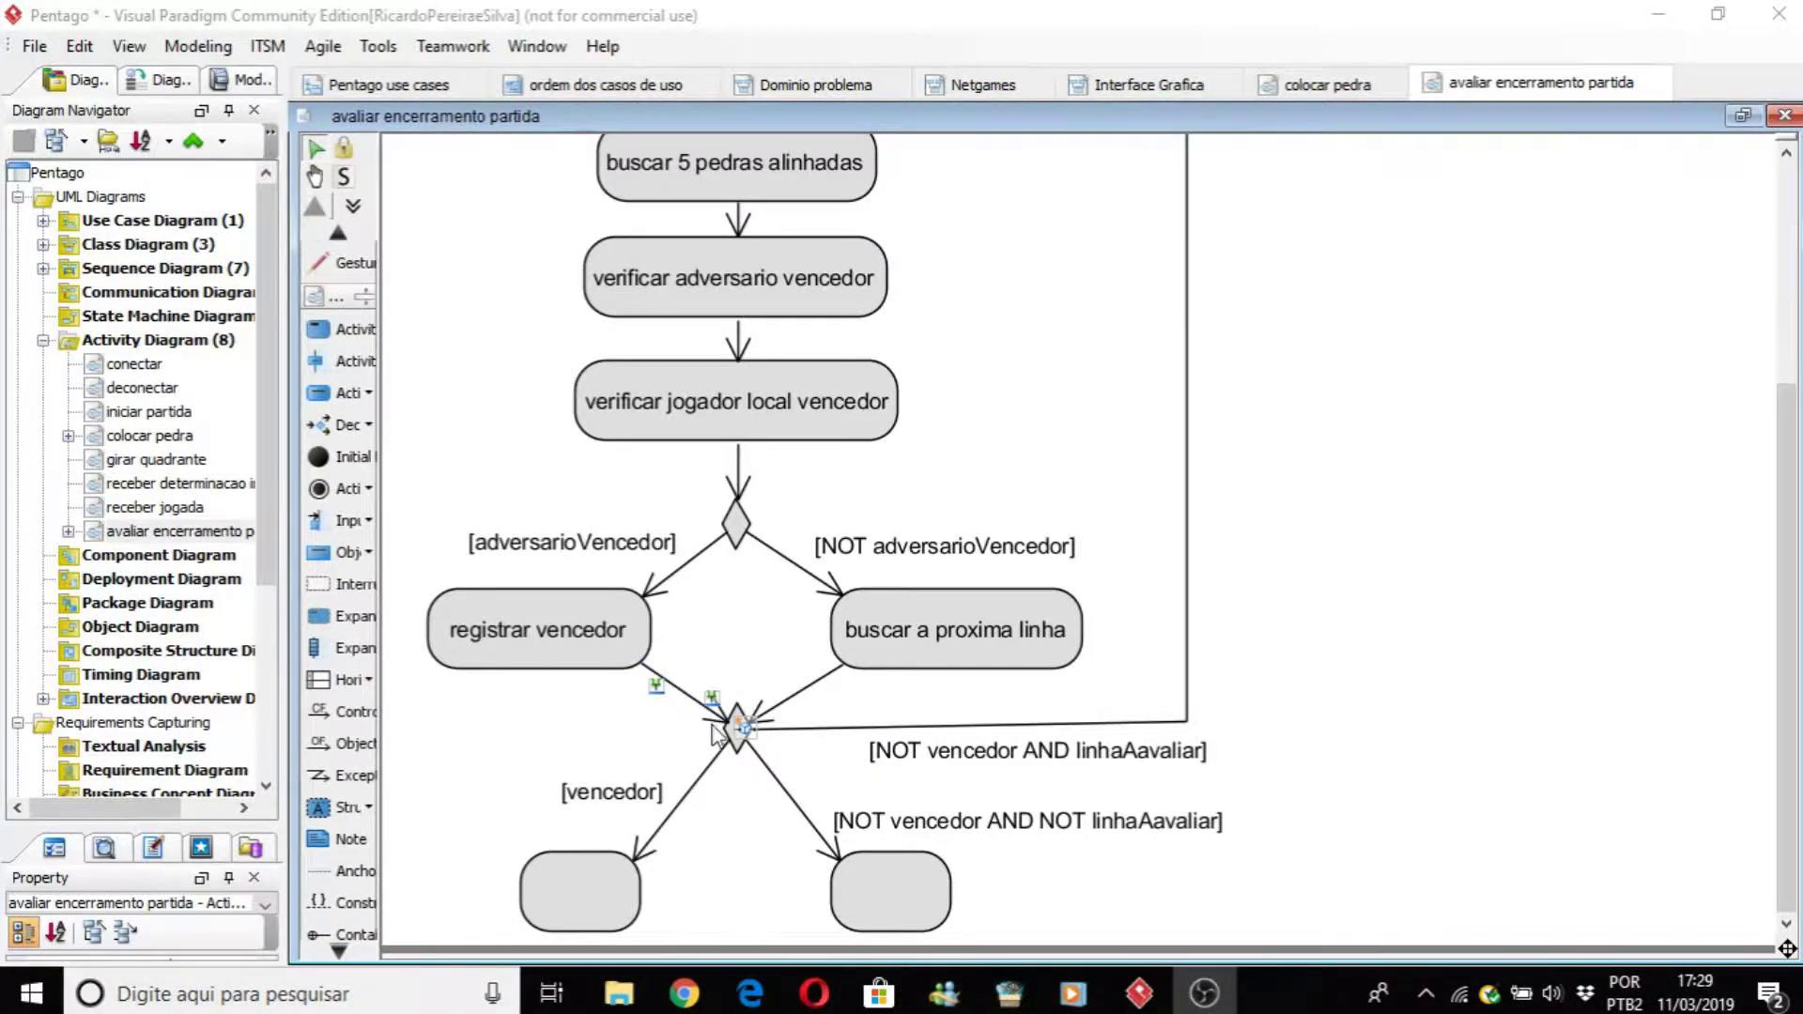
click(624, 627)
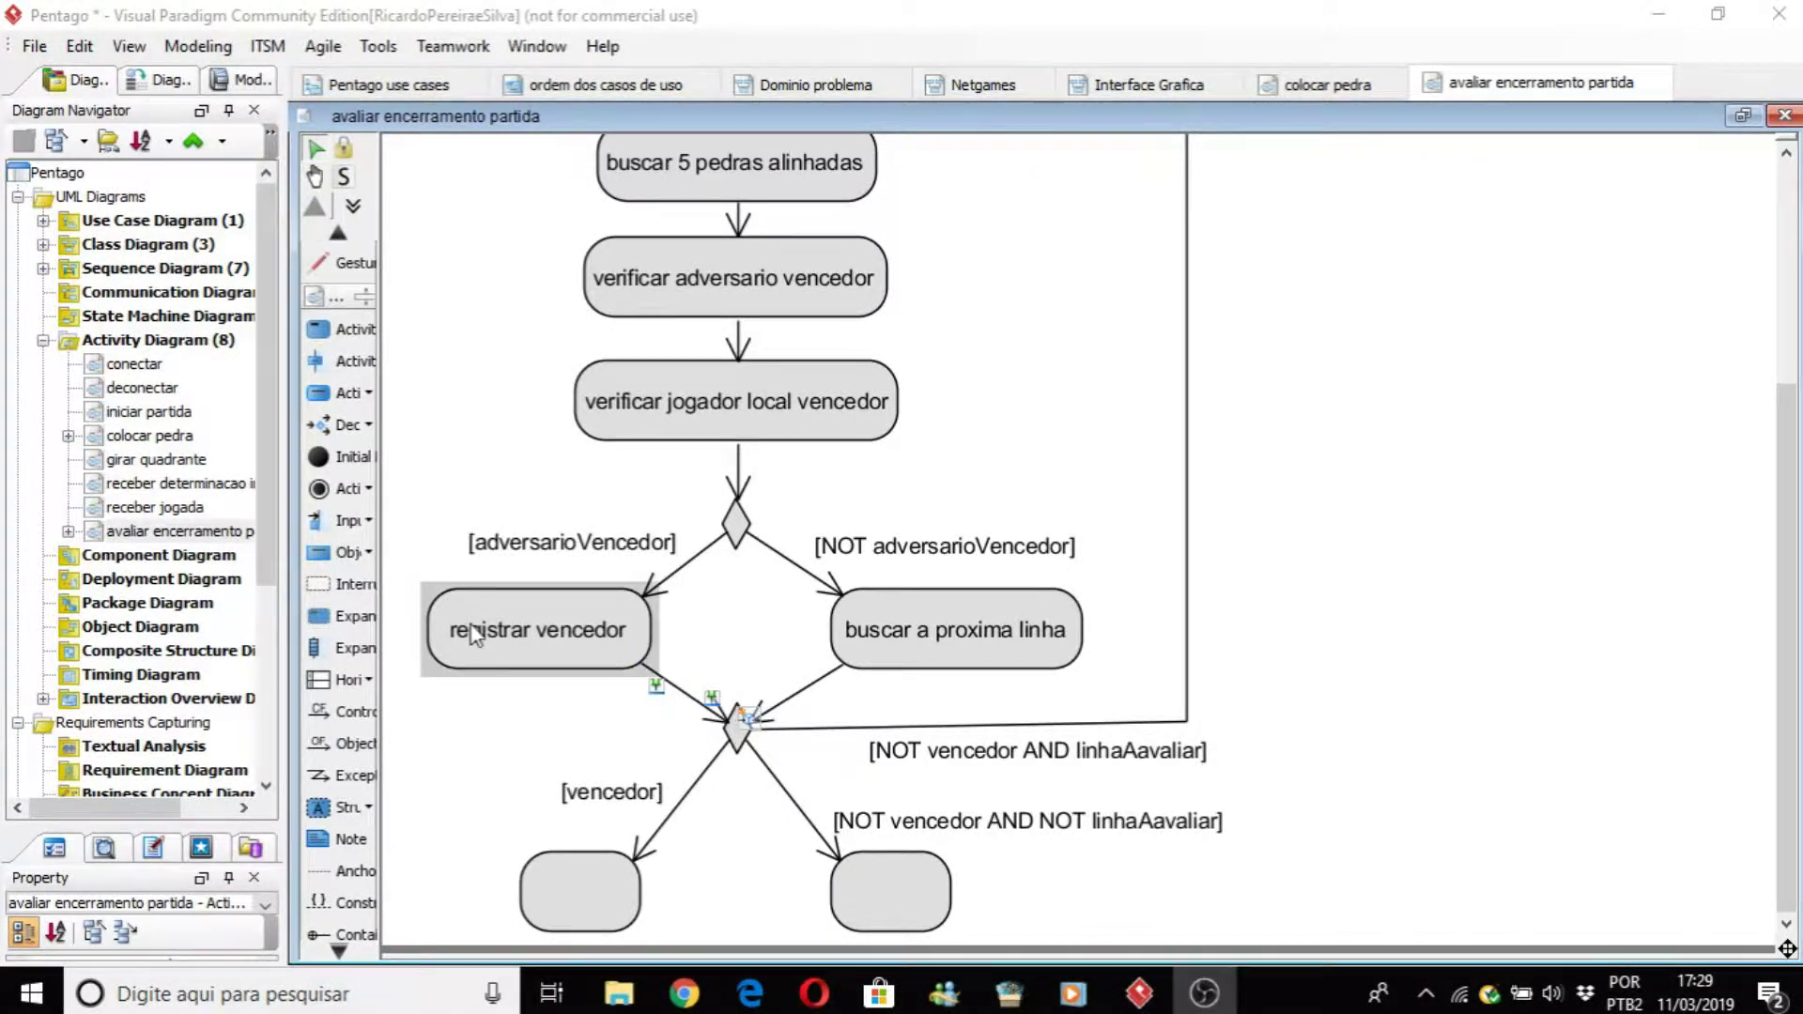
click(748, 648)
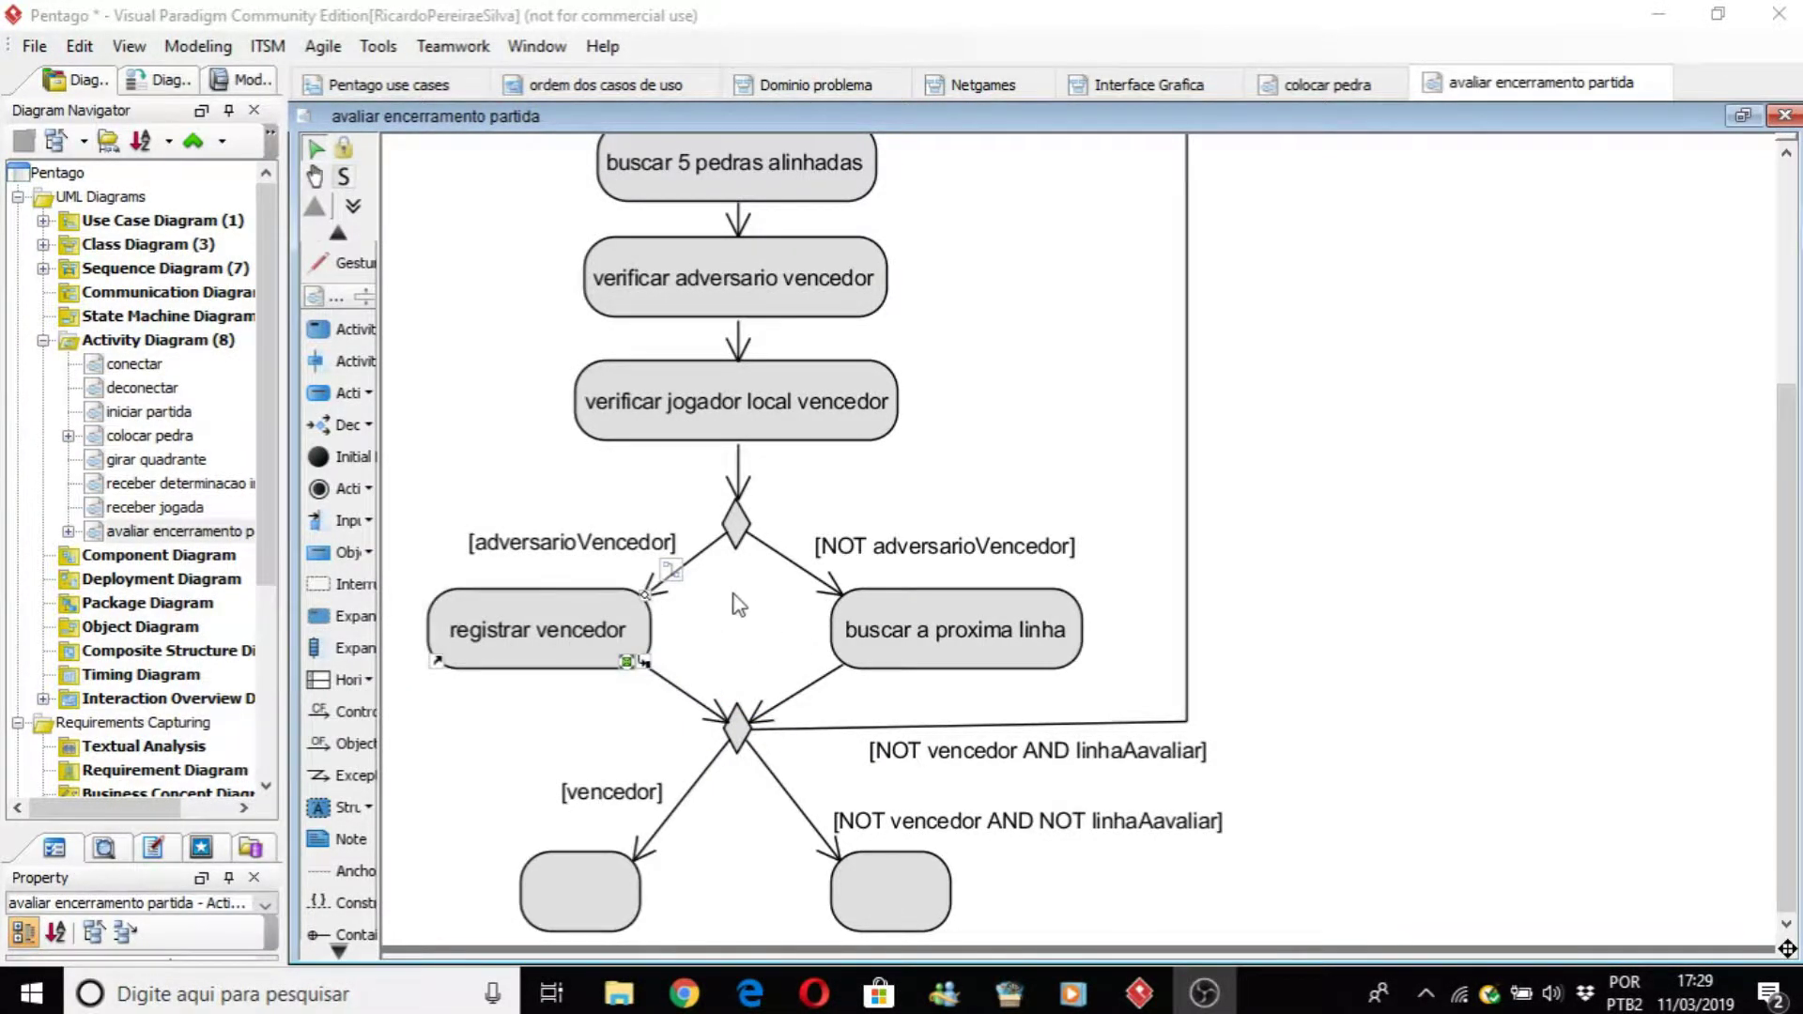
click(895, 634)
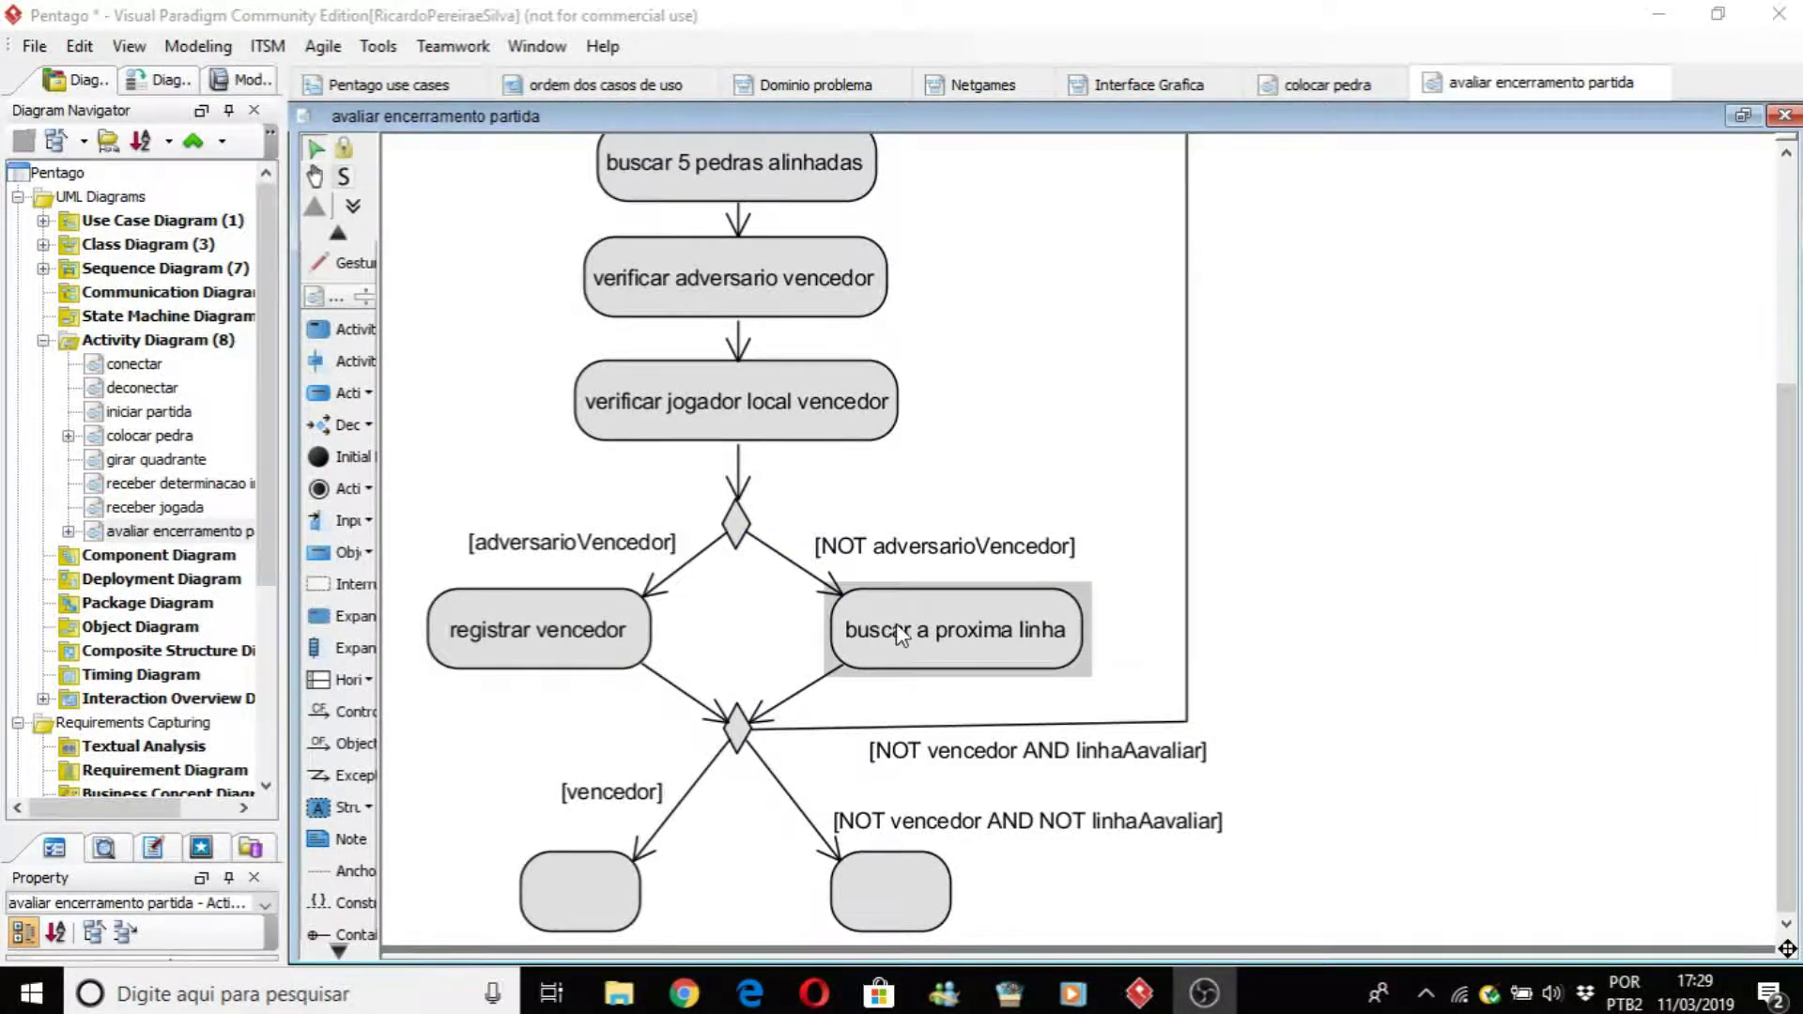
Step: Examine the winner-verification actions in the line and diagonal evaluations, along with the [vencedor] and [NOT vencedor] branches leaving their merge points
mouse_move(962, 634)
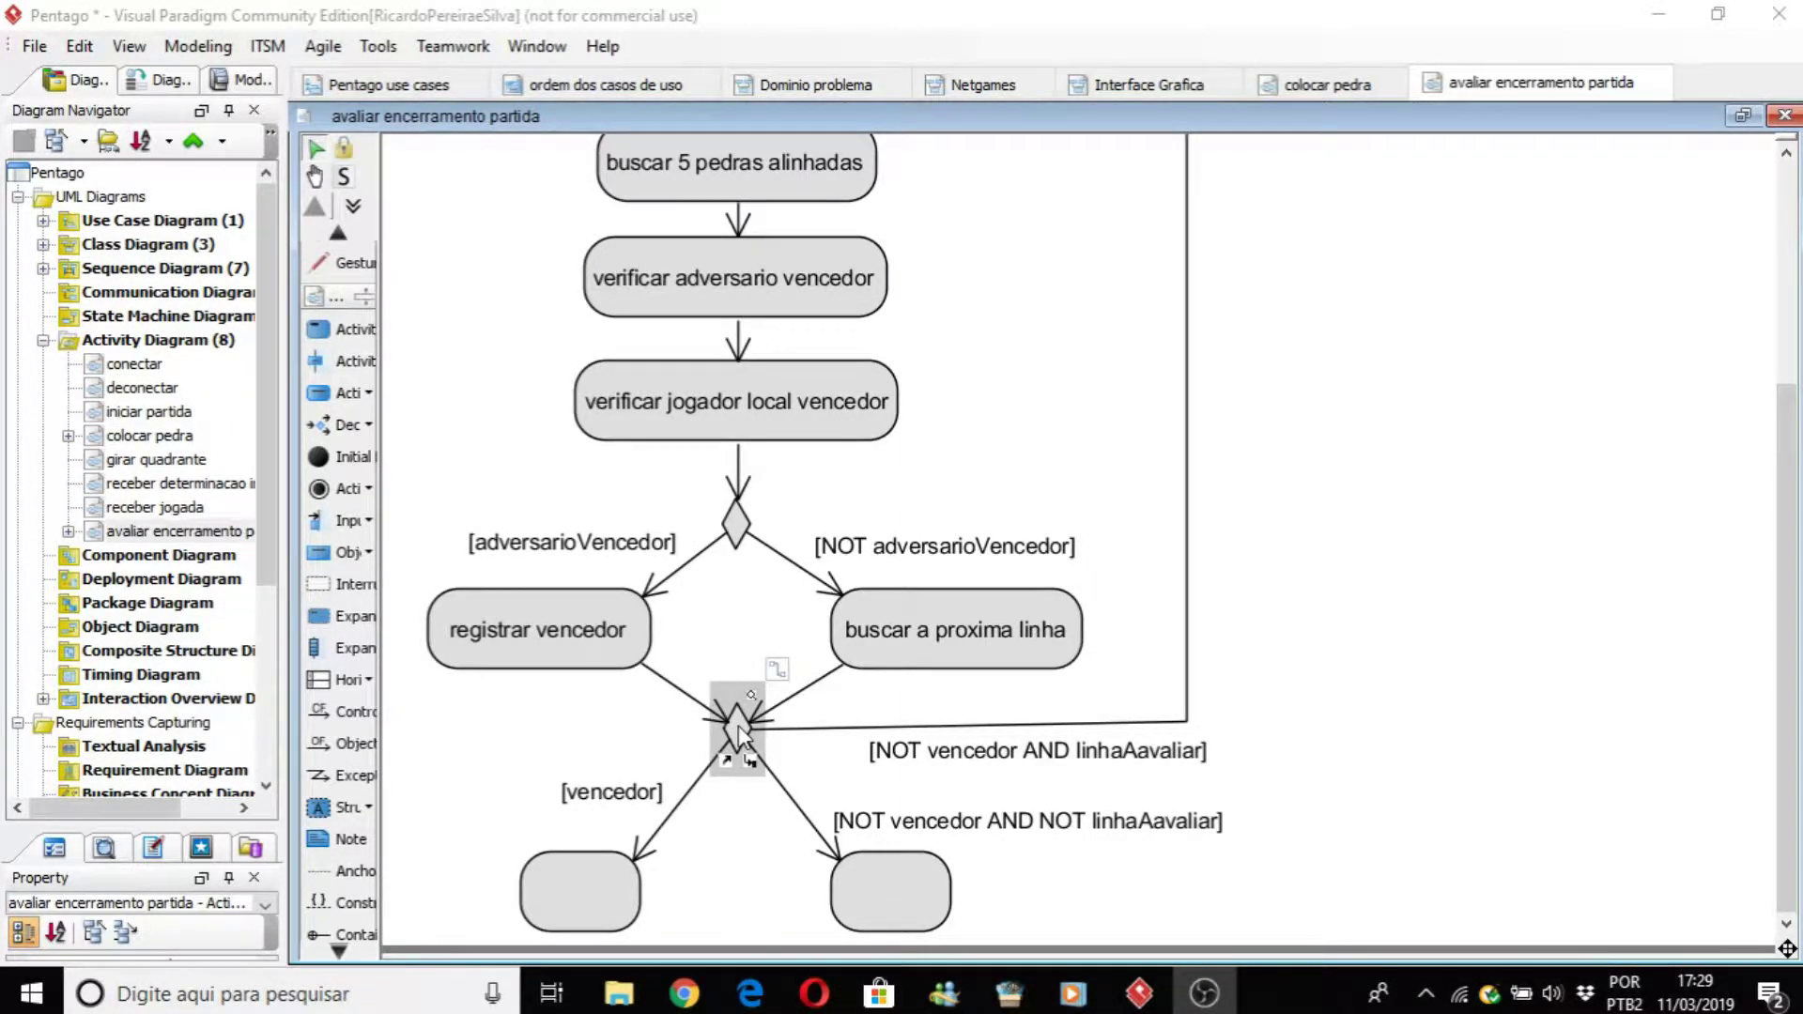
click(612, 798)
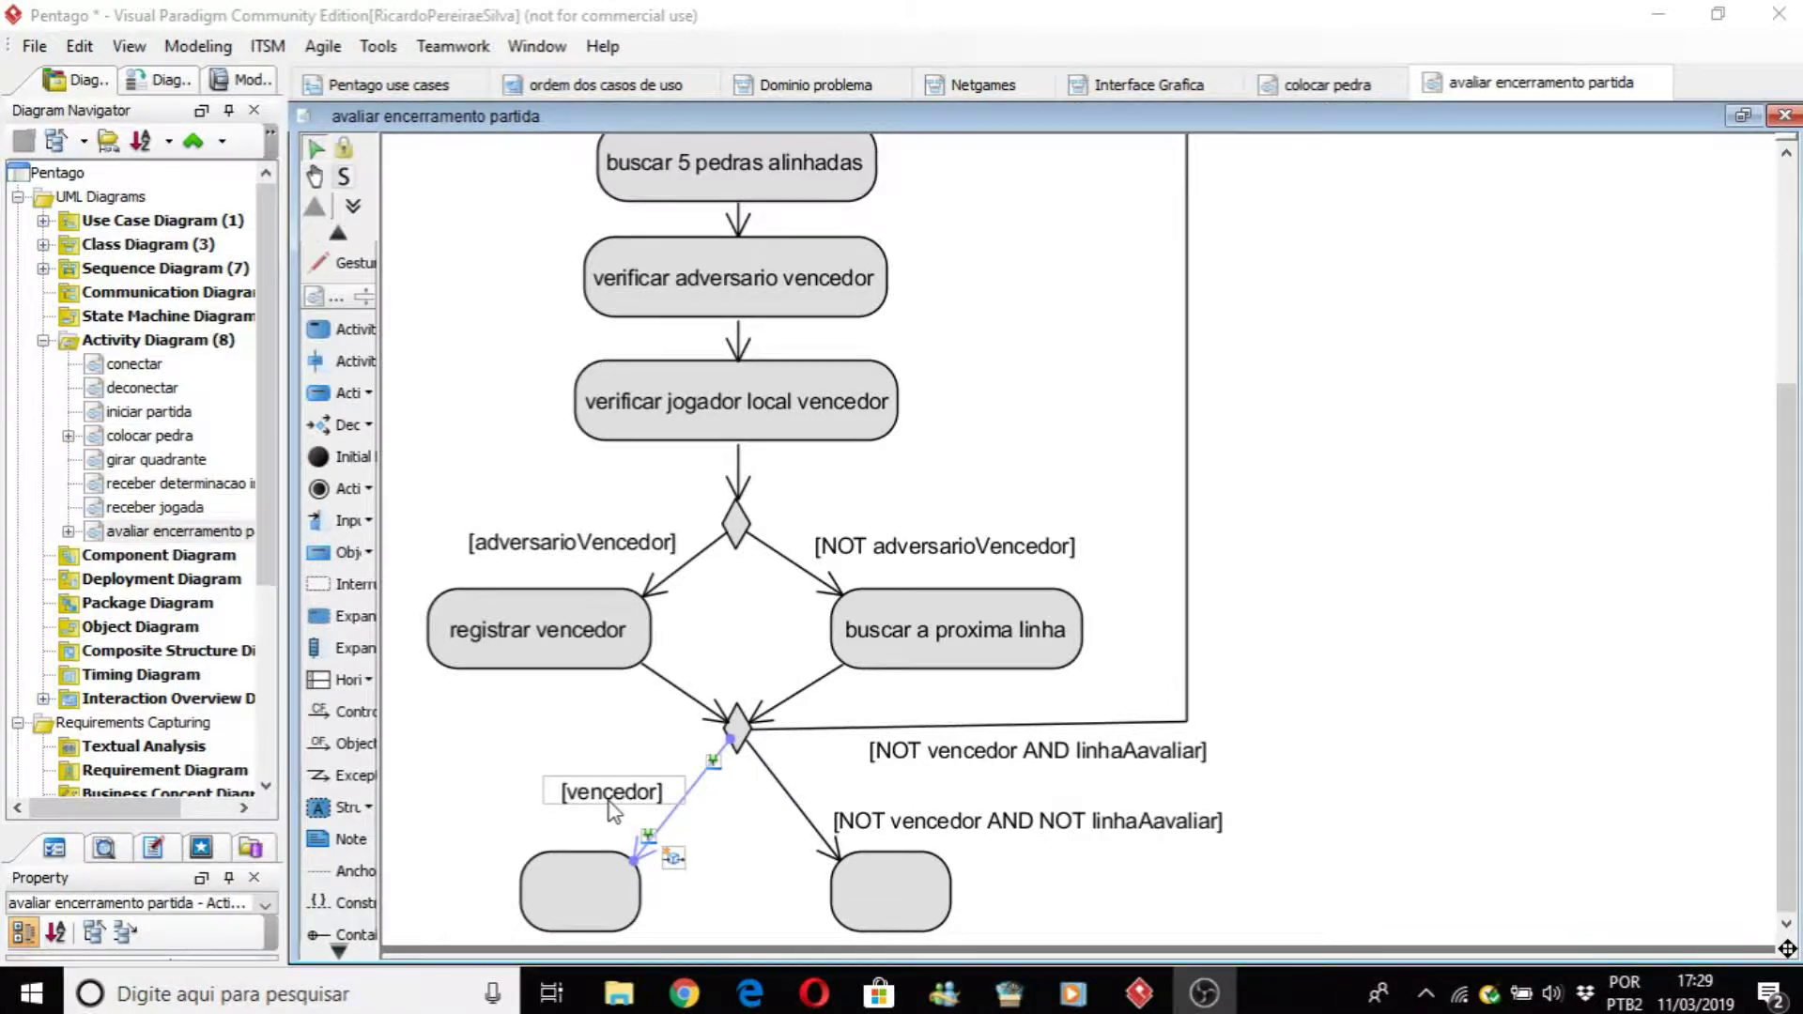
click(590, 886)
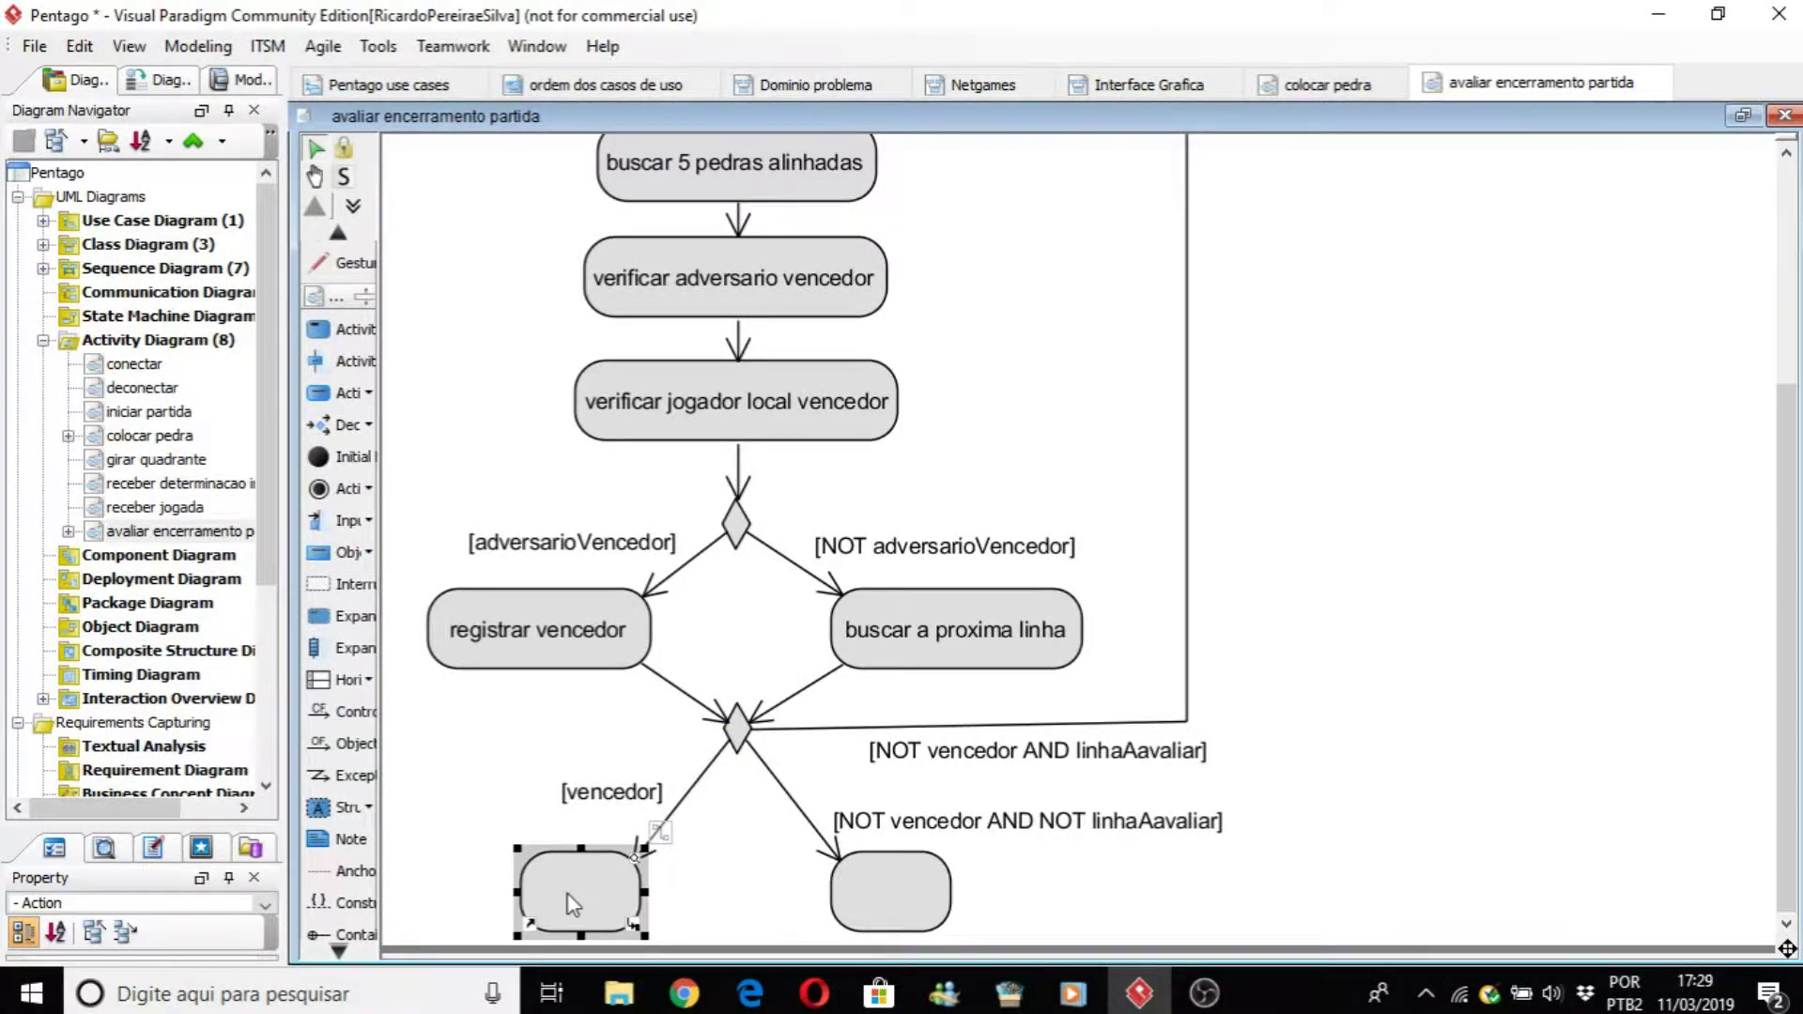
click(713, 828)
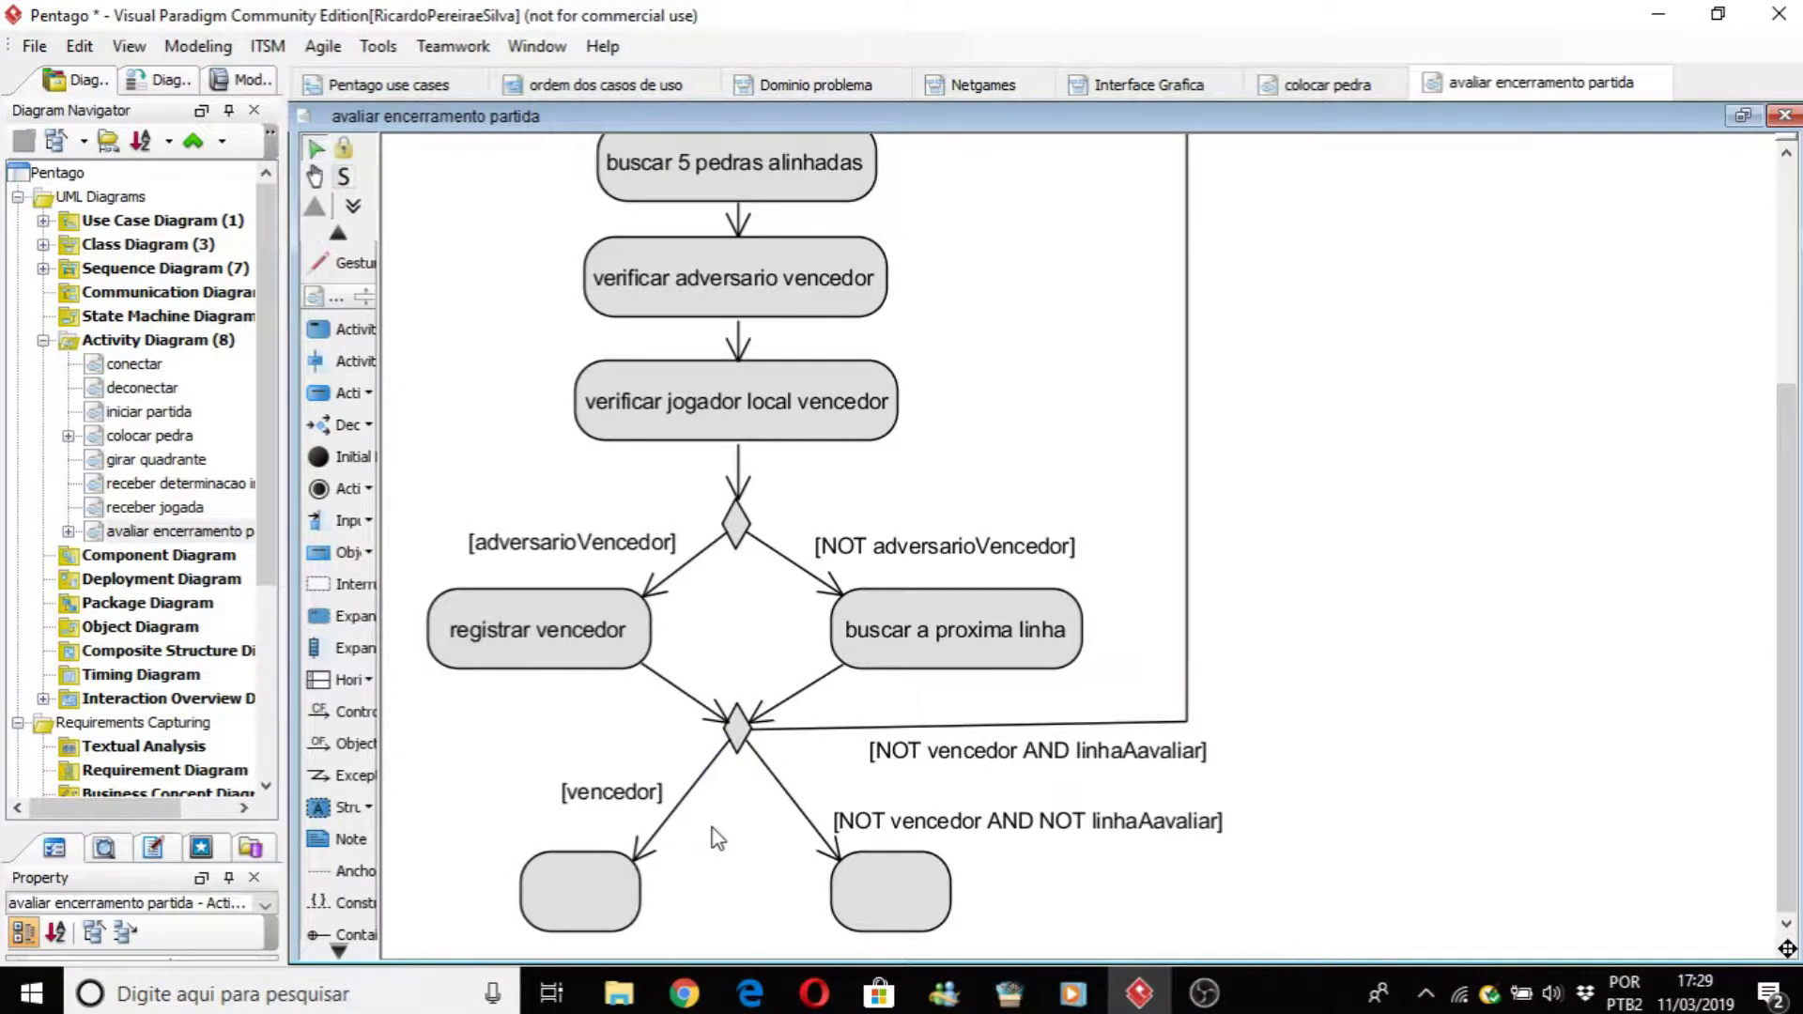
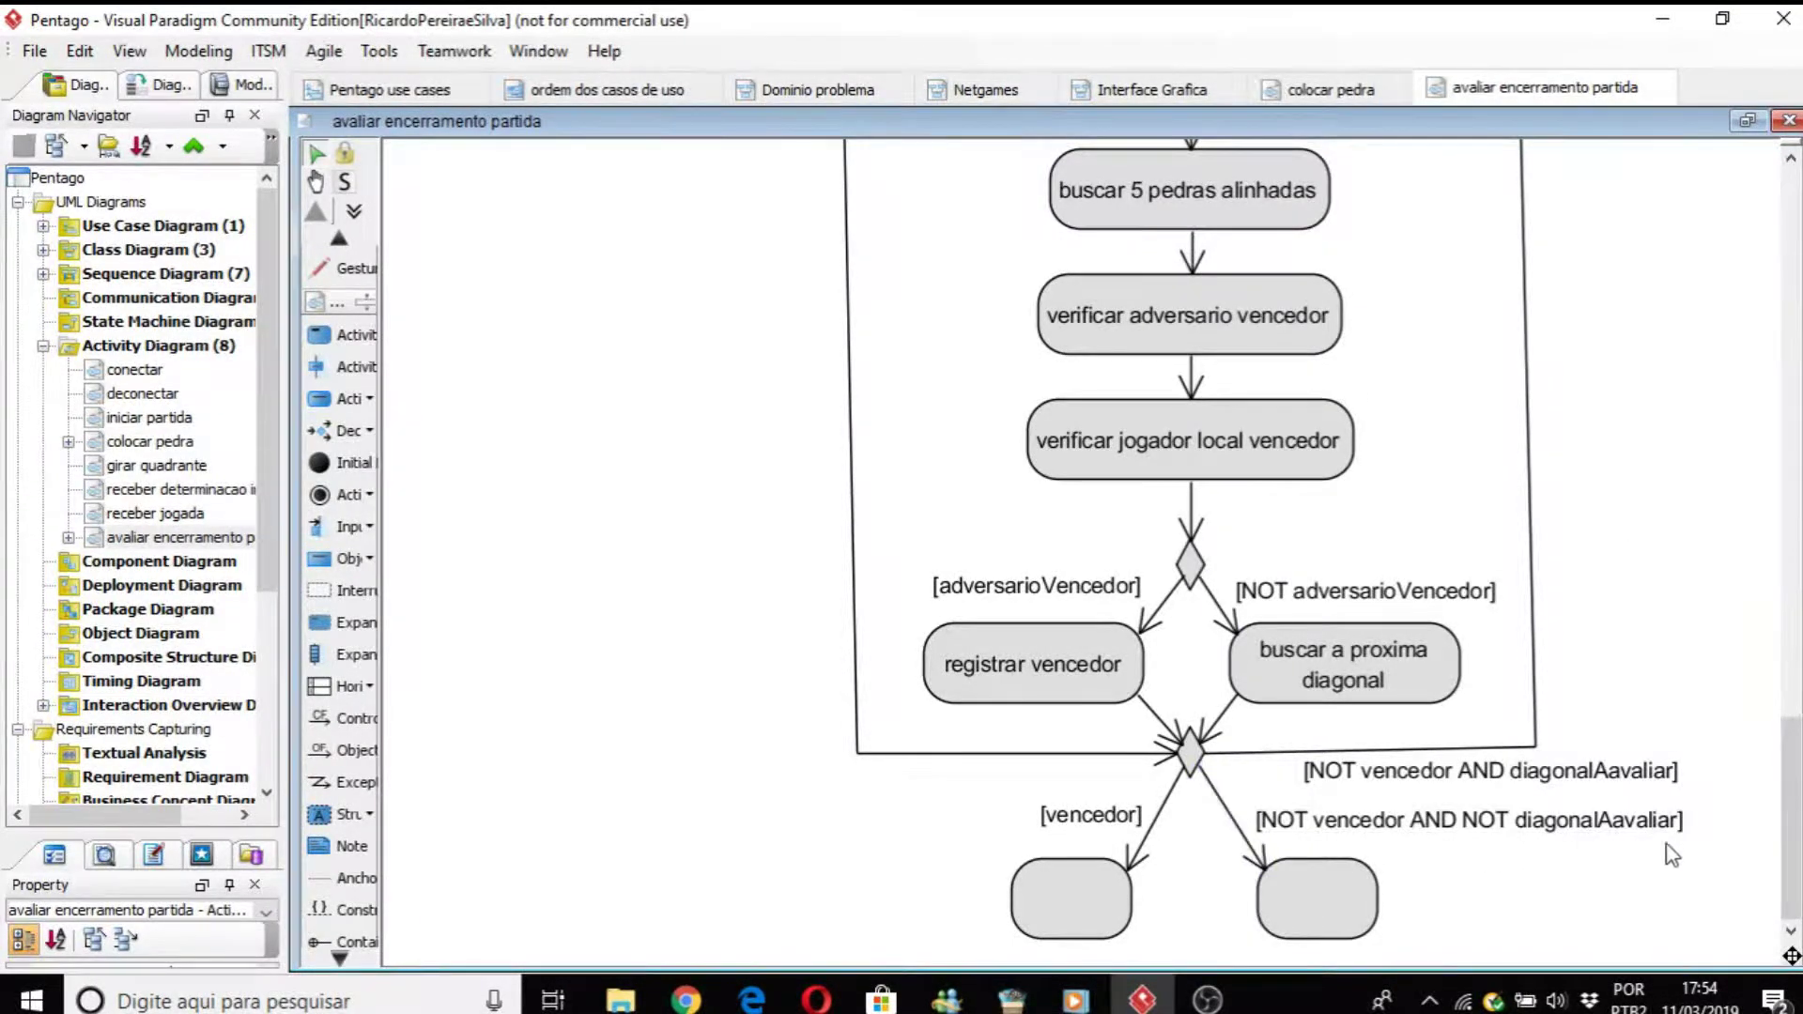
click(1323, 898)
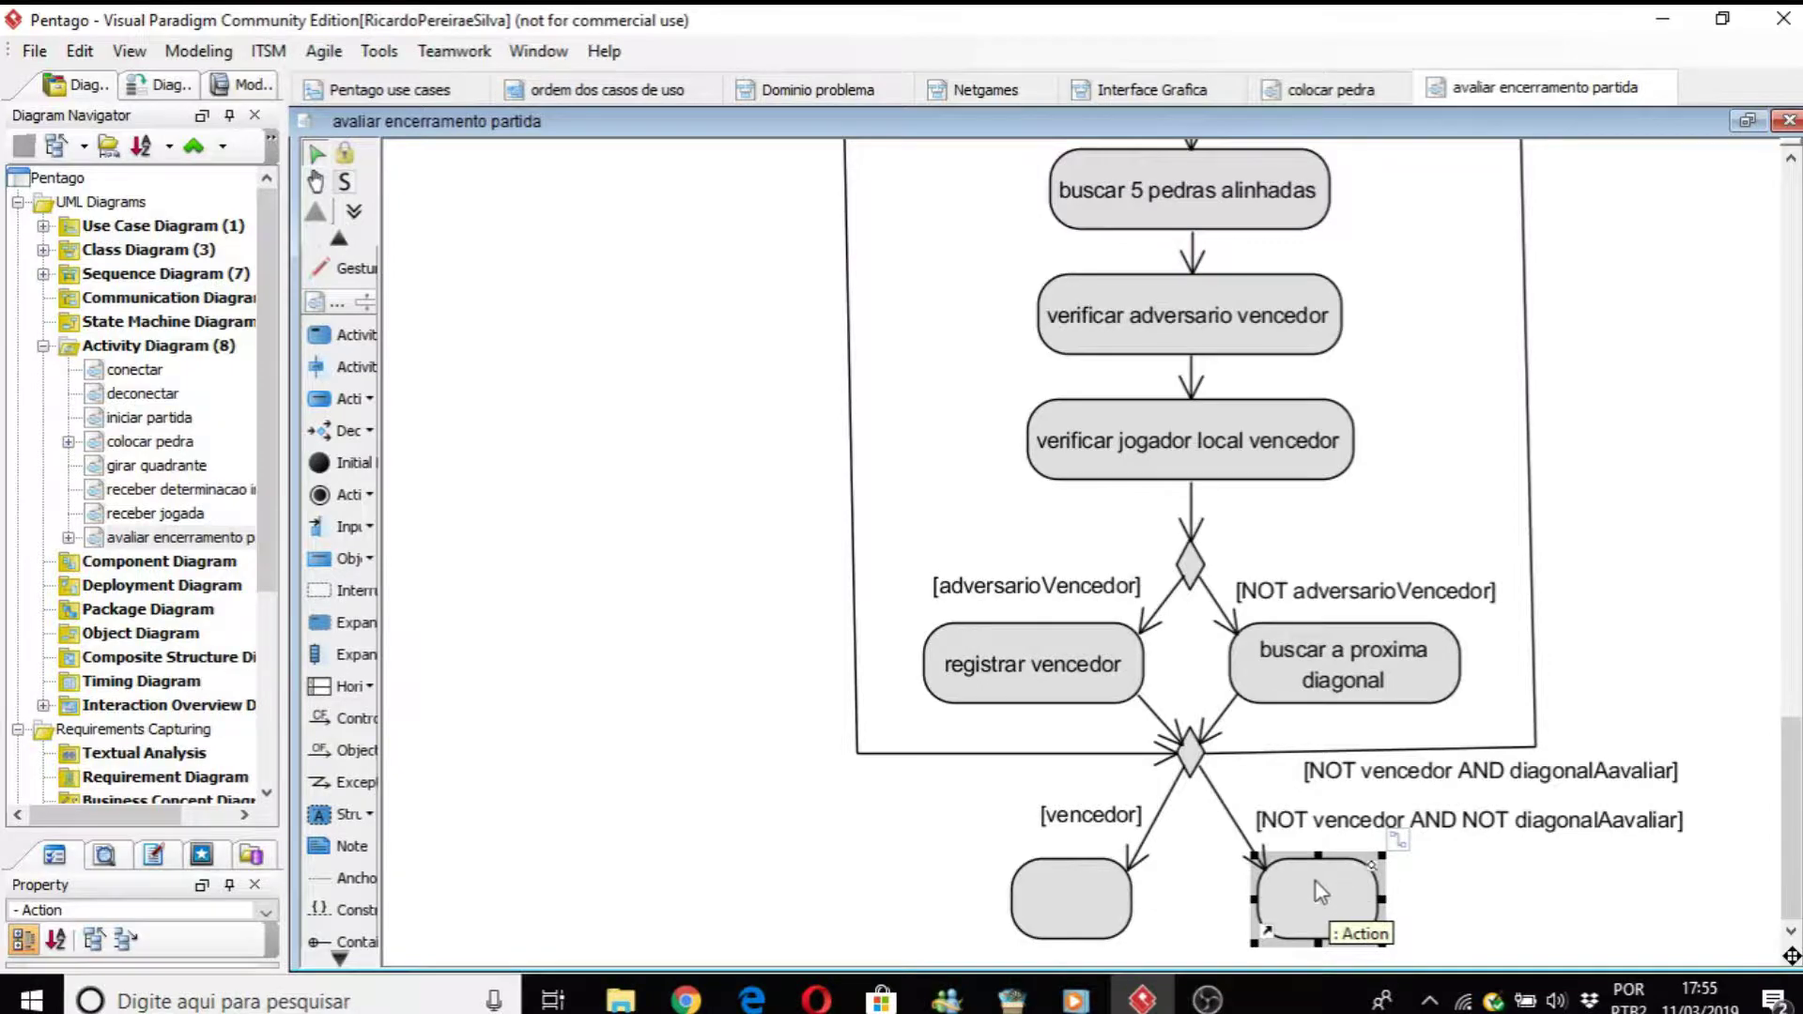
click(1044, 690)
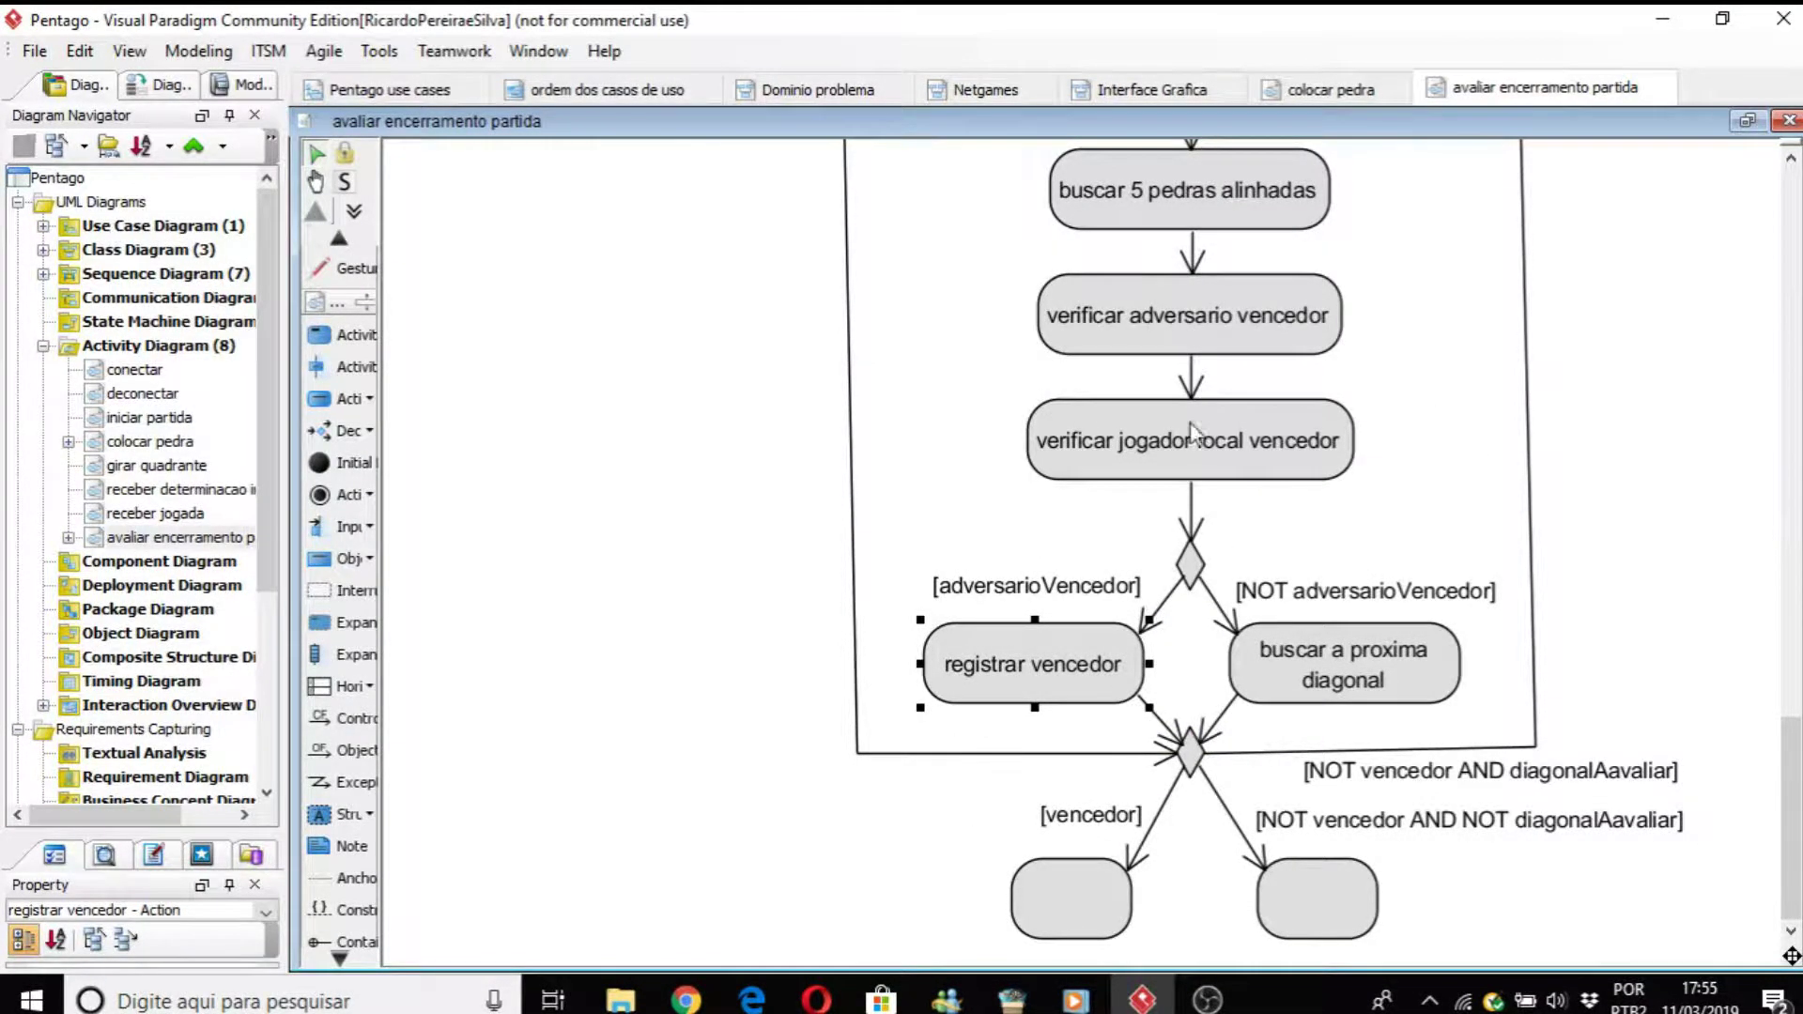
click(757, 707)
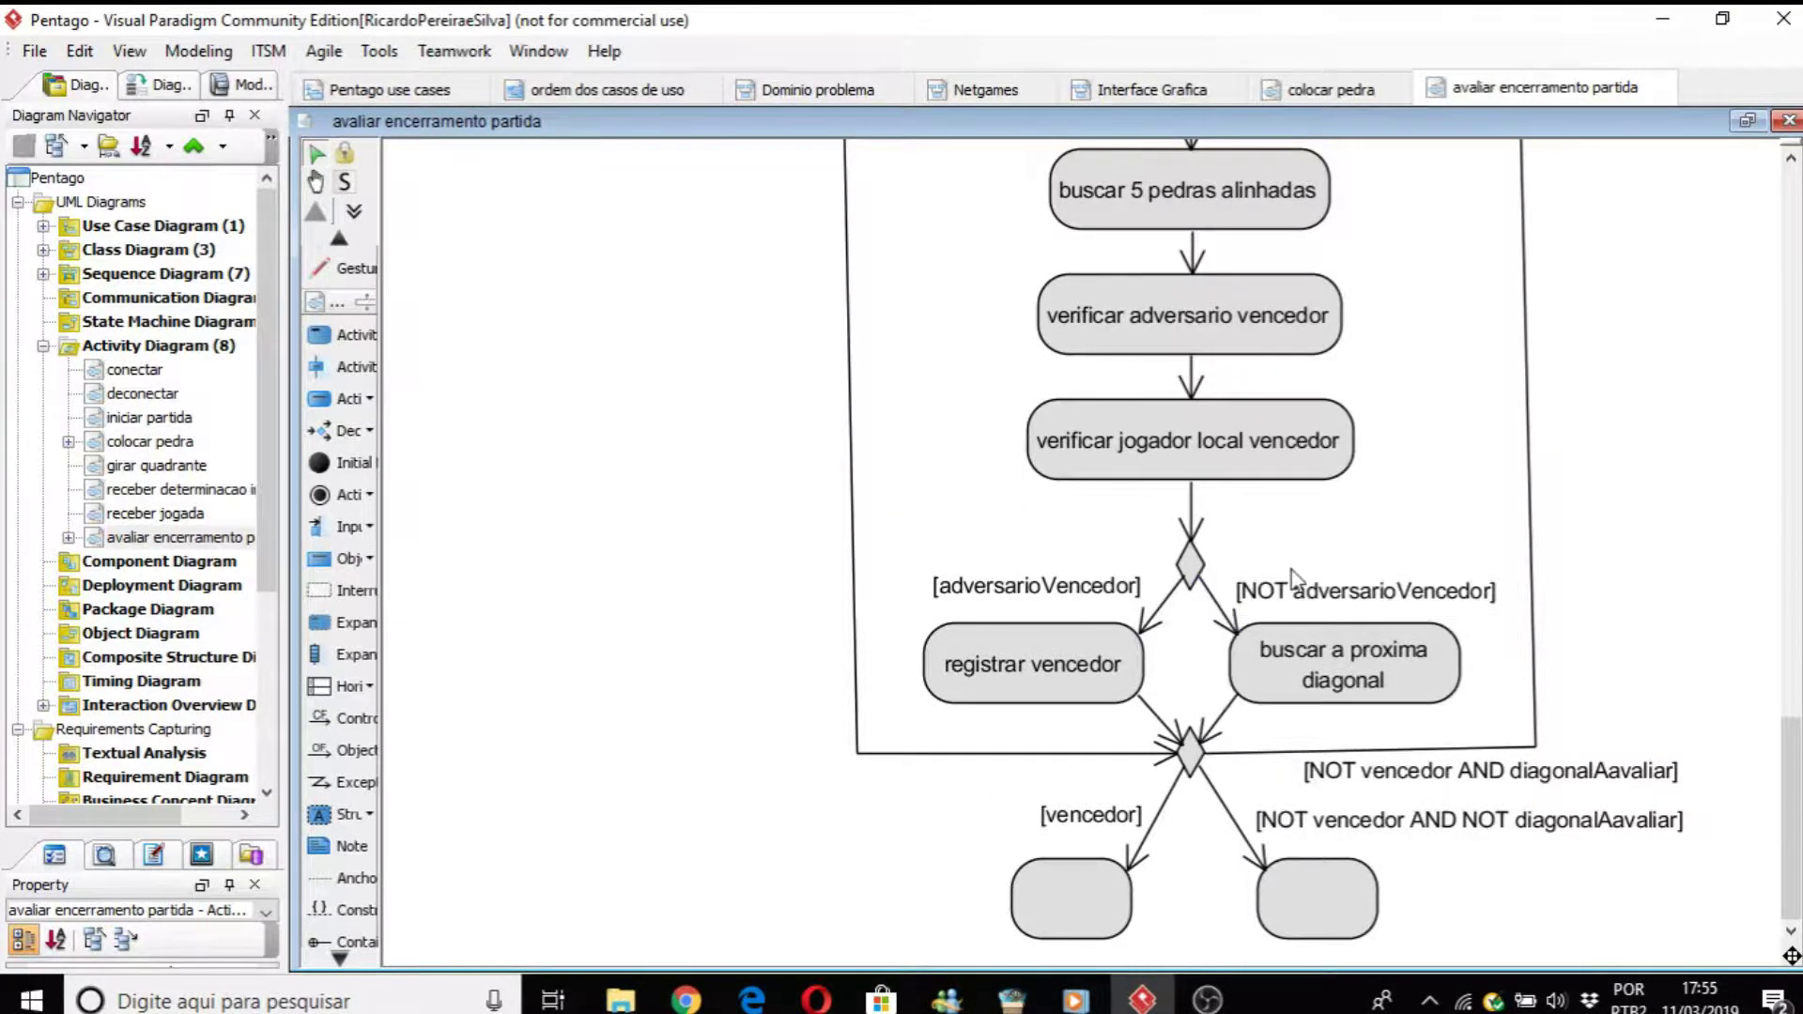
mouse_move(1178, 336)
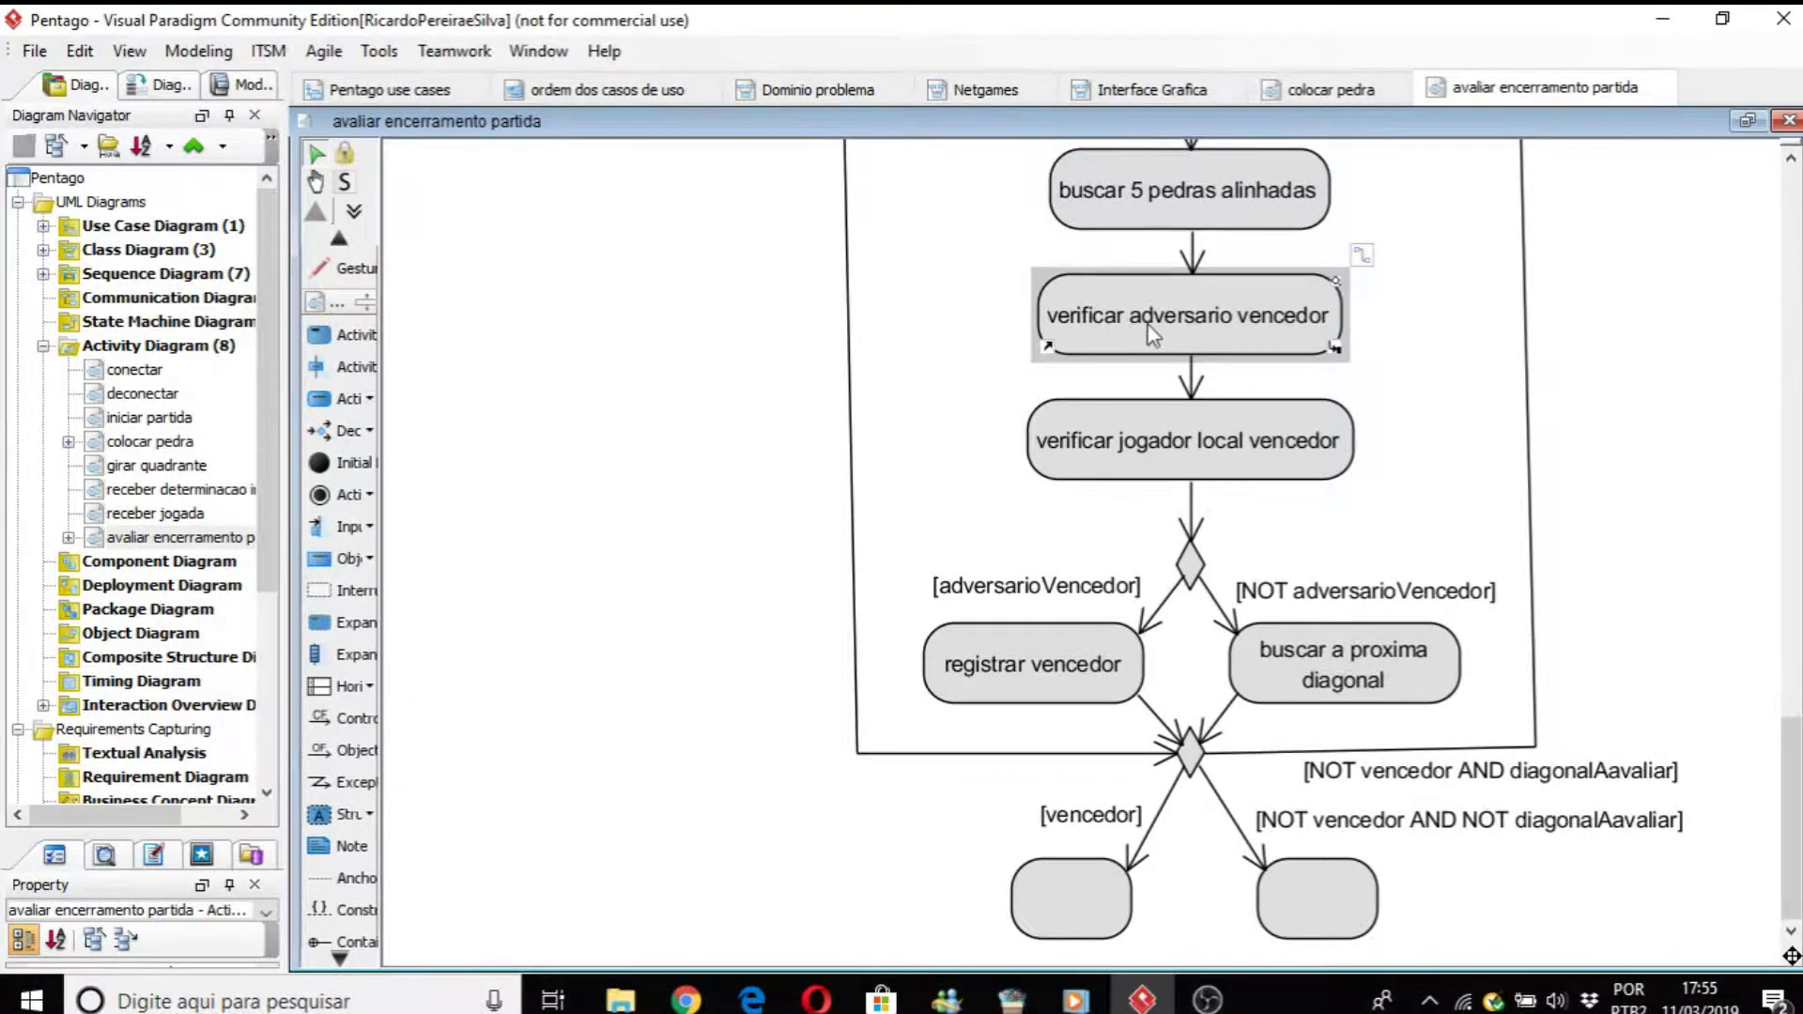
click(1158, 327)
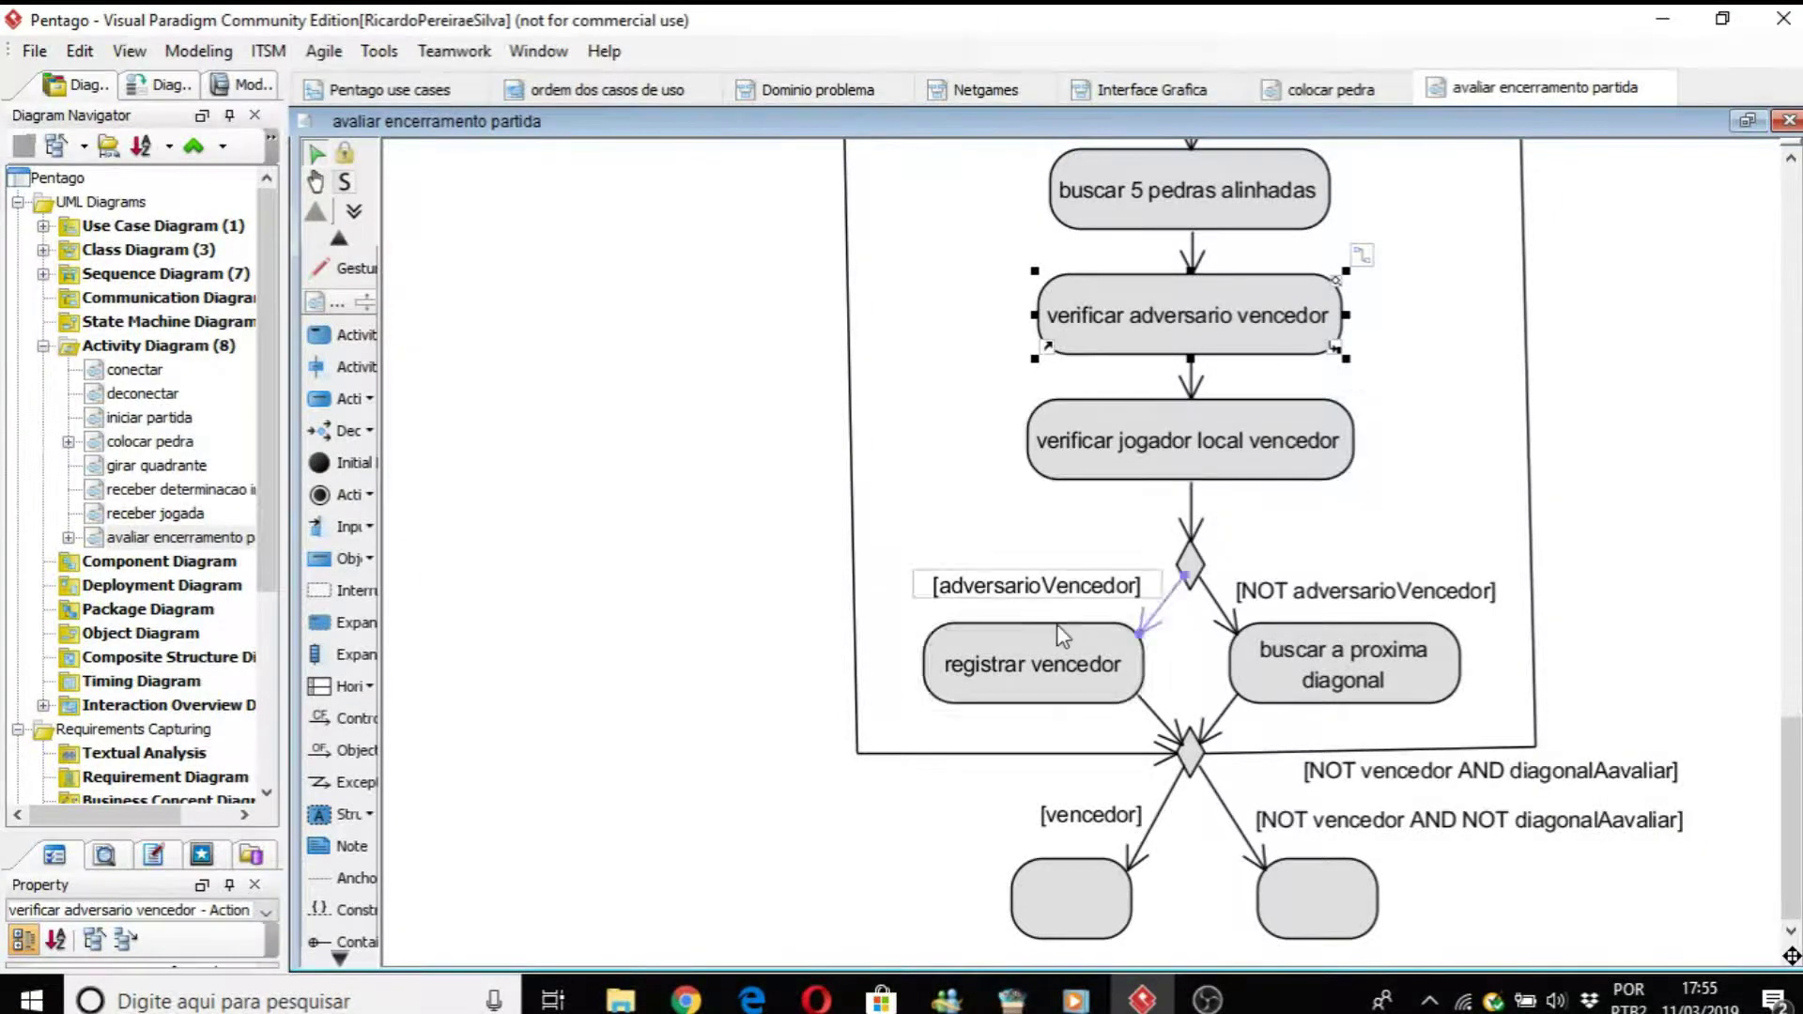
click(1052, 671)
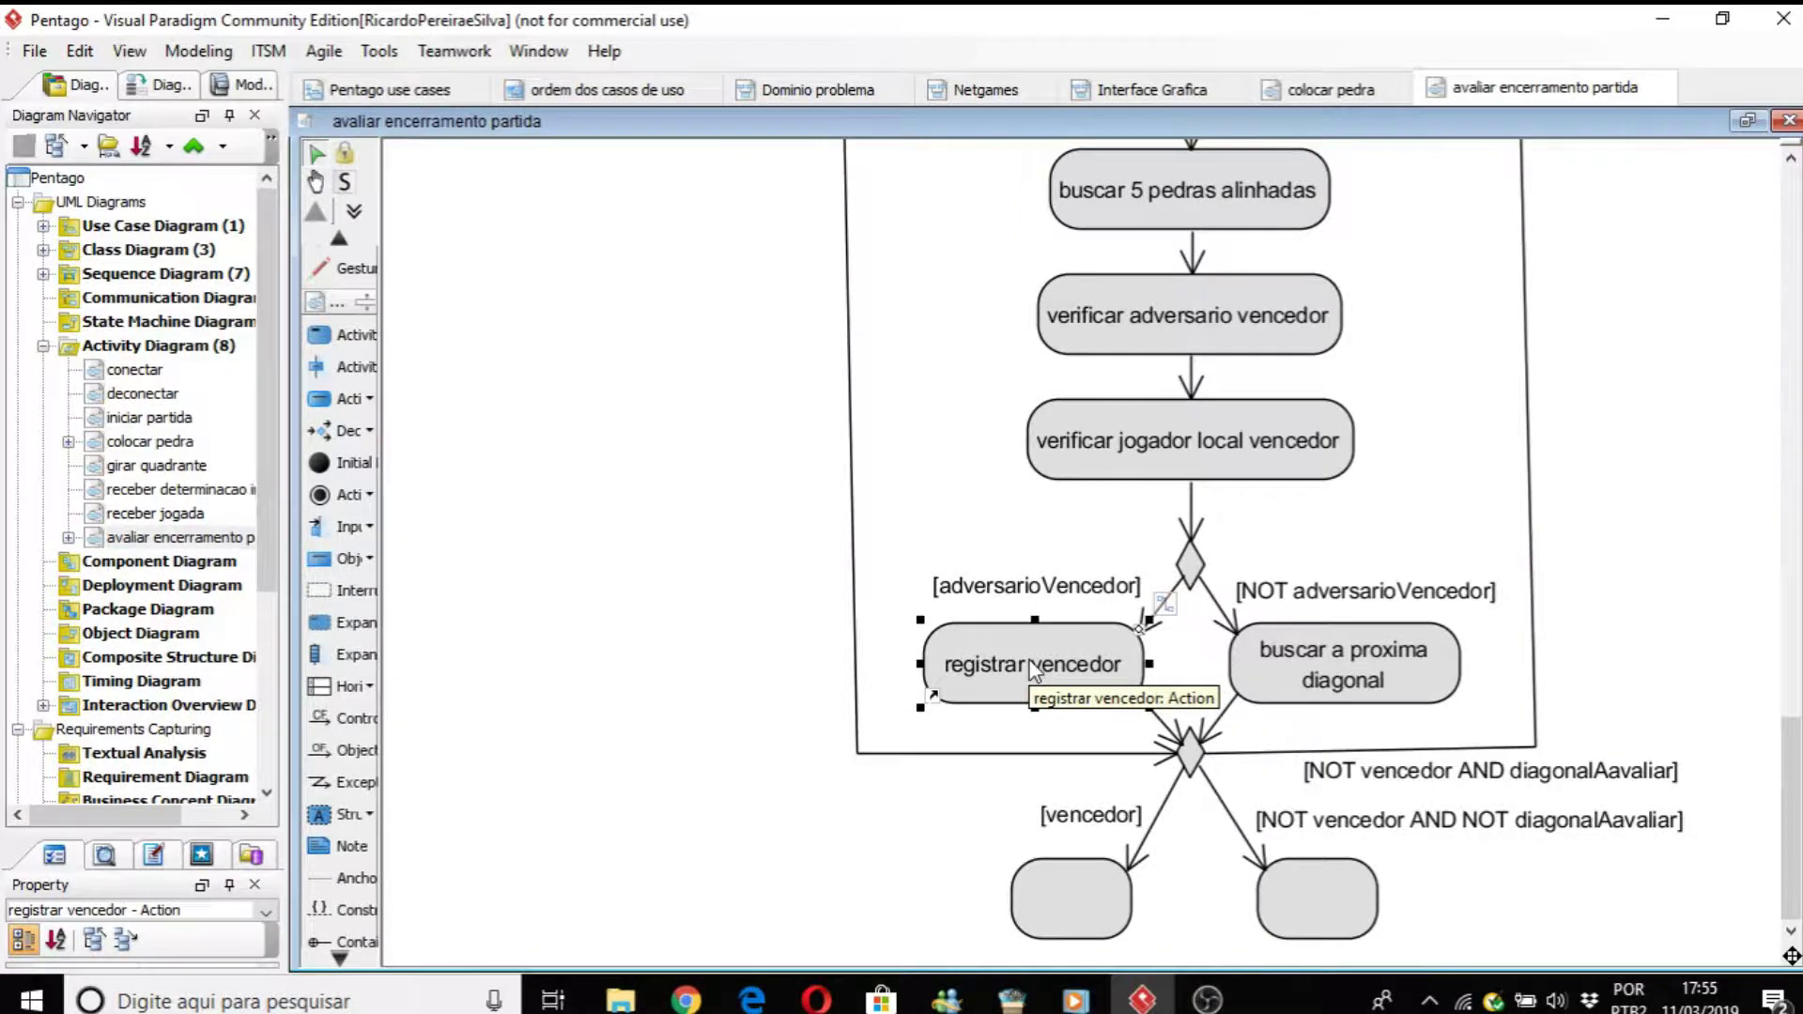
click(1180, 449)
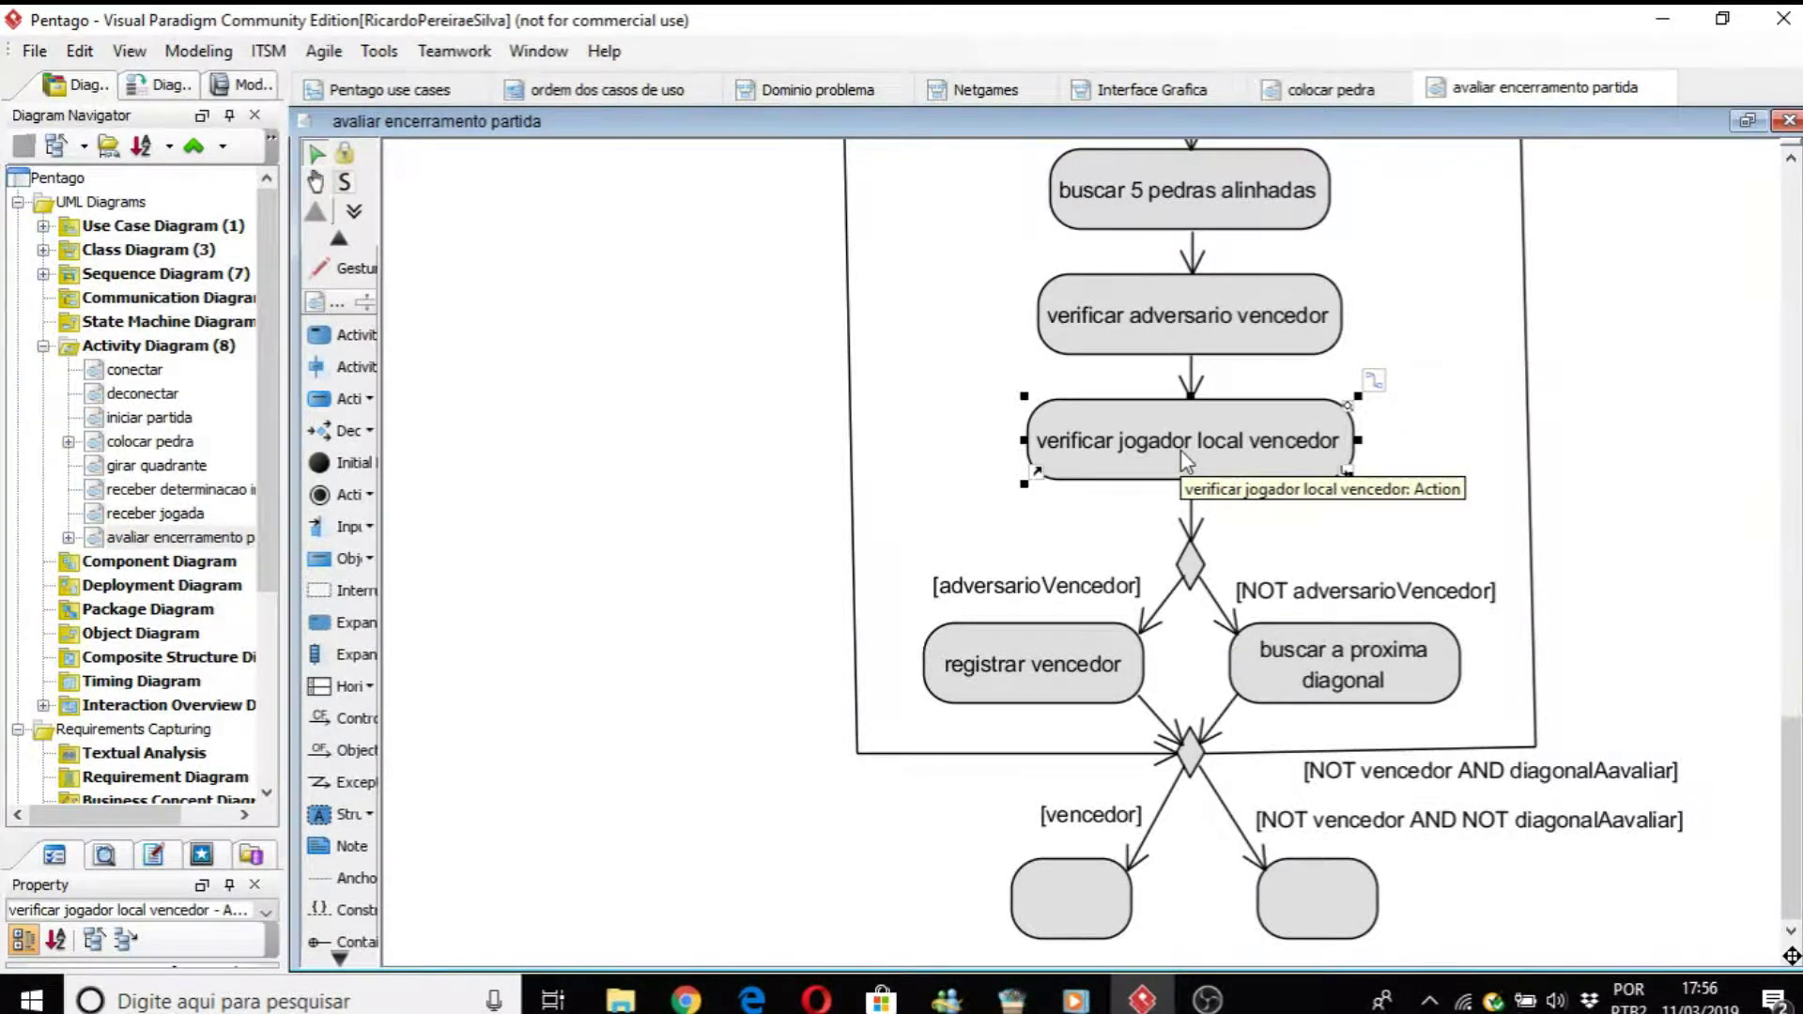
click(1037, 669)
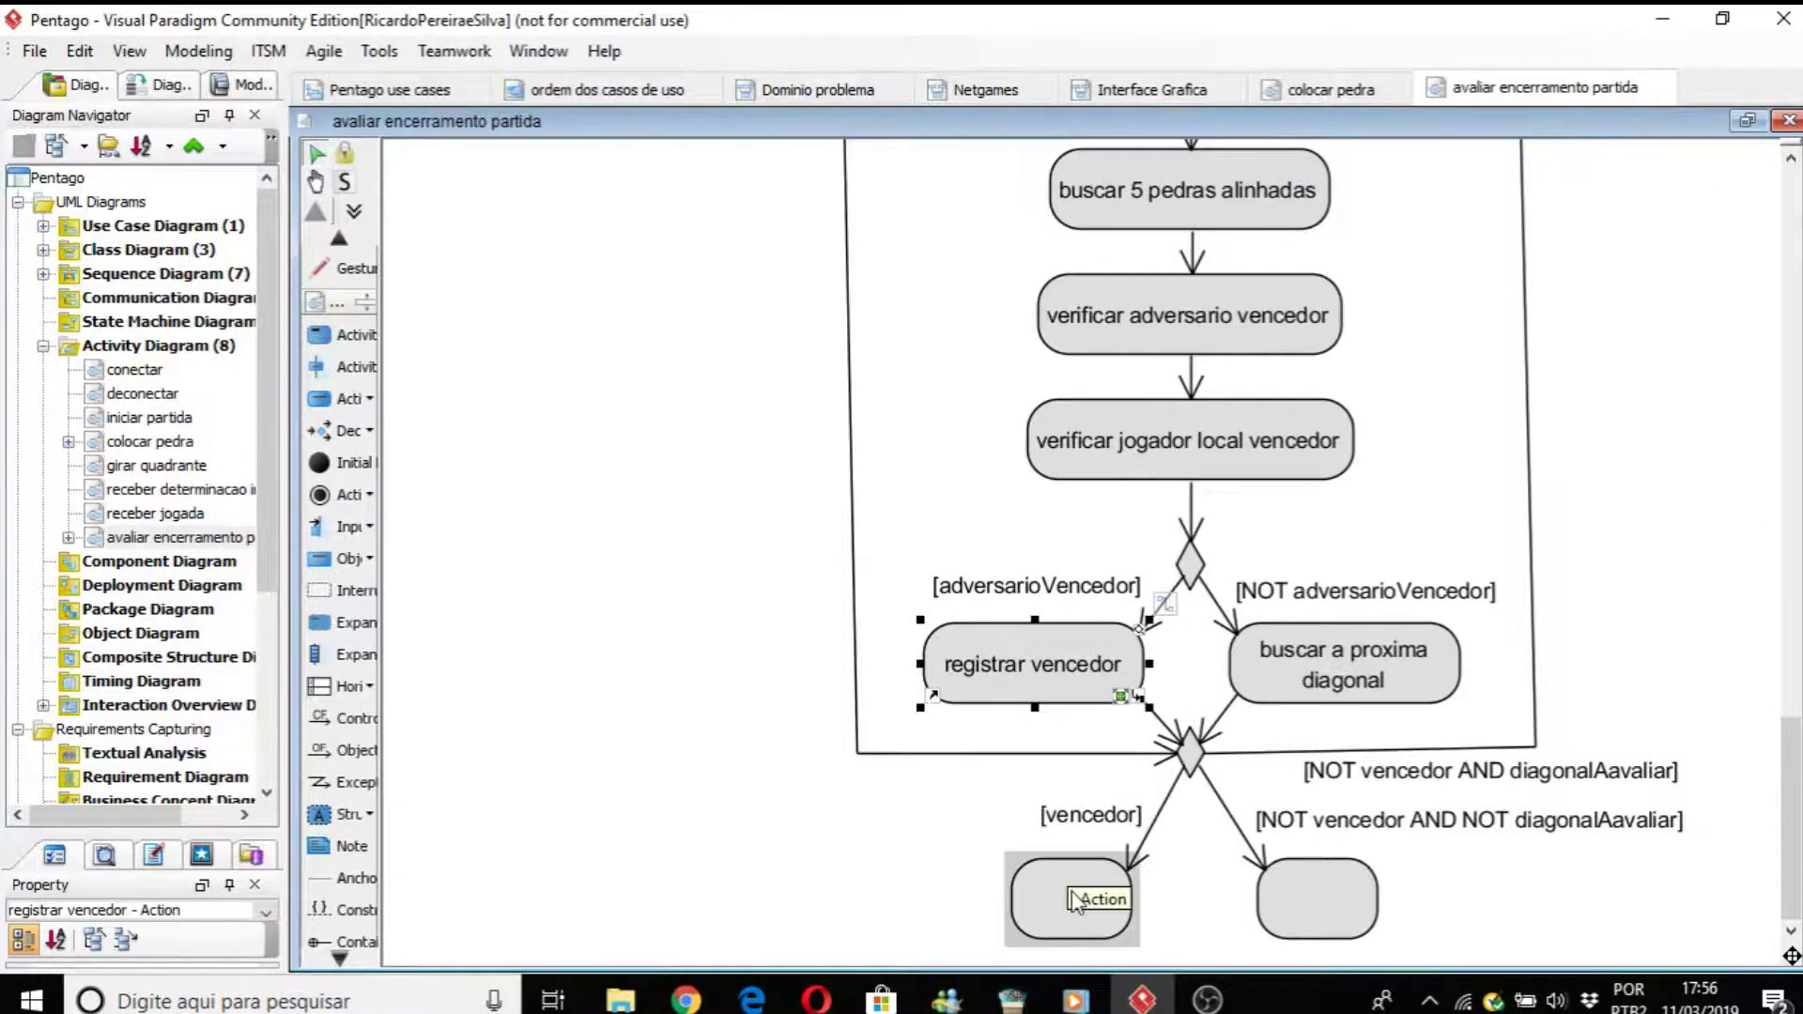
click(1158, 819)
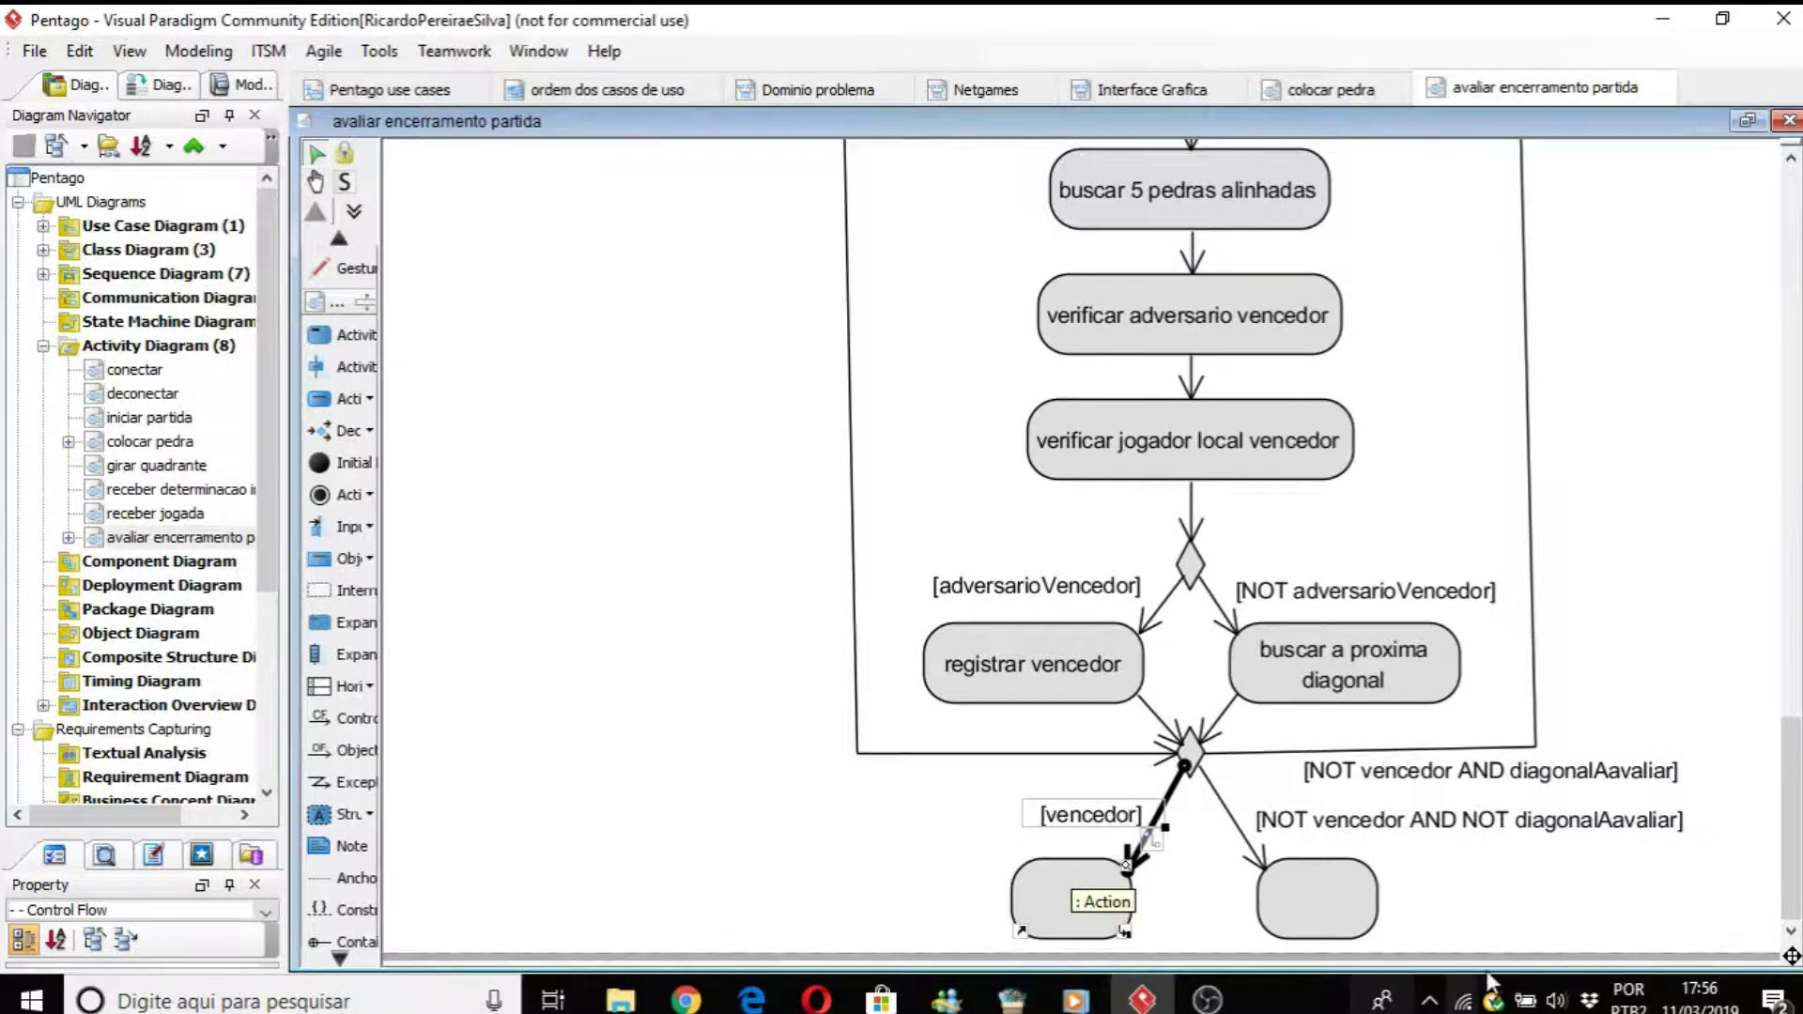
click(1334, 925)
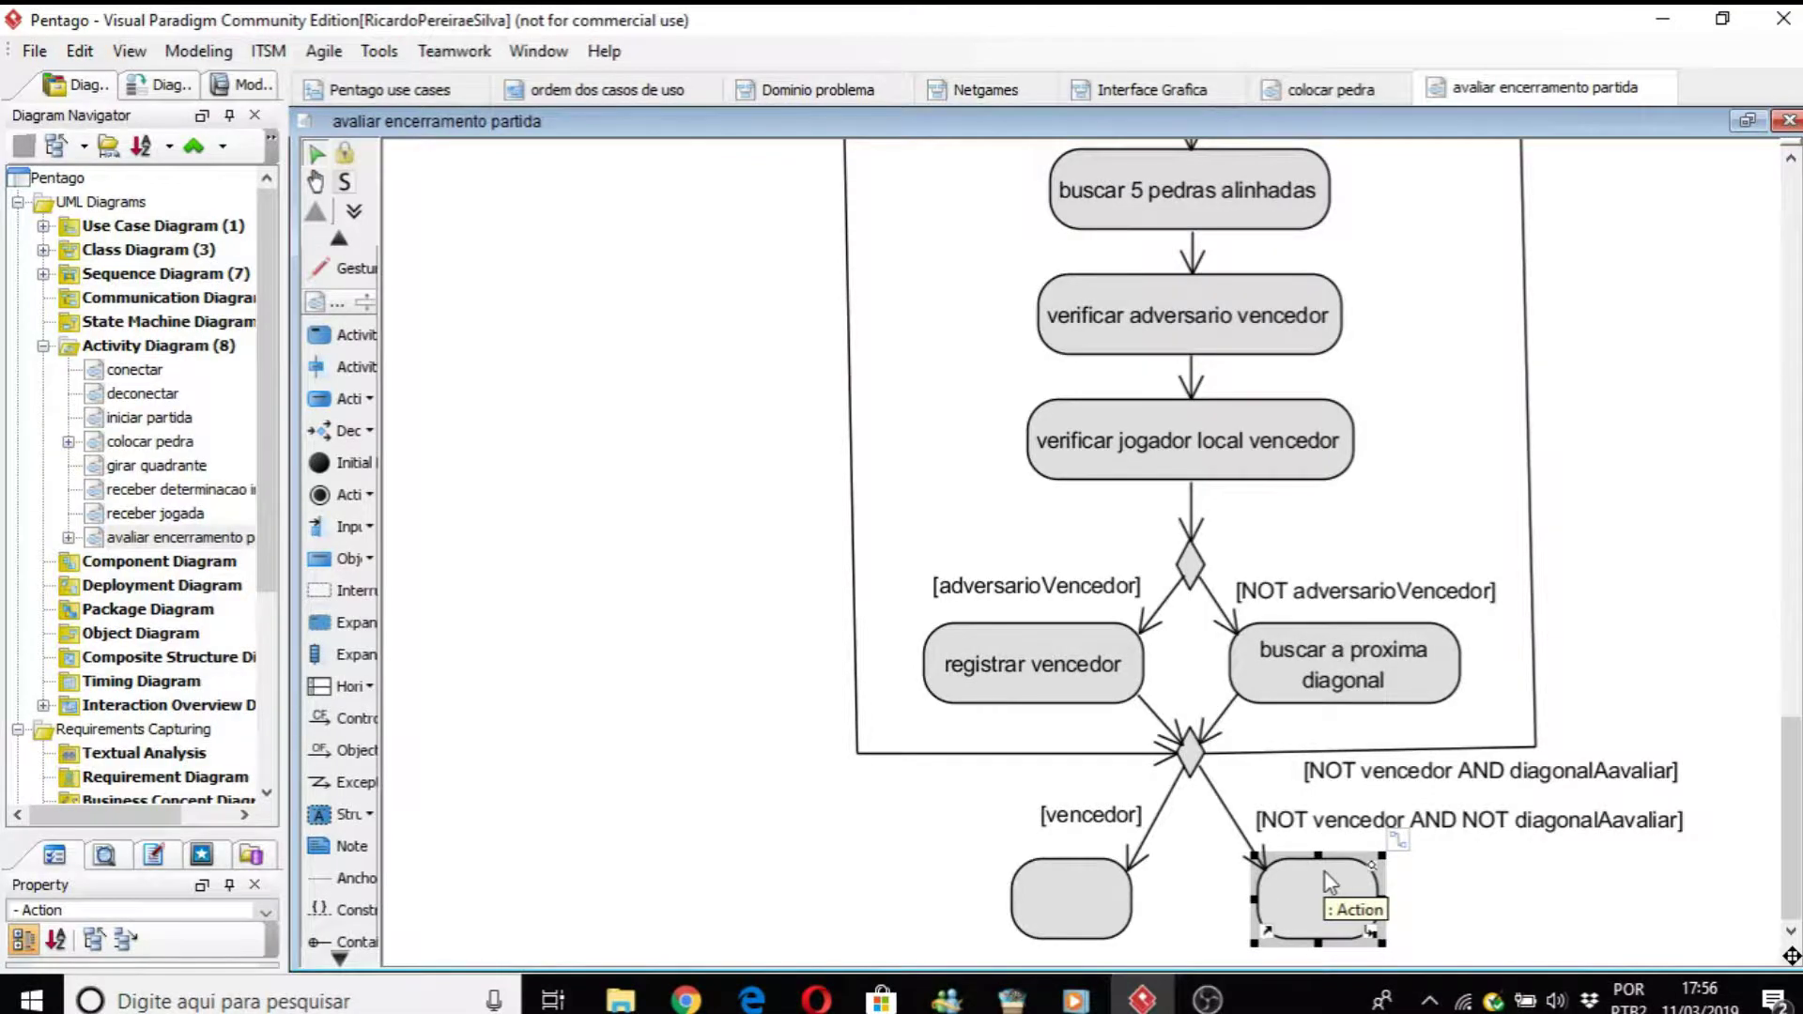
click(1247, 452)
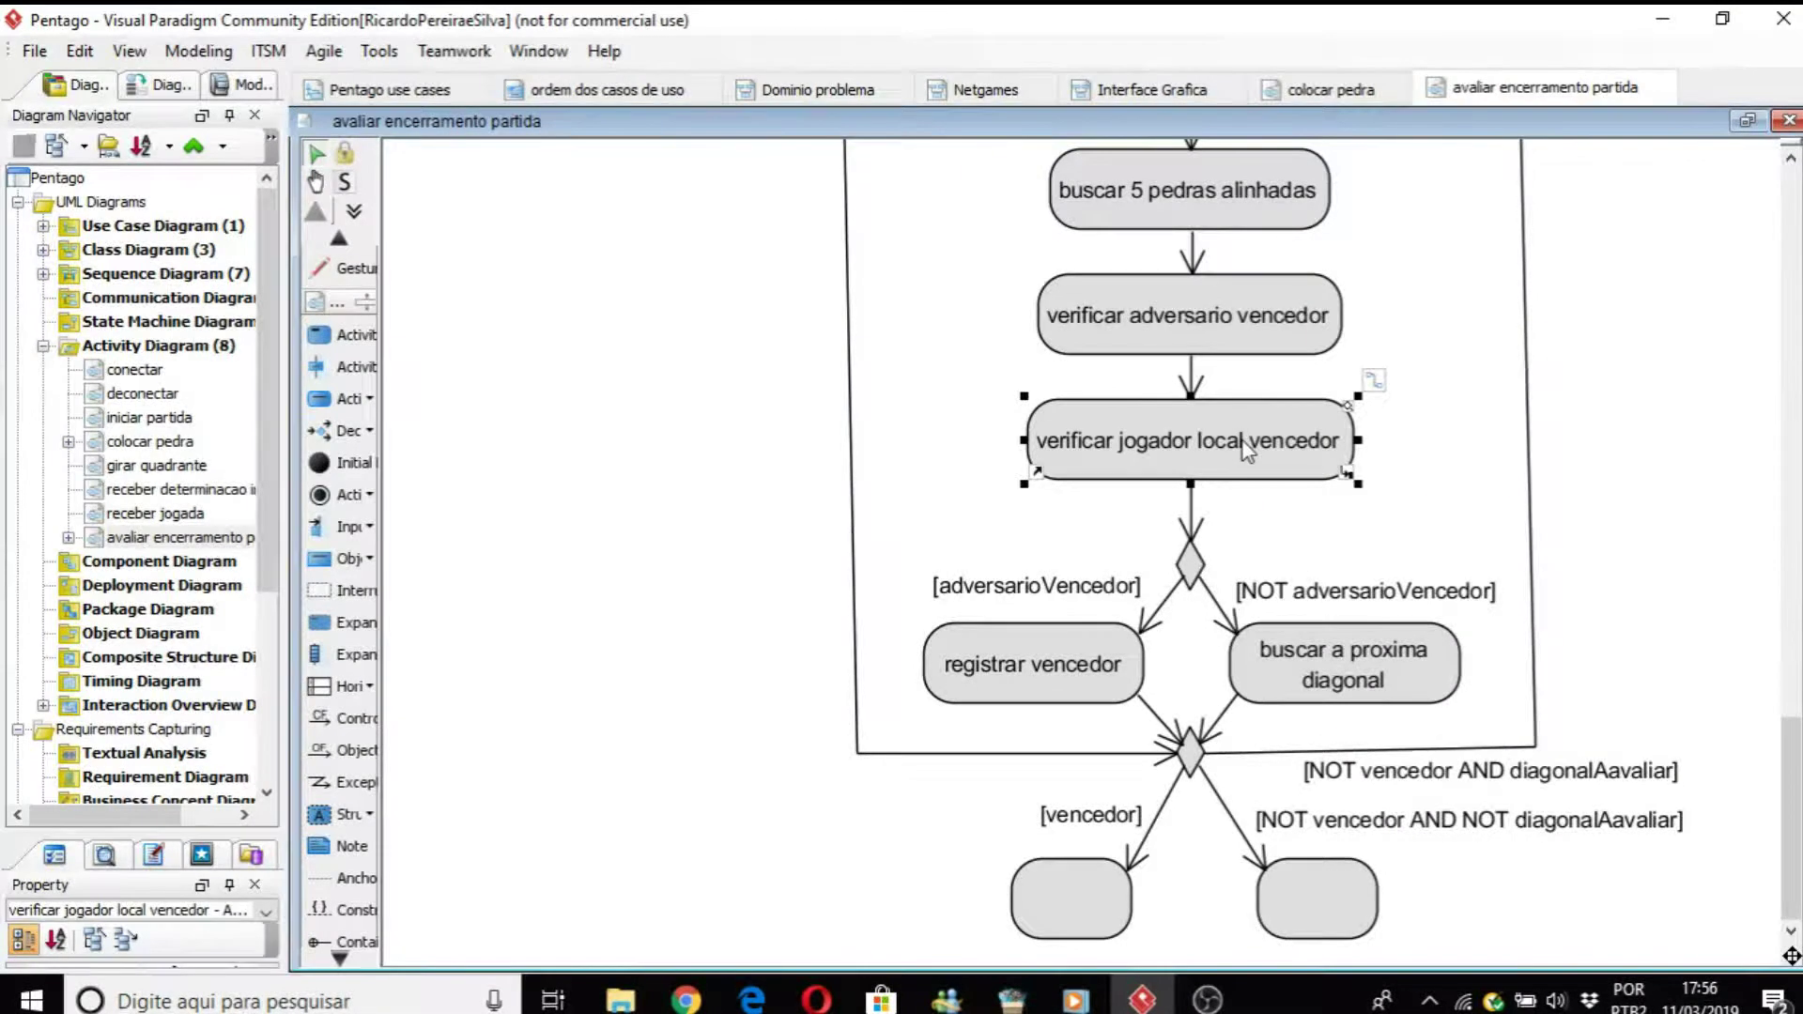
click(1326, 897)
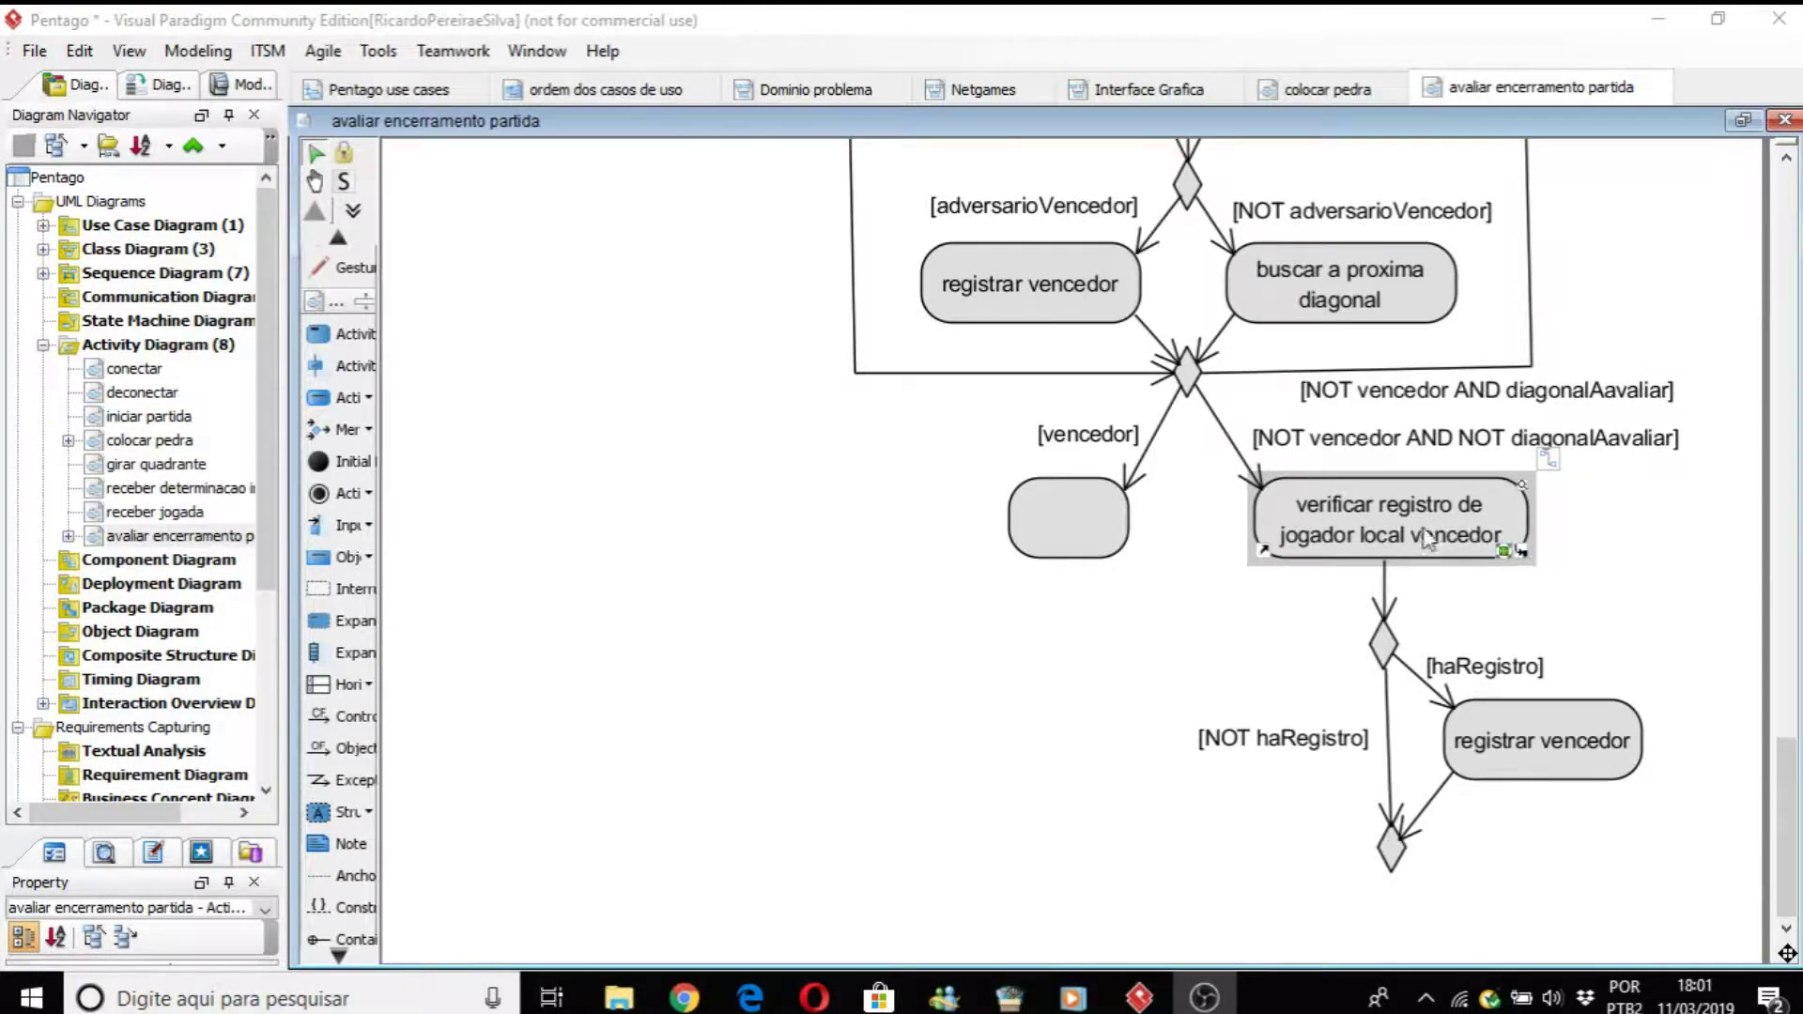
Step: Align the merge node that closes the [haRegistro] and [NOT haRegistro] branches vertically under the decision node that opens them
click(1611, 592)
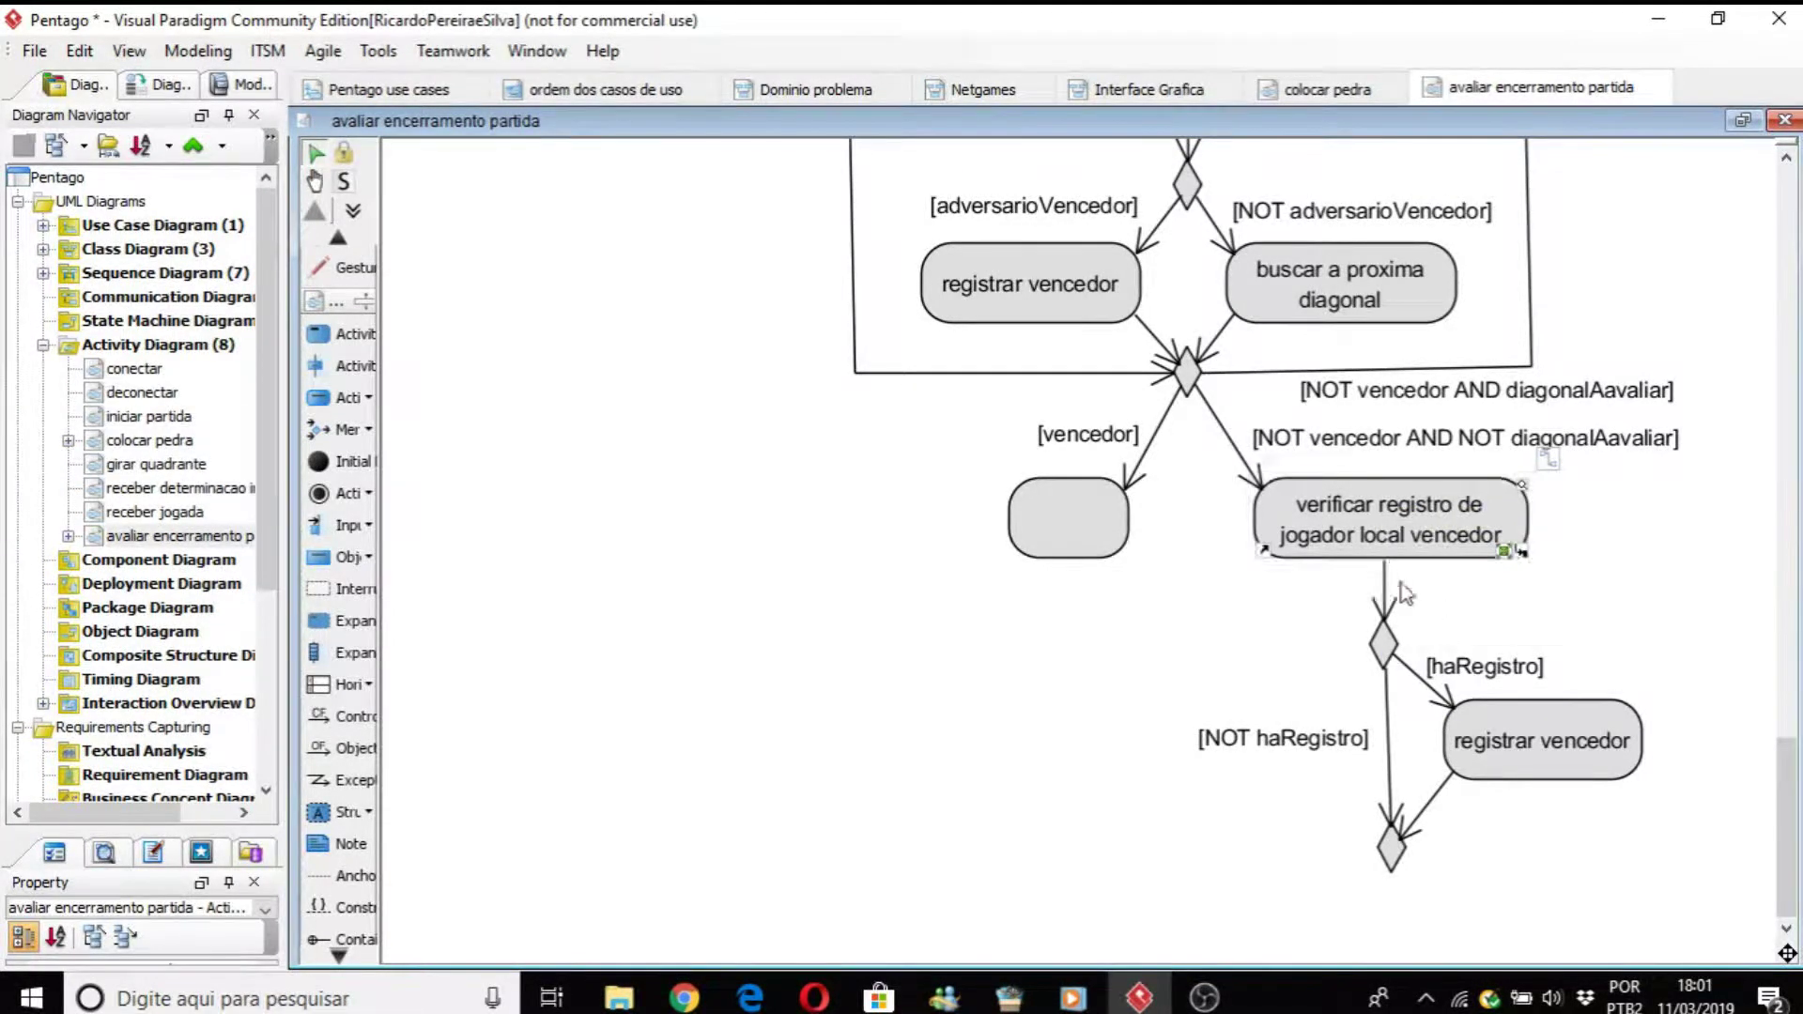
click(1444, 690)
click(1513, 739)
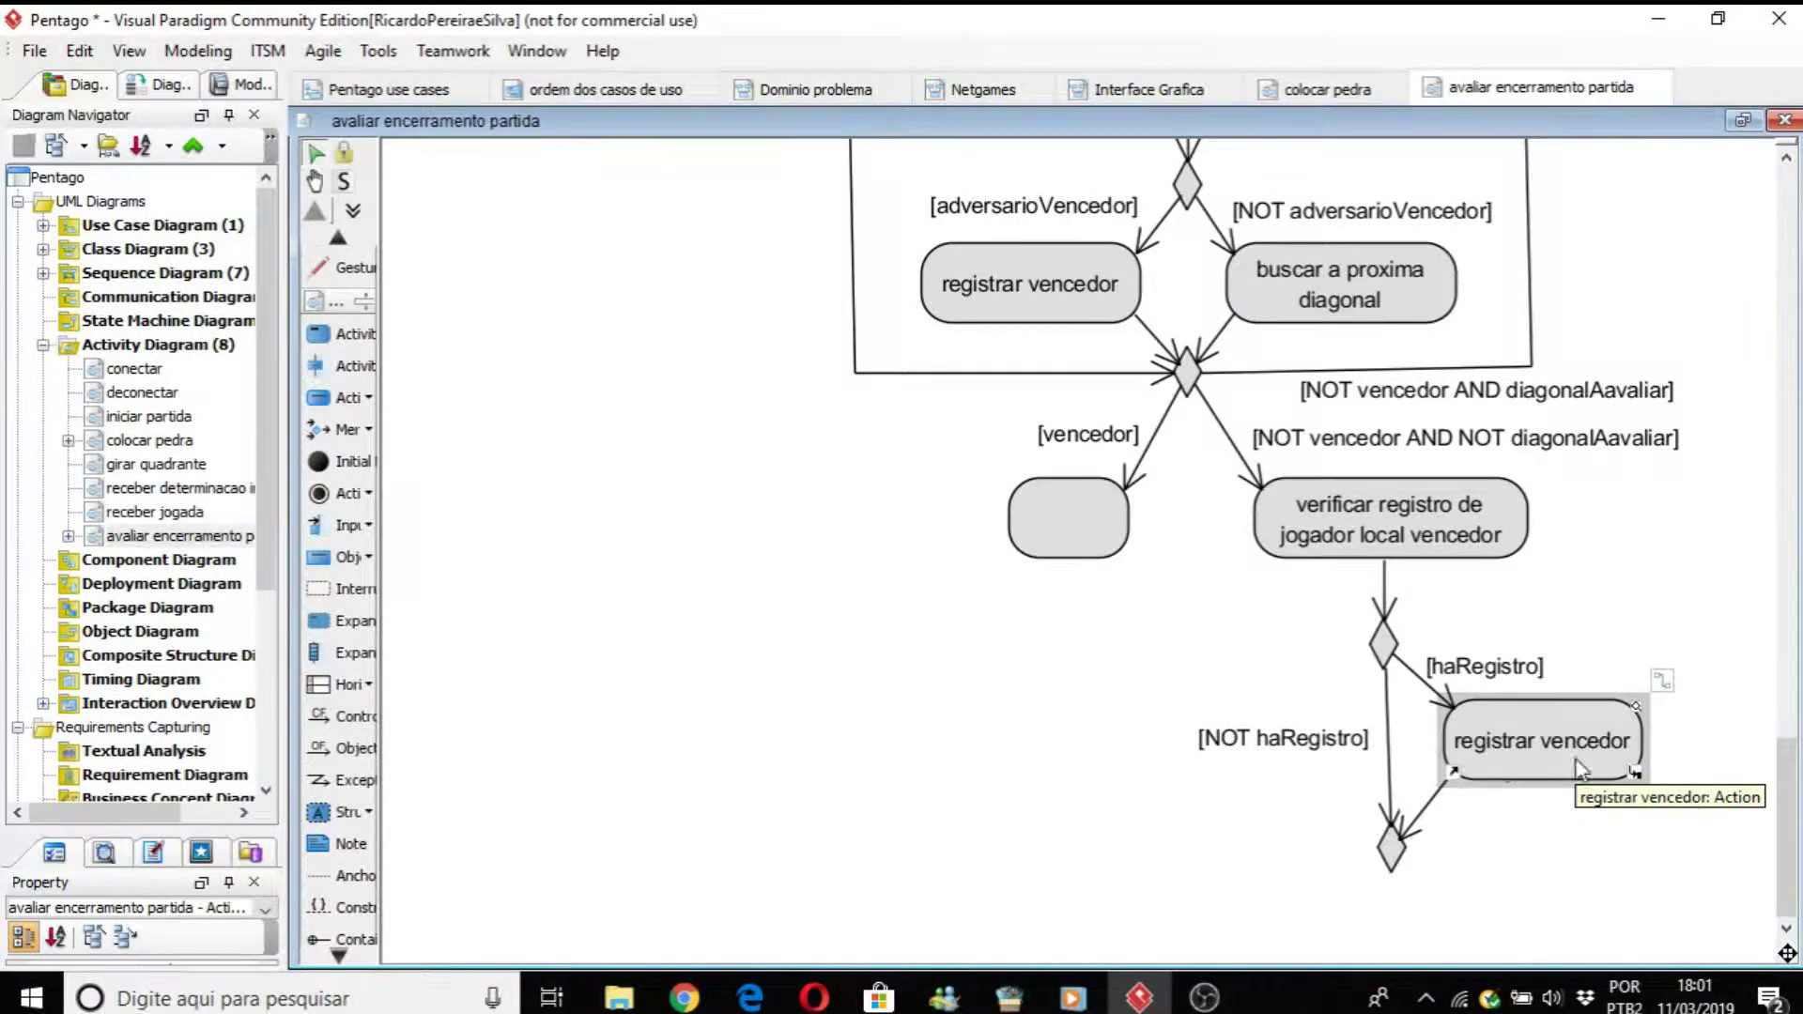
drag(1388, 855, 1380, 858)
click(1487, 853)
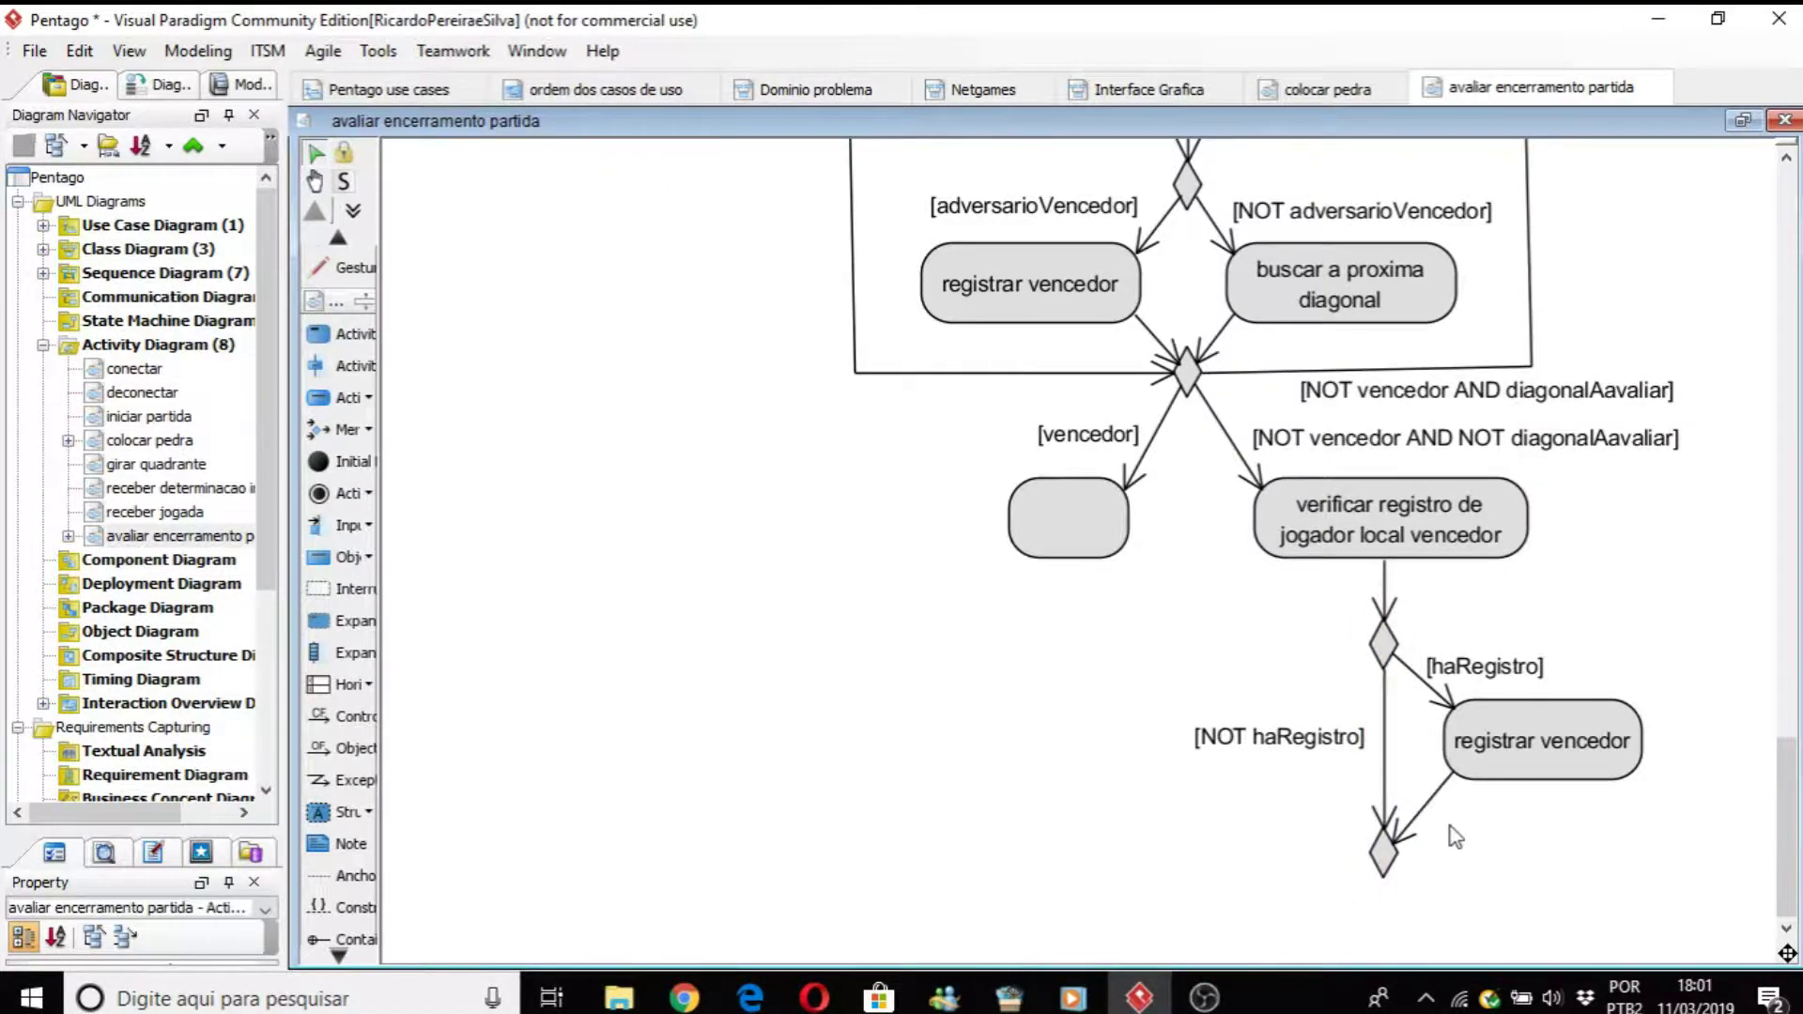
Step: Reconnect the end of the [vencedor] control flow from the empty action to the merge node closing the [haRegistro] branches
click(1146, 451)
click(1136, 470)
click(1152, 453)
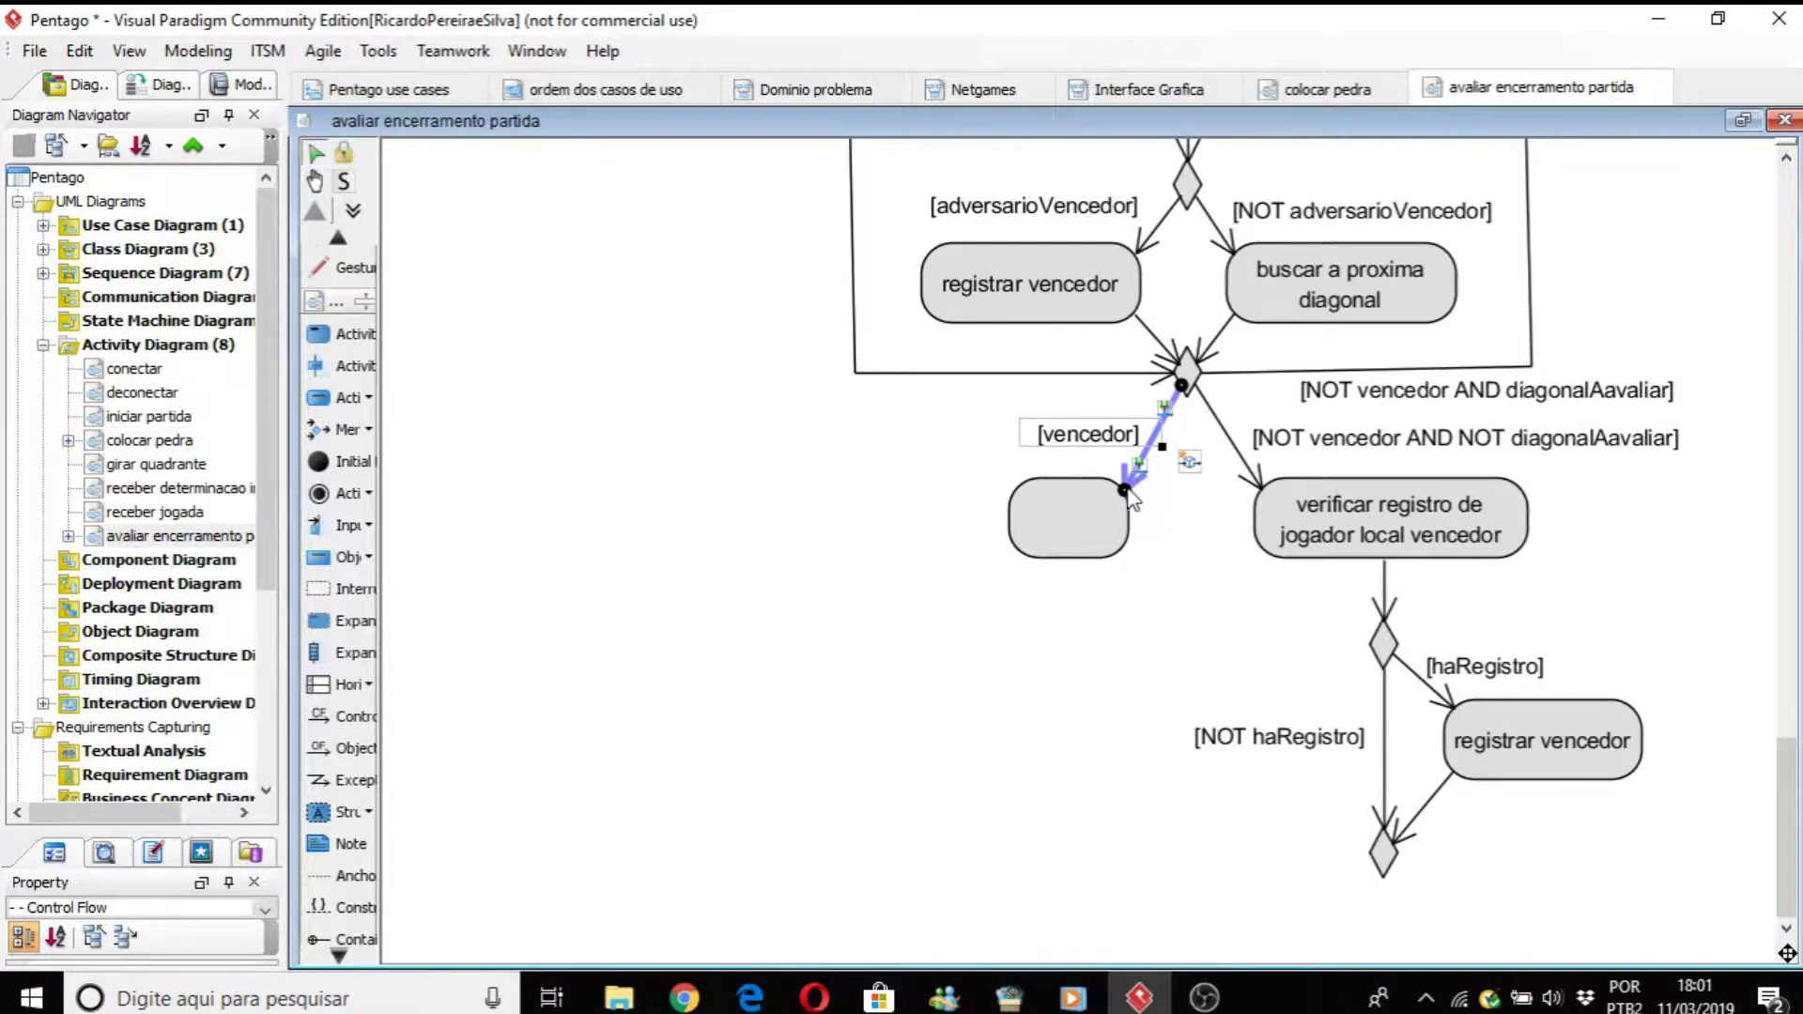
drag(1127, 491, 1378, 839)
Step: Delete the disconnected unnamed action from the diagram and from the repository
click(1069, 542)
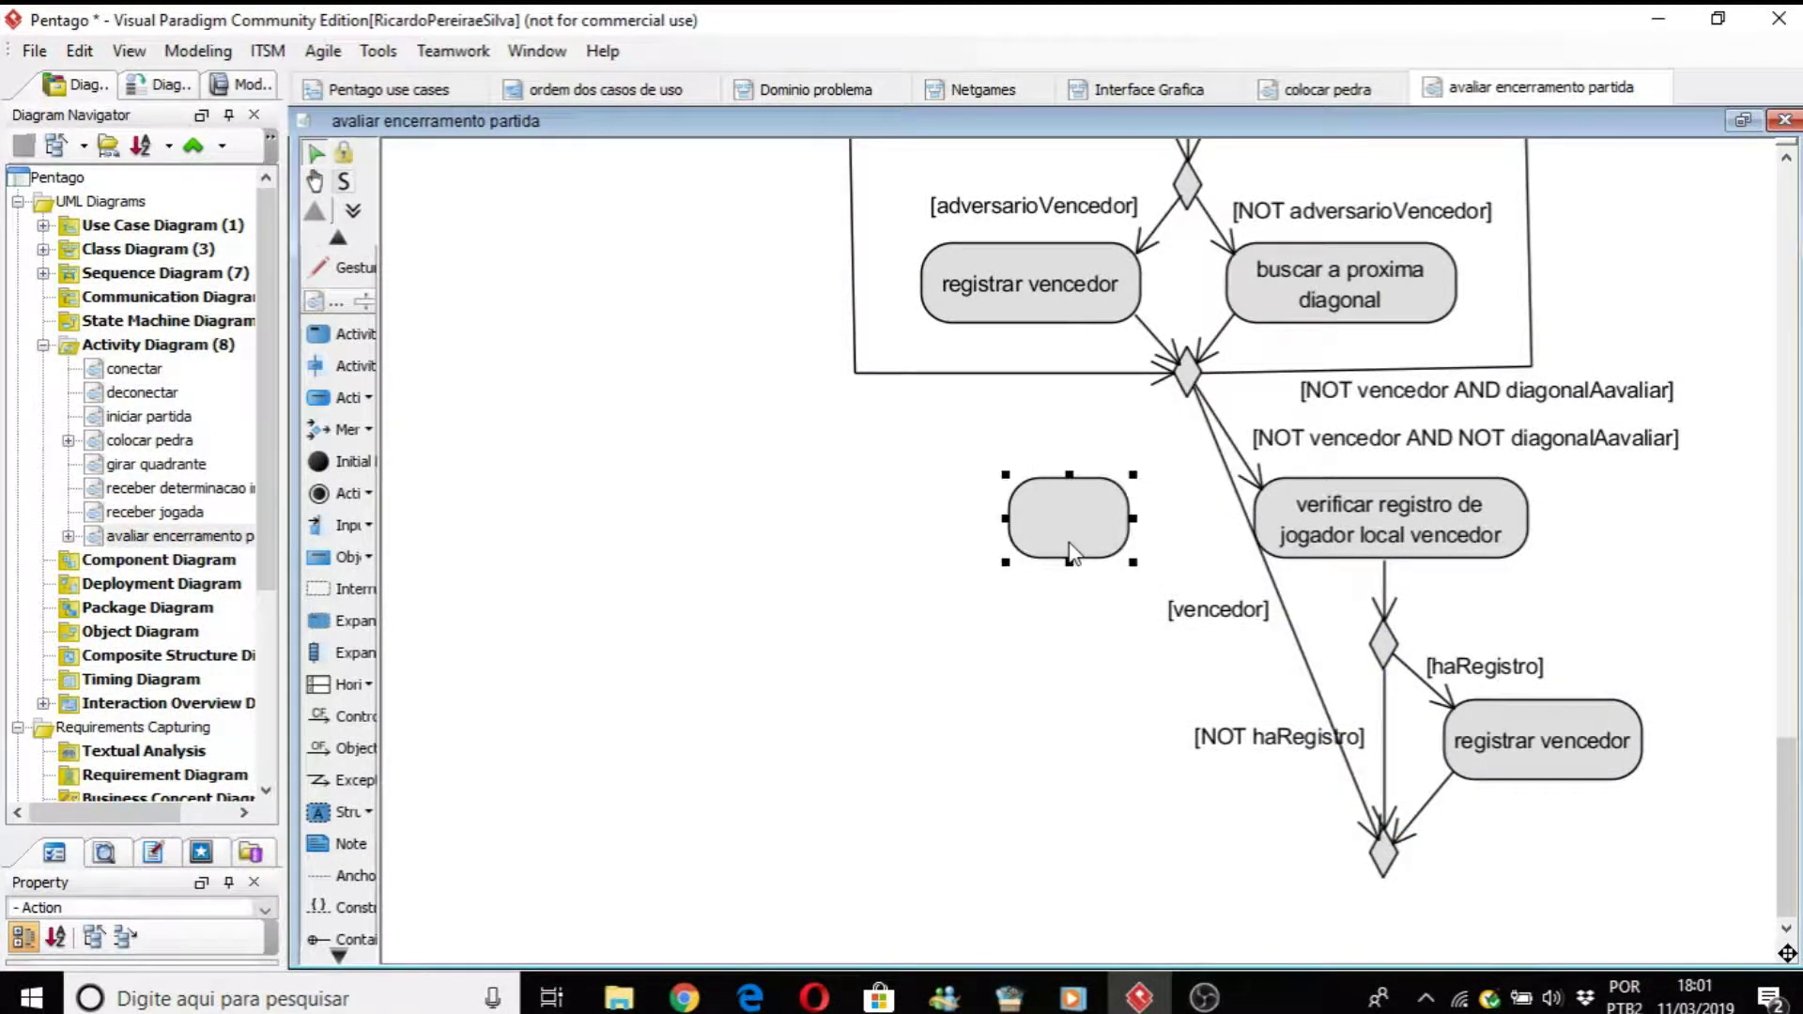
key(Delete)
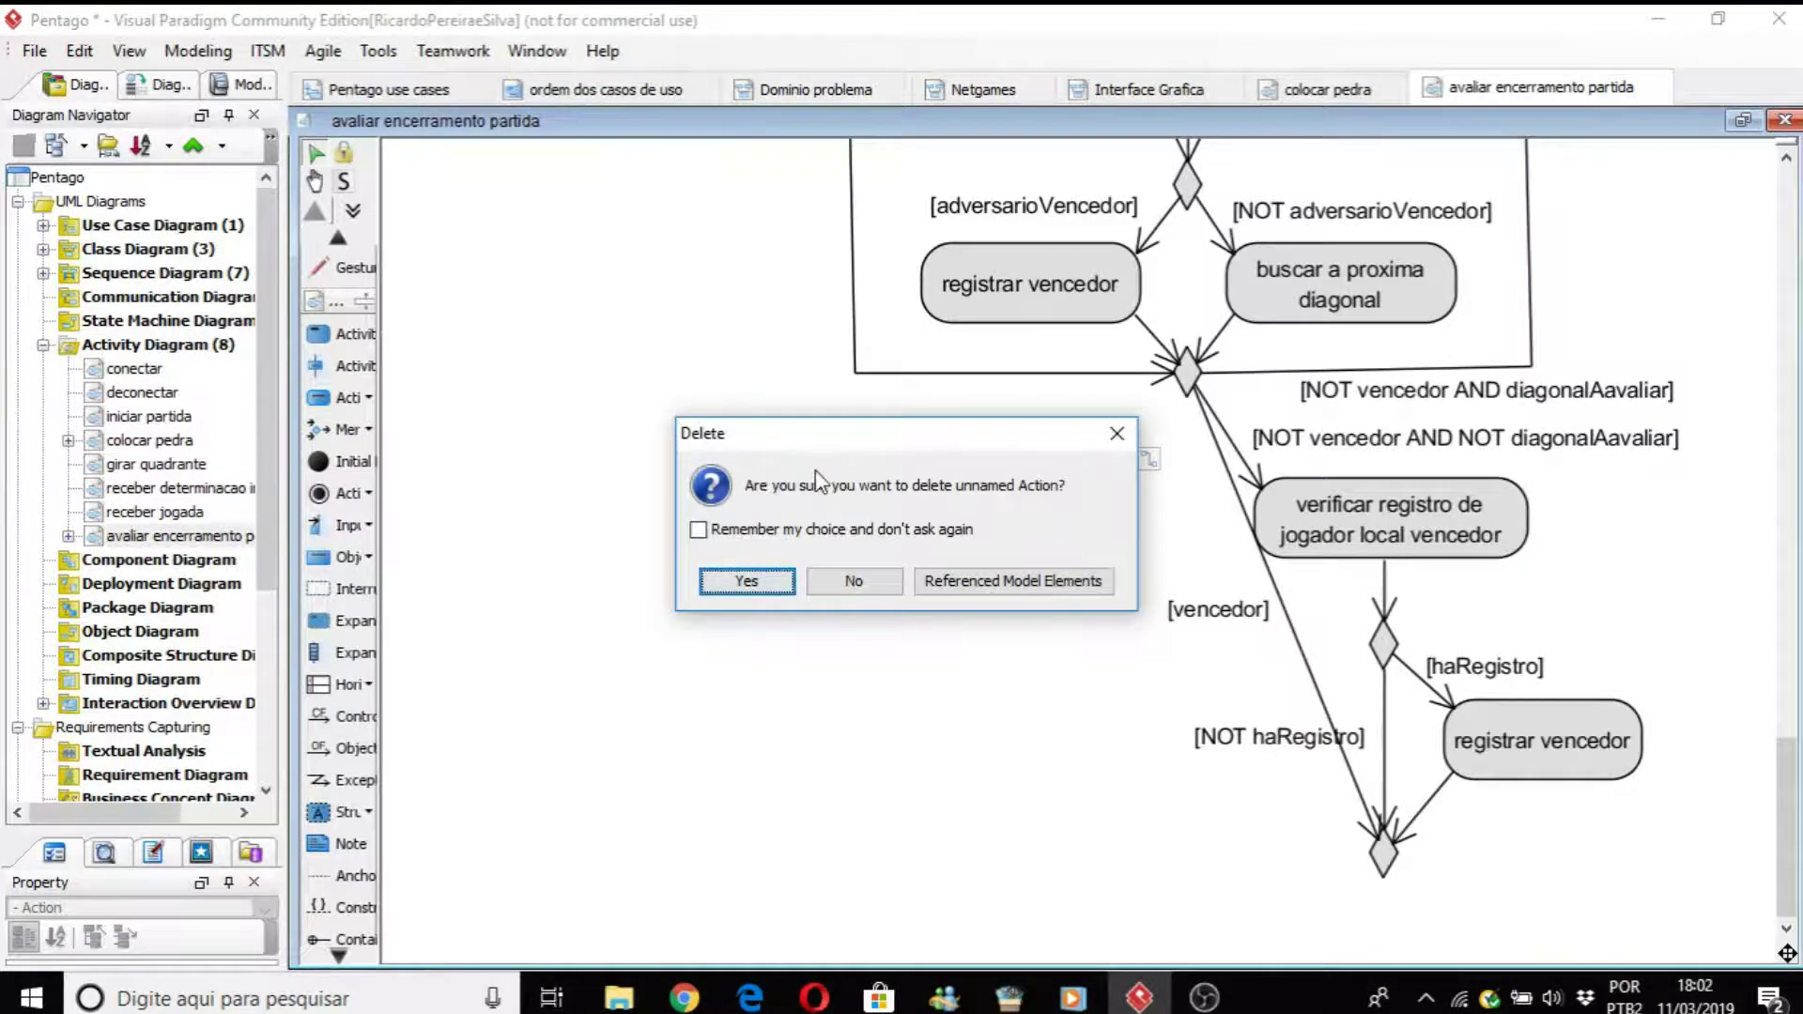
click(749, 581)
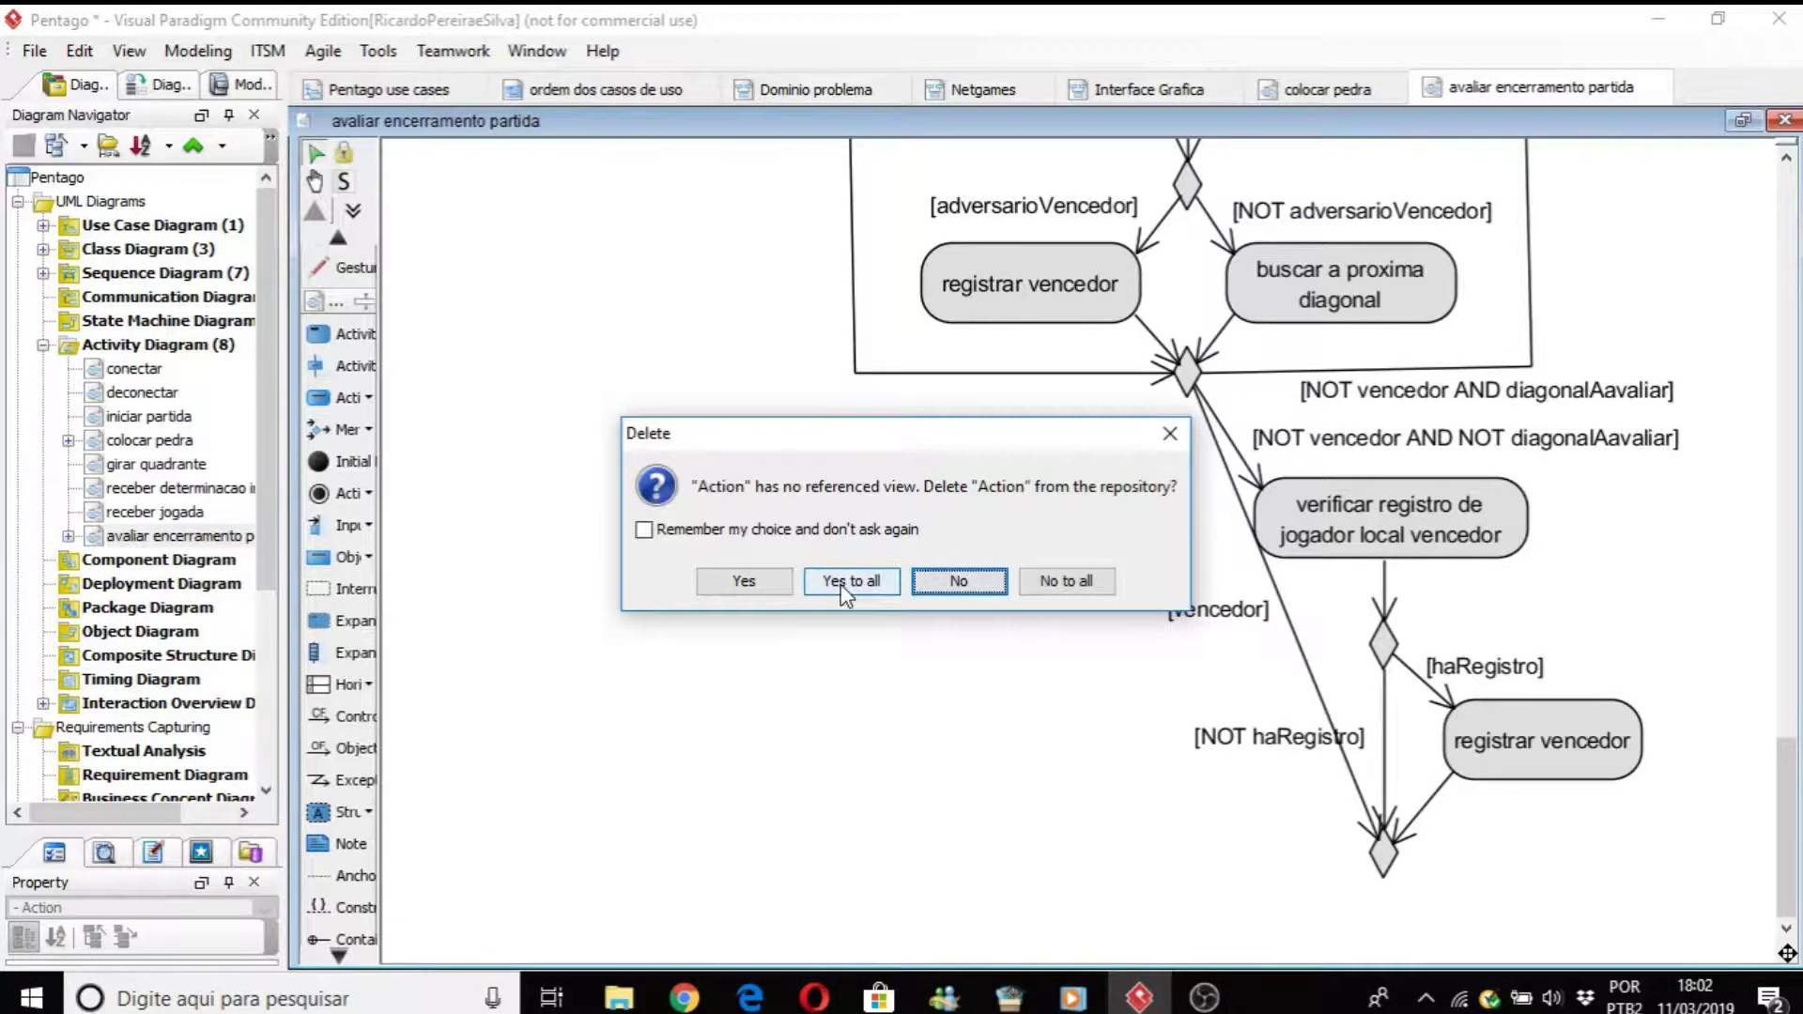
click(851, 581)
Step: Route the [vencedor] flow with two bends clear of the [NOT haRegistro] branch, and place its label beside the flow's upper segment
drag(1303, 669, 1047, 577)
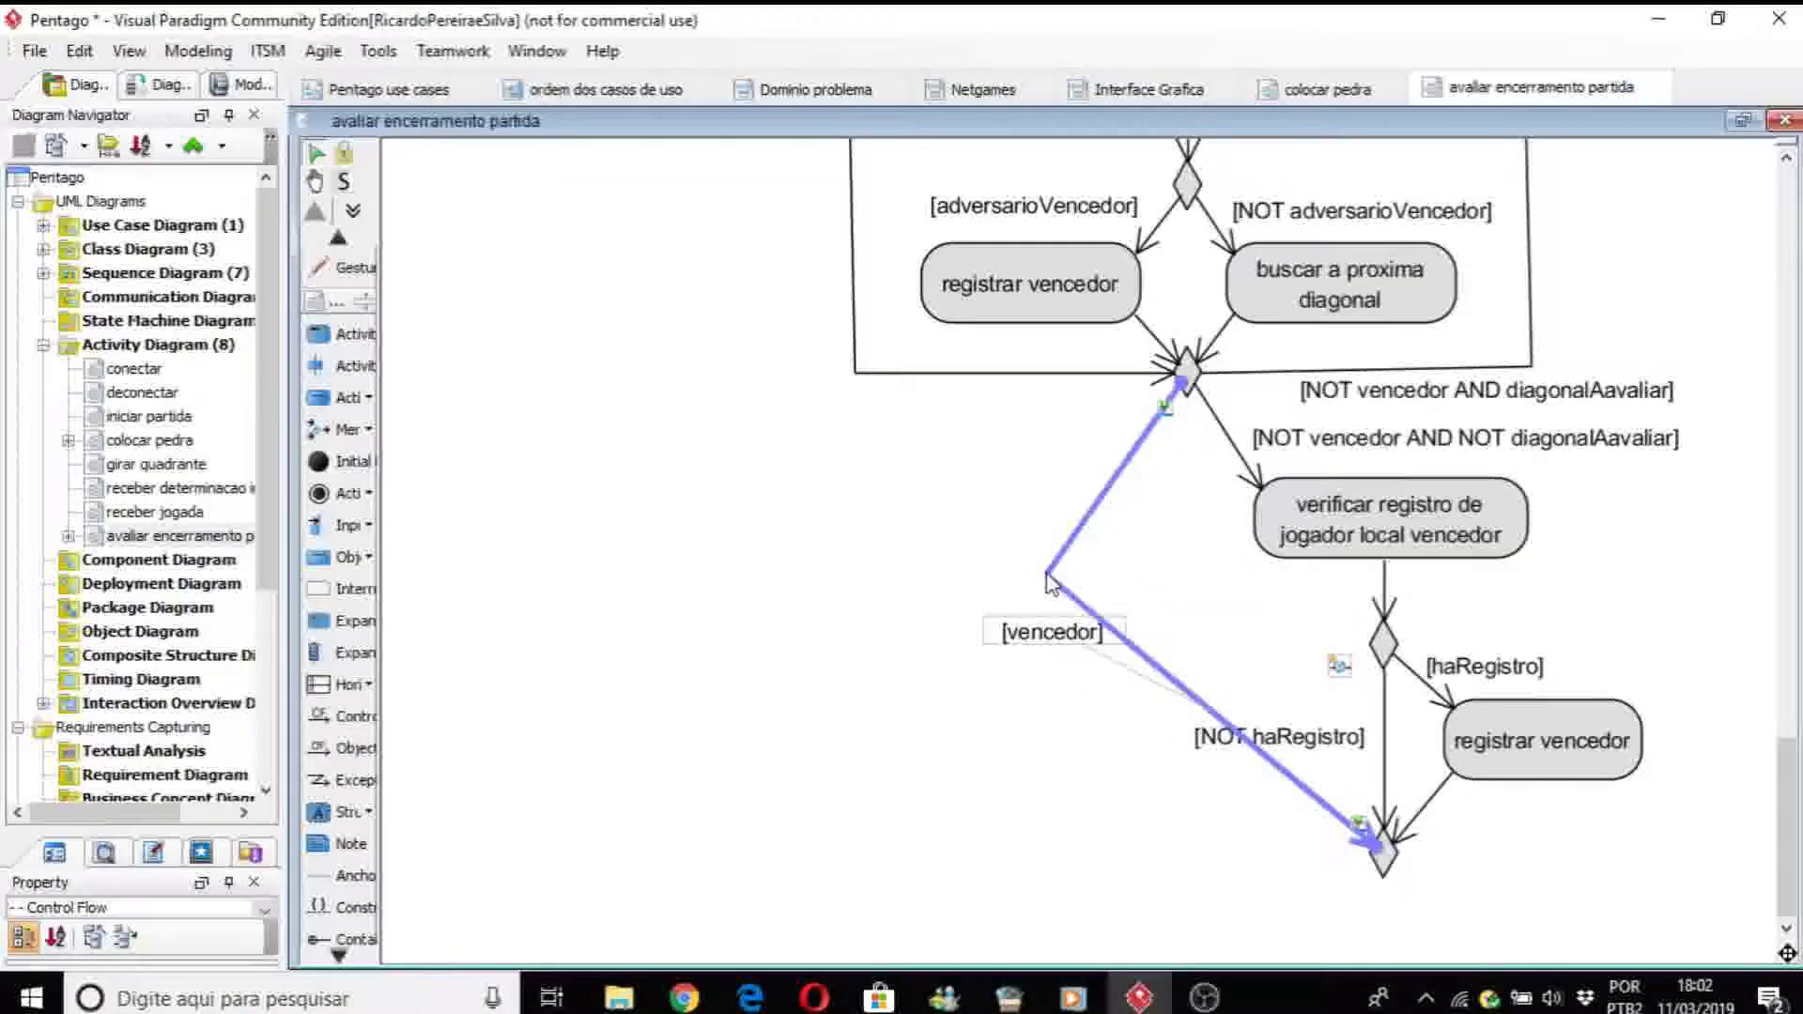
drag(1211, 709, 1033, 484)
click(1144, 668)
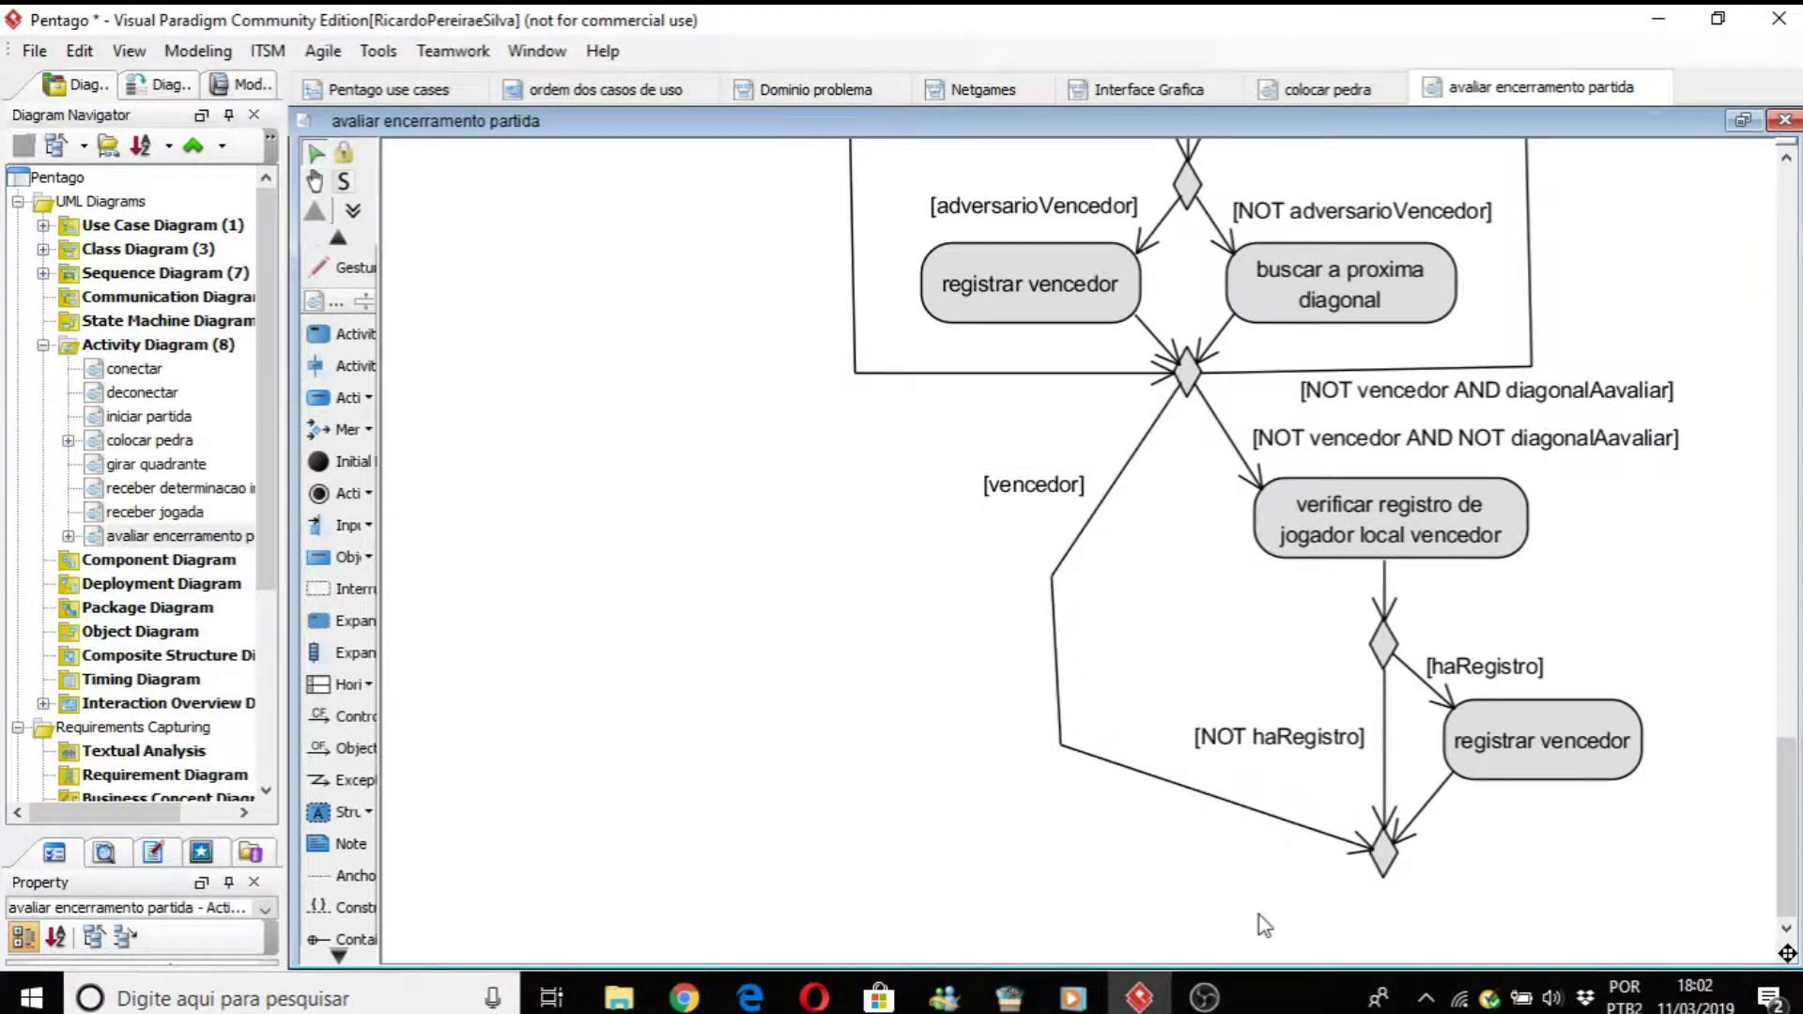
Step: Examine the [vencedor], [haRegistro] and [NOT haRegistro] paths leading to the final merge node, and the diagonal evaluation's exit conditions
click(1389, 855)
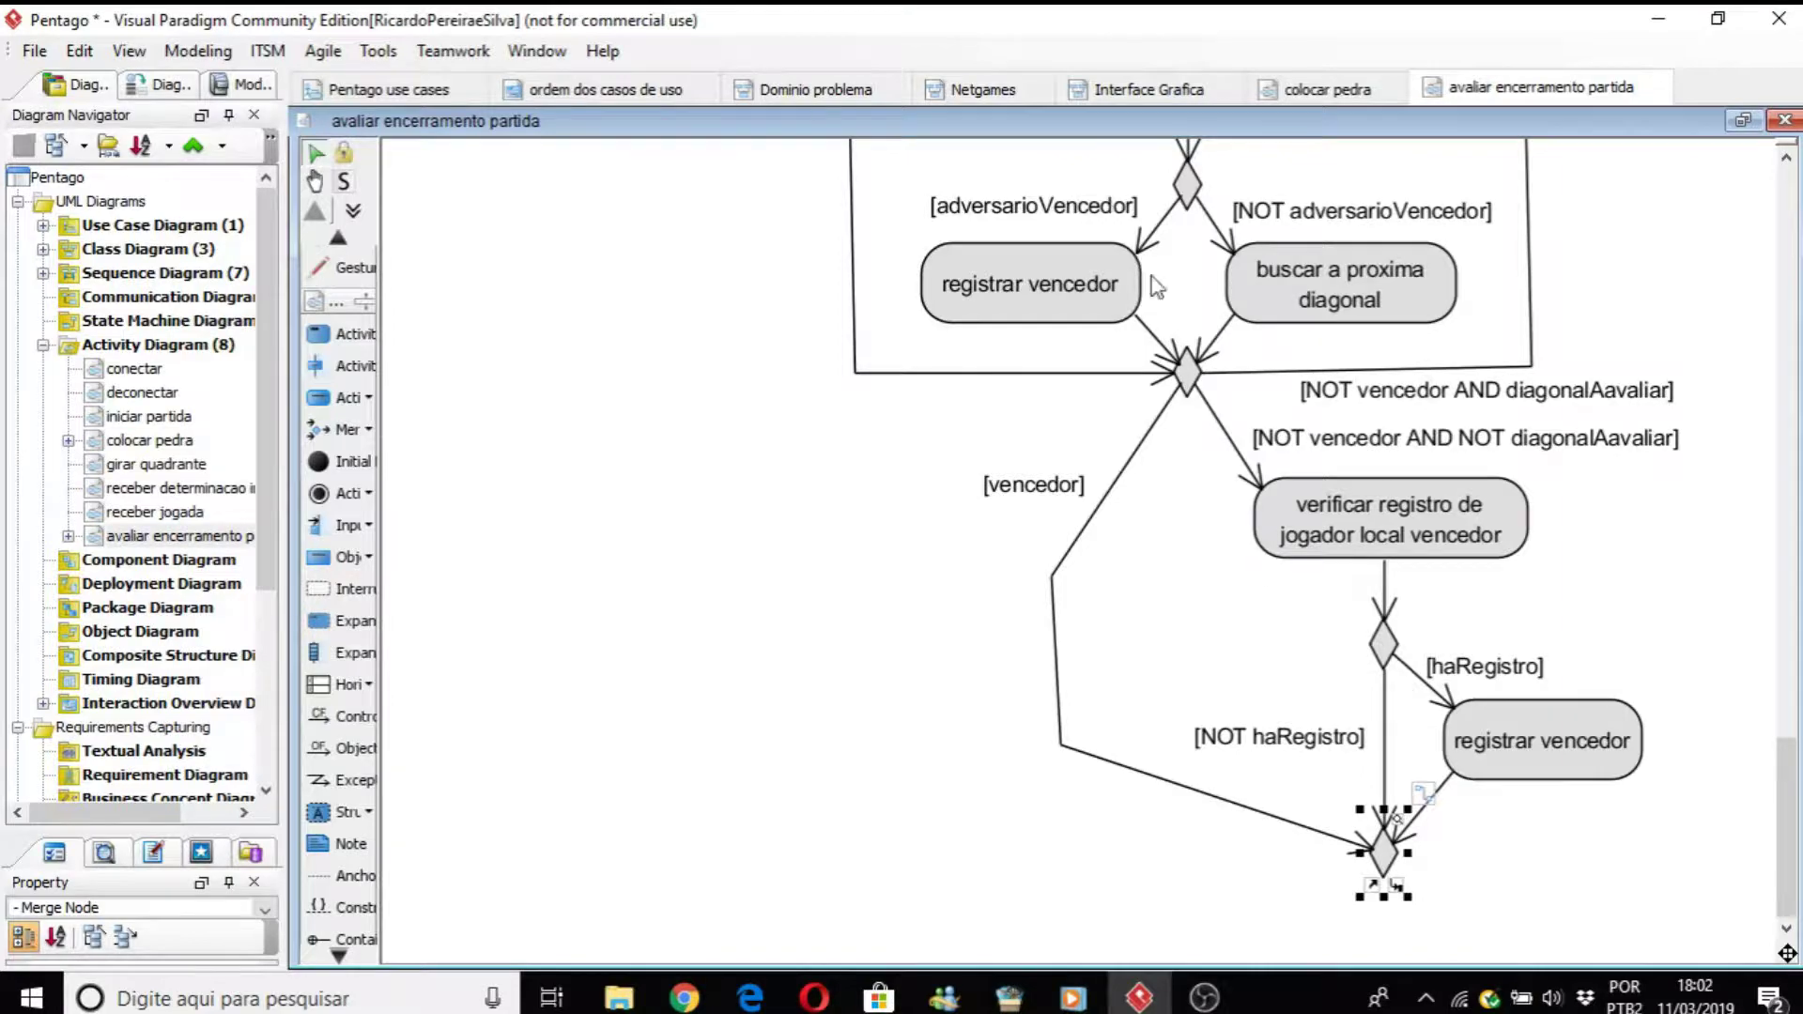
click(1089, 524)
click(1089, 533)
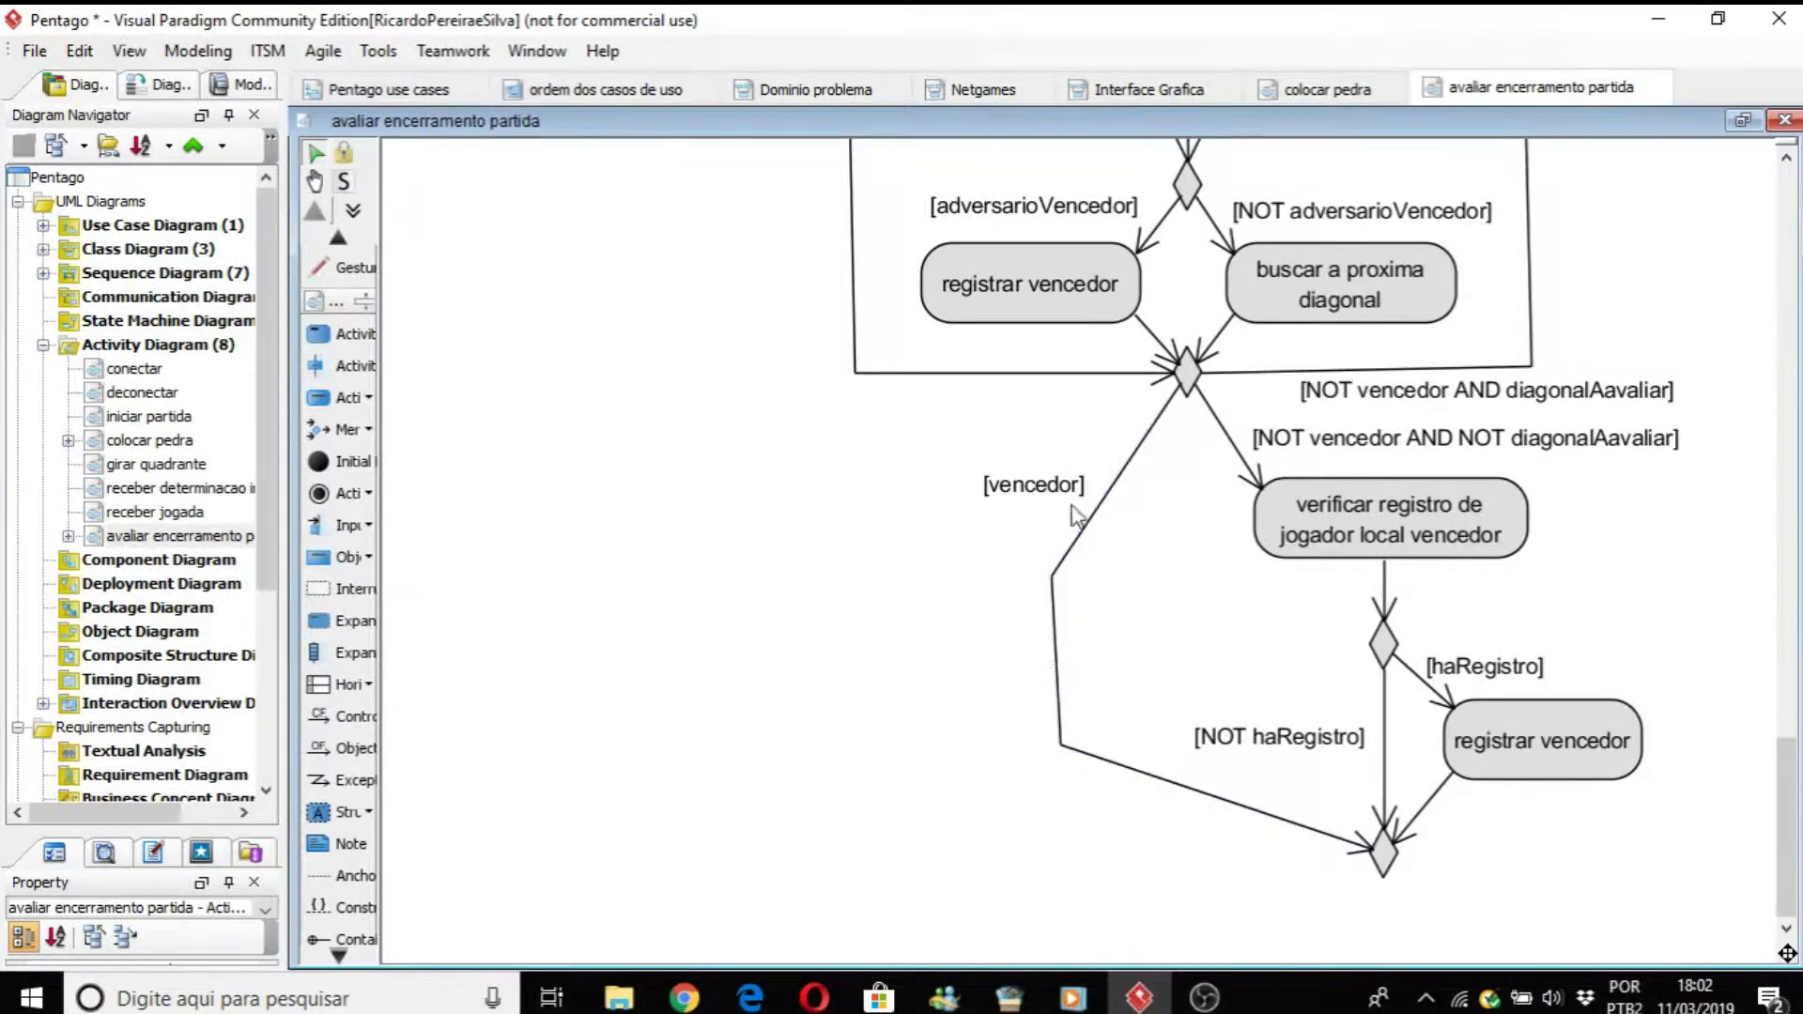
click(1020, 764)
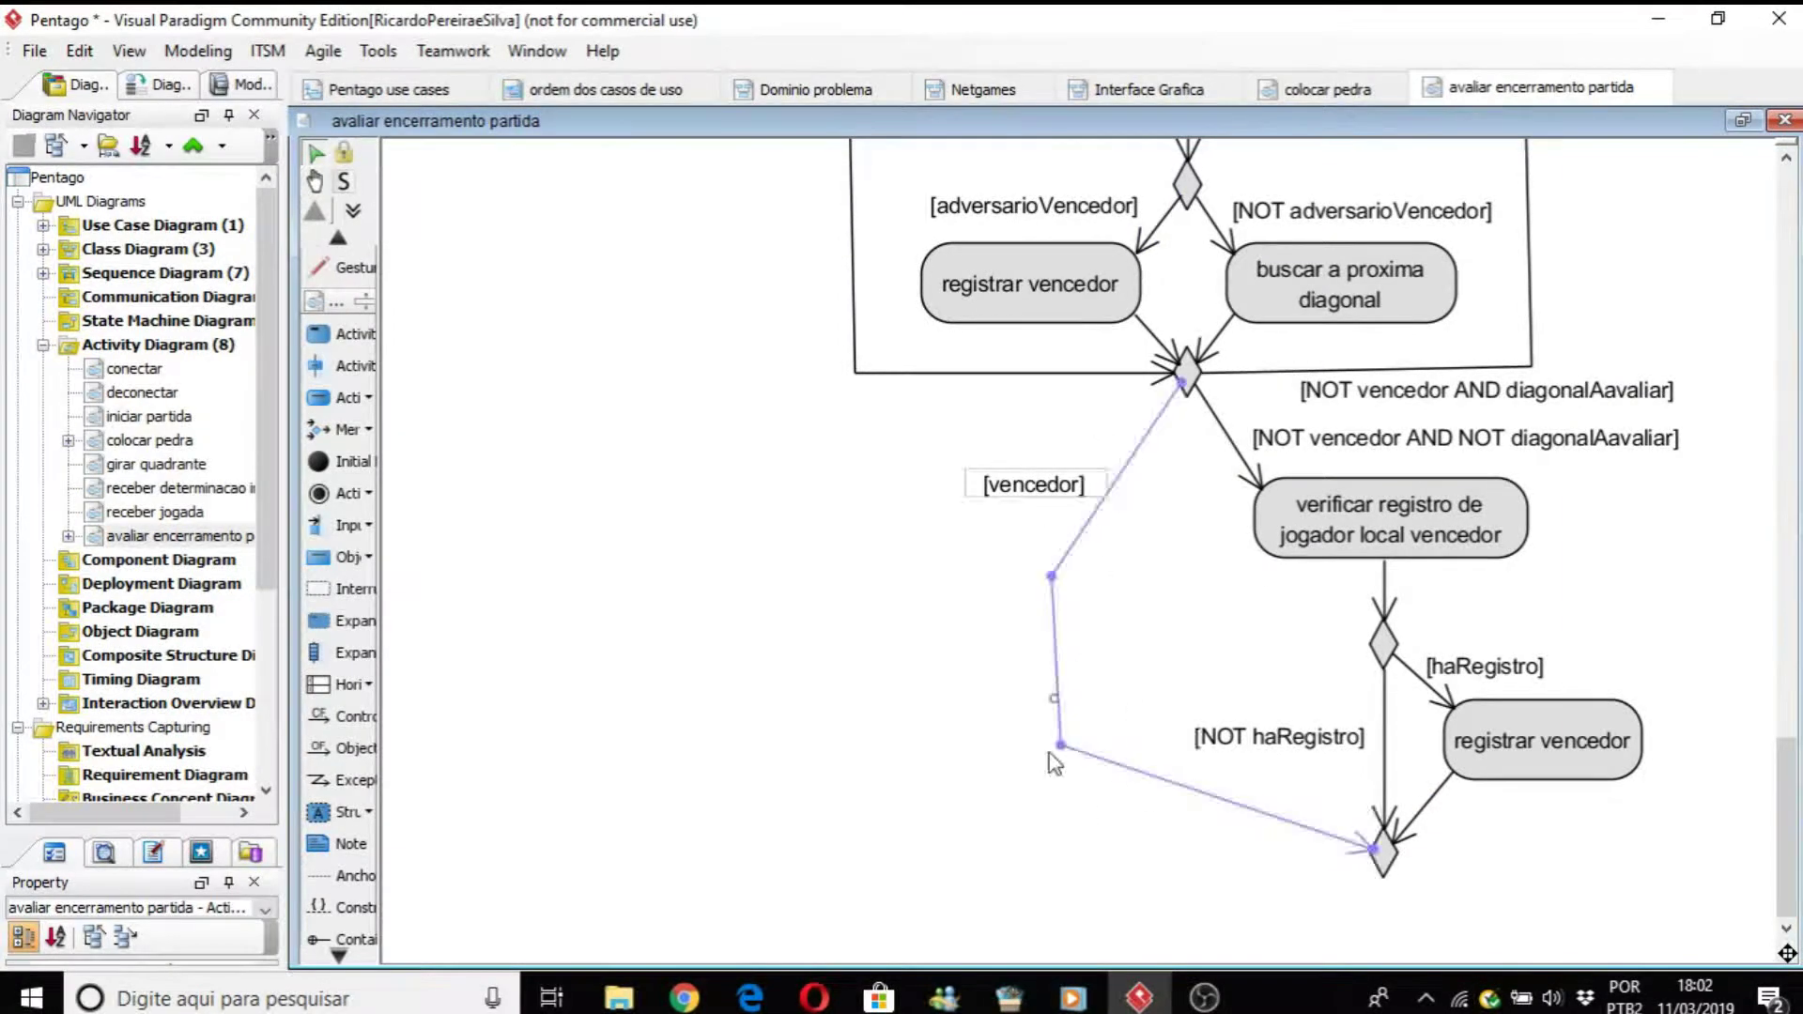
click(1489, 768)
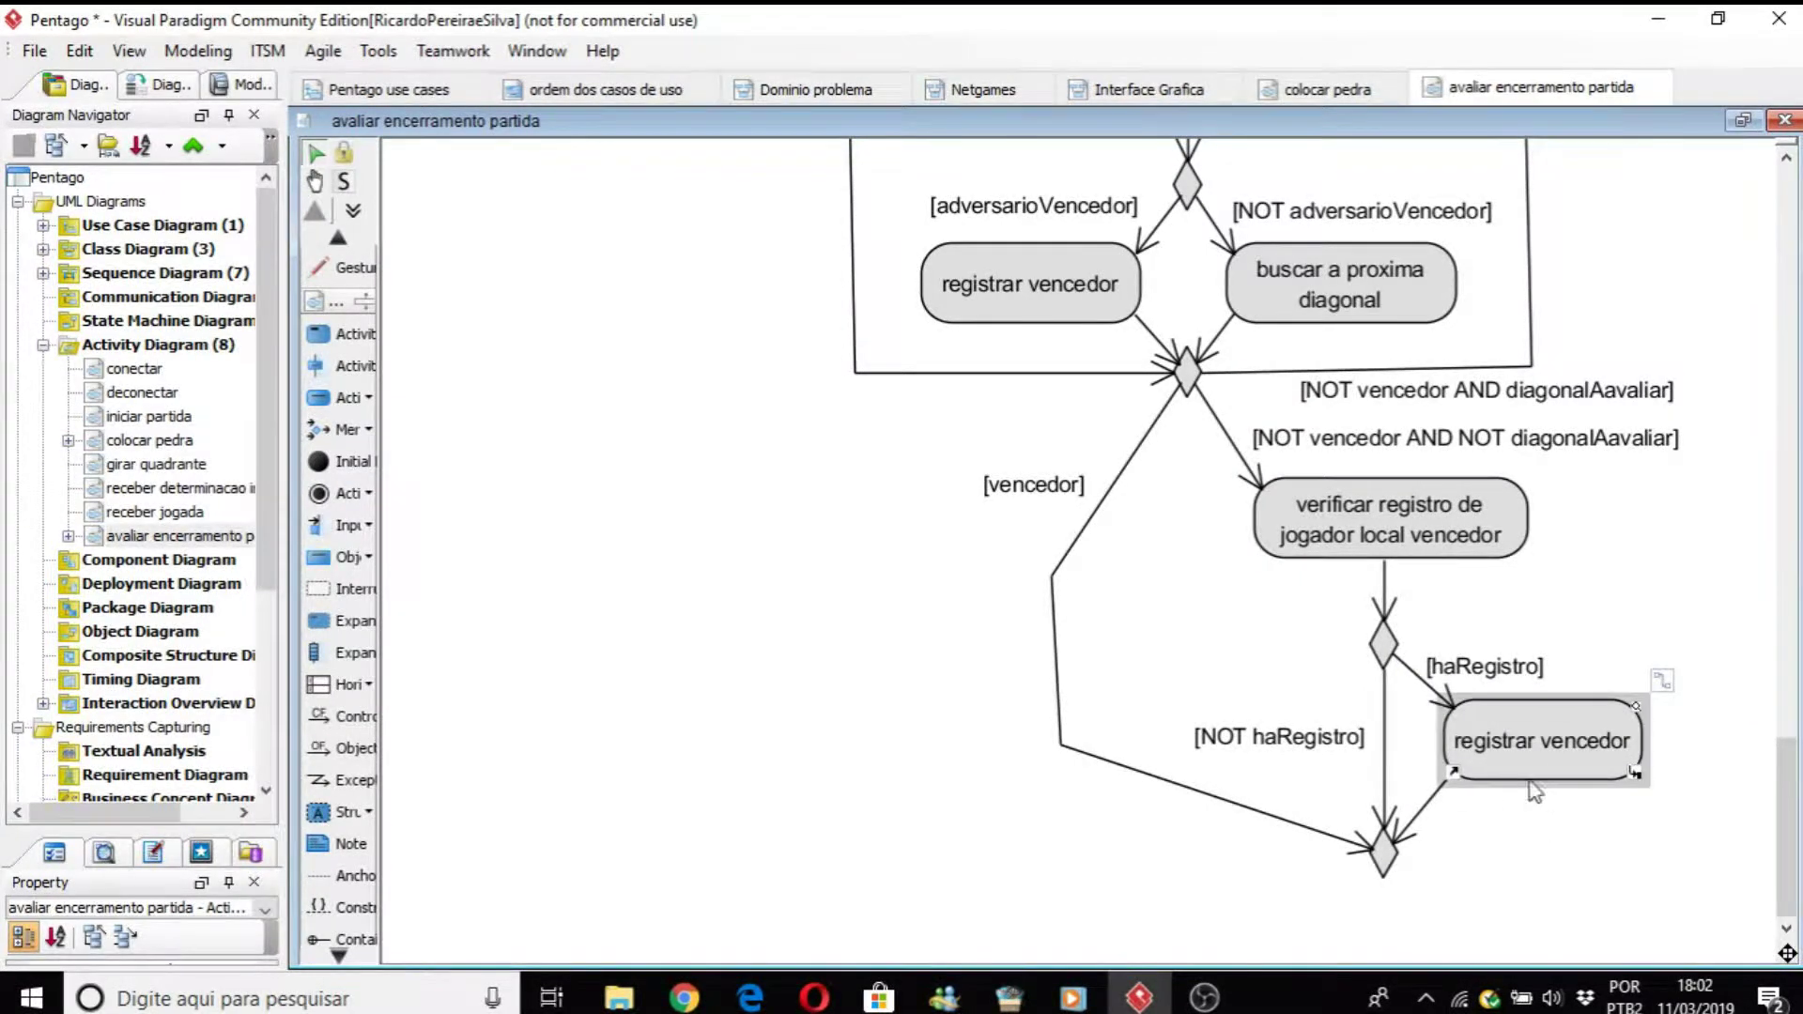
click(1388, 824)
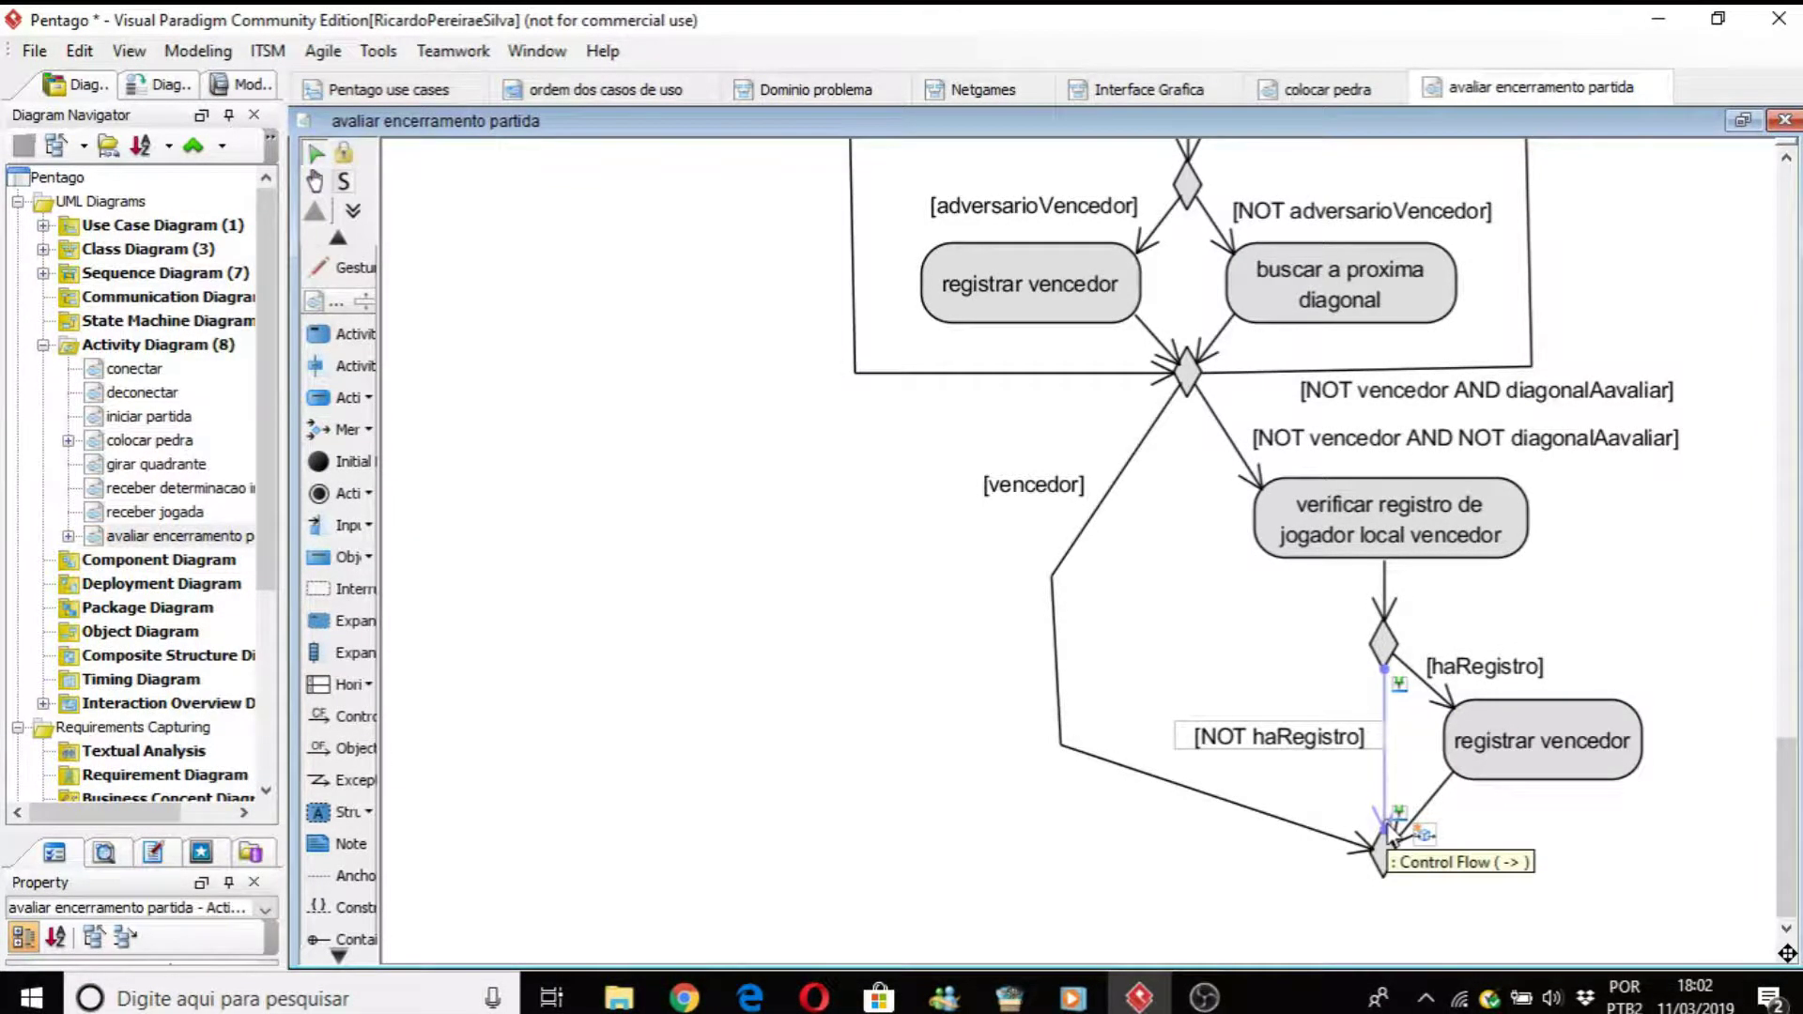
click(1594, 929)
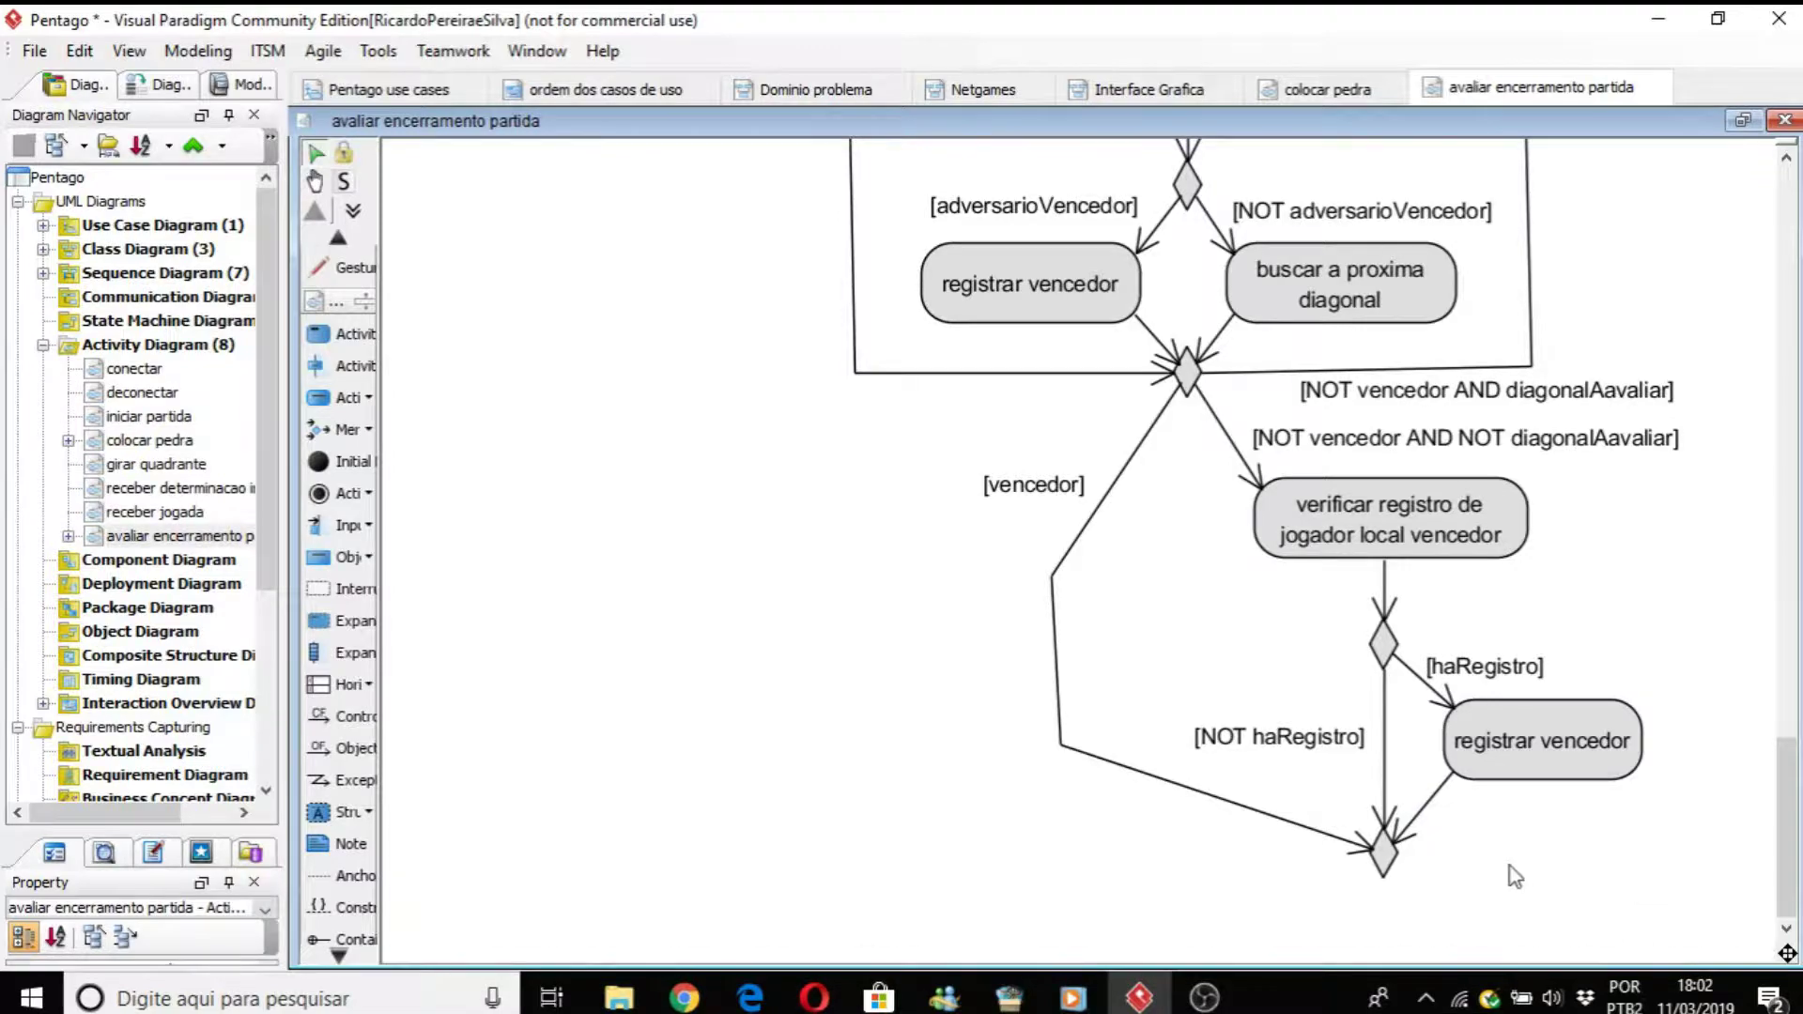
click(1393, 862)
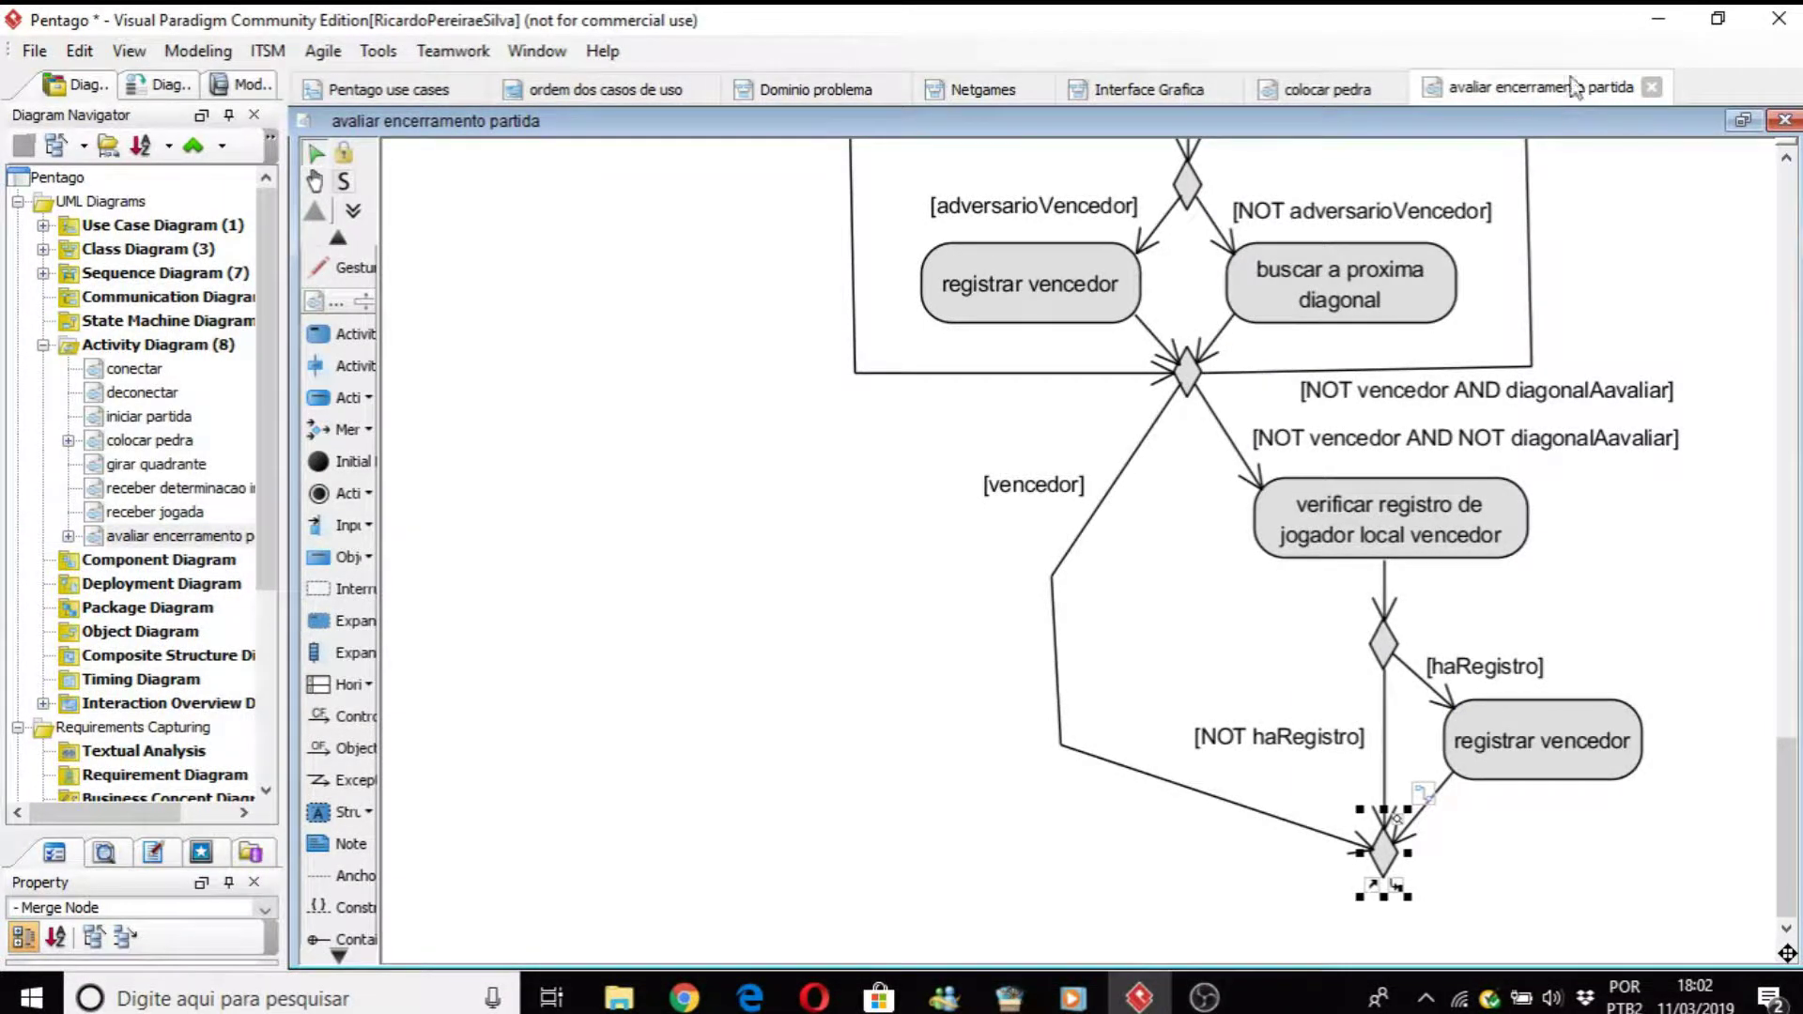
click(1584, 798)
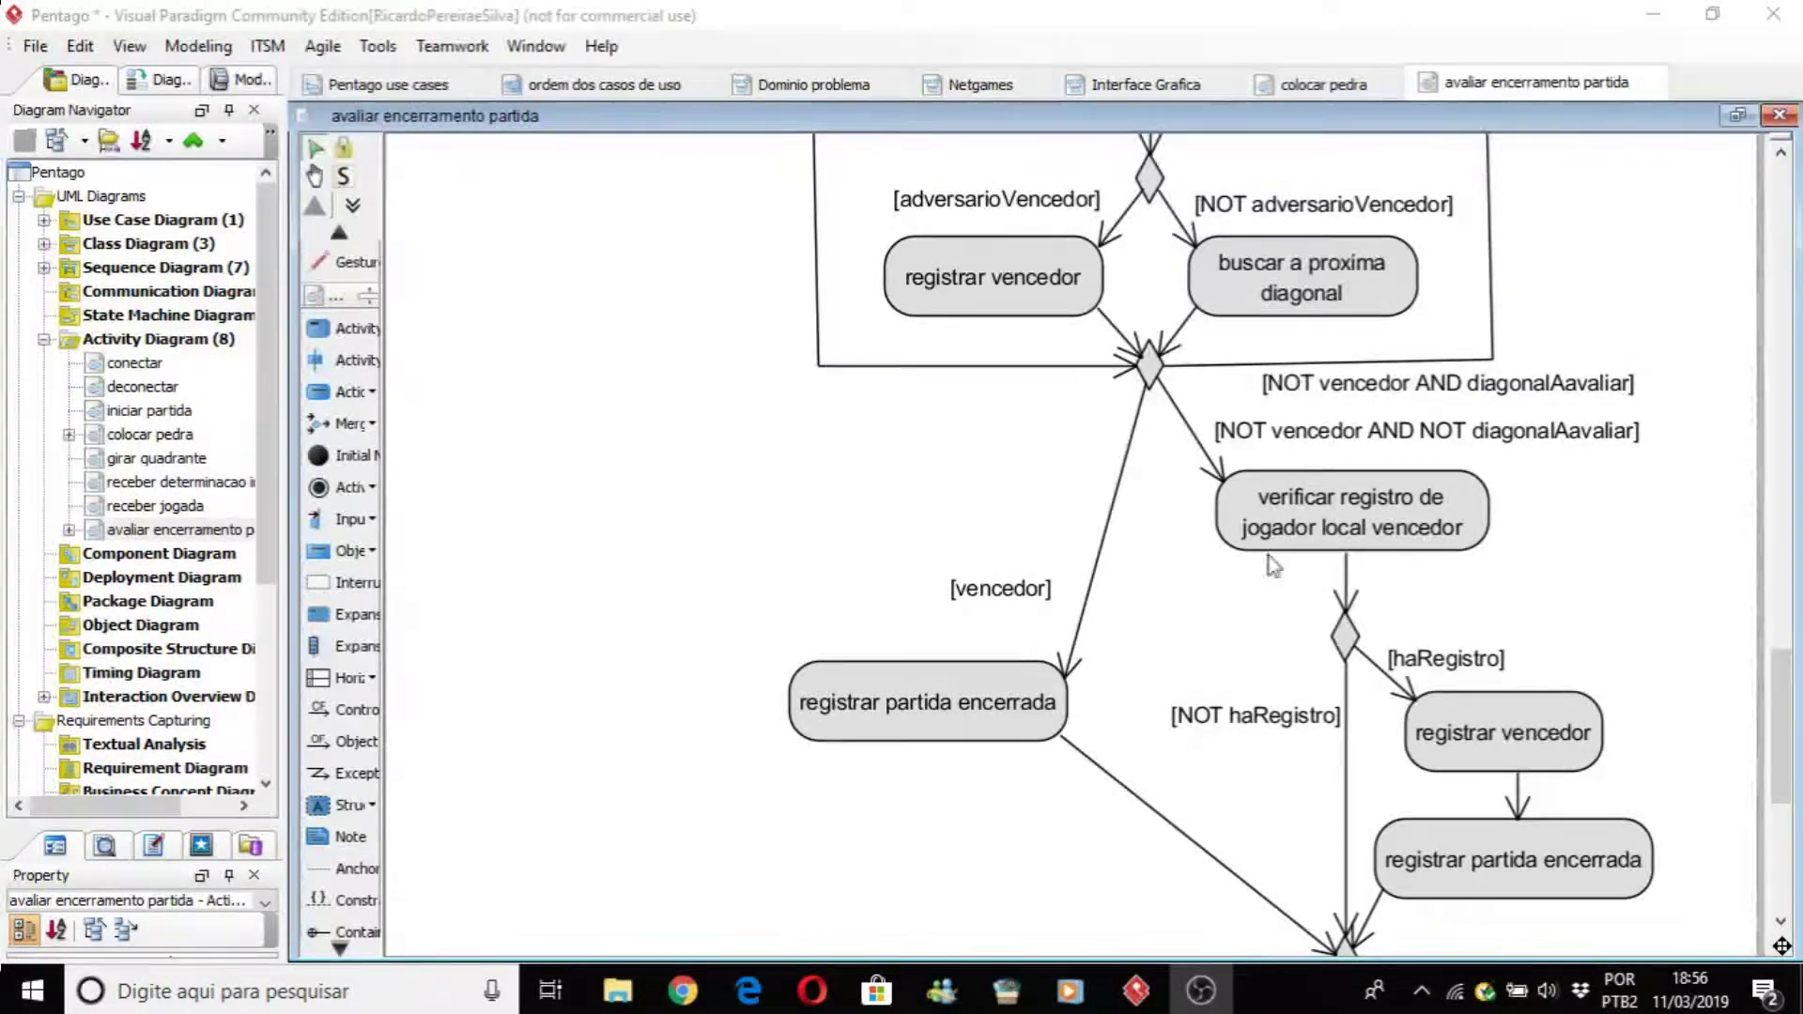
click(1368, 387)
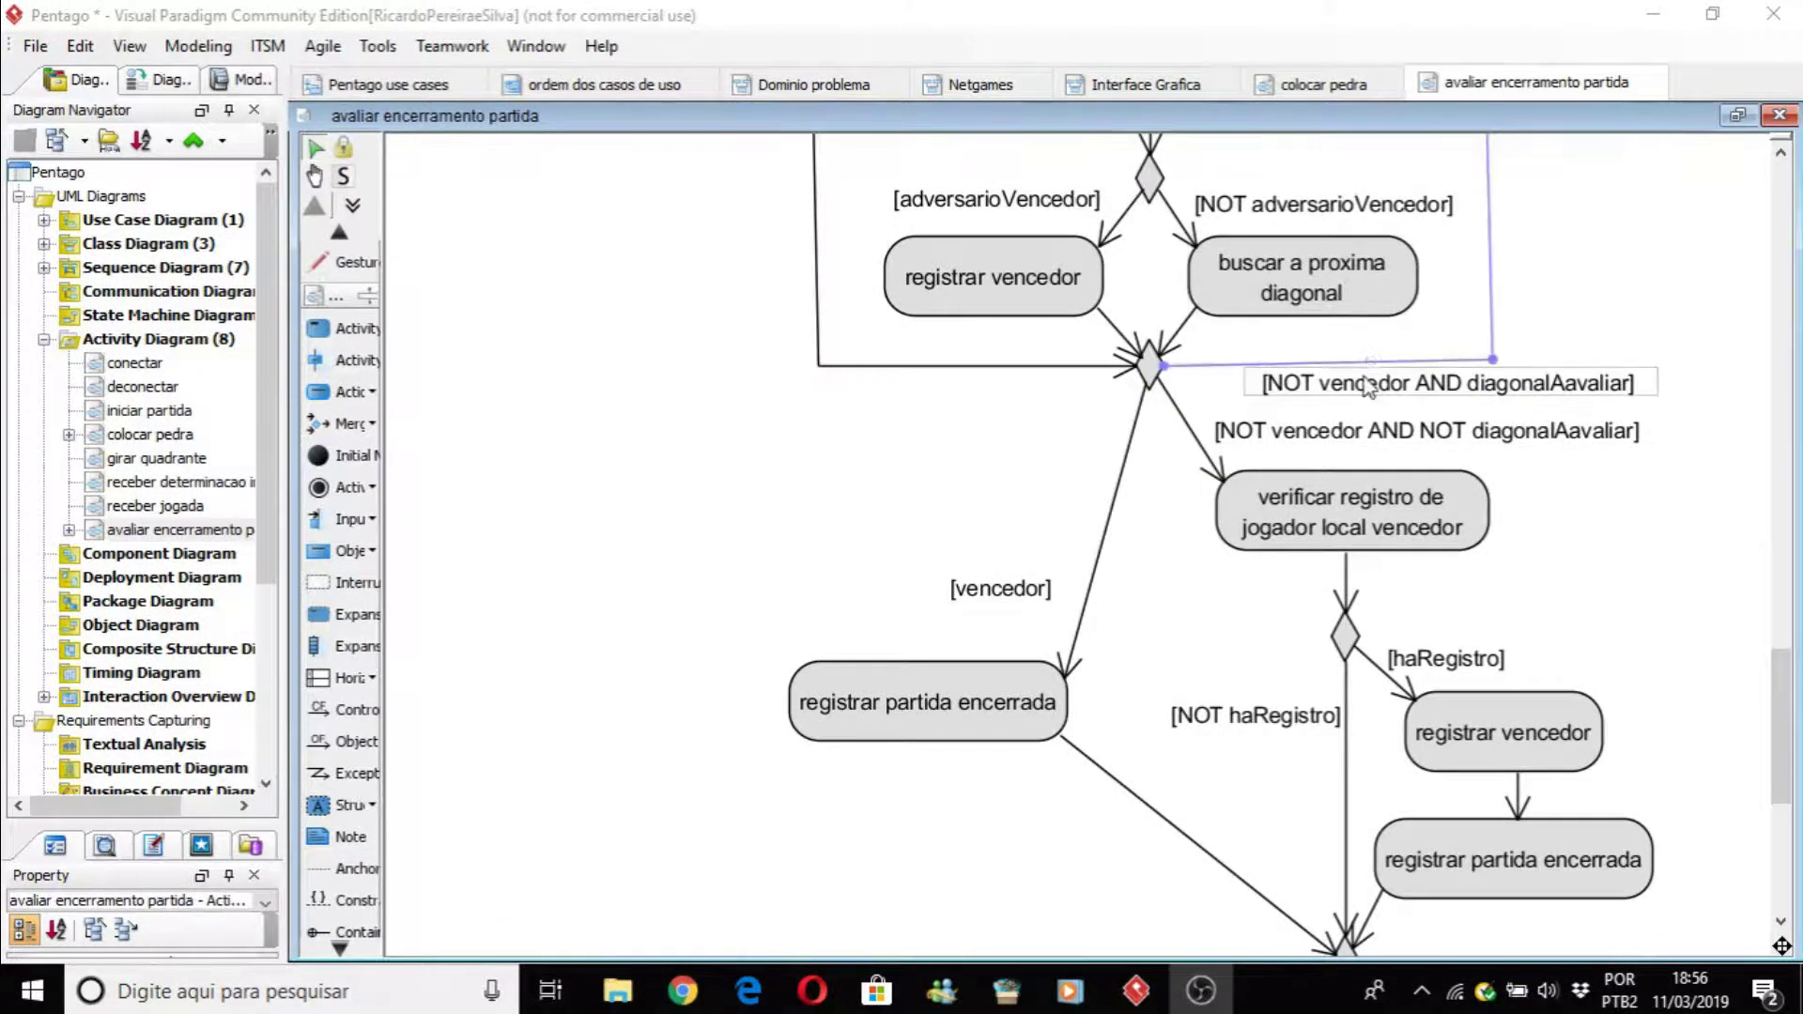
Step: Examine the diagonal evaluation's exits and the [vencedor] path leading to "registrar partida encerrada"
click(1294, 319)
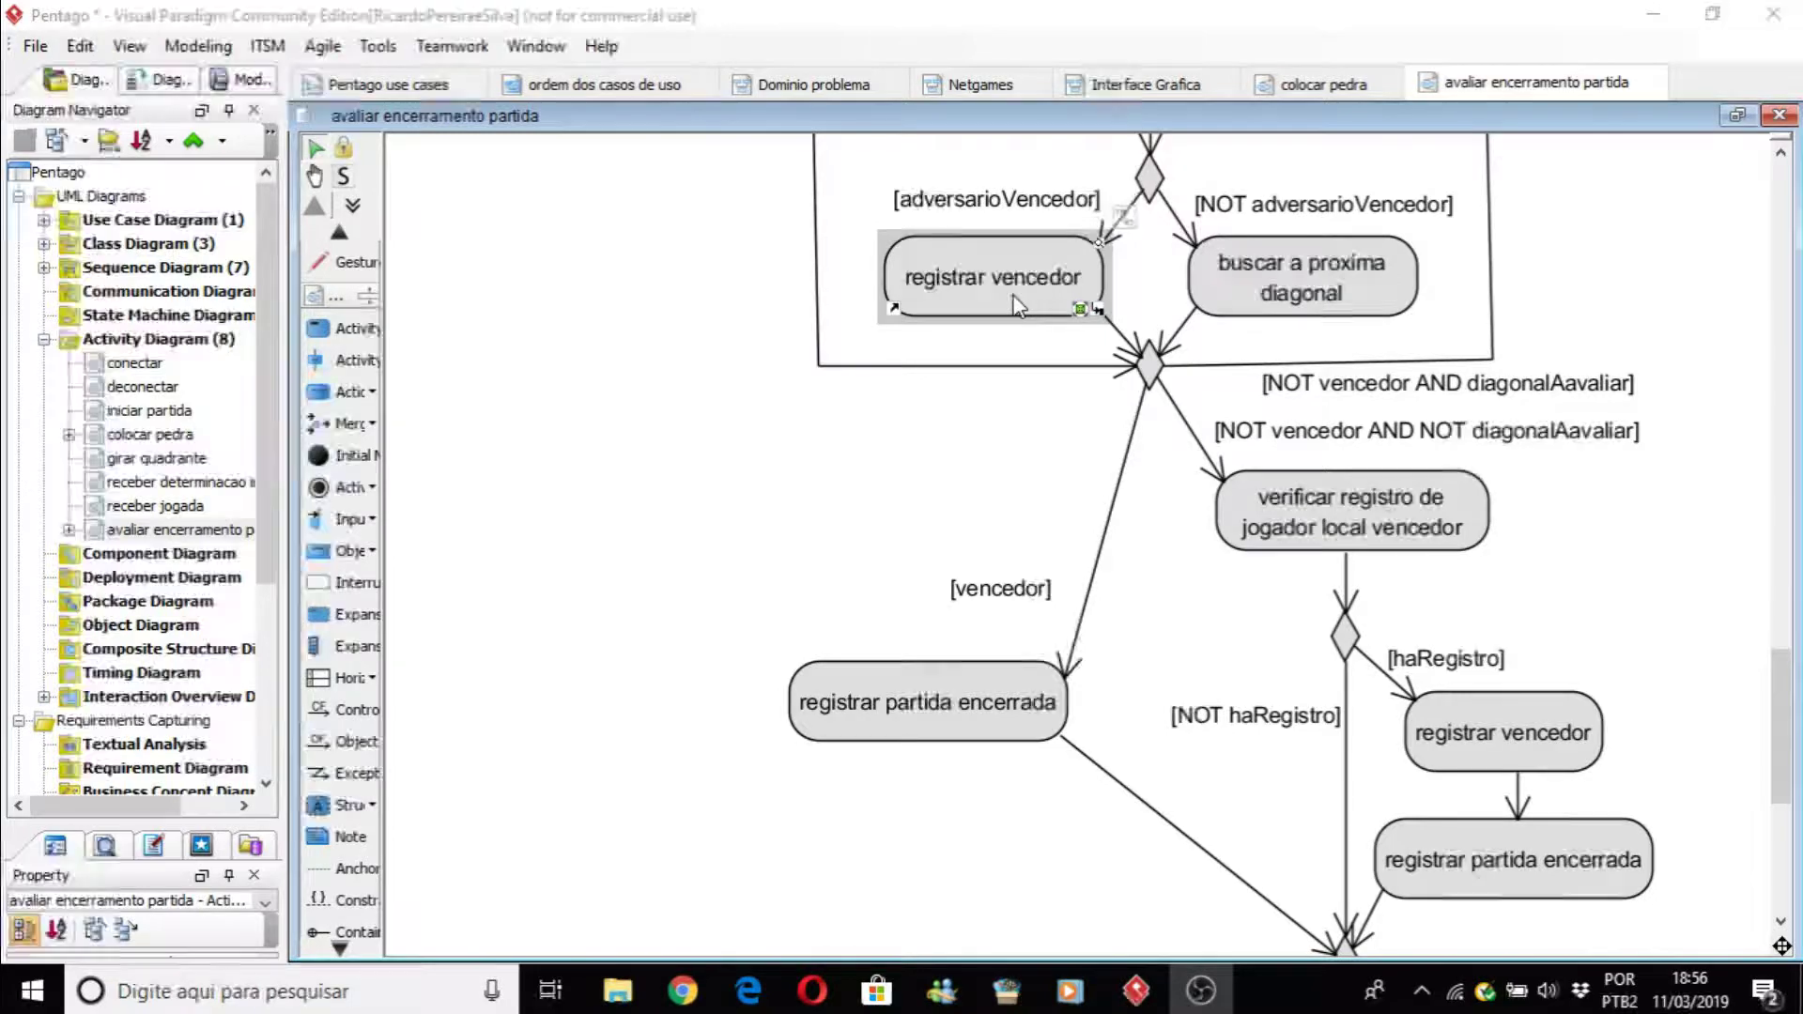
click(1339, 381)
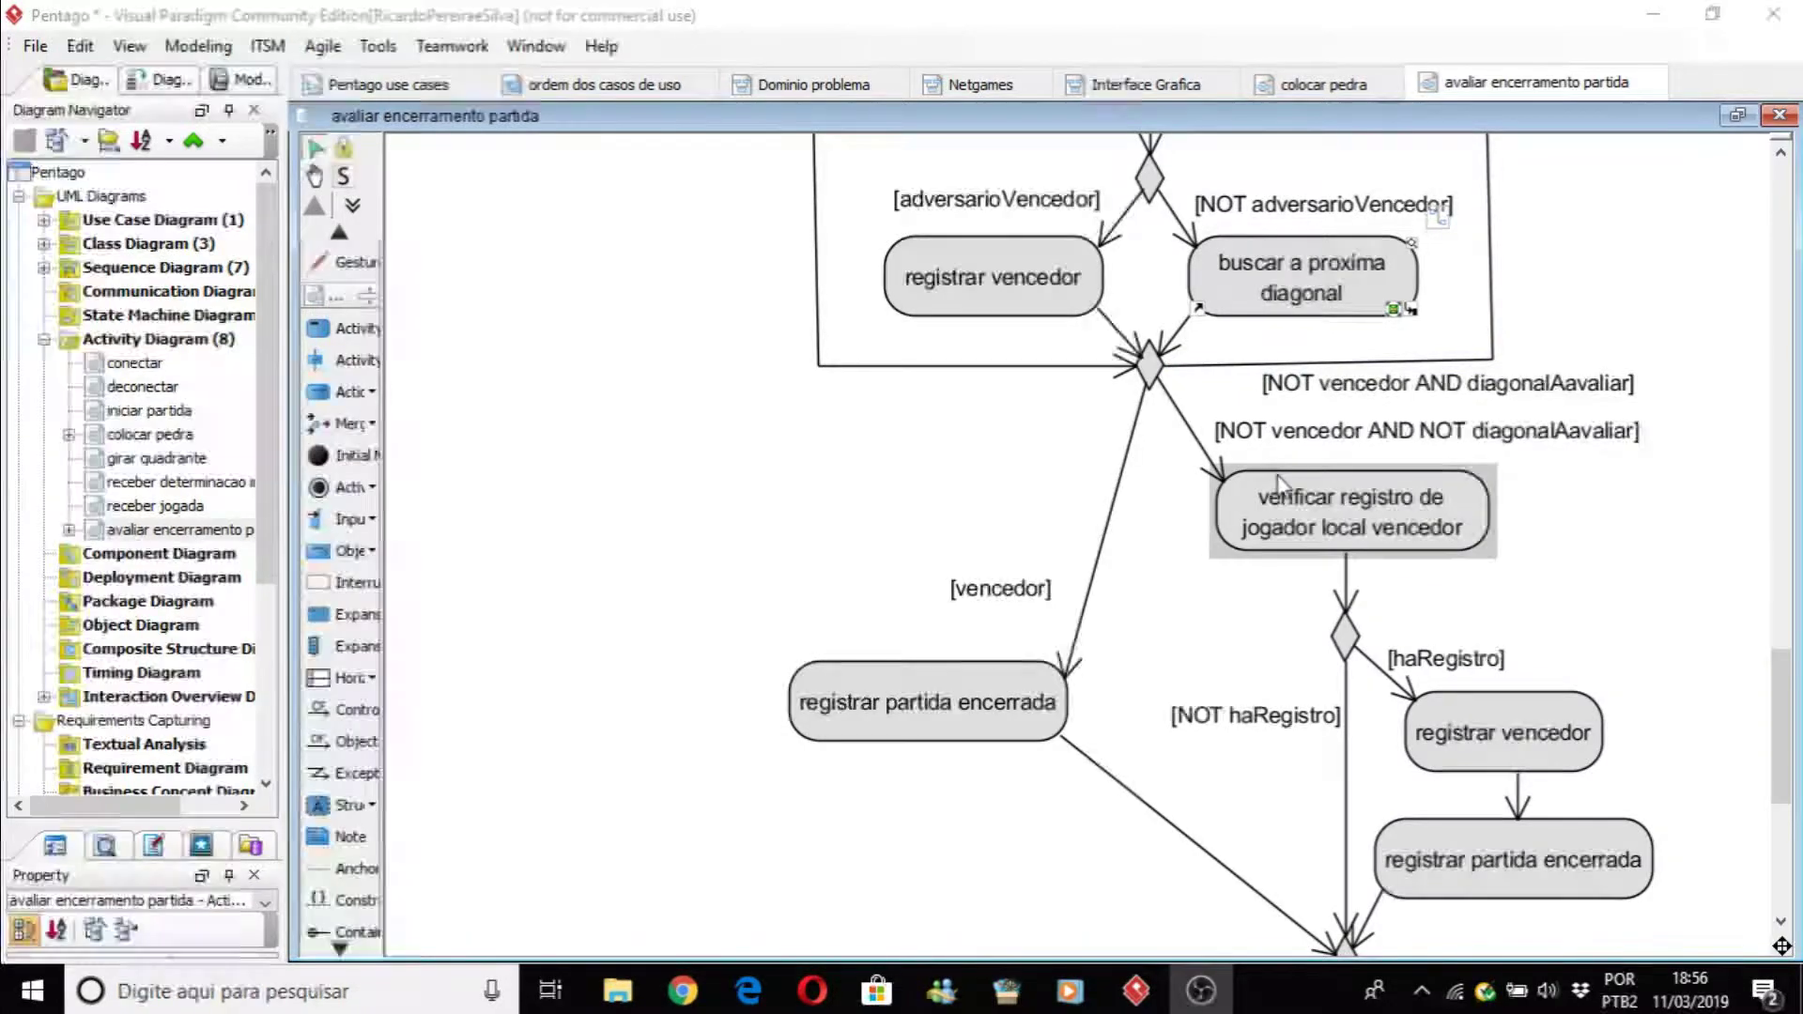
click(1320, 507)
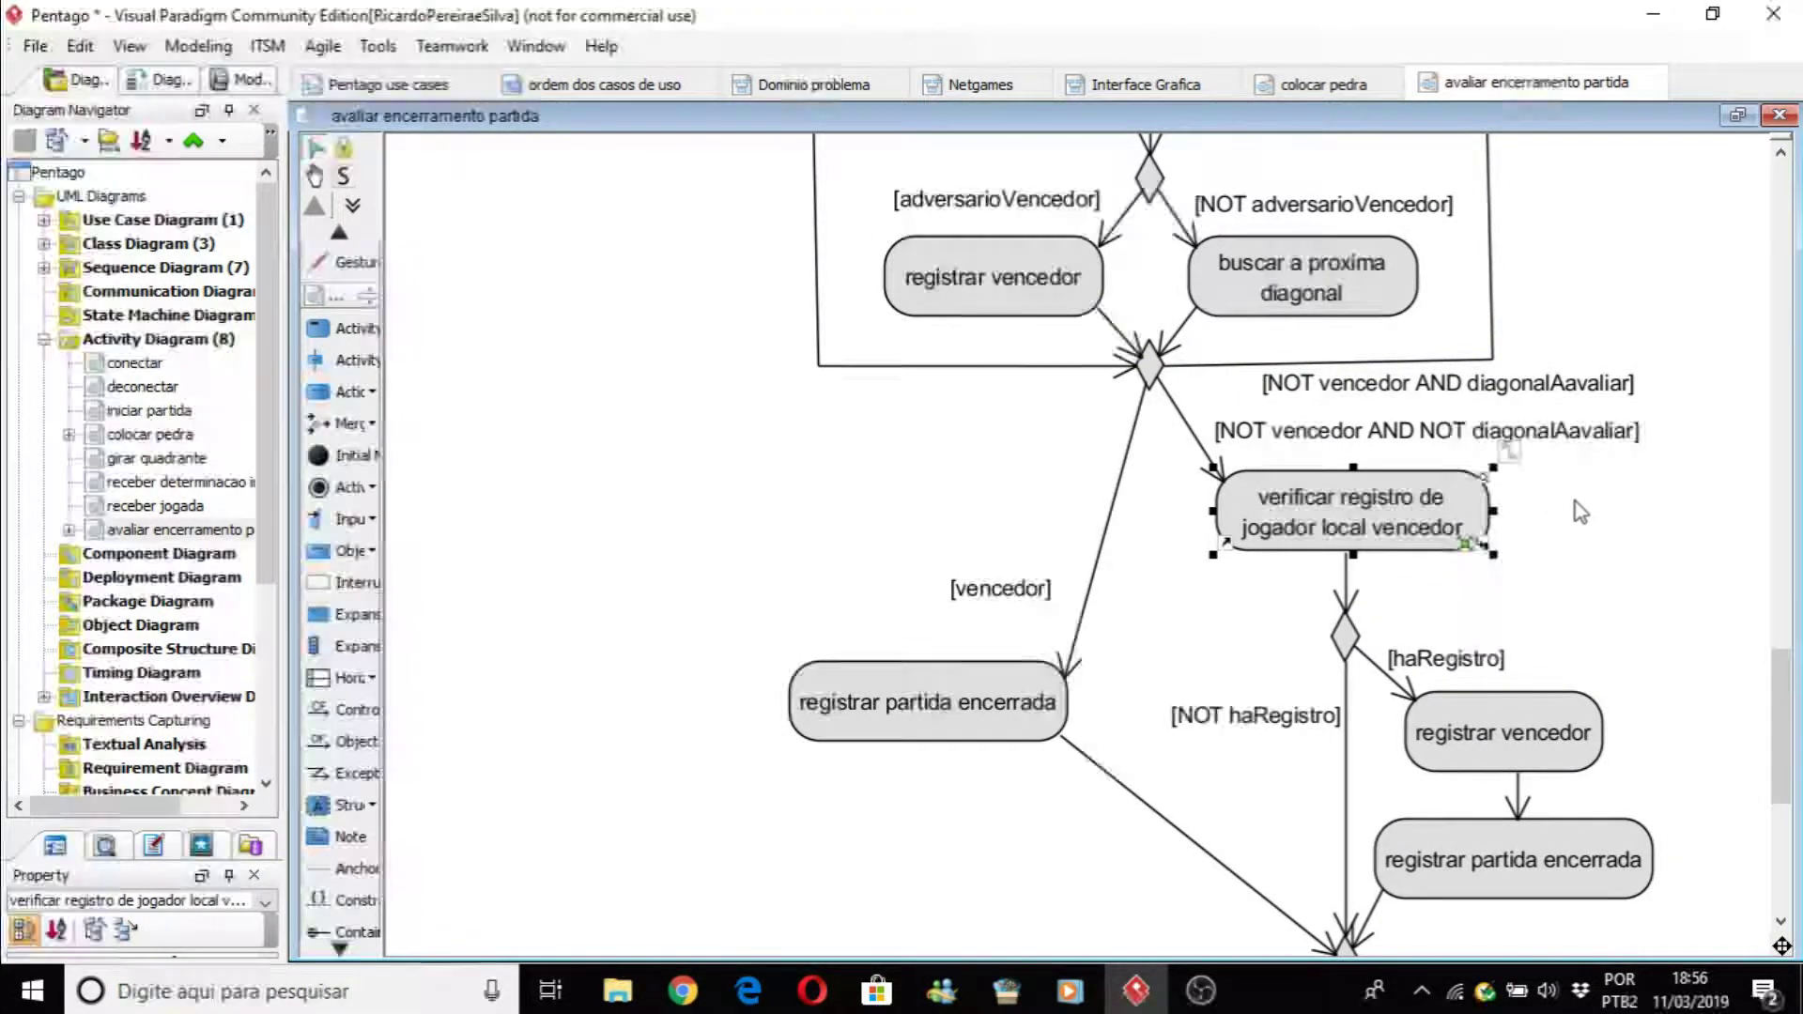
scroll(1587, 501, down, 1)
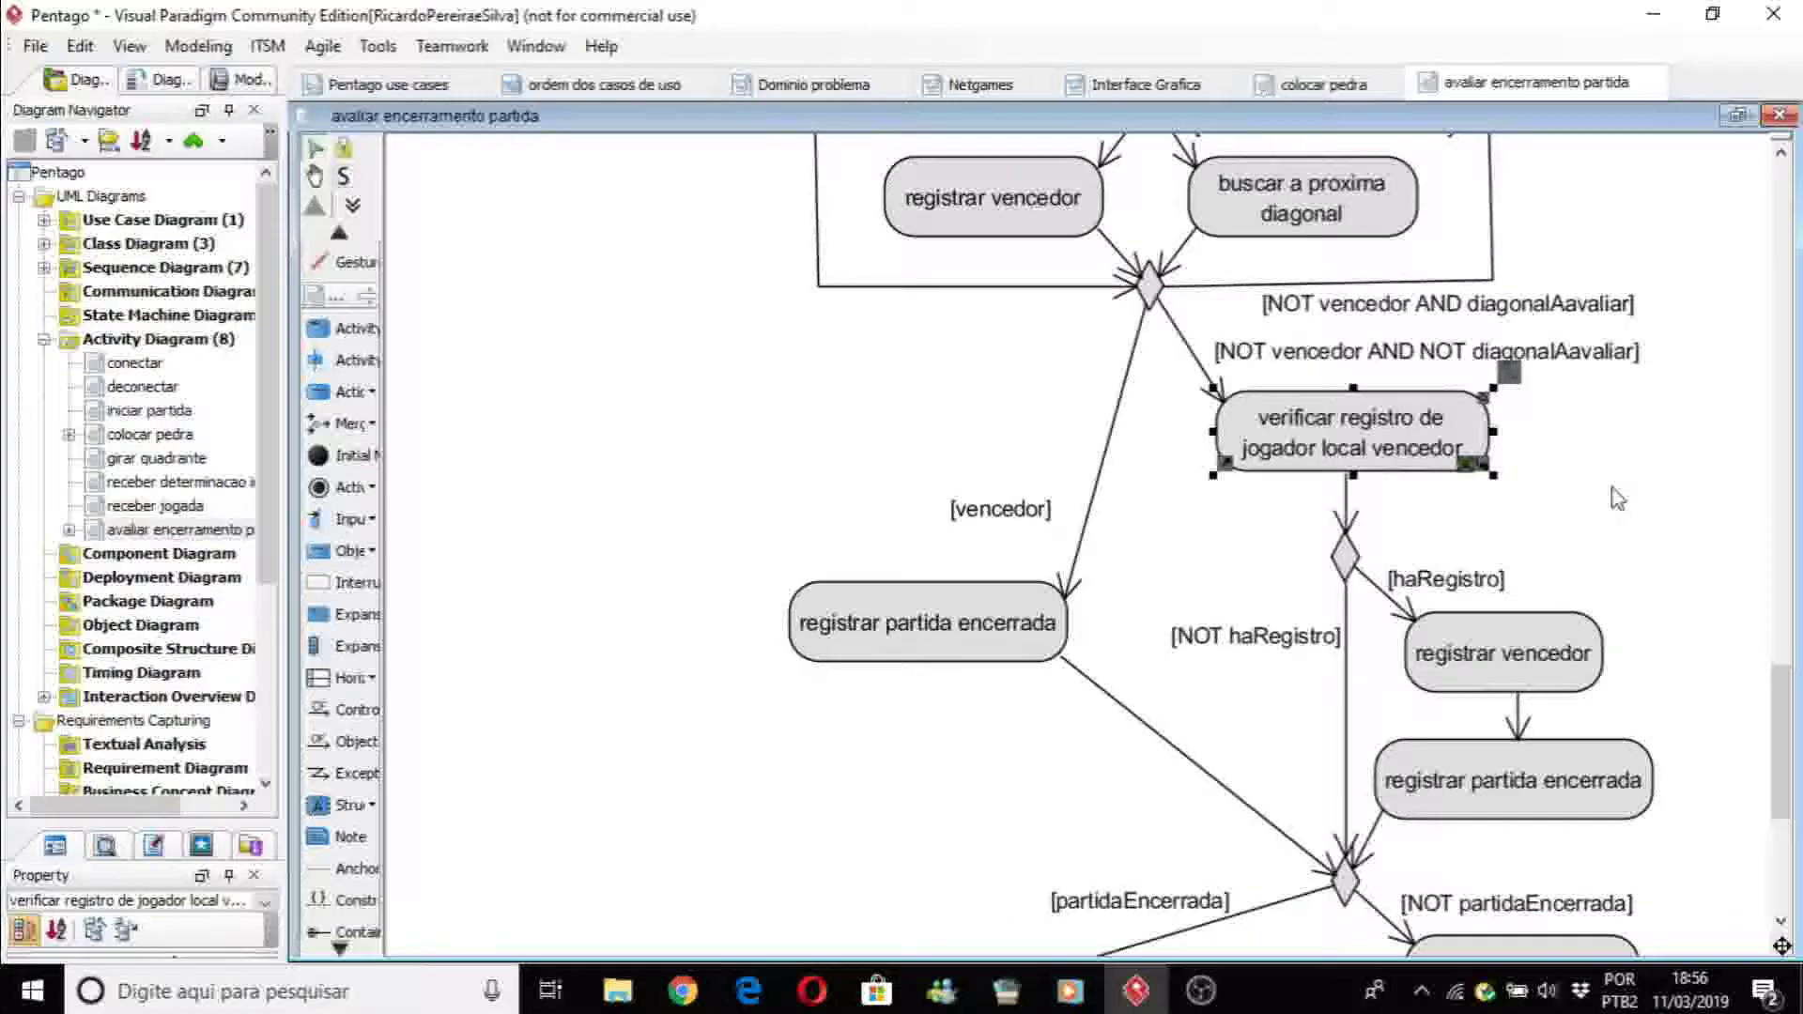
scroll(1679, 483, down, 1)
click(1680, 483)
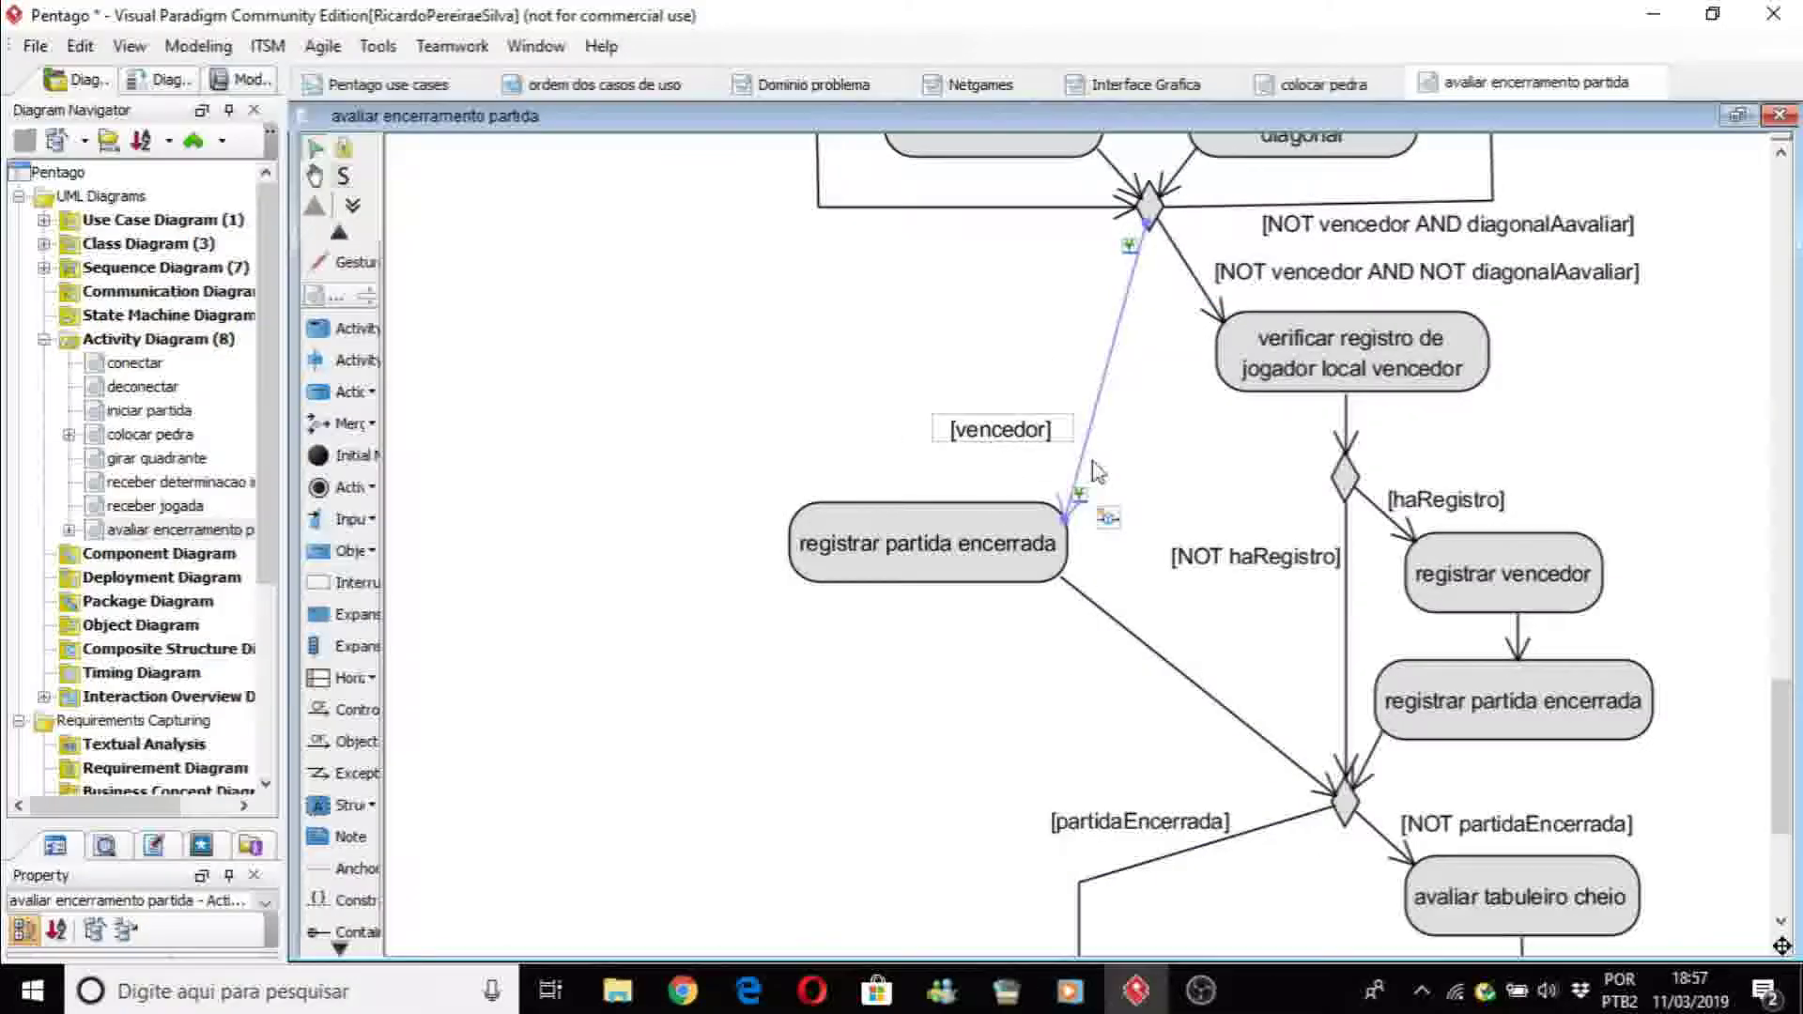
click(932, 566)
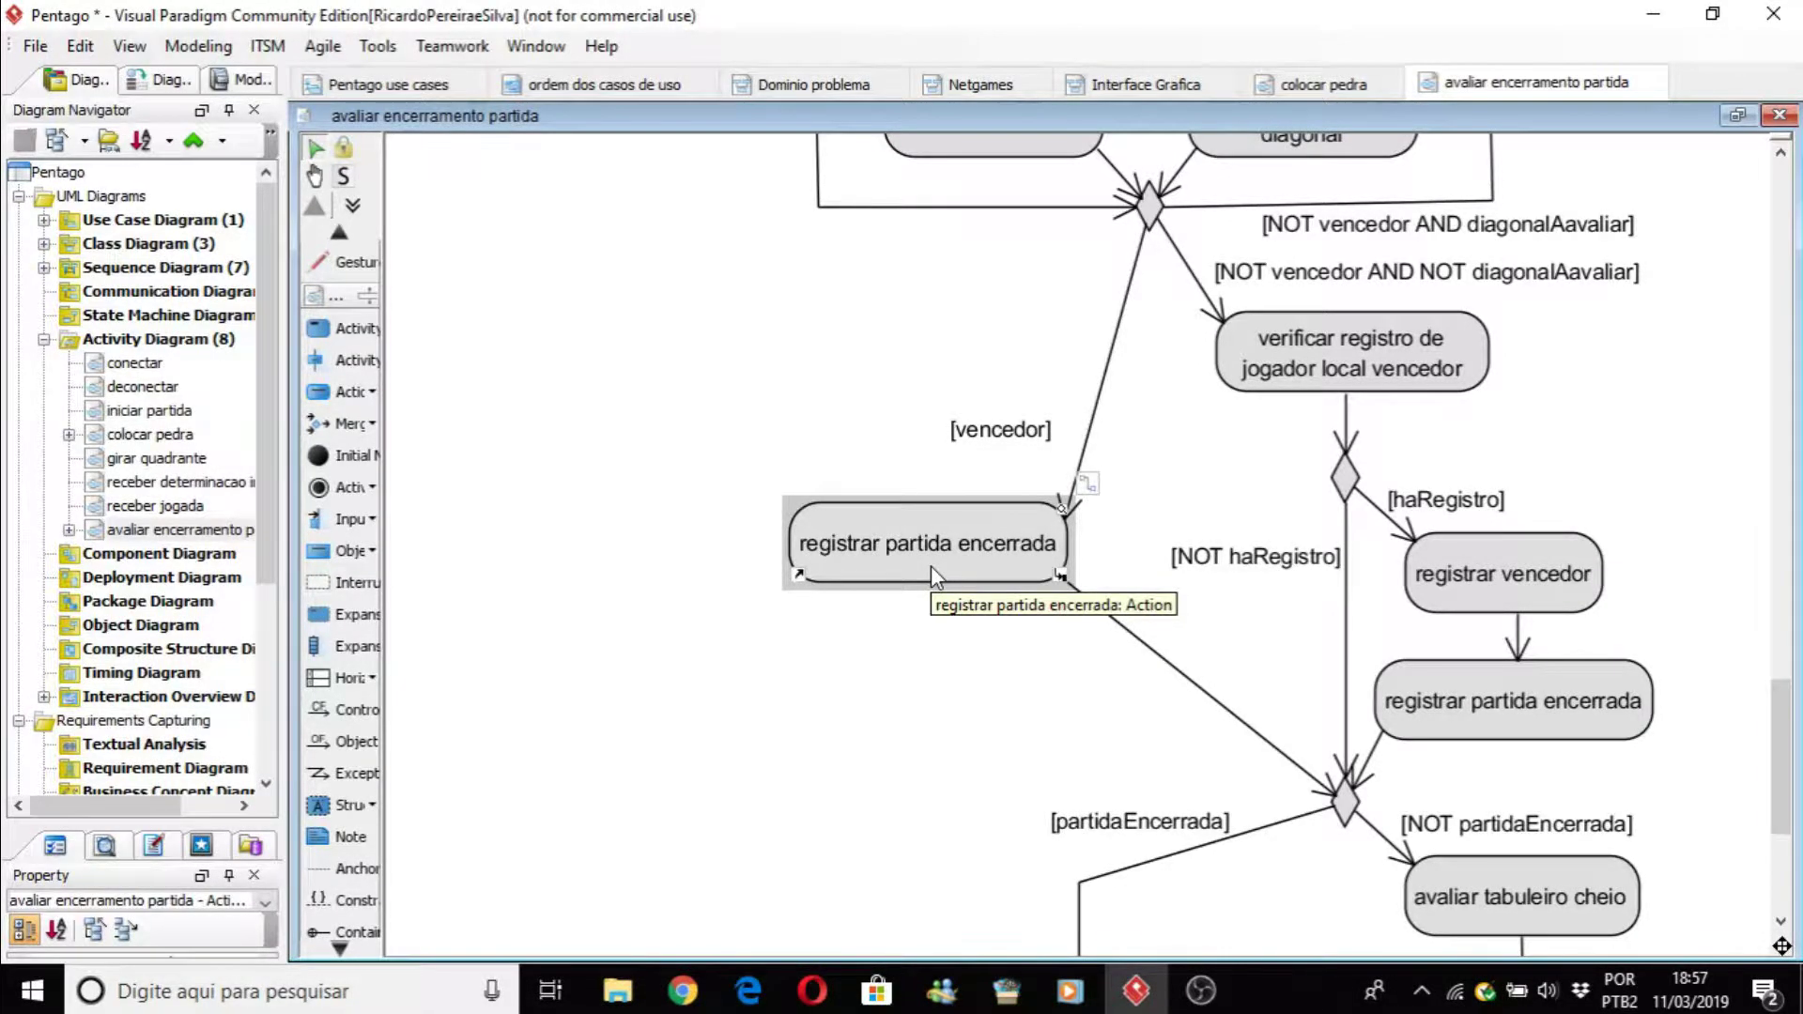
click(849, 402)
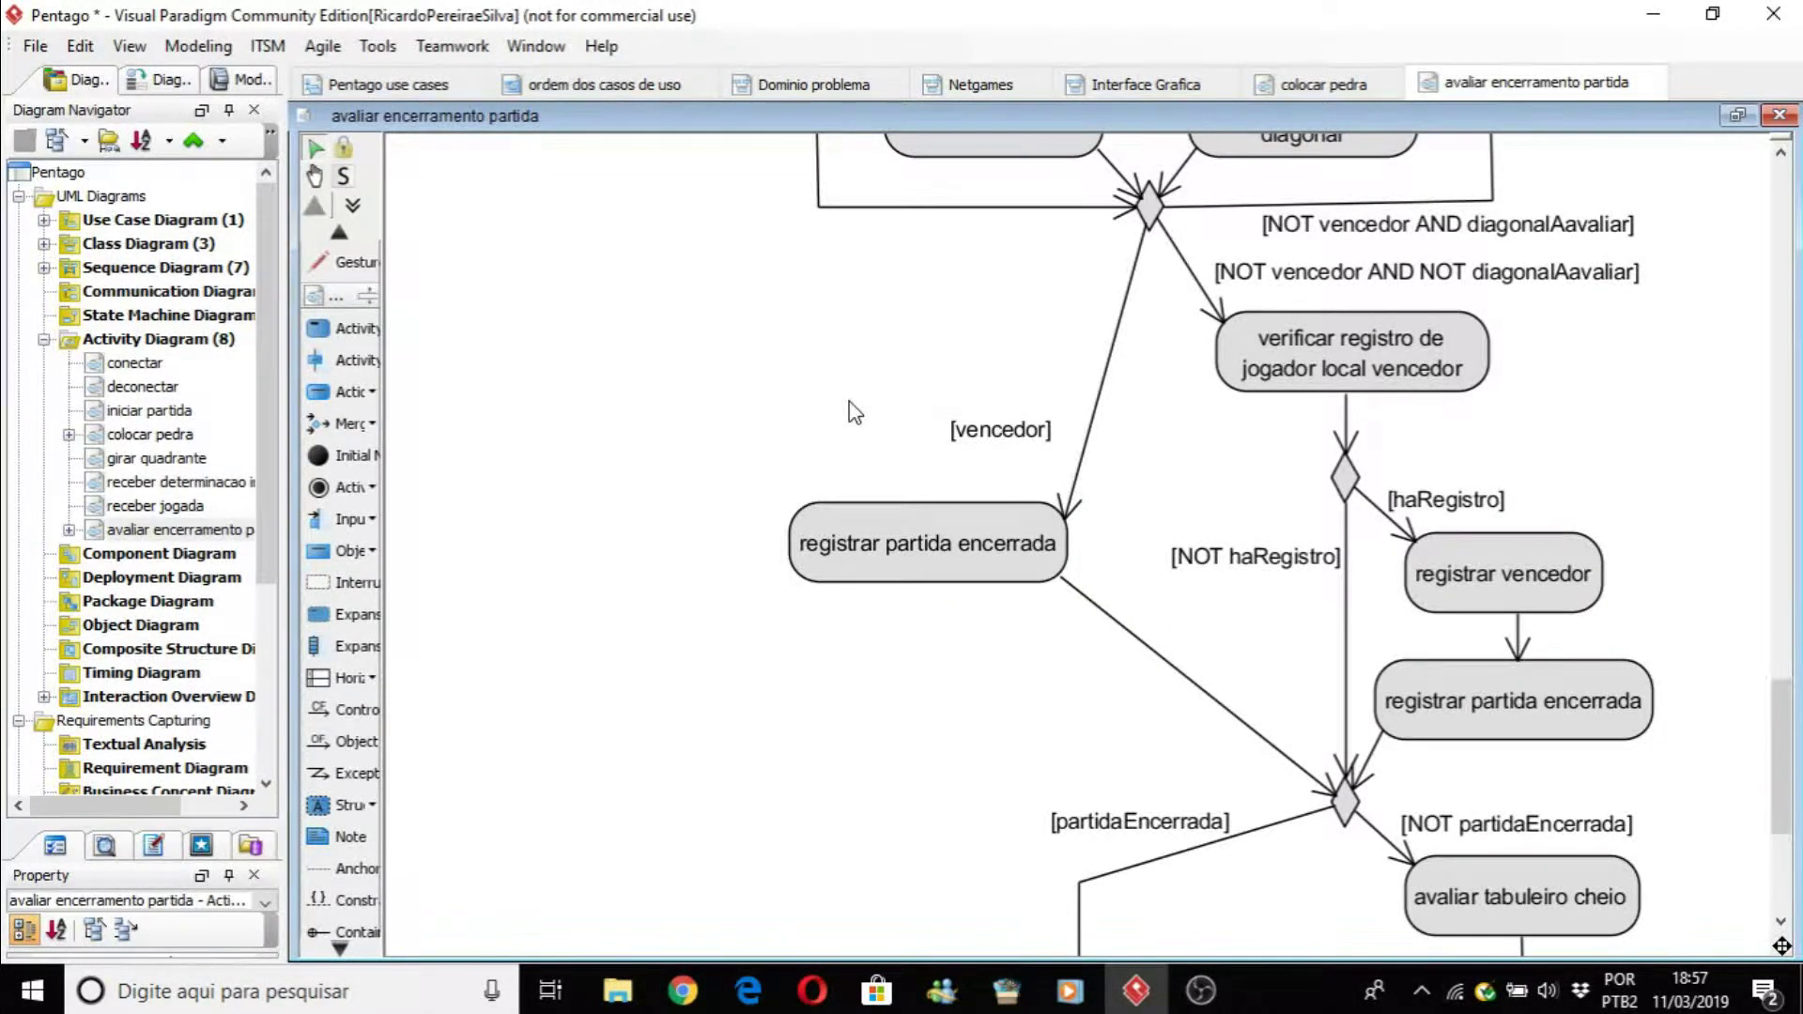
click(949, 561)
click(1157, 493)
scroll(1230, 428, up, 1)
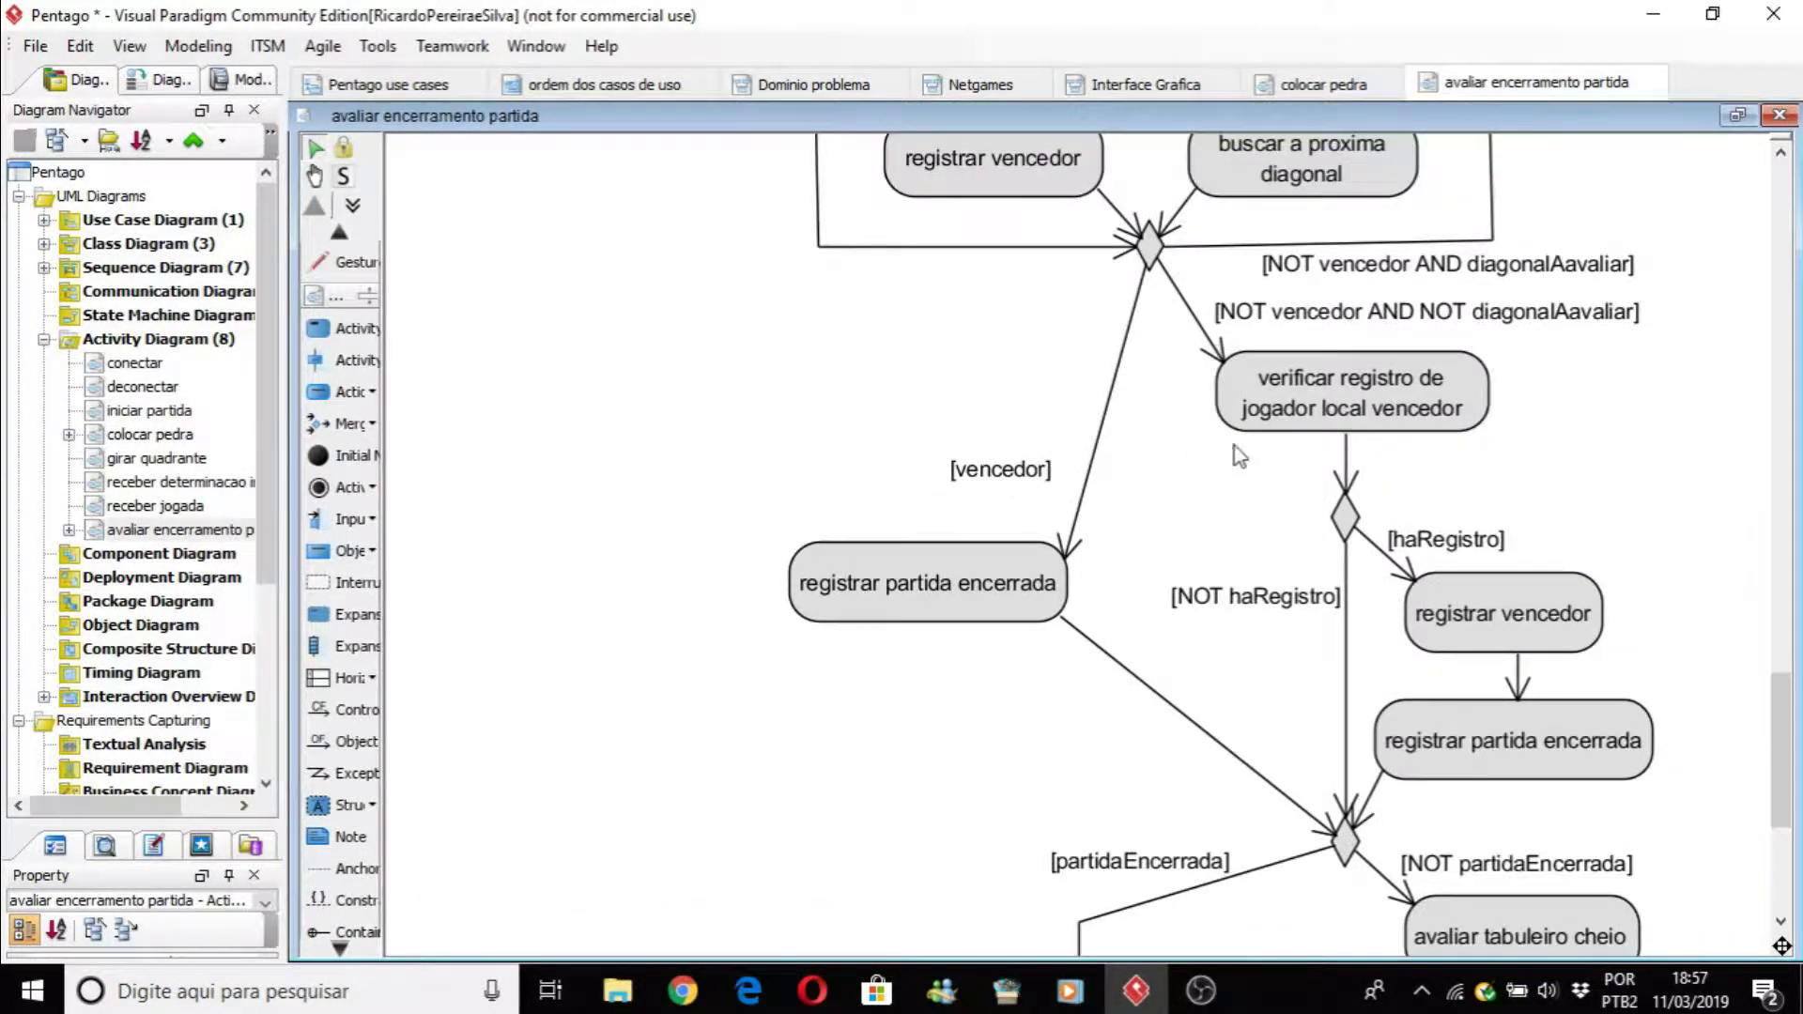
Step: Examine the [haRegistro] branch through "registrar vencedor" and "registrar partida encerrada", comparing it with the [vencedor] path's registration action
click(1332, 323)
scroll(1432, 556, down, 1)
click(1446, 504)
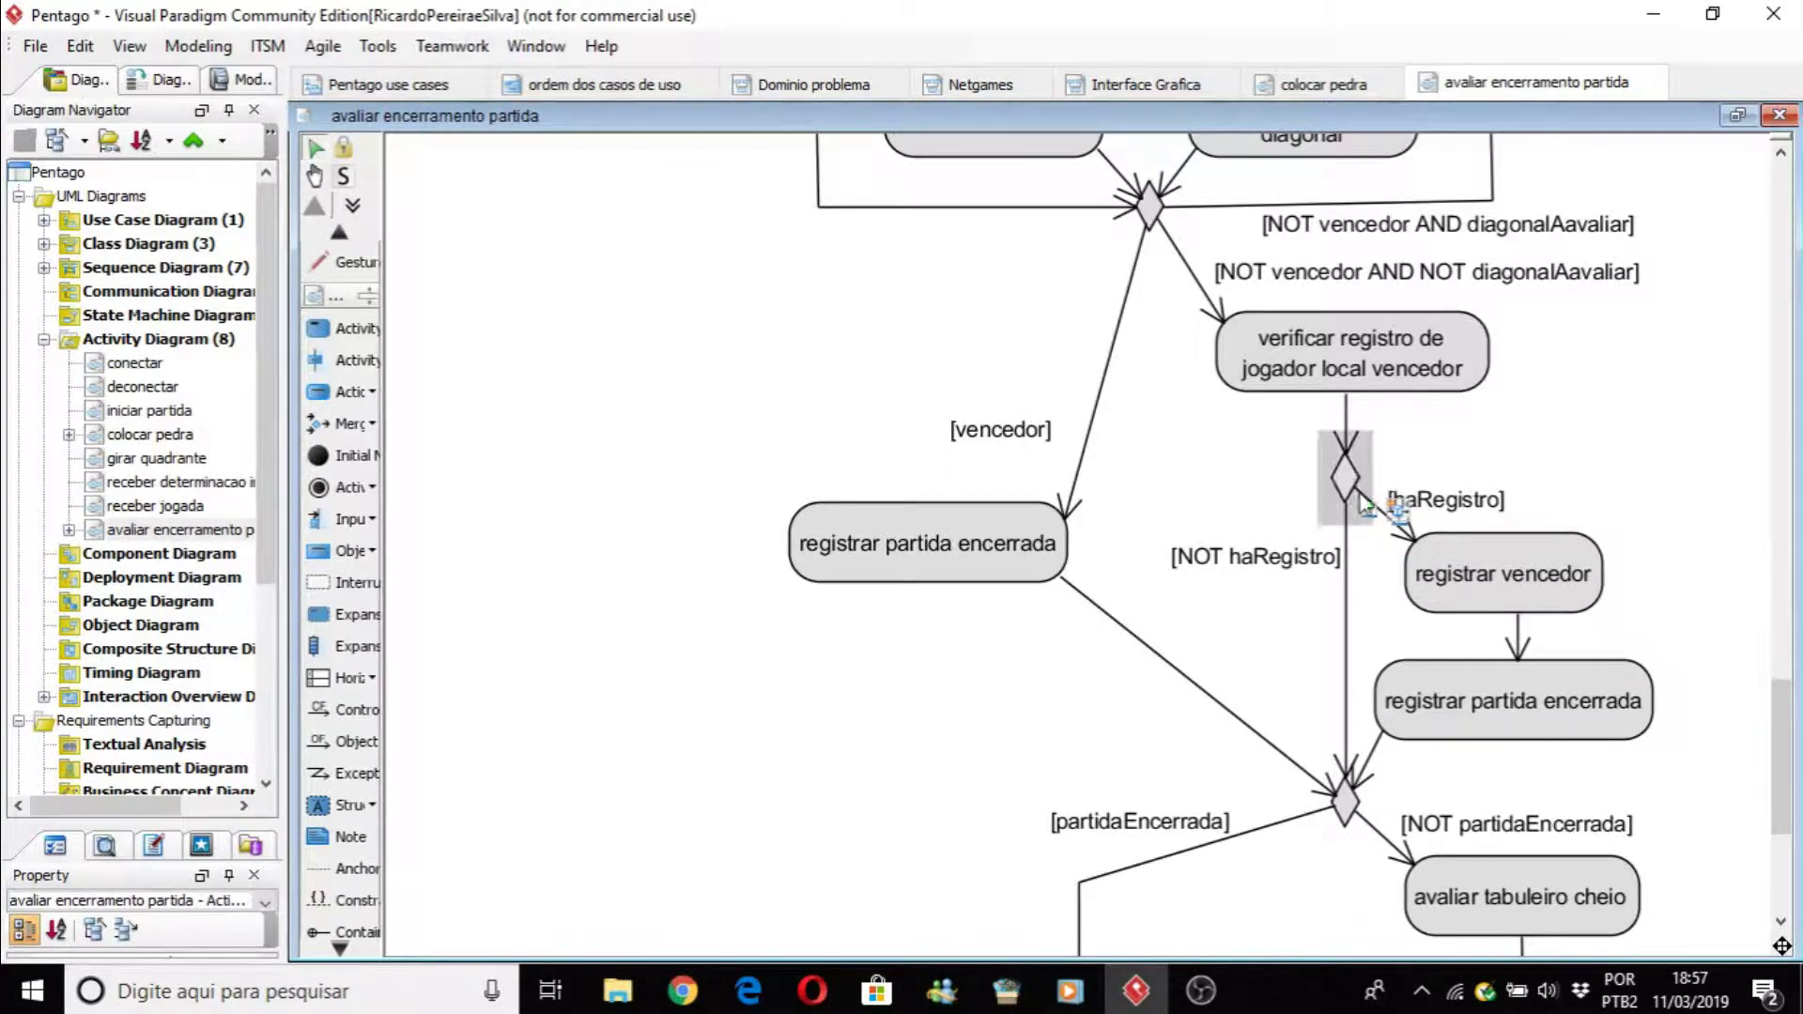
click(1442, 503)
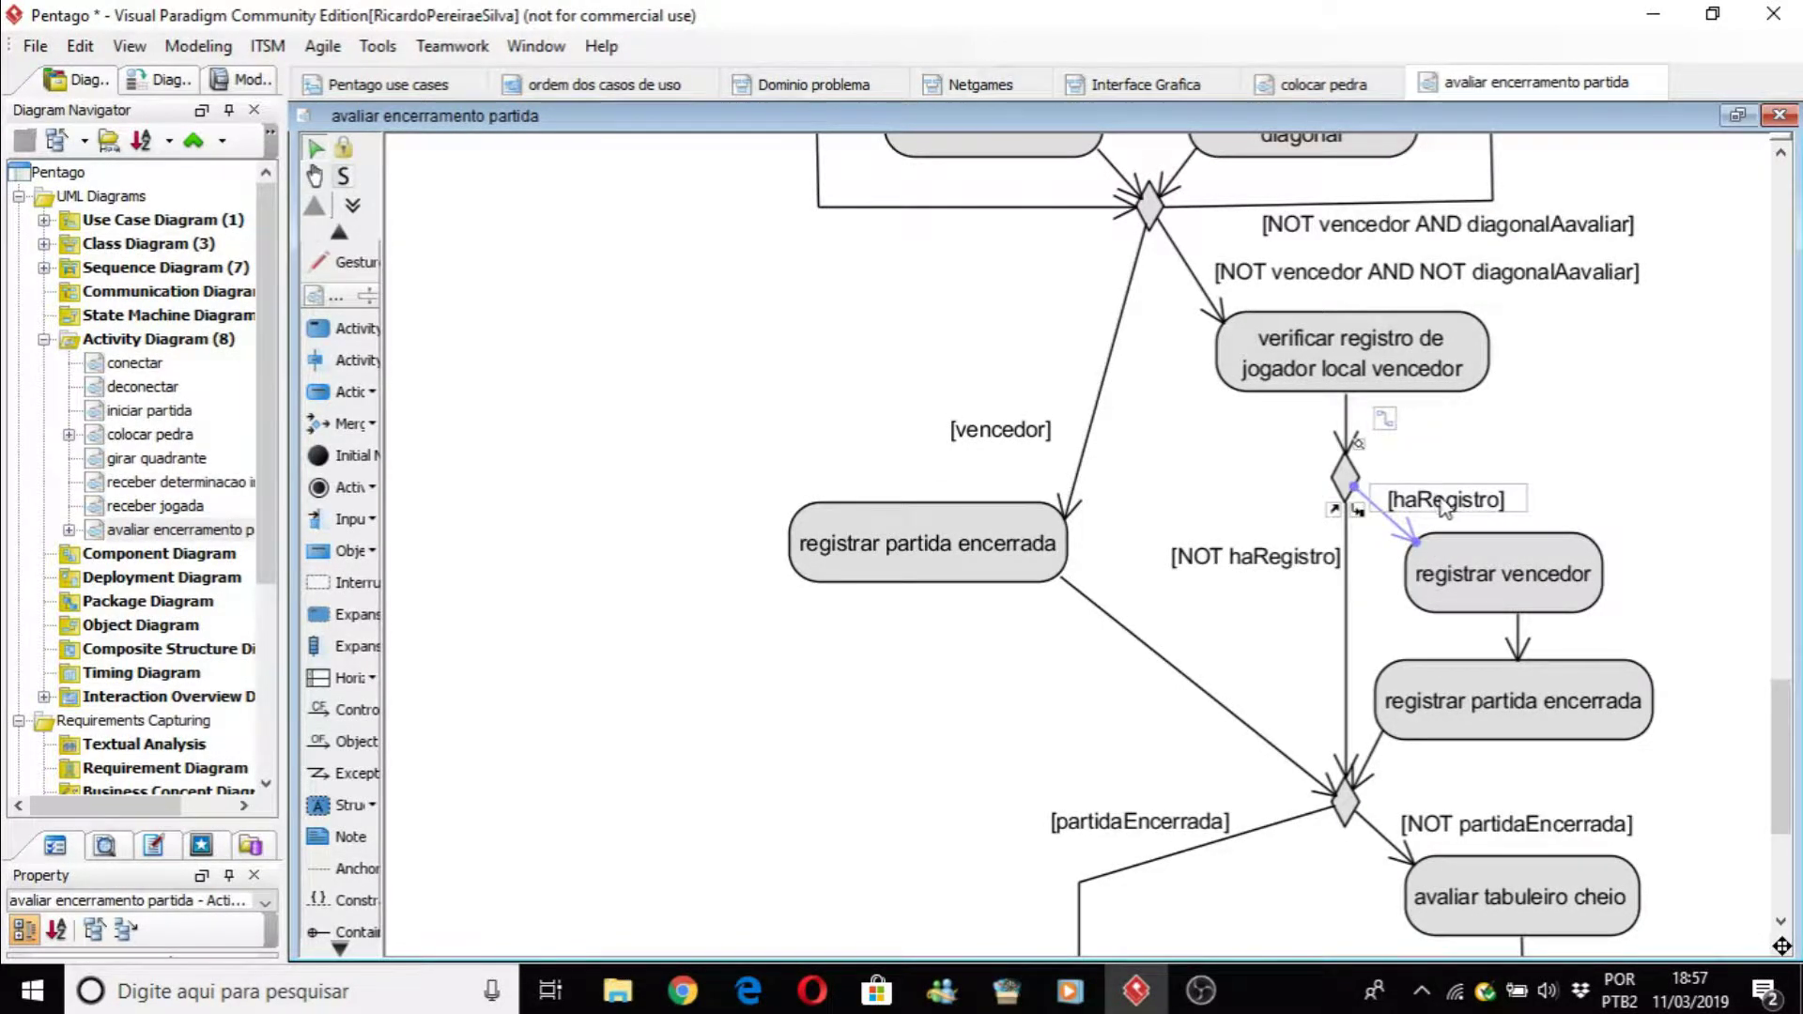
click(1479, 571)
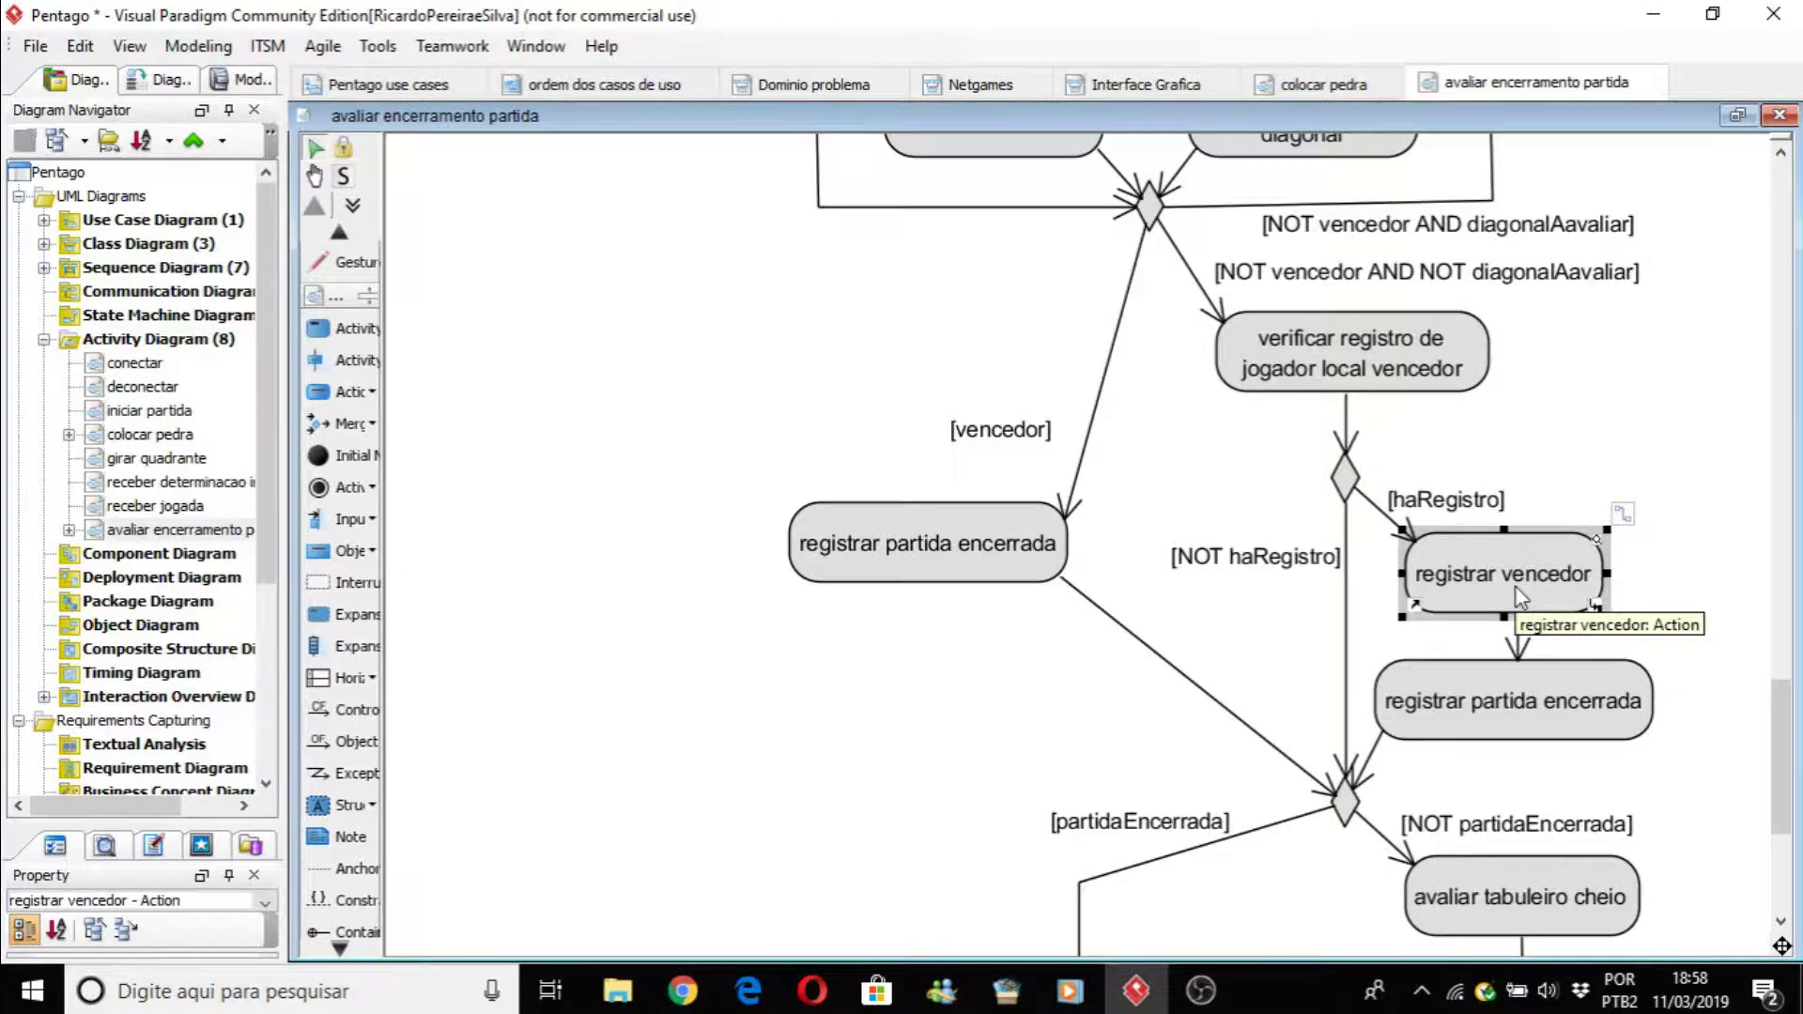
click(1665, 568)
click(1548, 716)
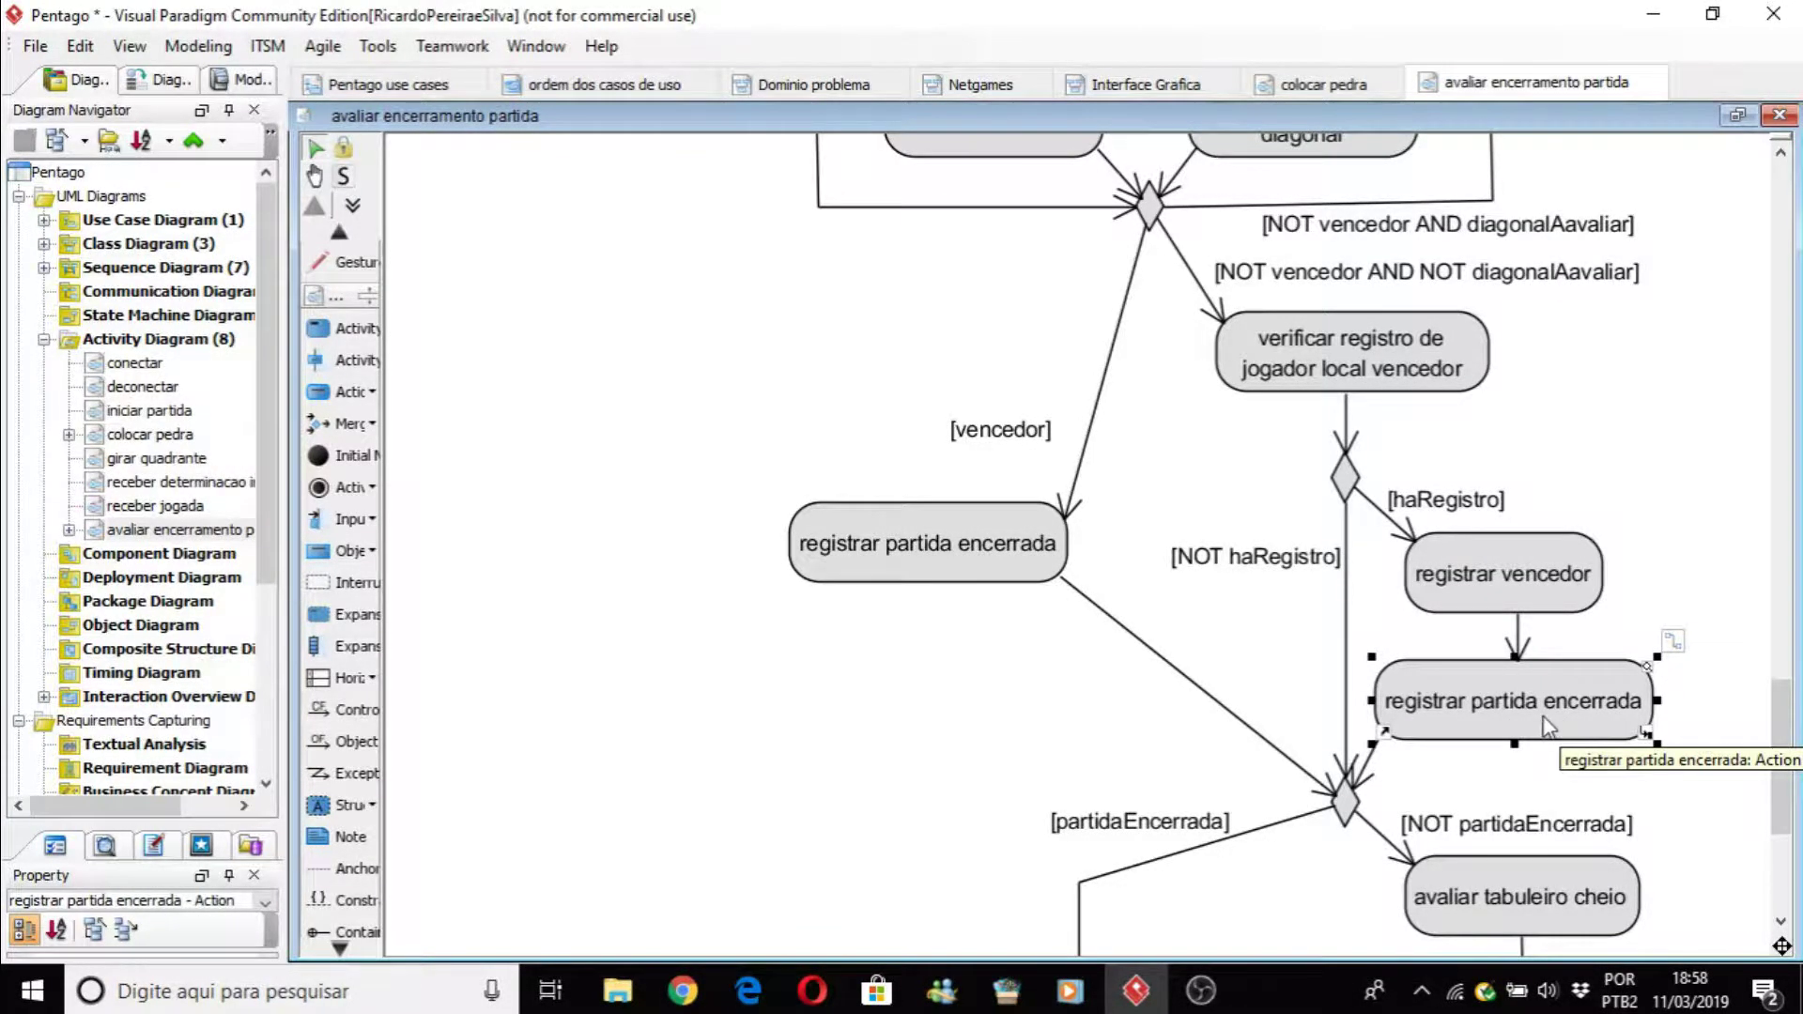
click(988, 528)
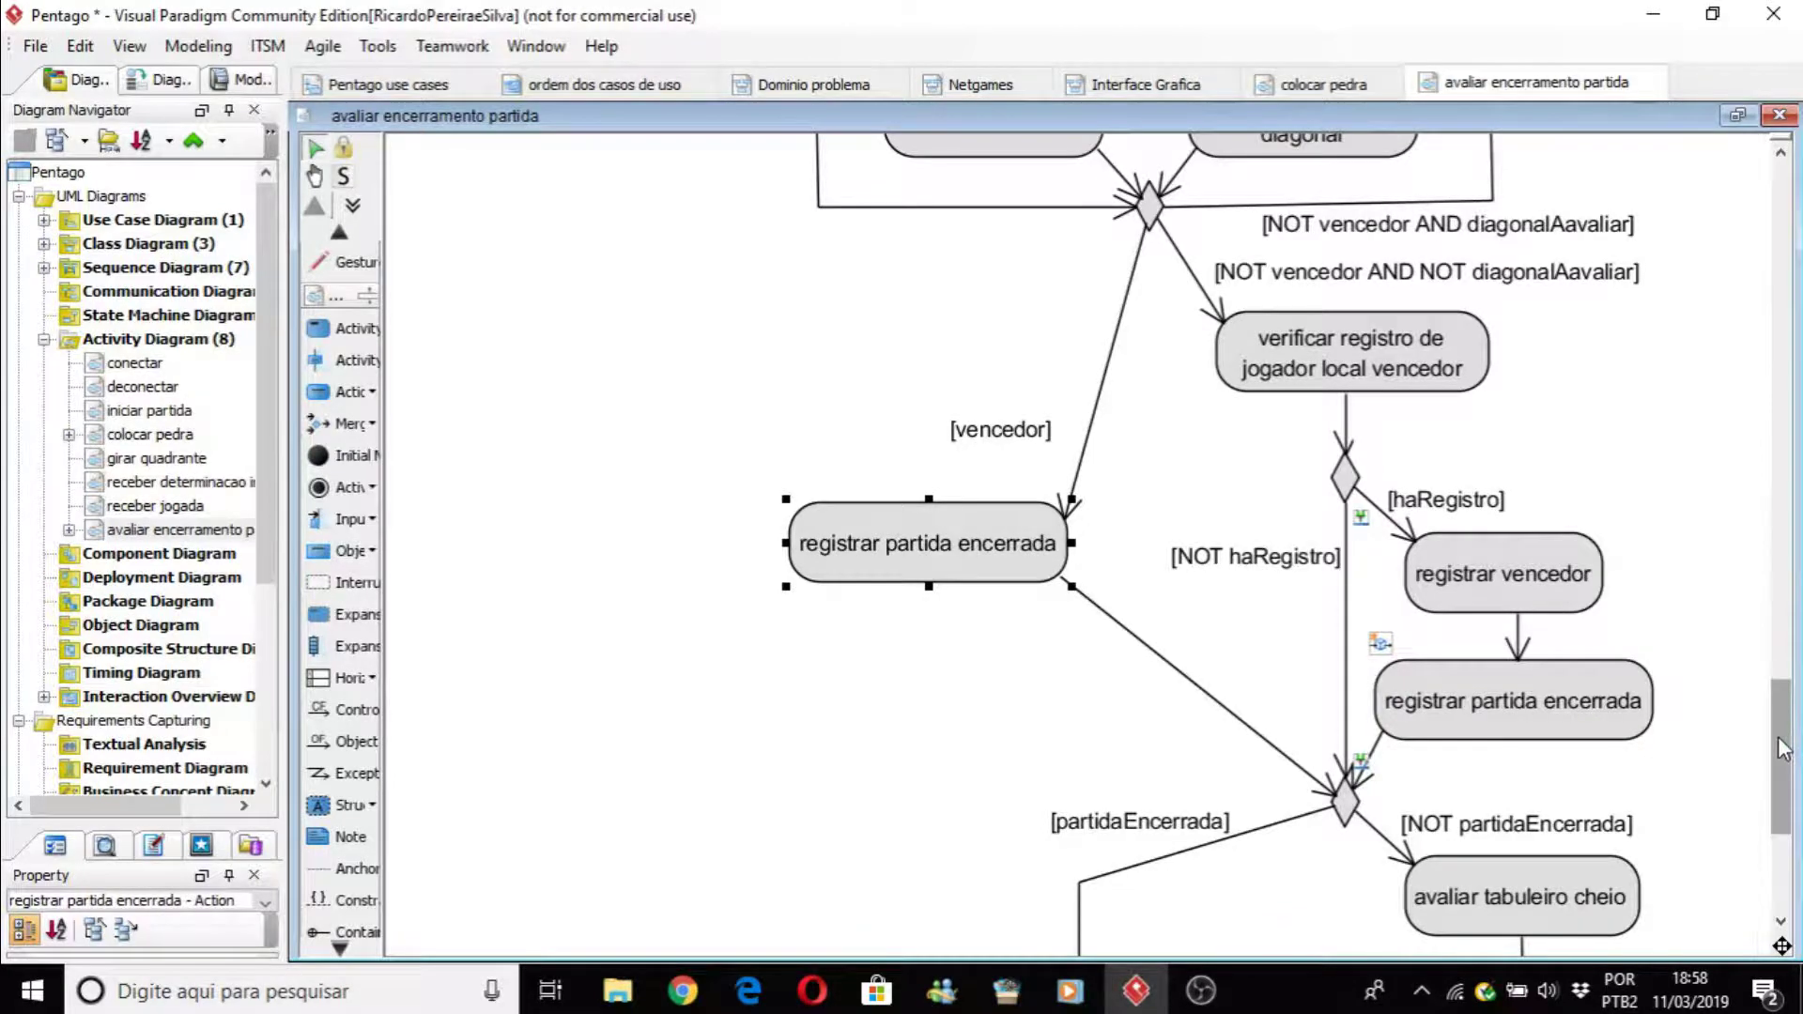
Step: Examine the [partidaEncerrada] and [NOT partidaEncerrada] branches, including the "avaliar tabuleiro cheio" decision, down to the activity final node
scroll(1420, 408, down, 4)
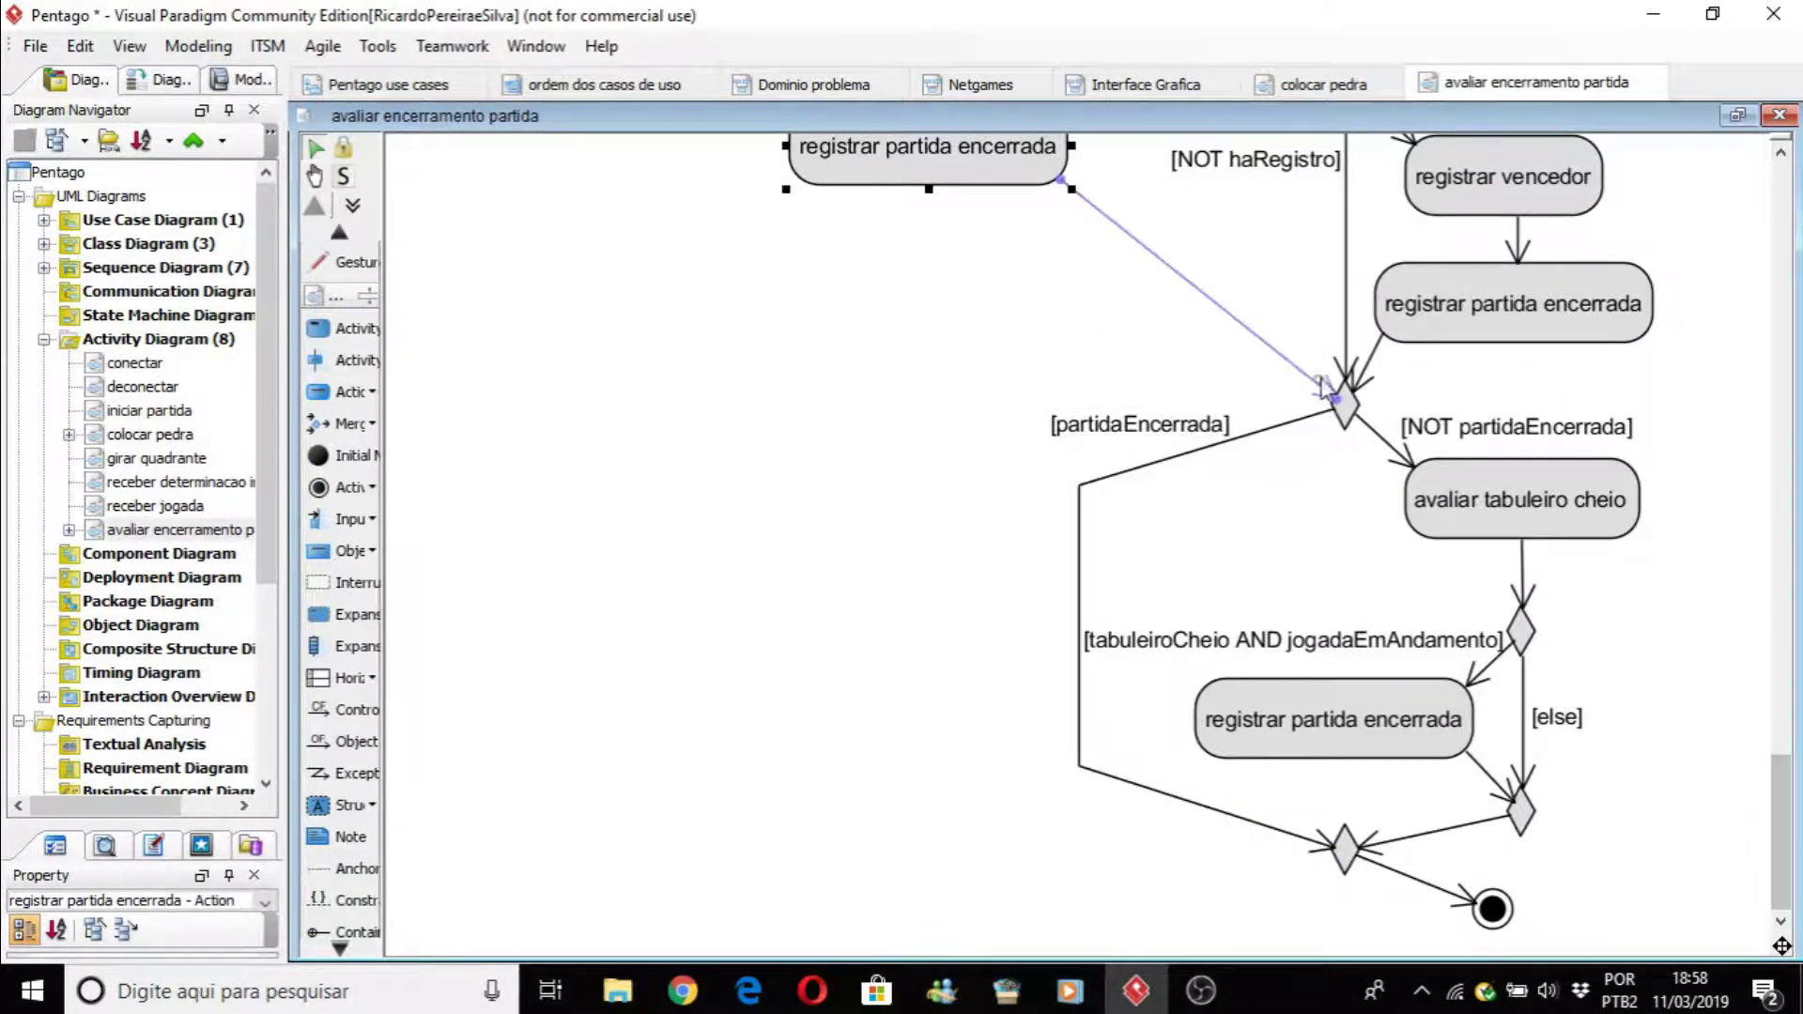
click(1347, 405)
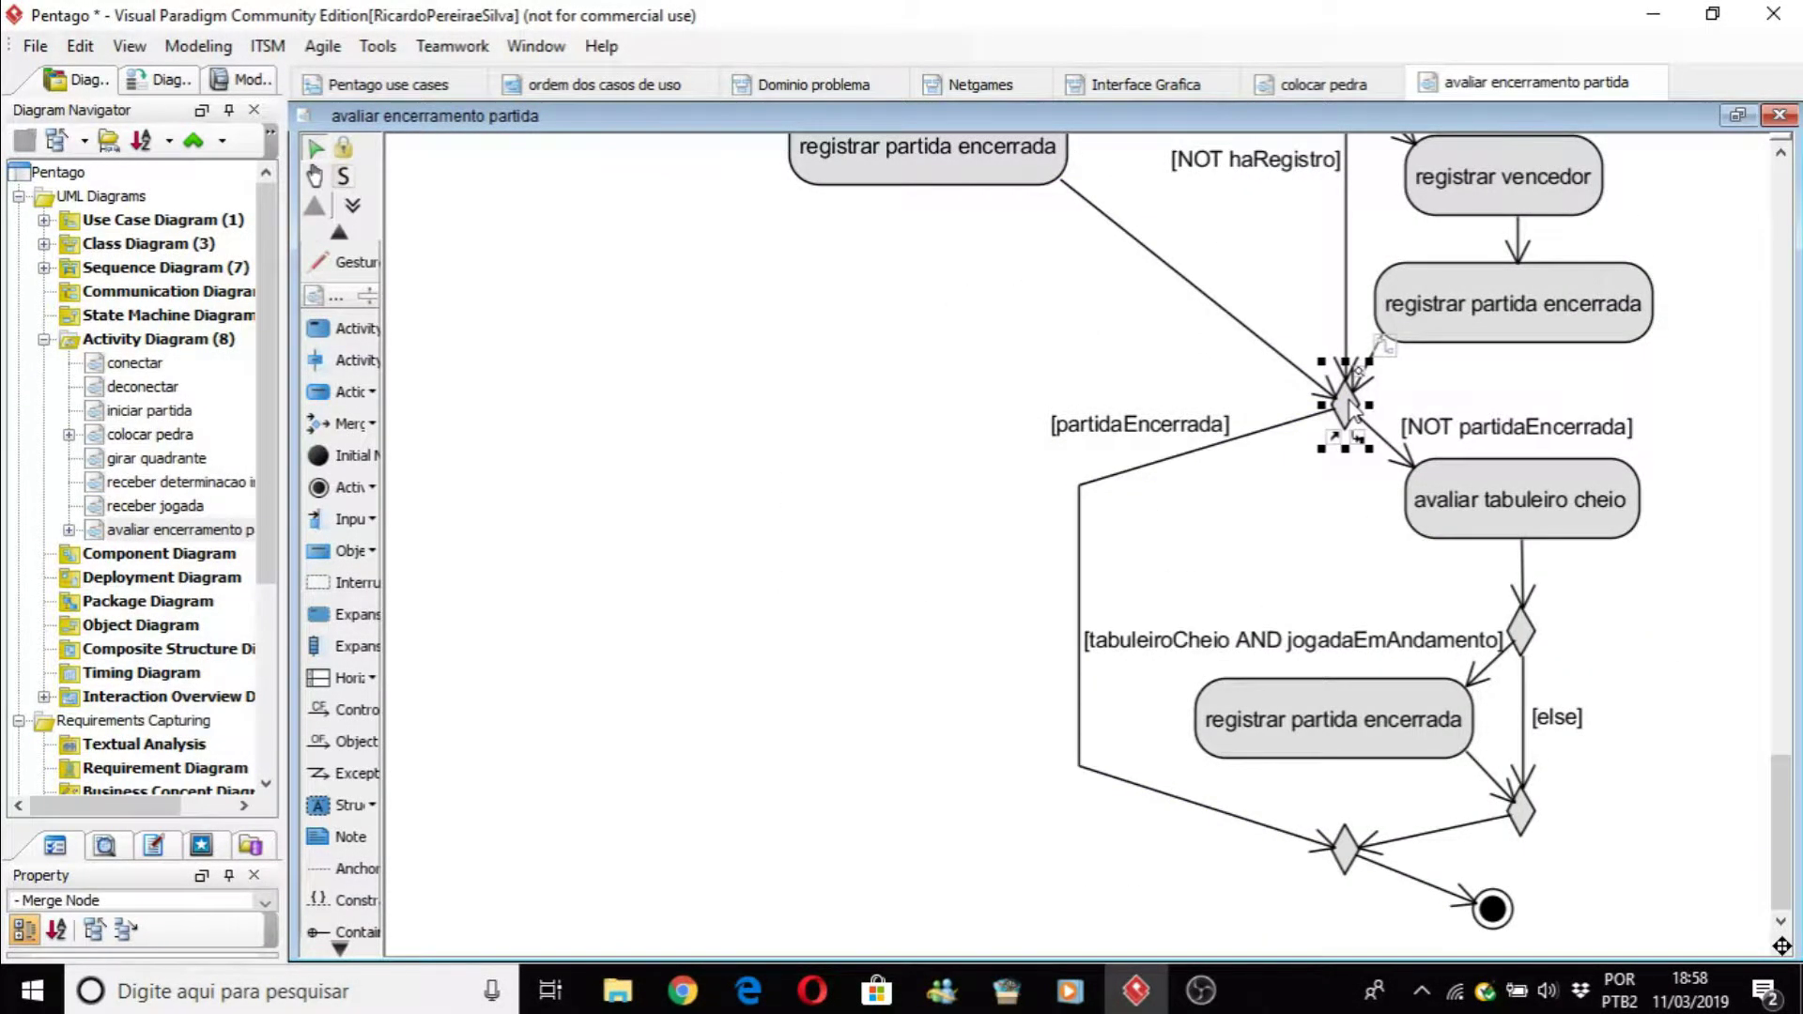
click(1147, 435)
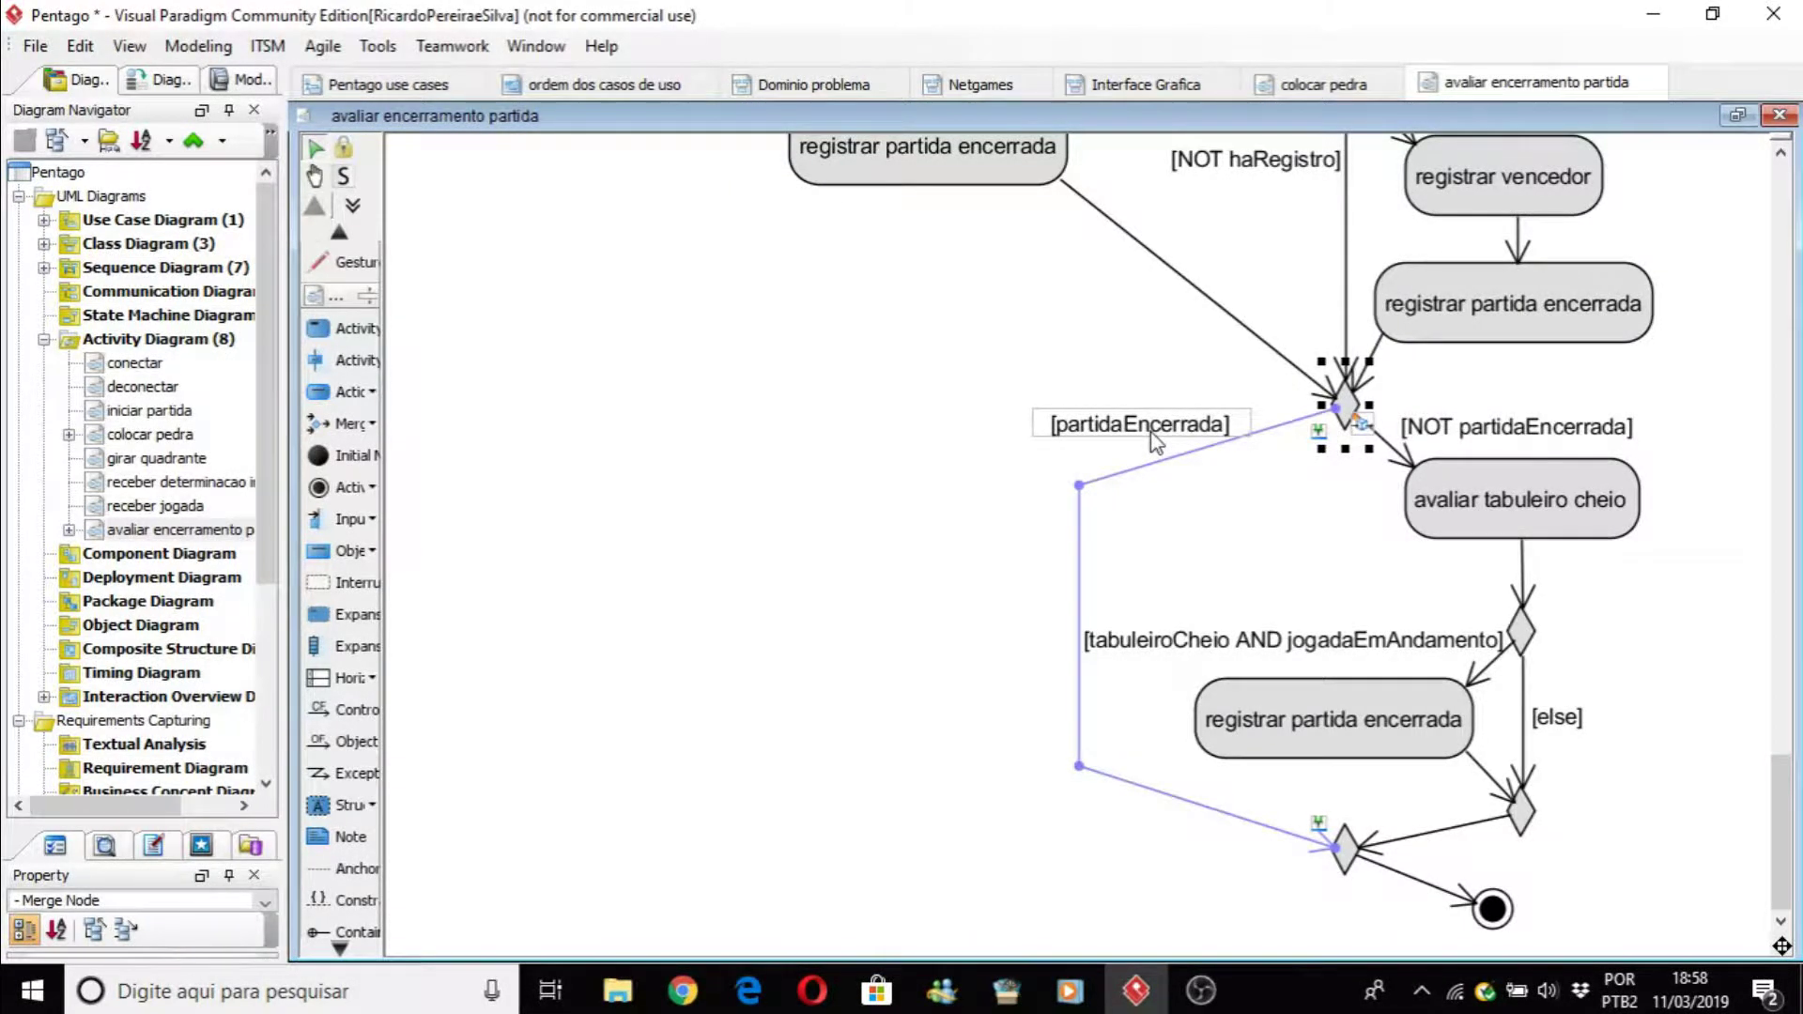
click(1341, 402)
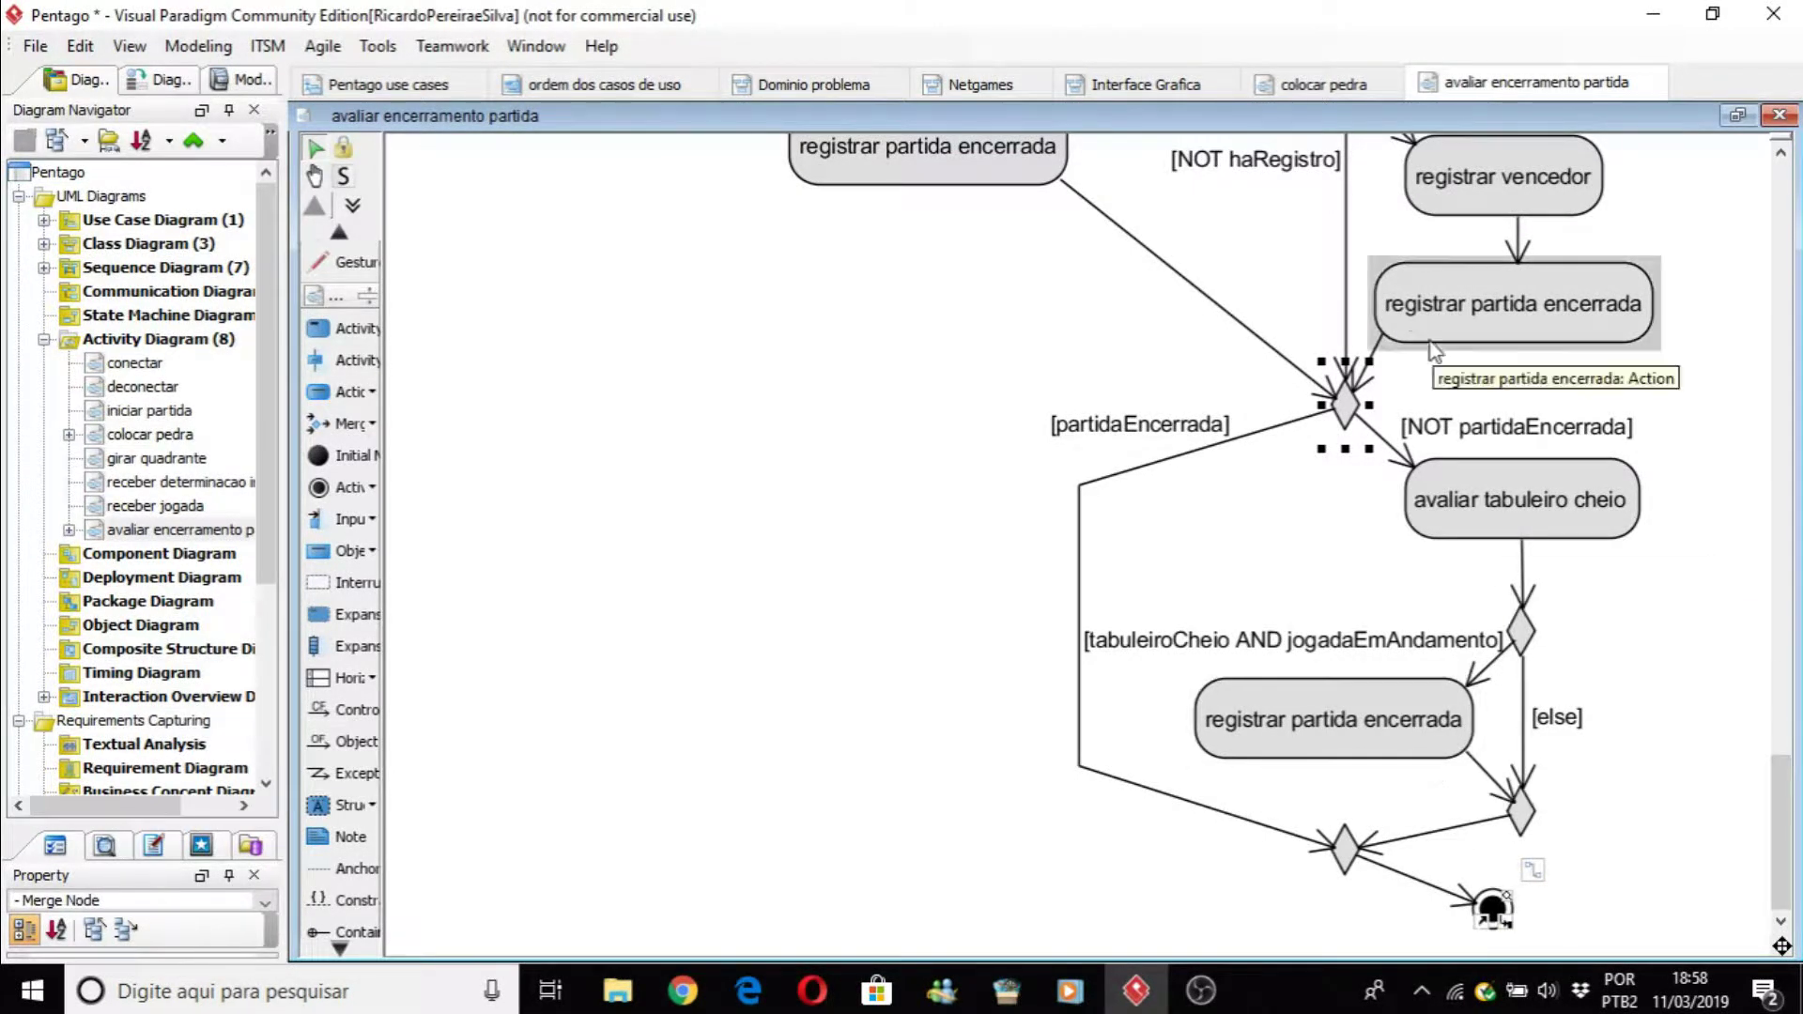
click(1533, 528)
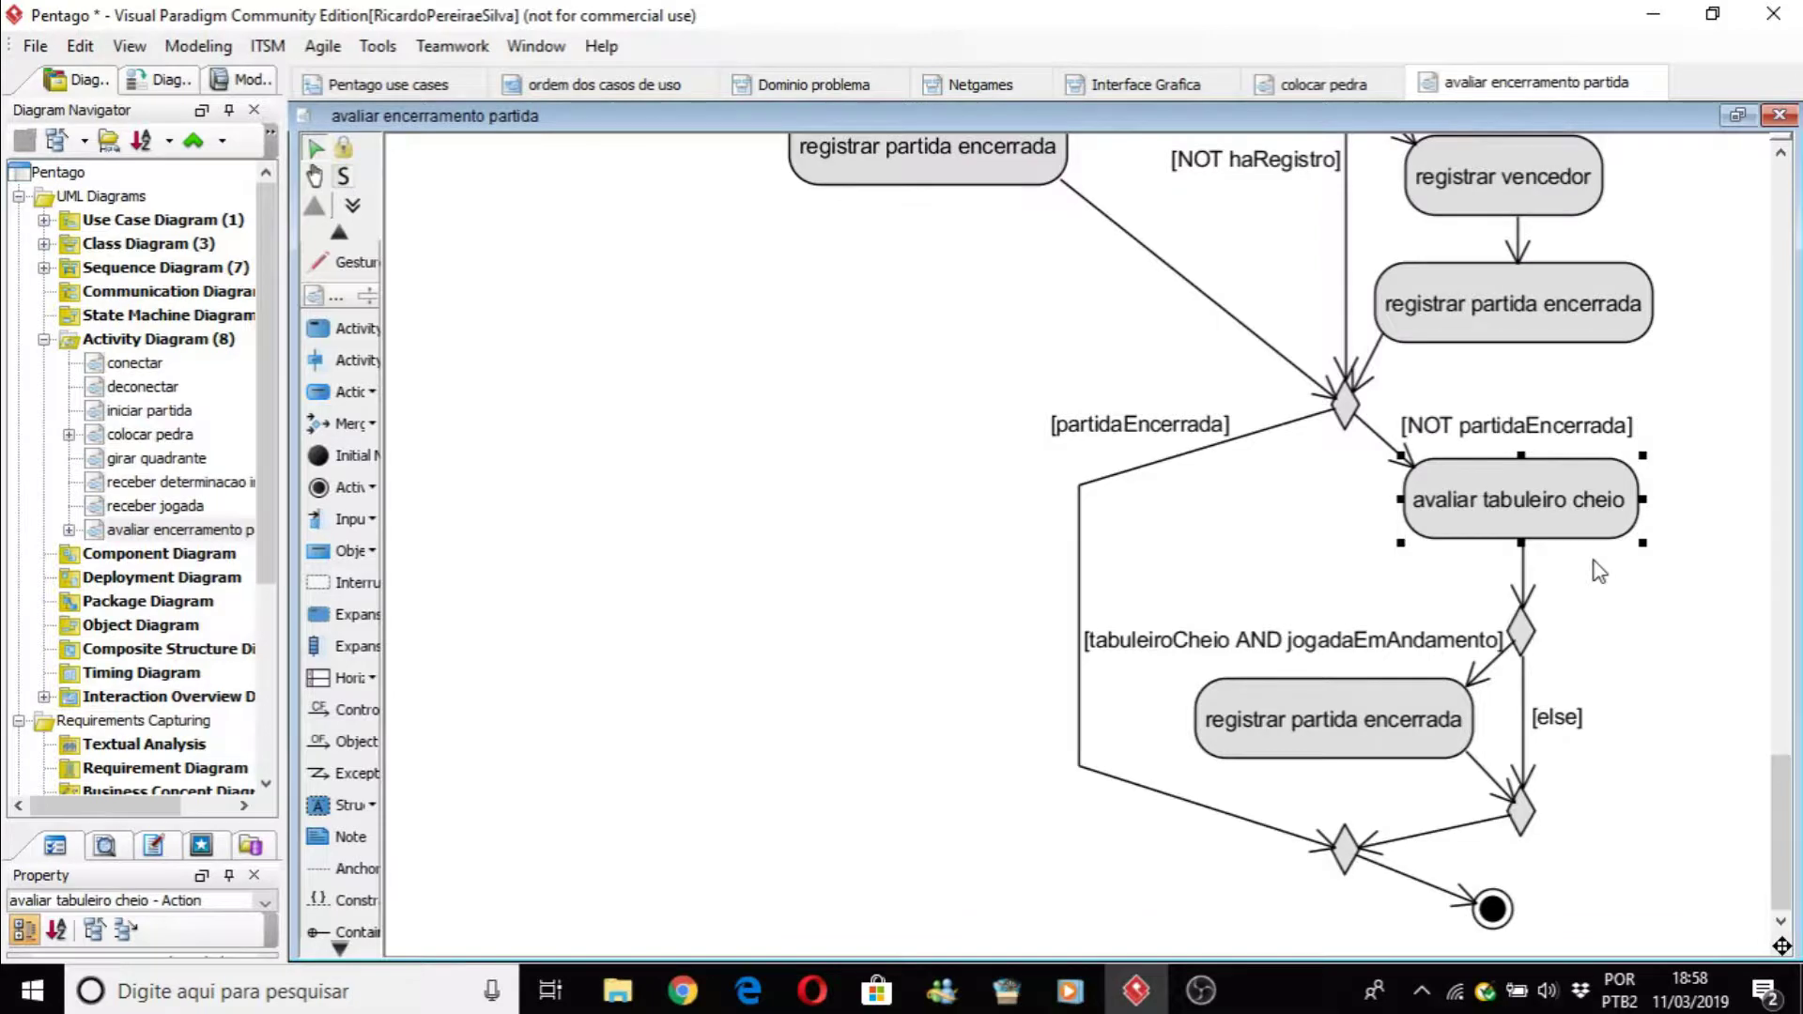
click(1586, 593)
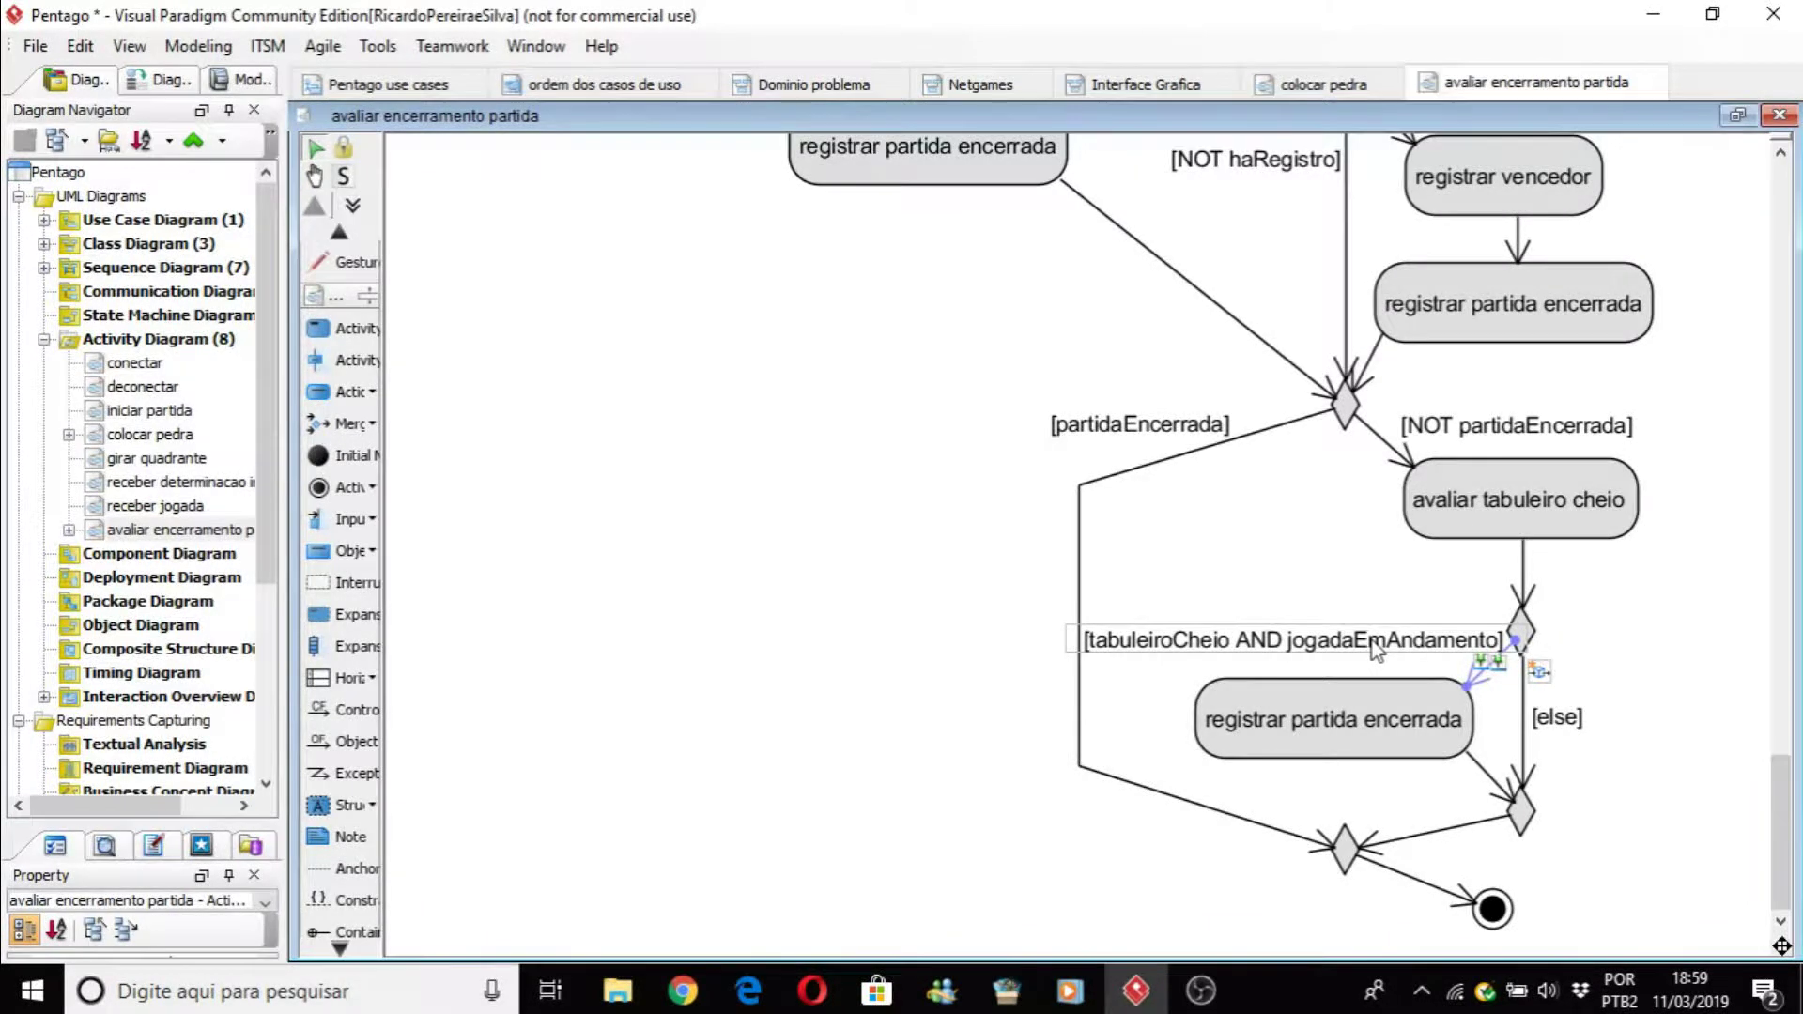
click(1352, 747)
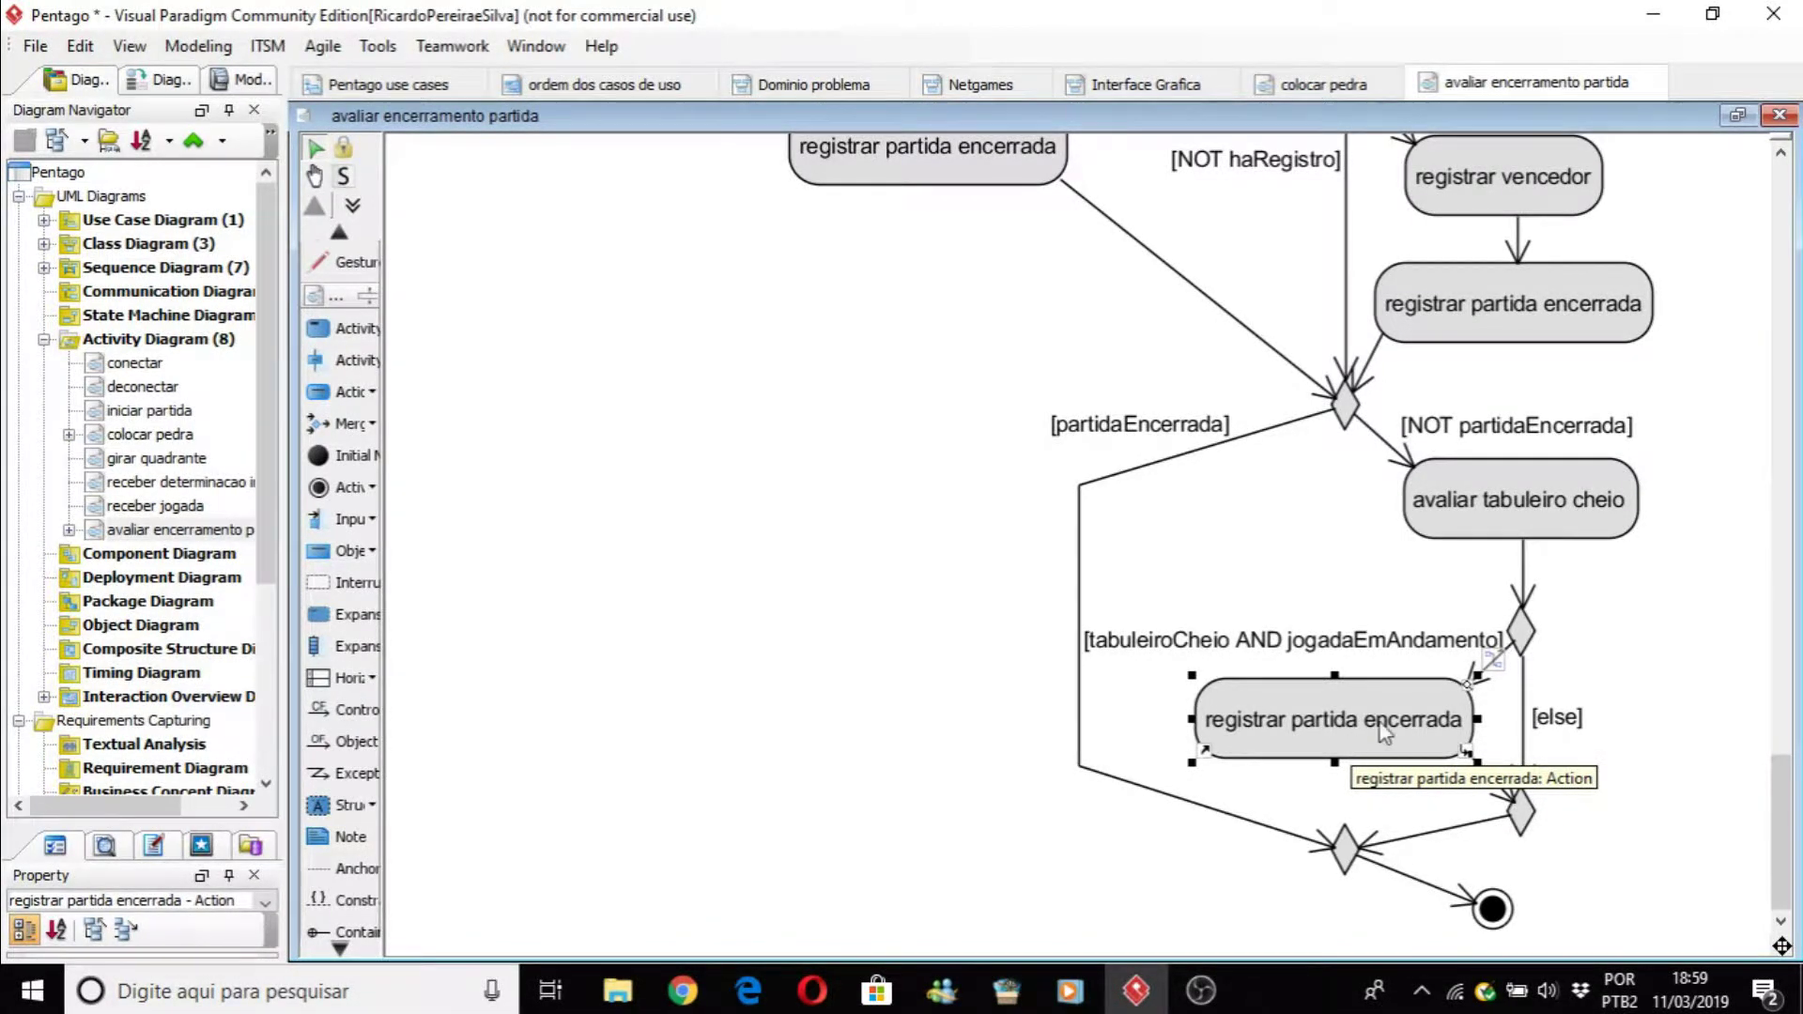
click(1548, 656)
click(1532, 715)
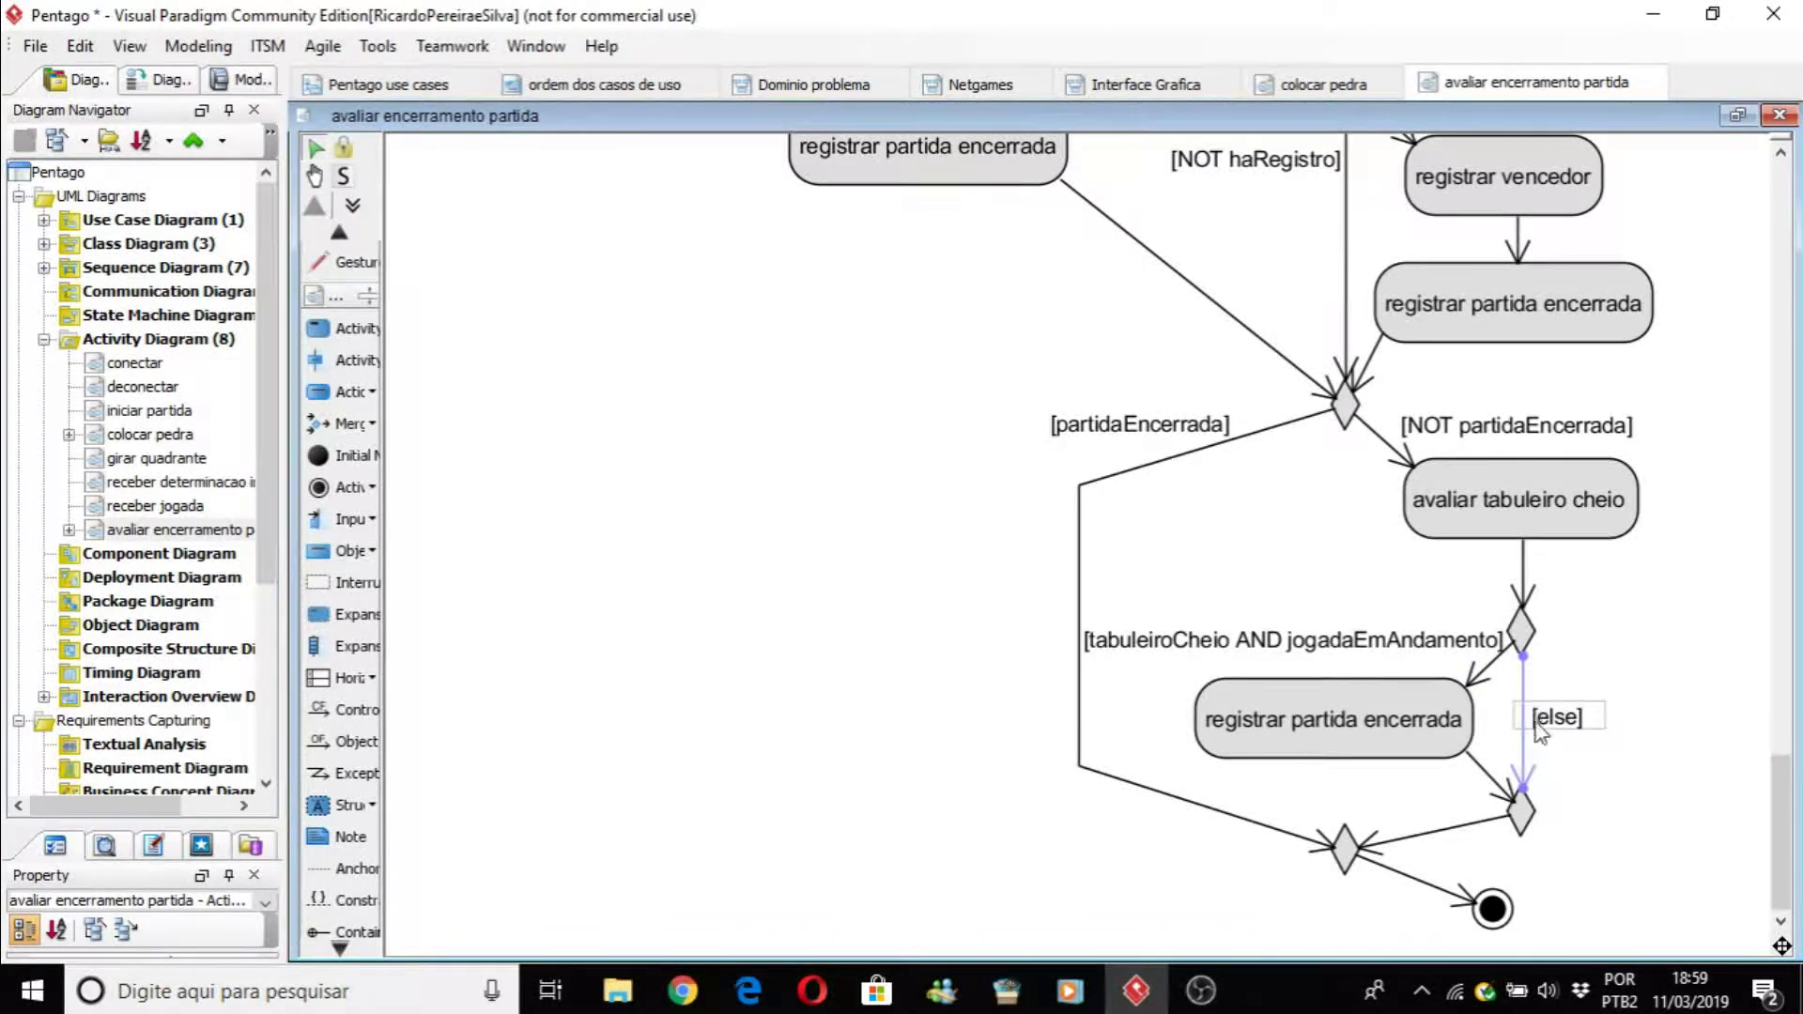
click(1523, 640)
click(1524, 732)
drag(1523, 788, 1562, 741)
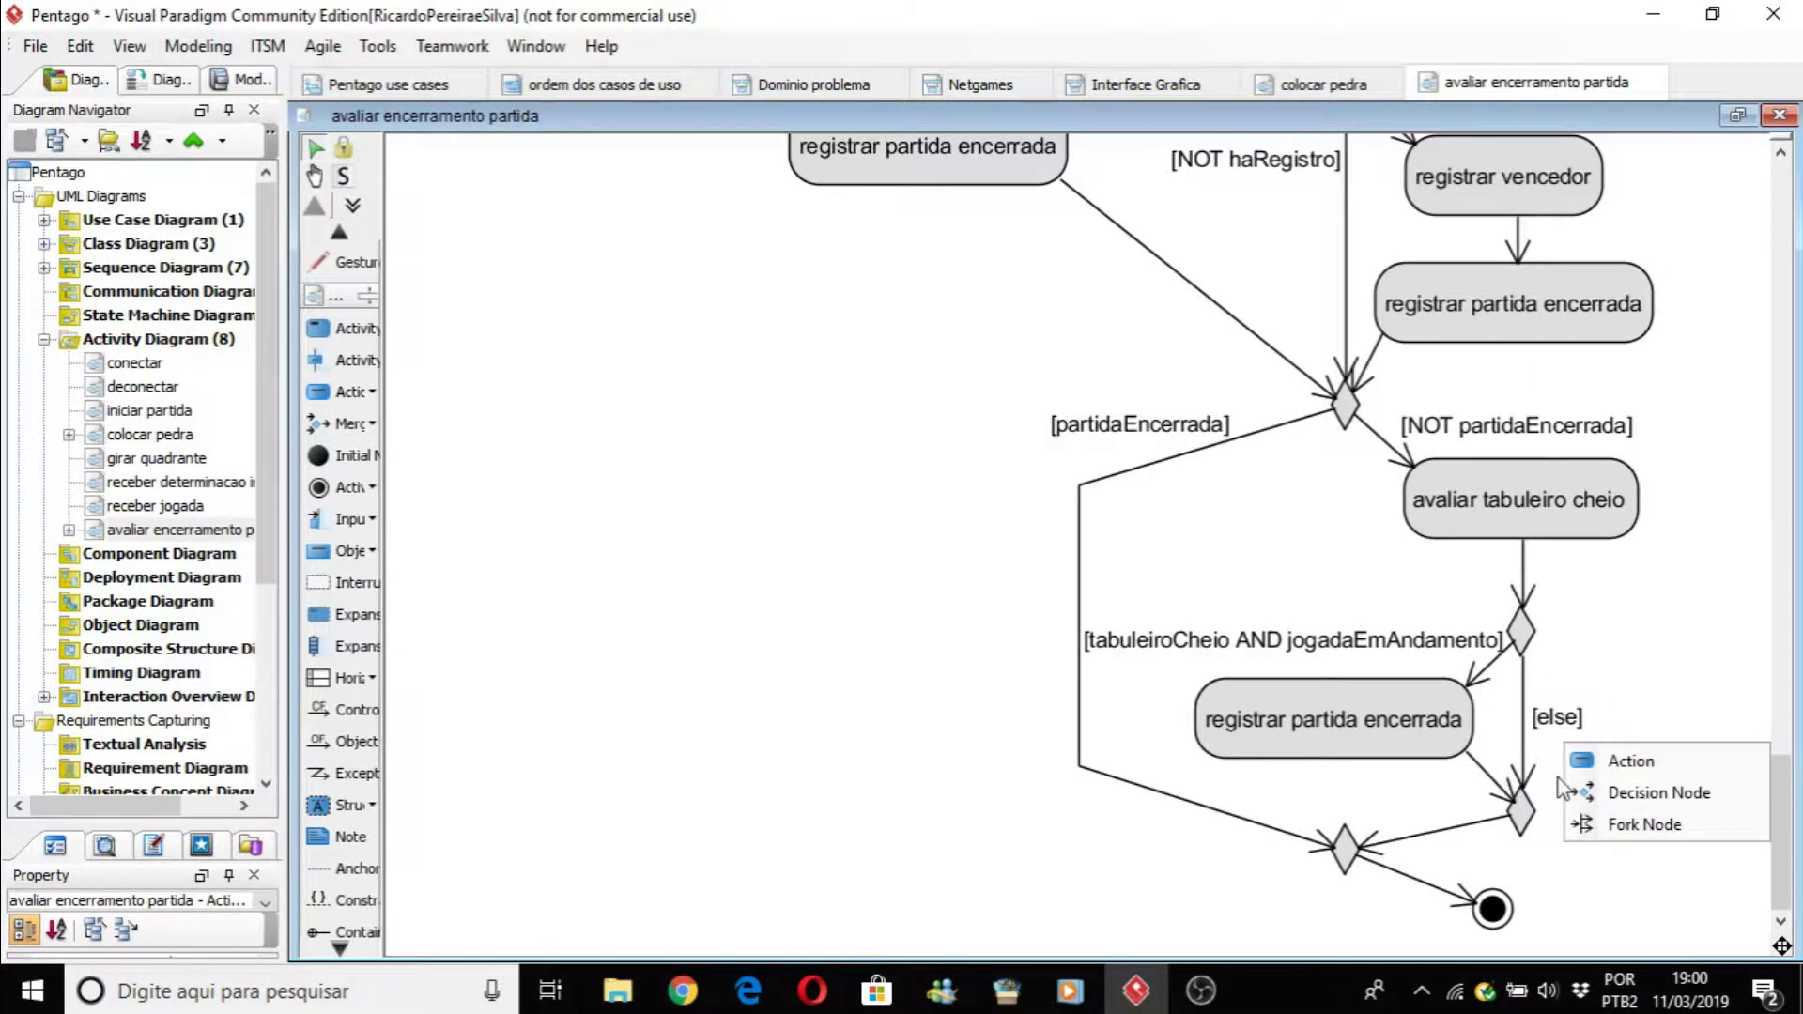
click(1566, 862)
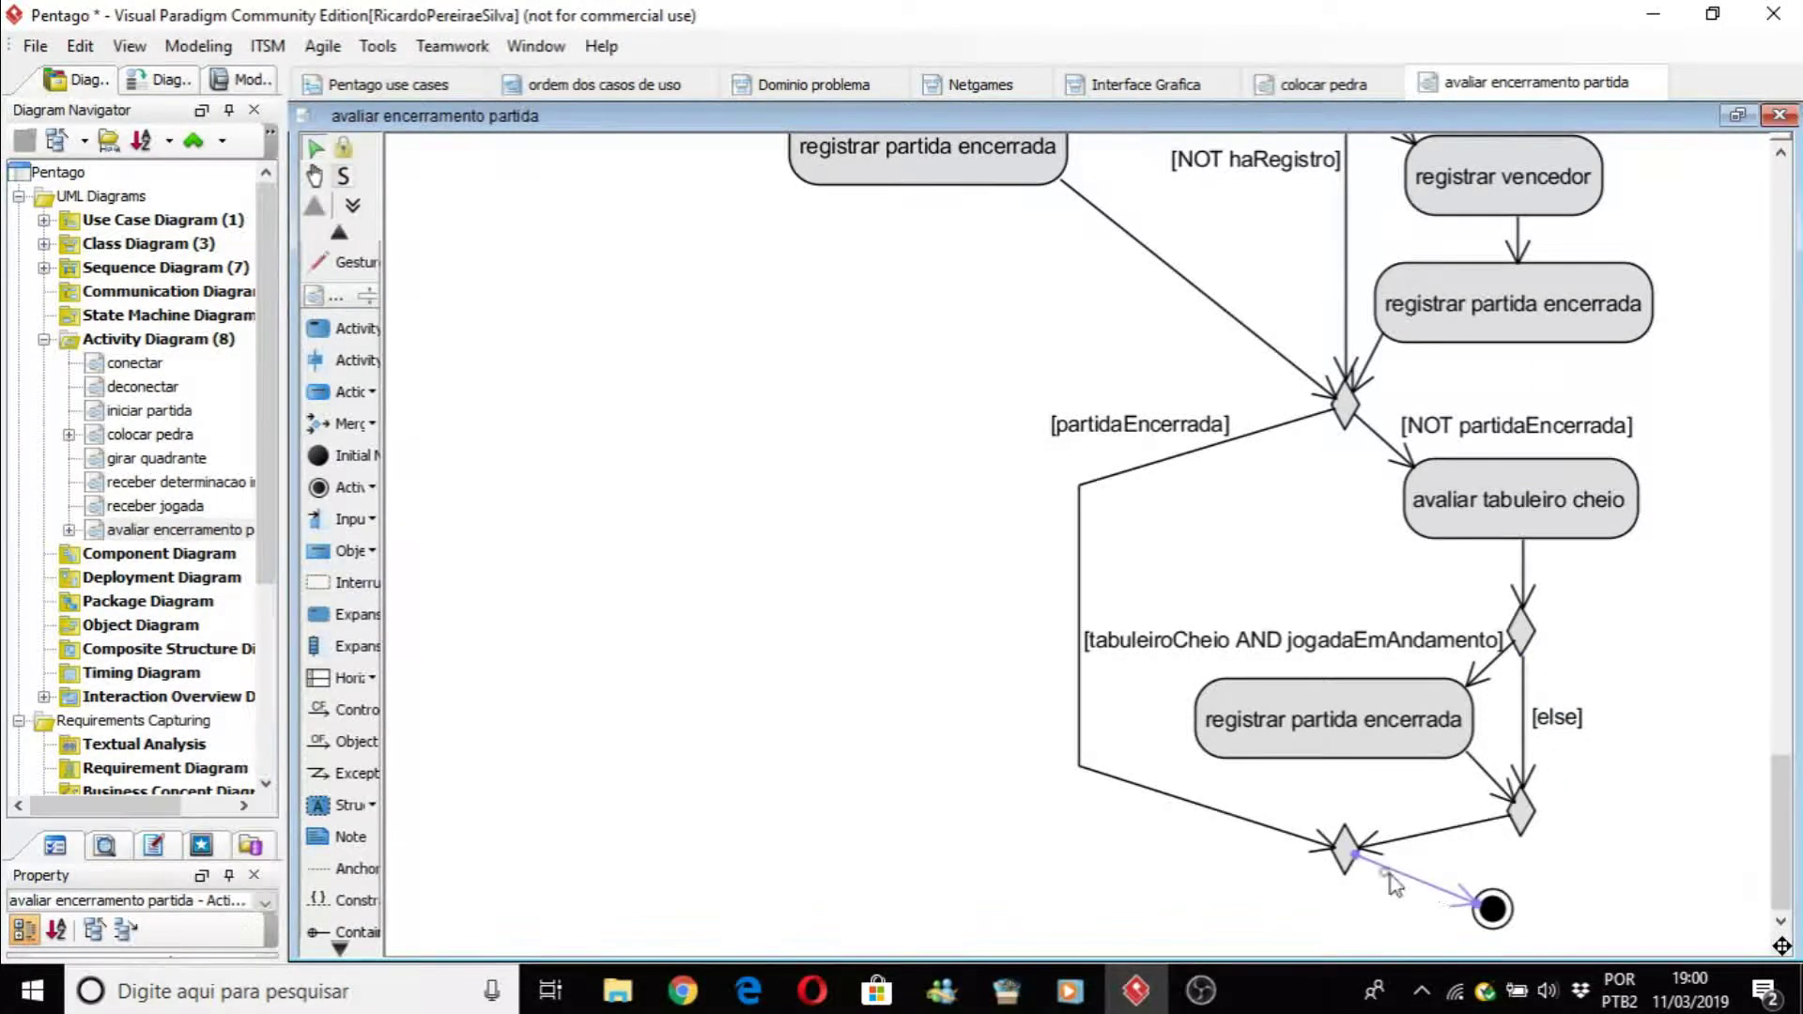
click(1494, 909)
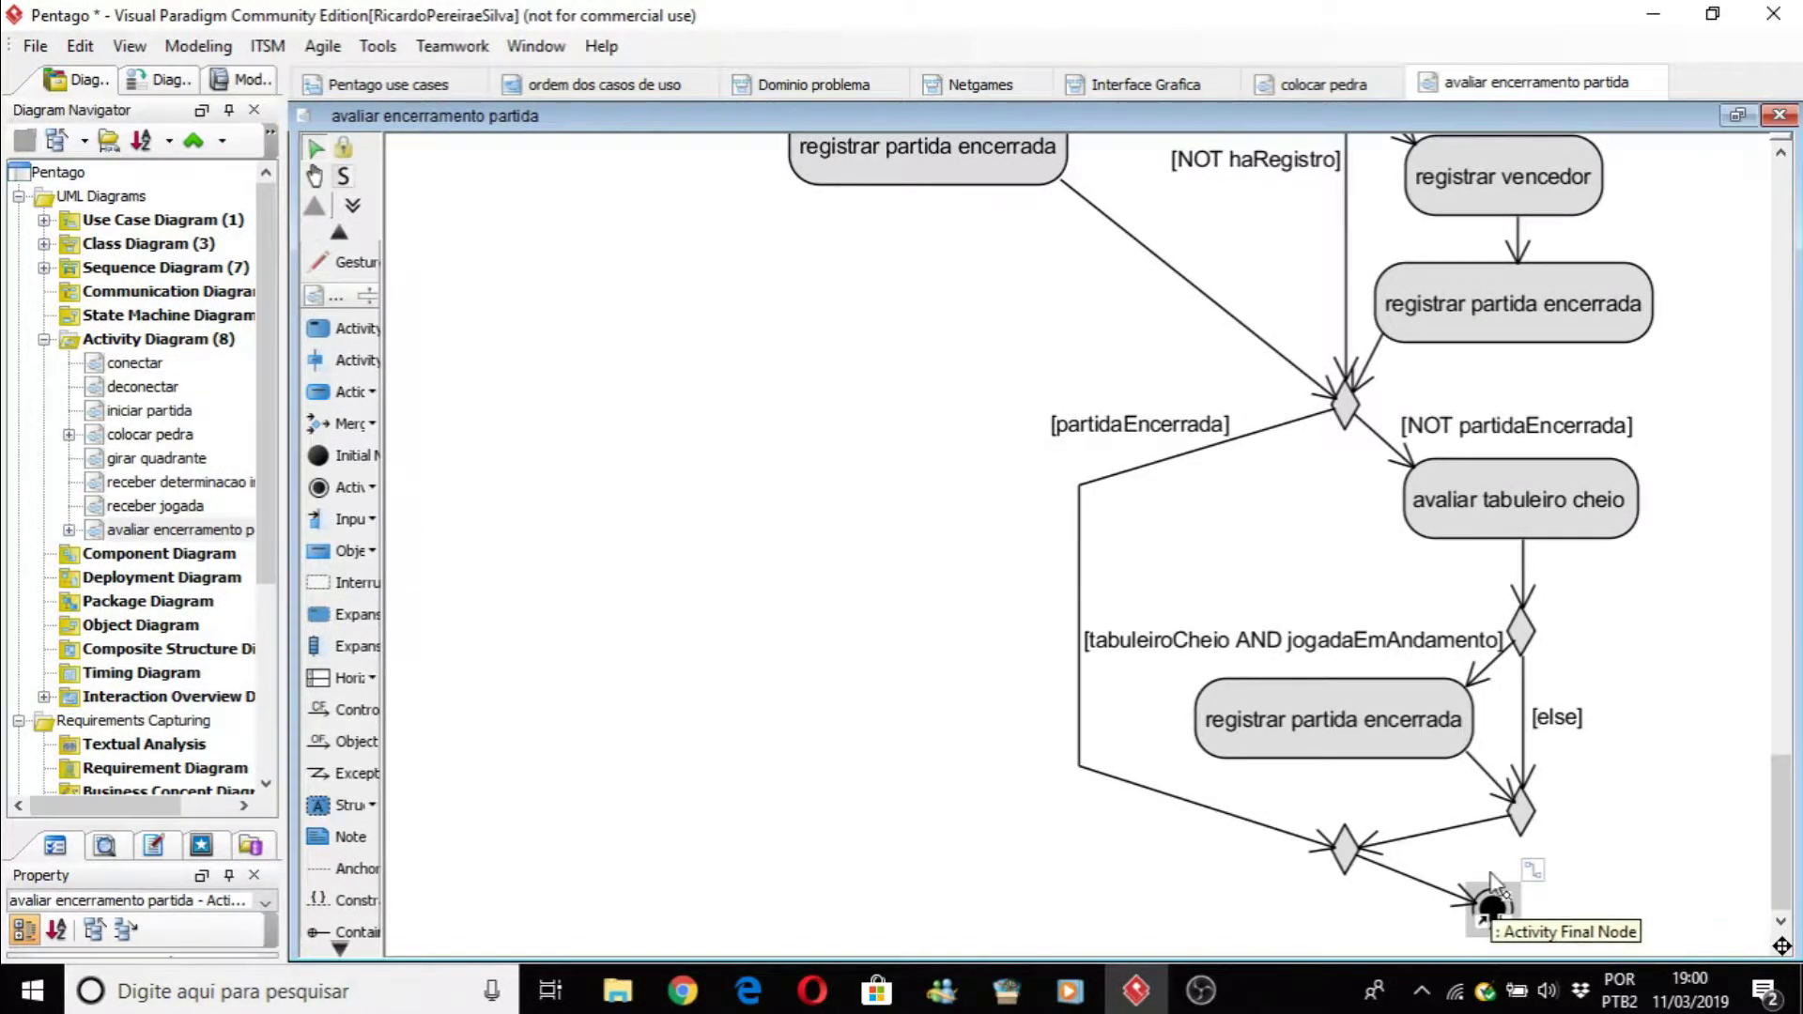
Step: Review the line and column evaluation loops from "tomar primeira linha" to the column loop's "registrar vencedor" action
scroll(1674, 839, up, 2)
scroll(1674, 839, down, 1)
scroll(1674, 839, up, 20)
scroll(1673, 839, up, 15)
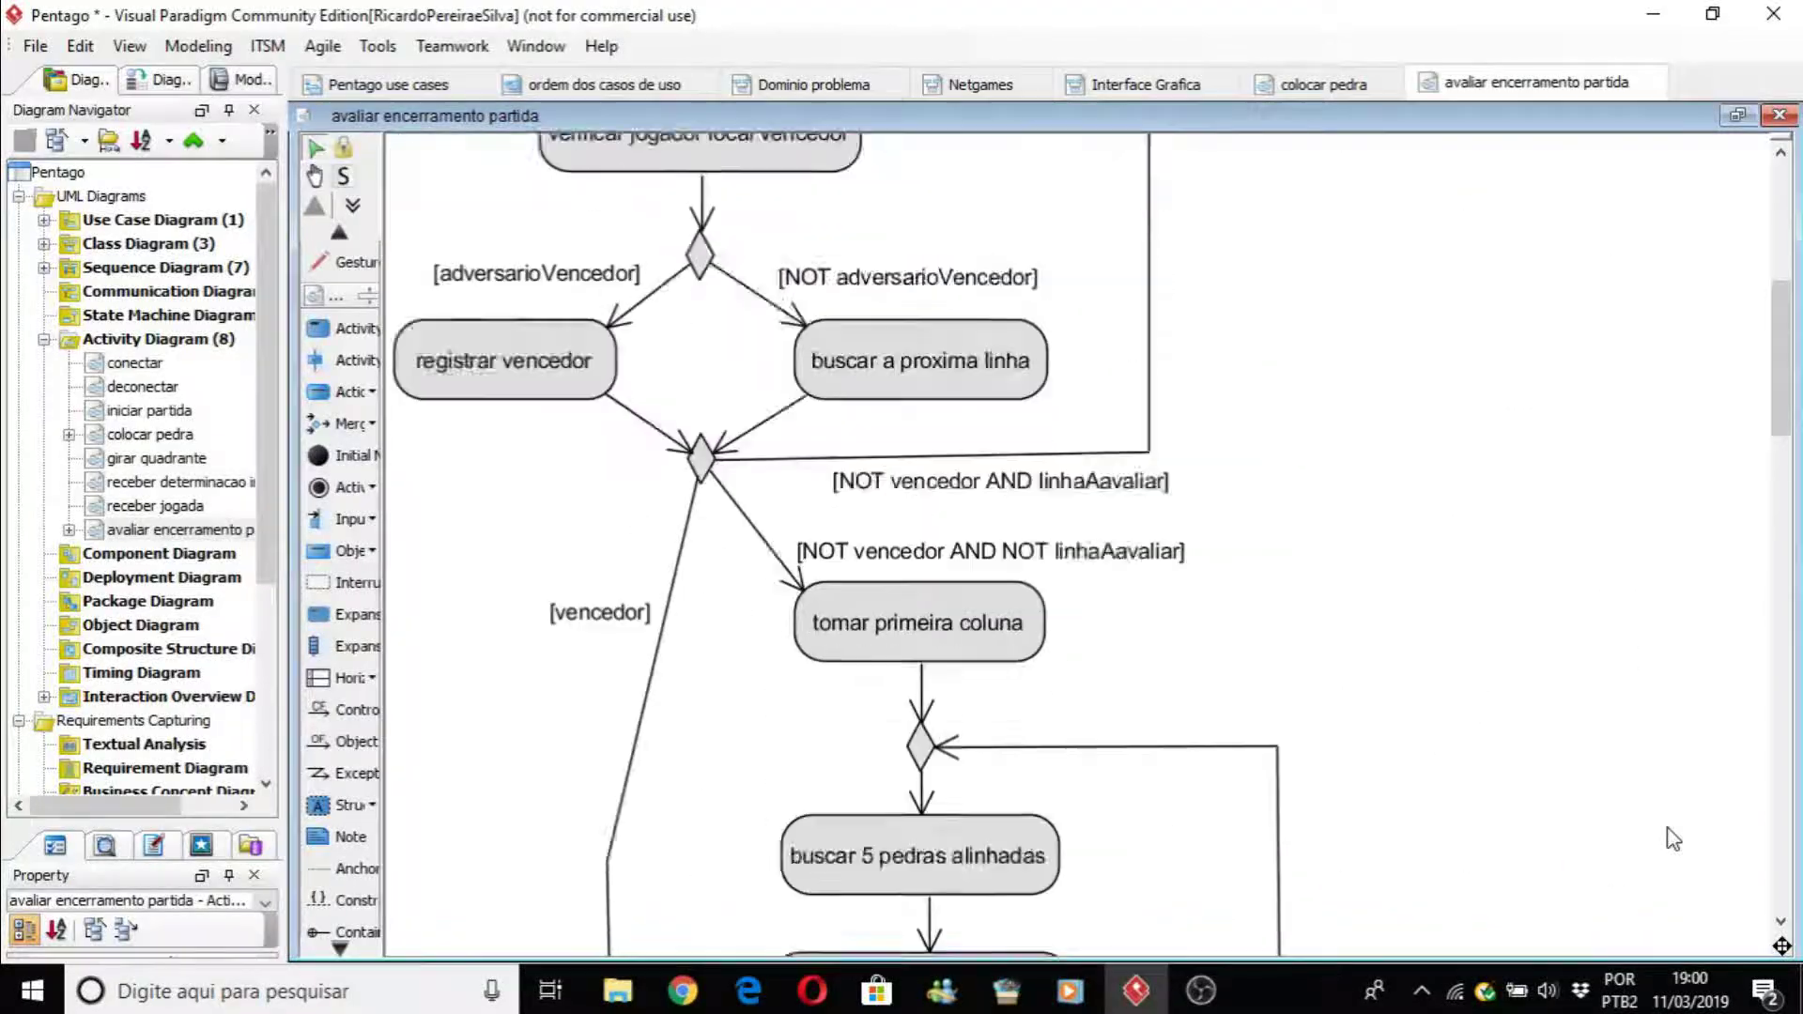
scroll(1383, 564, down, 5)
scroll(1380, 564, up, 4)
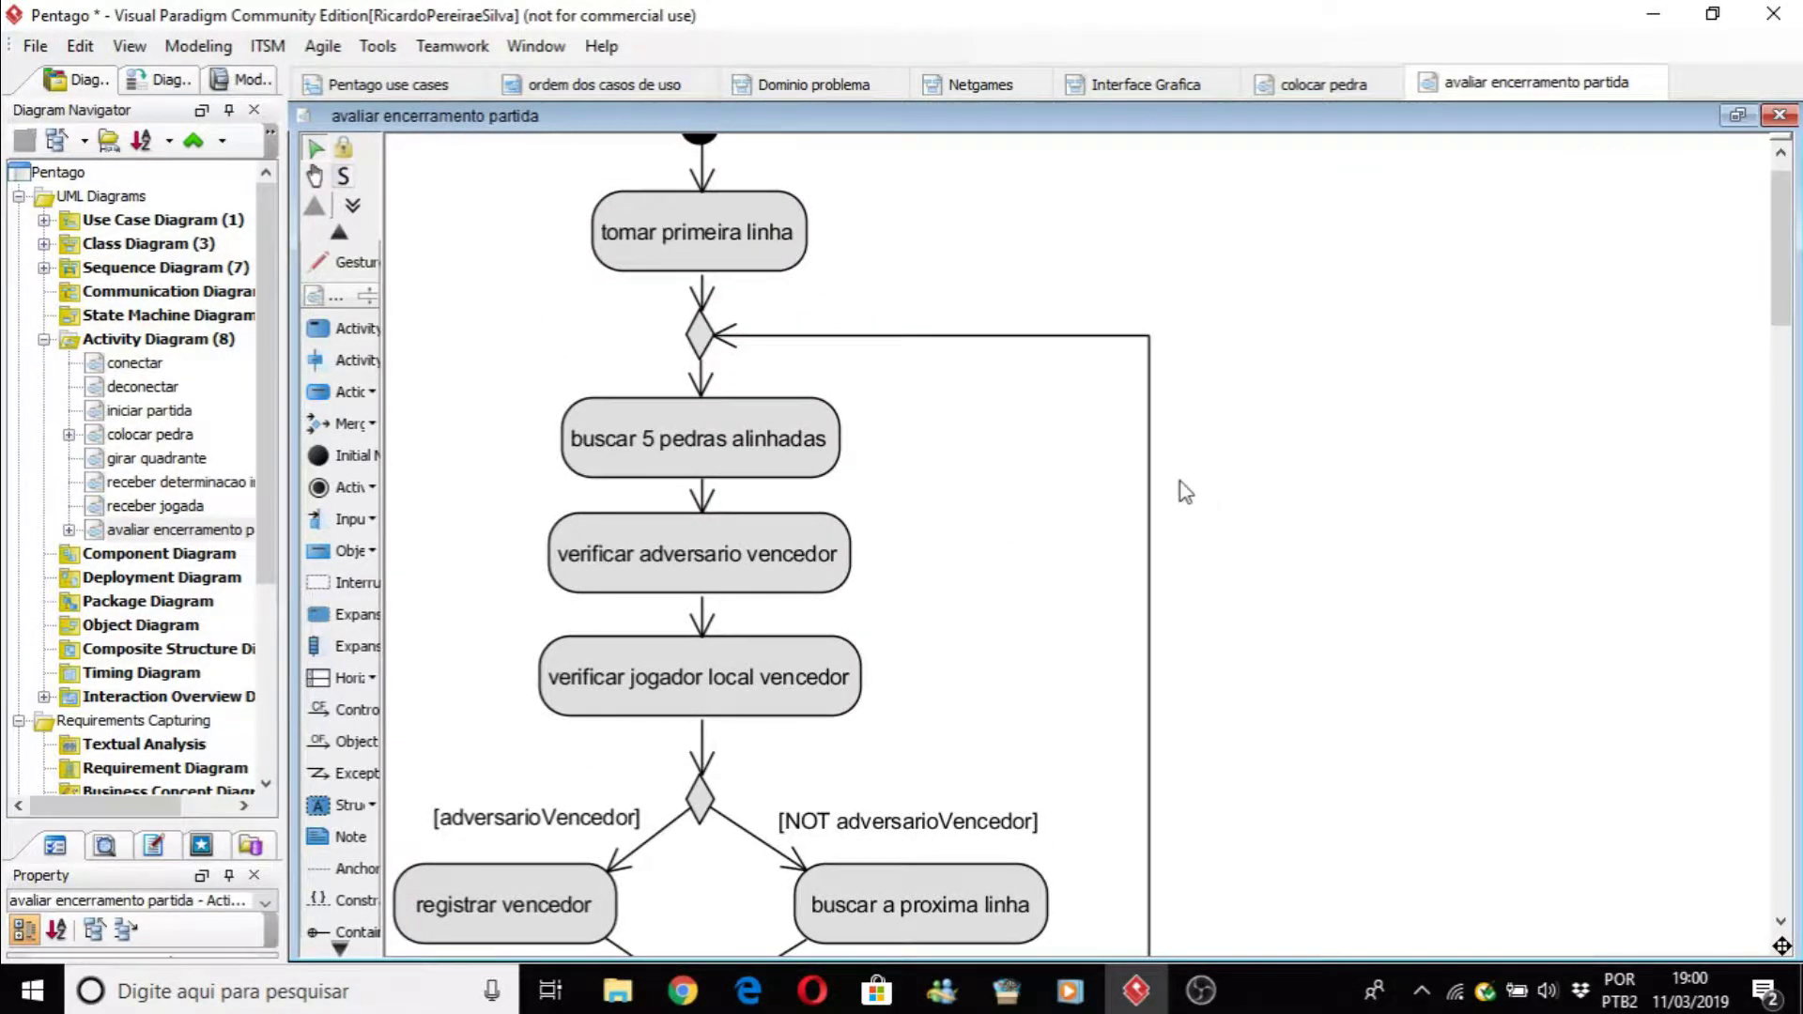
scroll(1359, 534, down, 2)
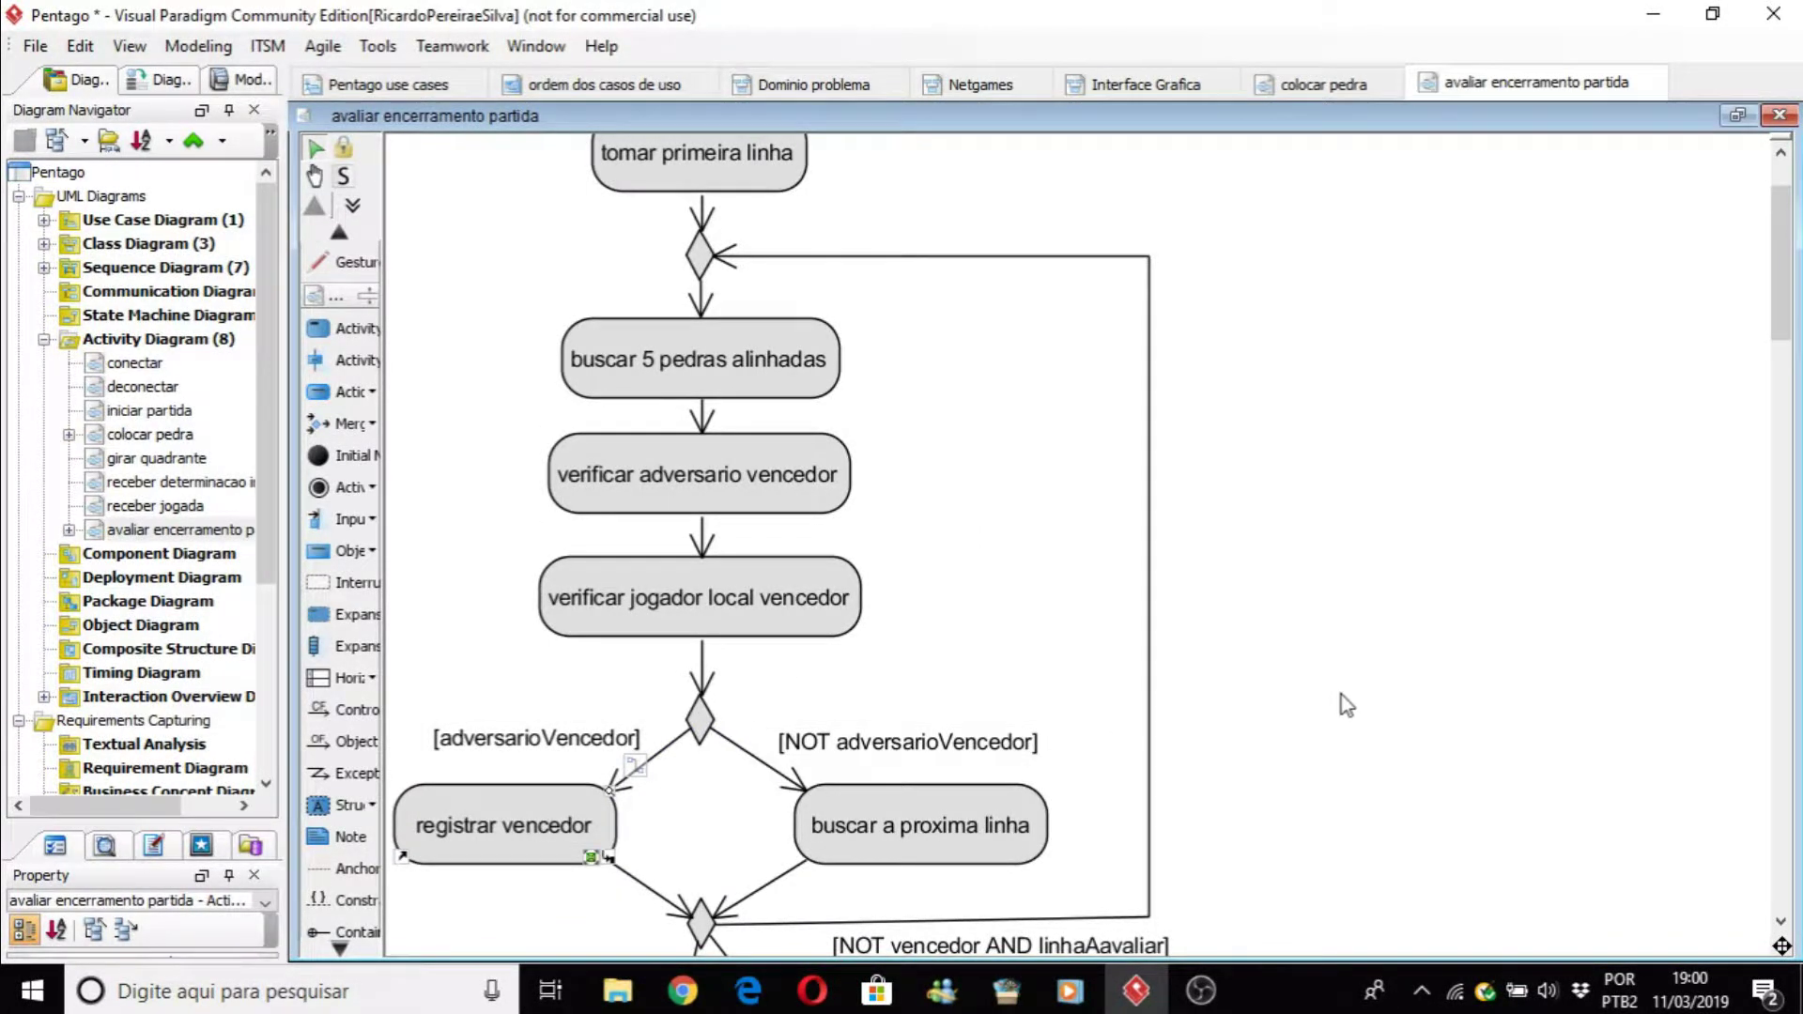
scroll(1343, 700, down, 4)
scroll(1341, 695, down, 4)
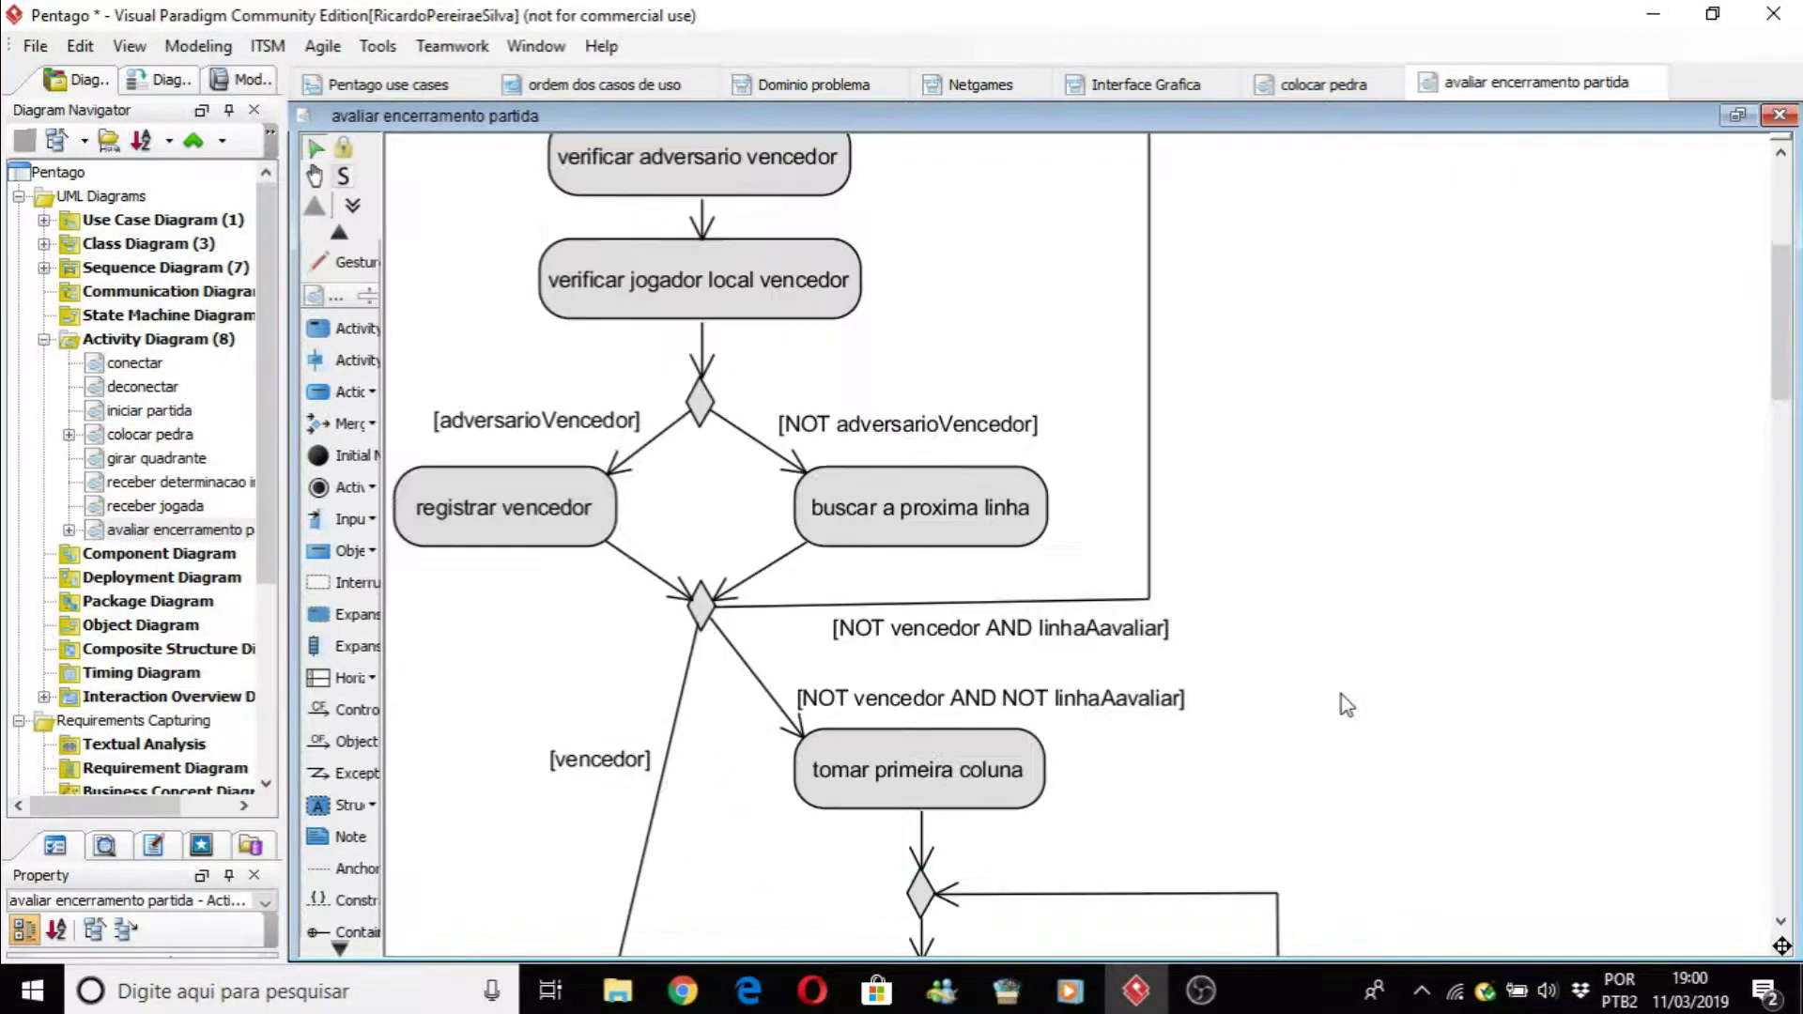
scroll(1296, 709, down, 6)
scroll(1103, 575, down, 4)
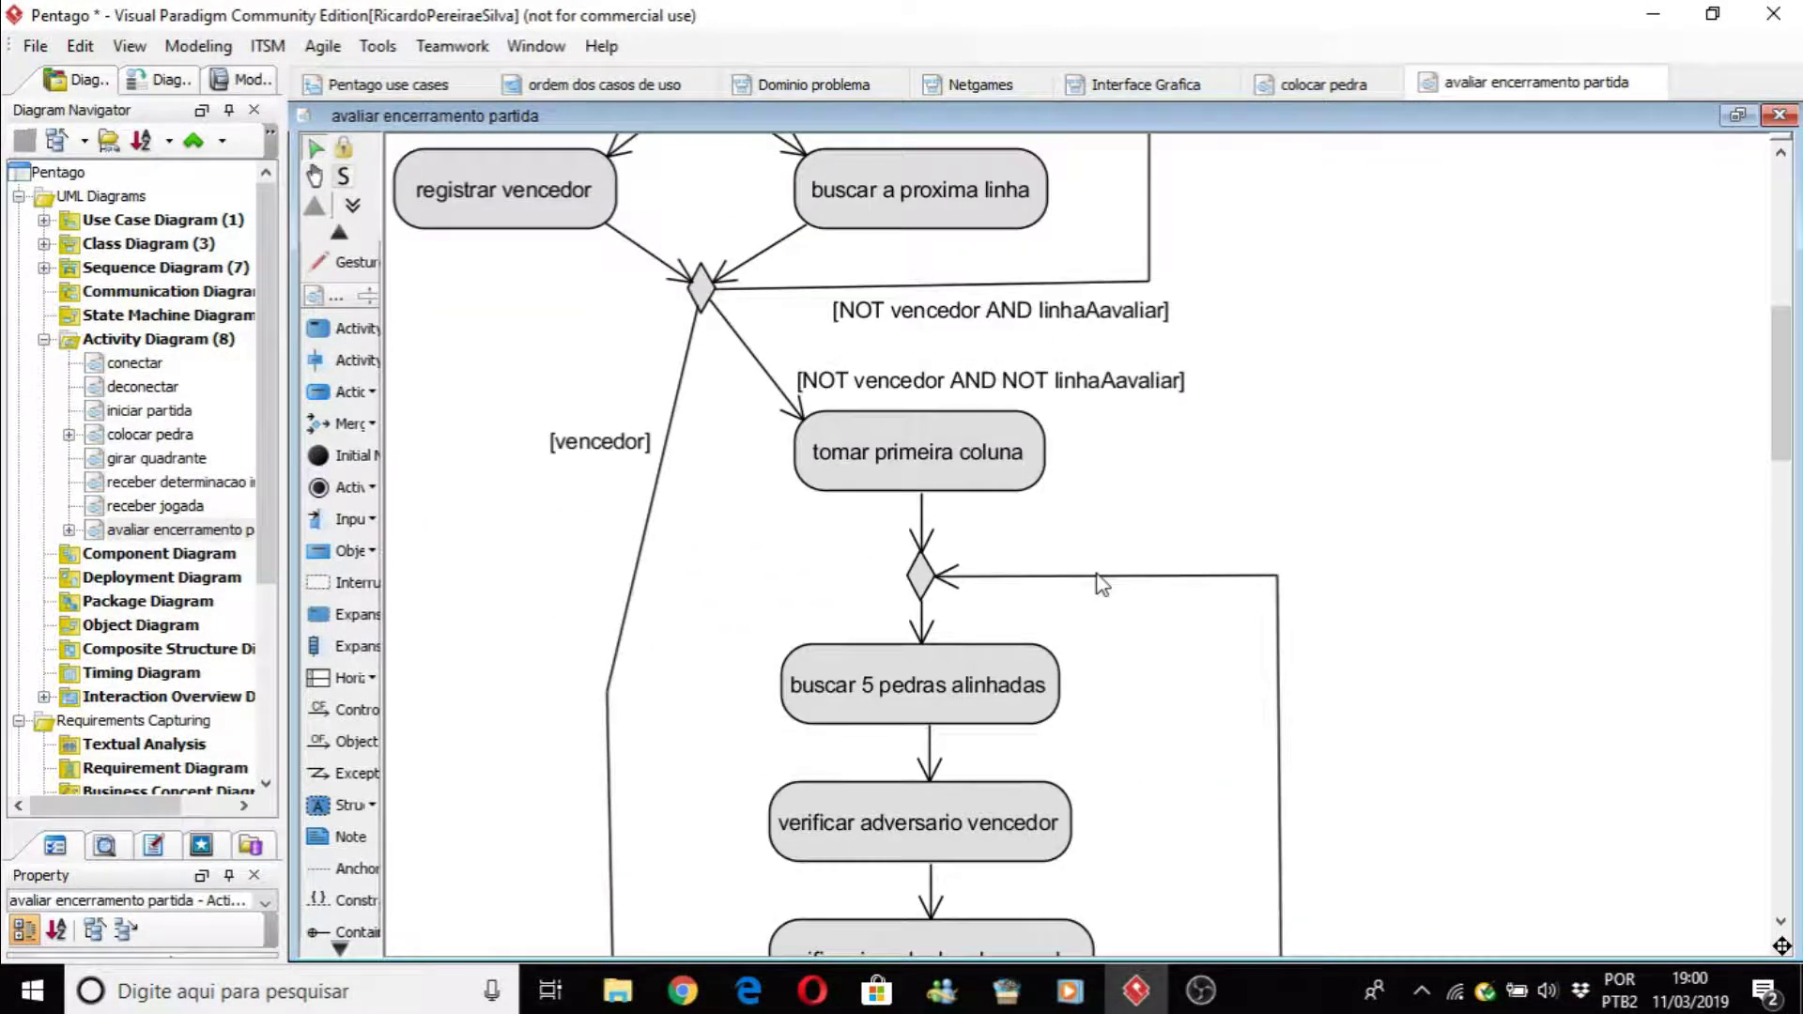
scroll(1303, 458, down, 8)
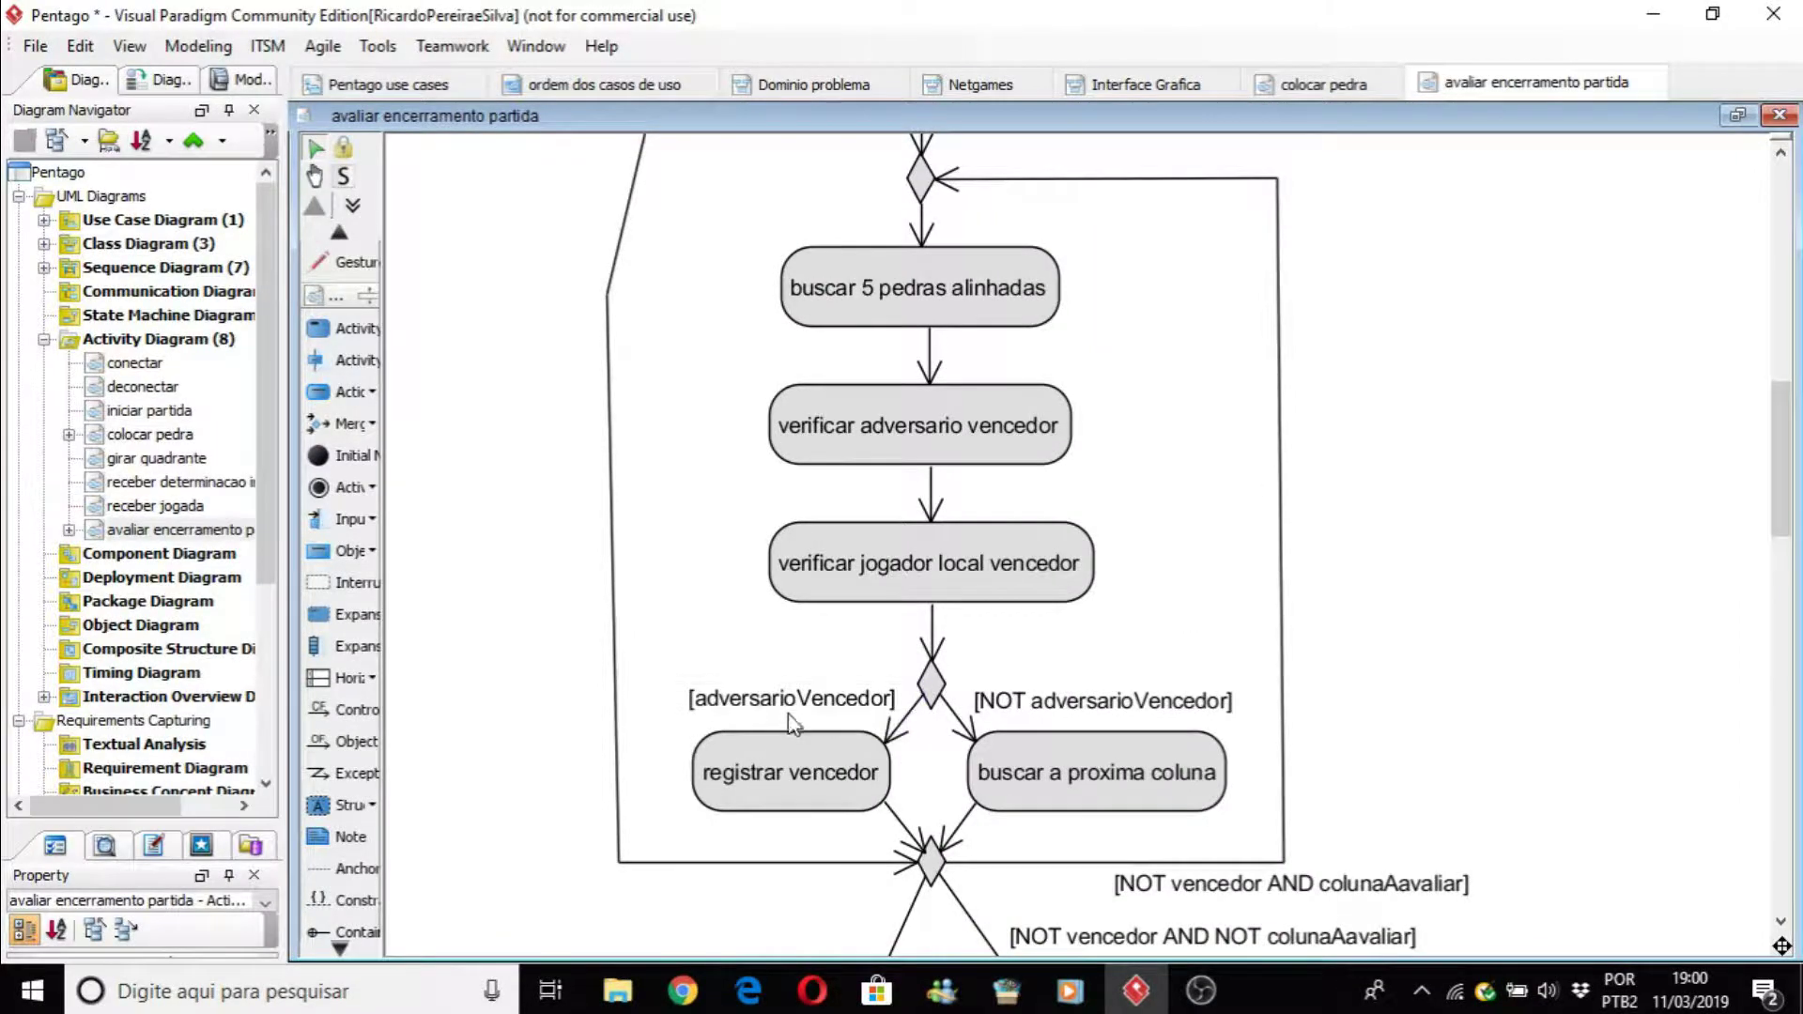
click(792, 769)
Step: Review the diagonal evaluation loop and its exits to "registrar partida encerrada" and "verificar registro de jogador local vencedor"
scroll(1622, 754, down, 15)
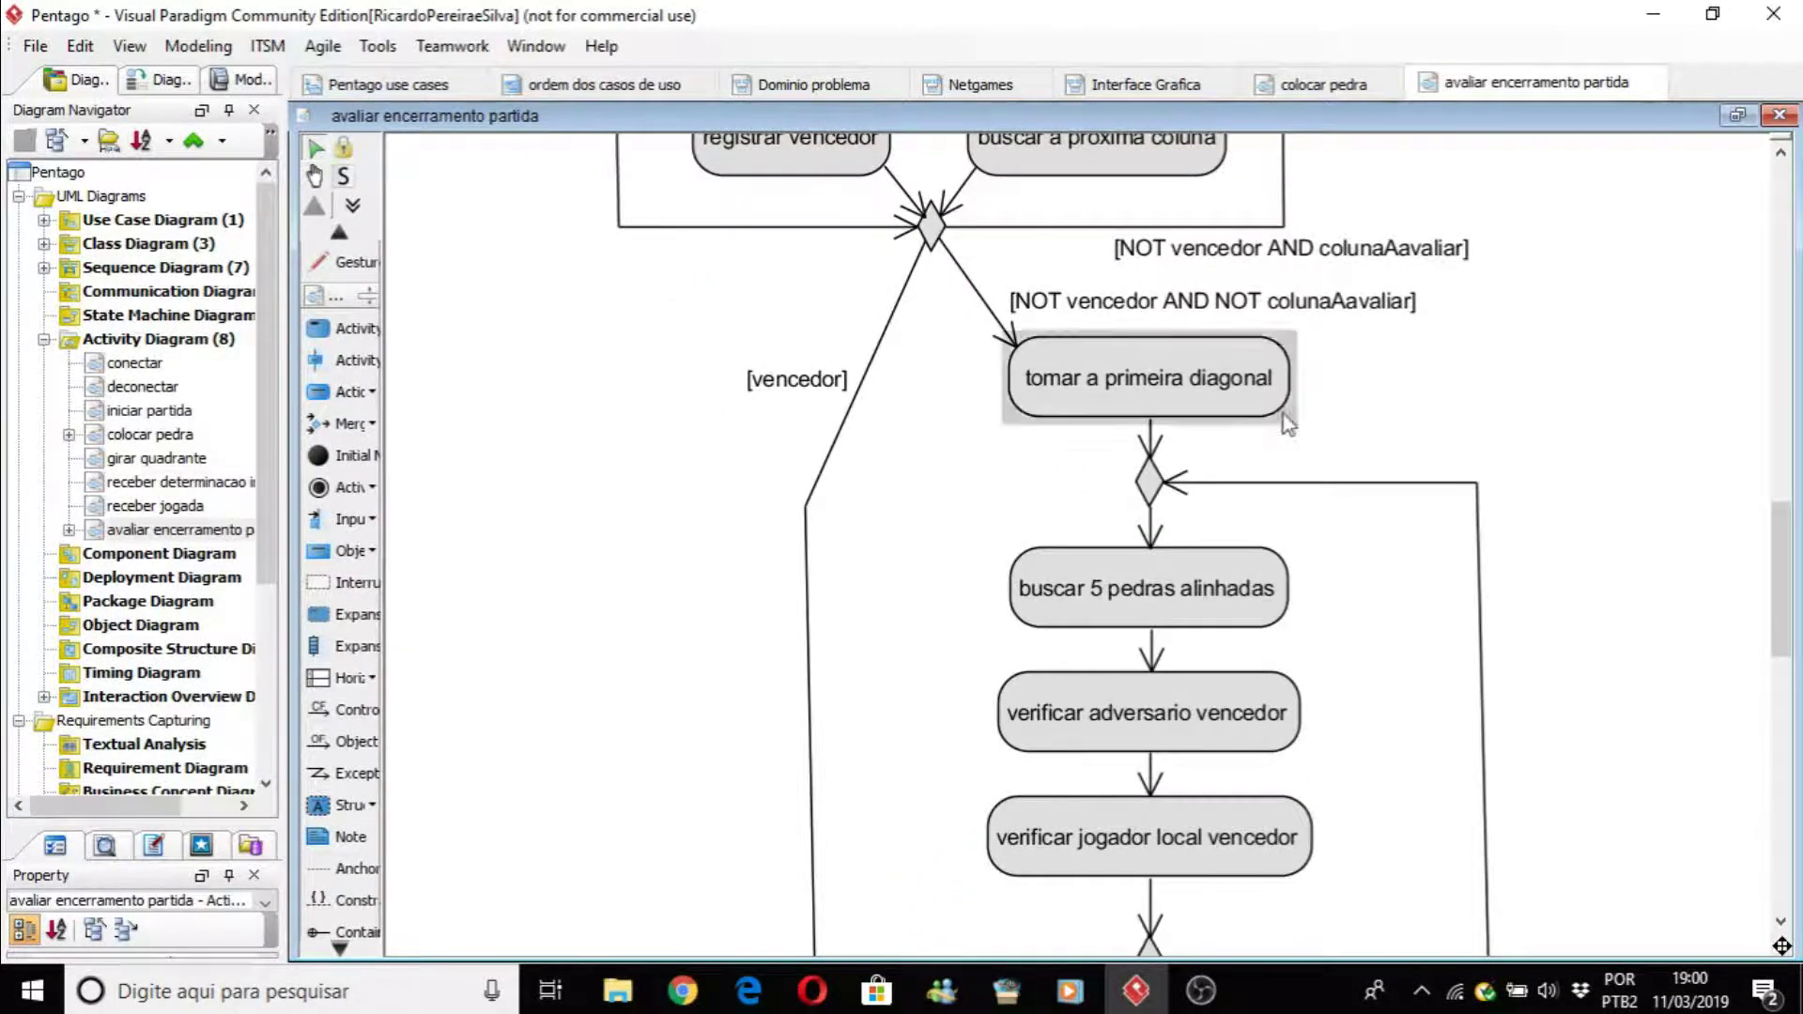
click(1472, 477)
scroll(1564, 464, down, 15)
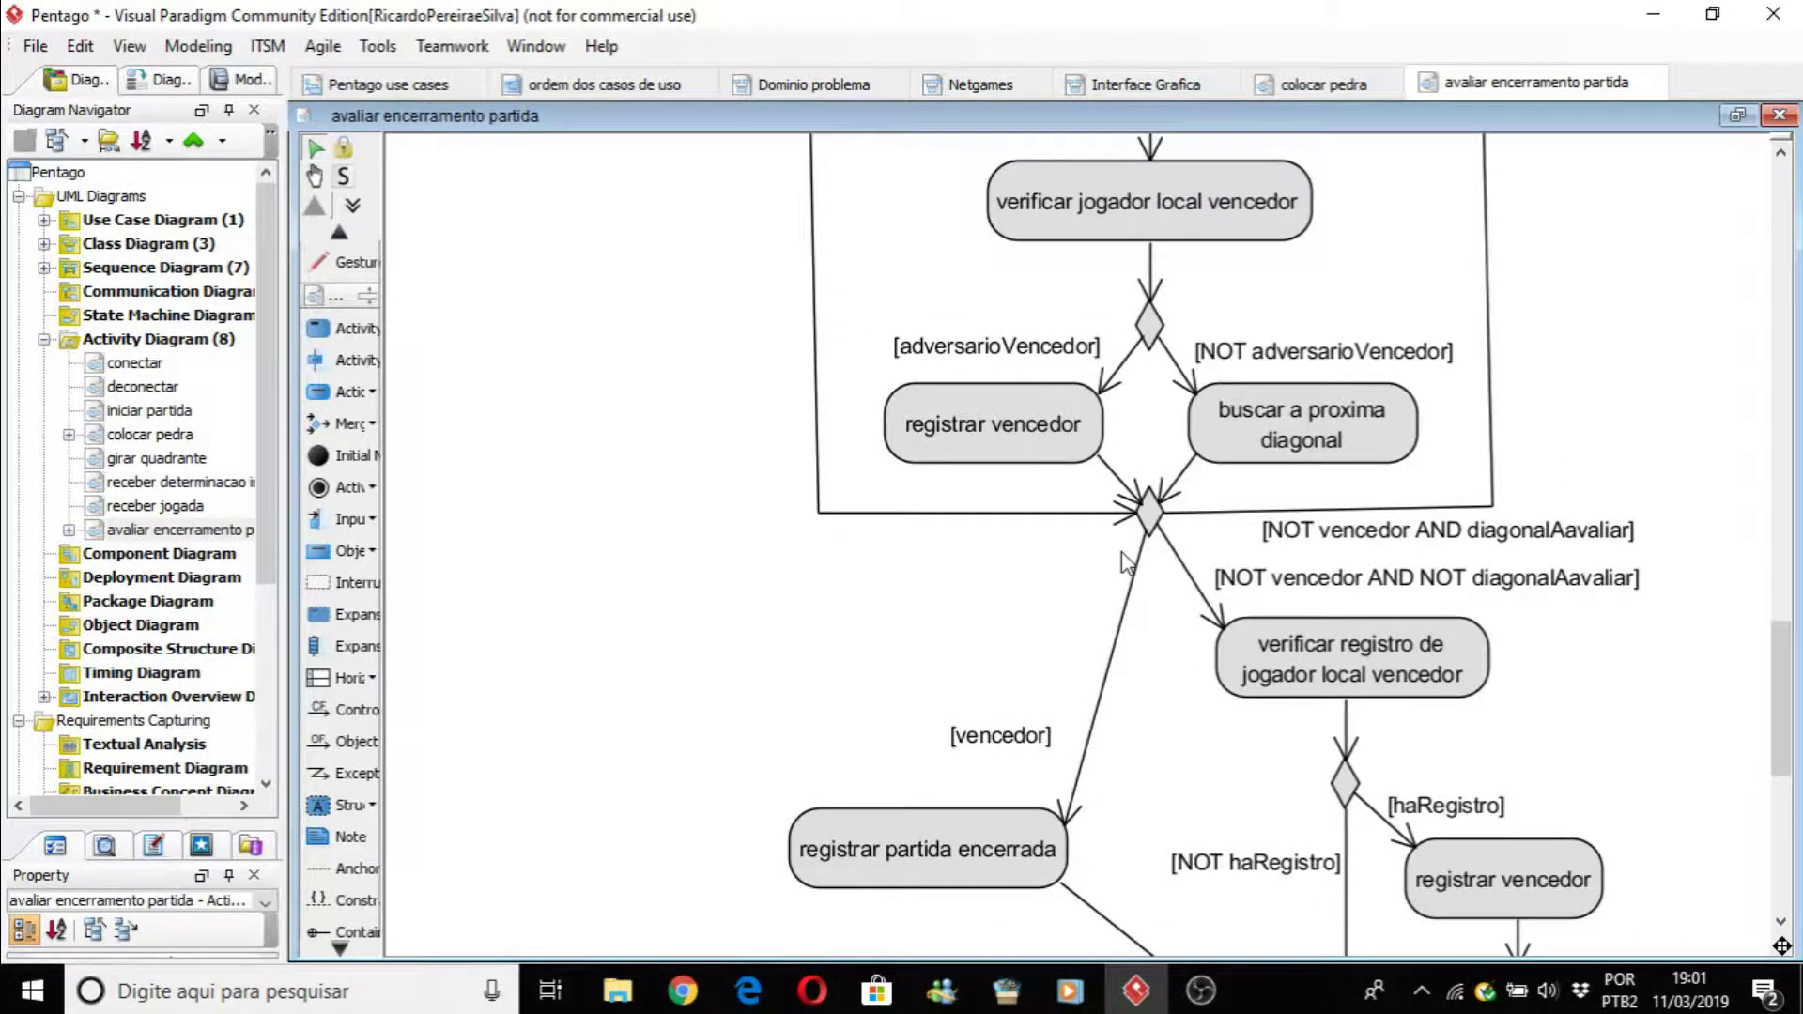
click(982, 741)
click(939, 872)
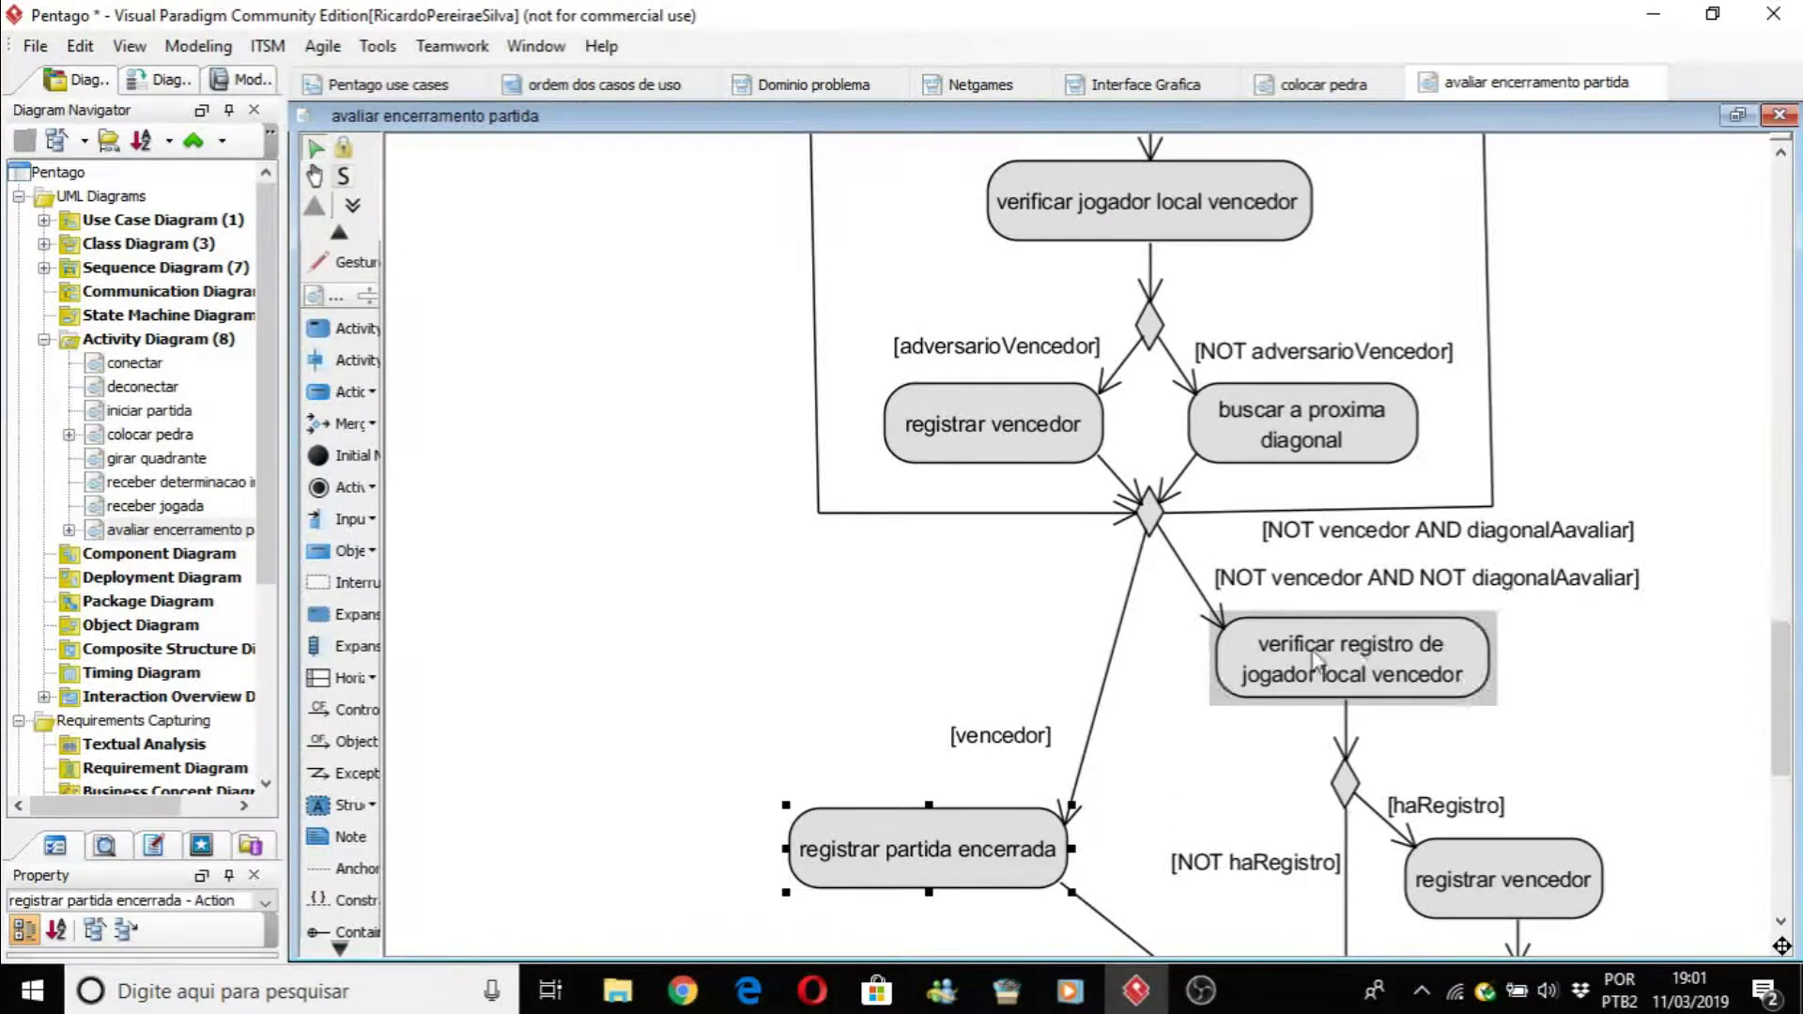
click(1373, 671)
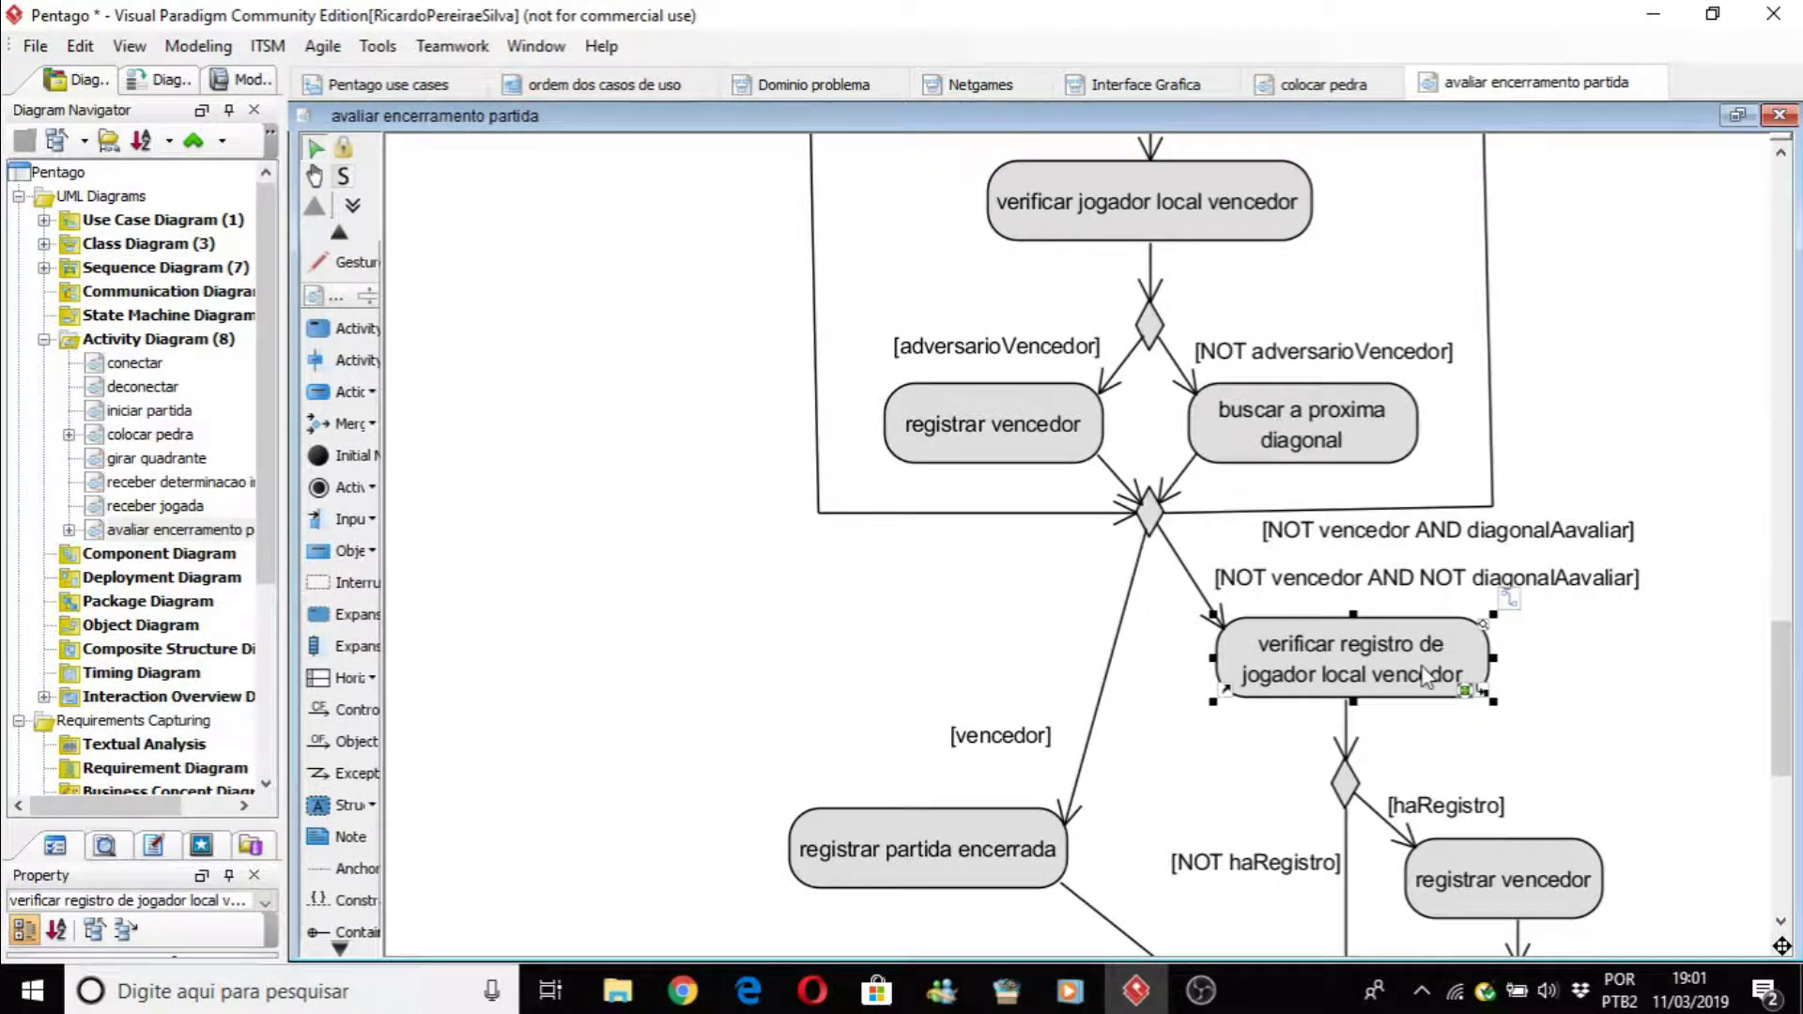
scroll(1592, 686, down, 2)
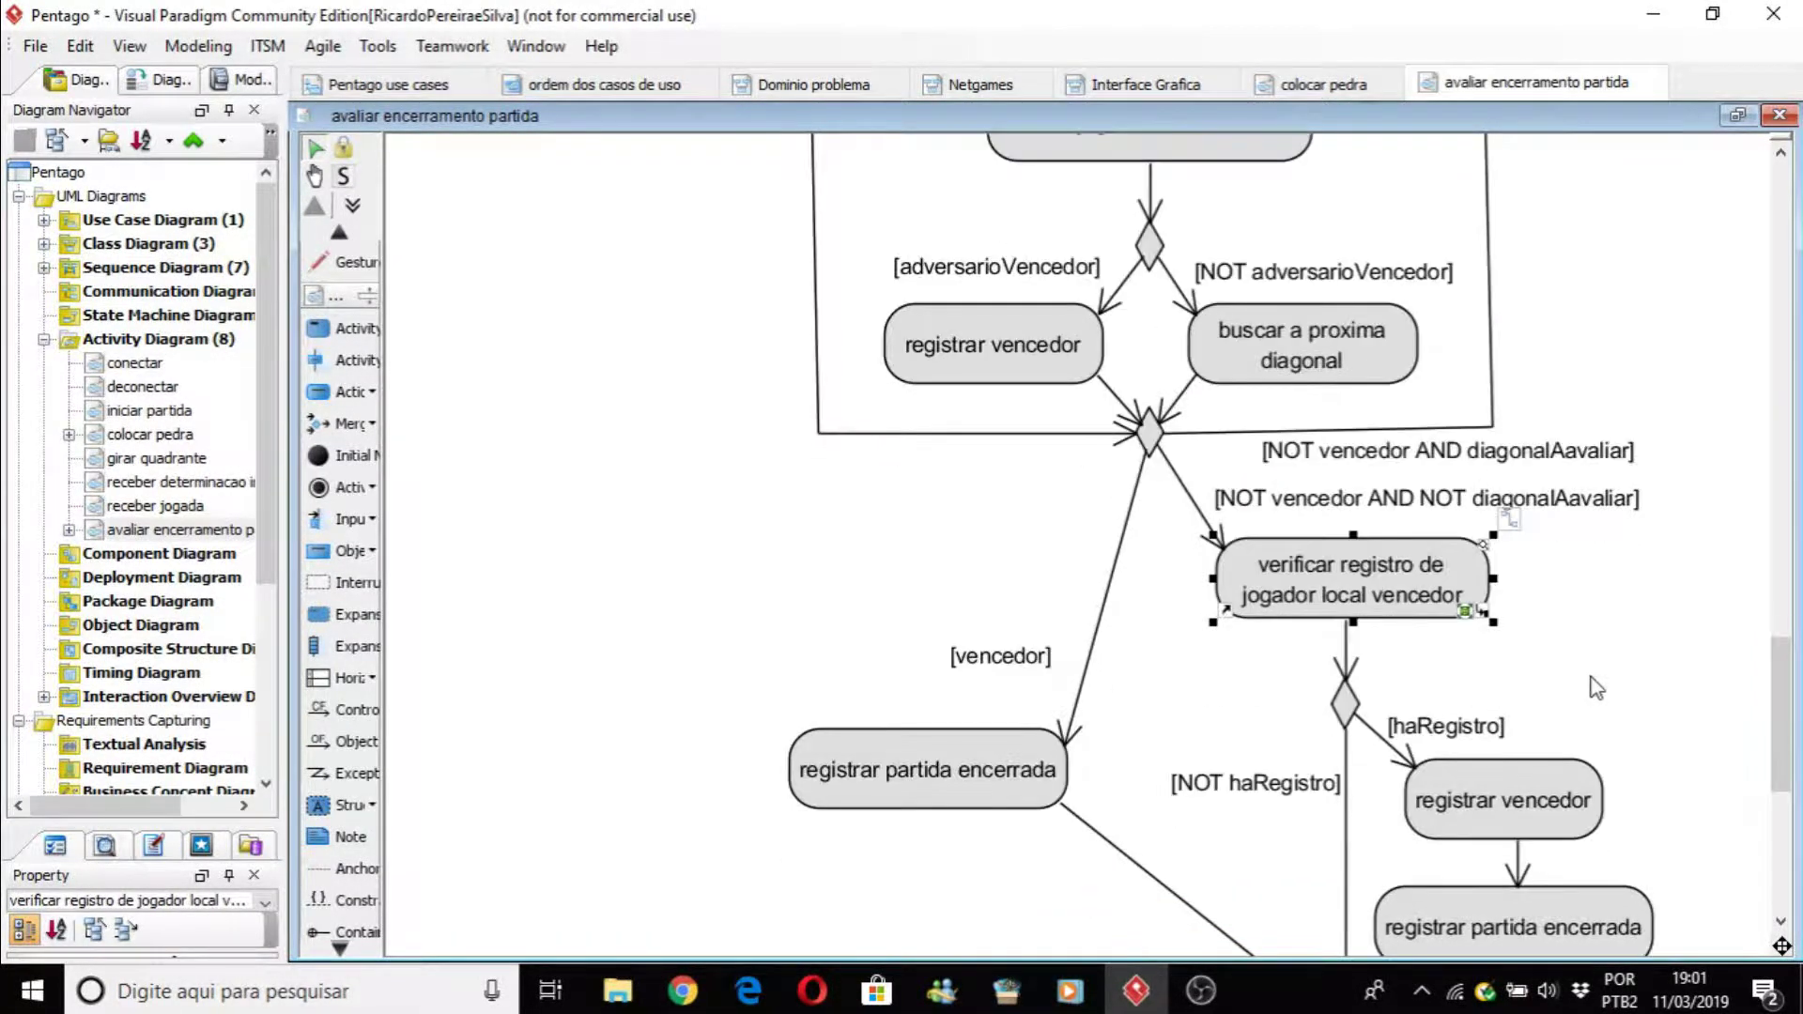
Step: Review the [haRegistro] and [NOT haRegistro] branches and the [vencedor] path down to the node where they converge
click(1481, 726)
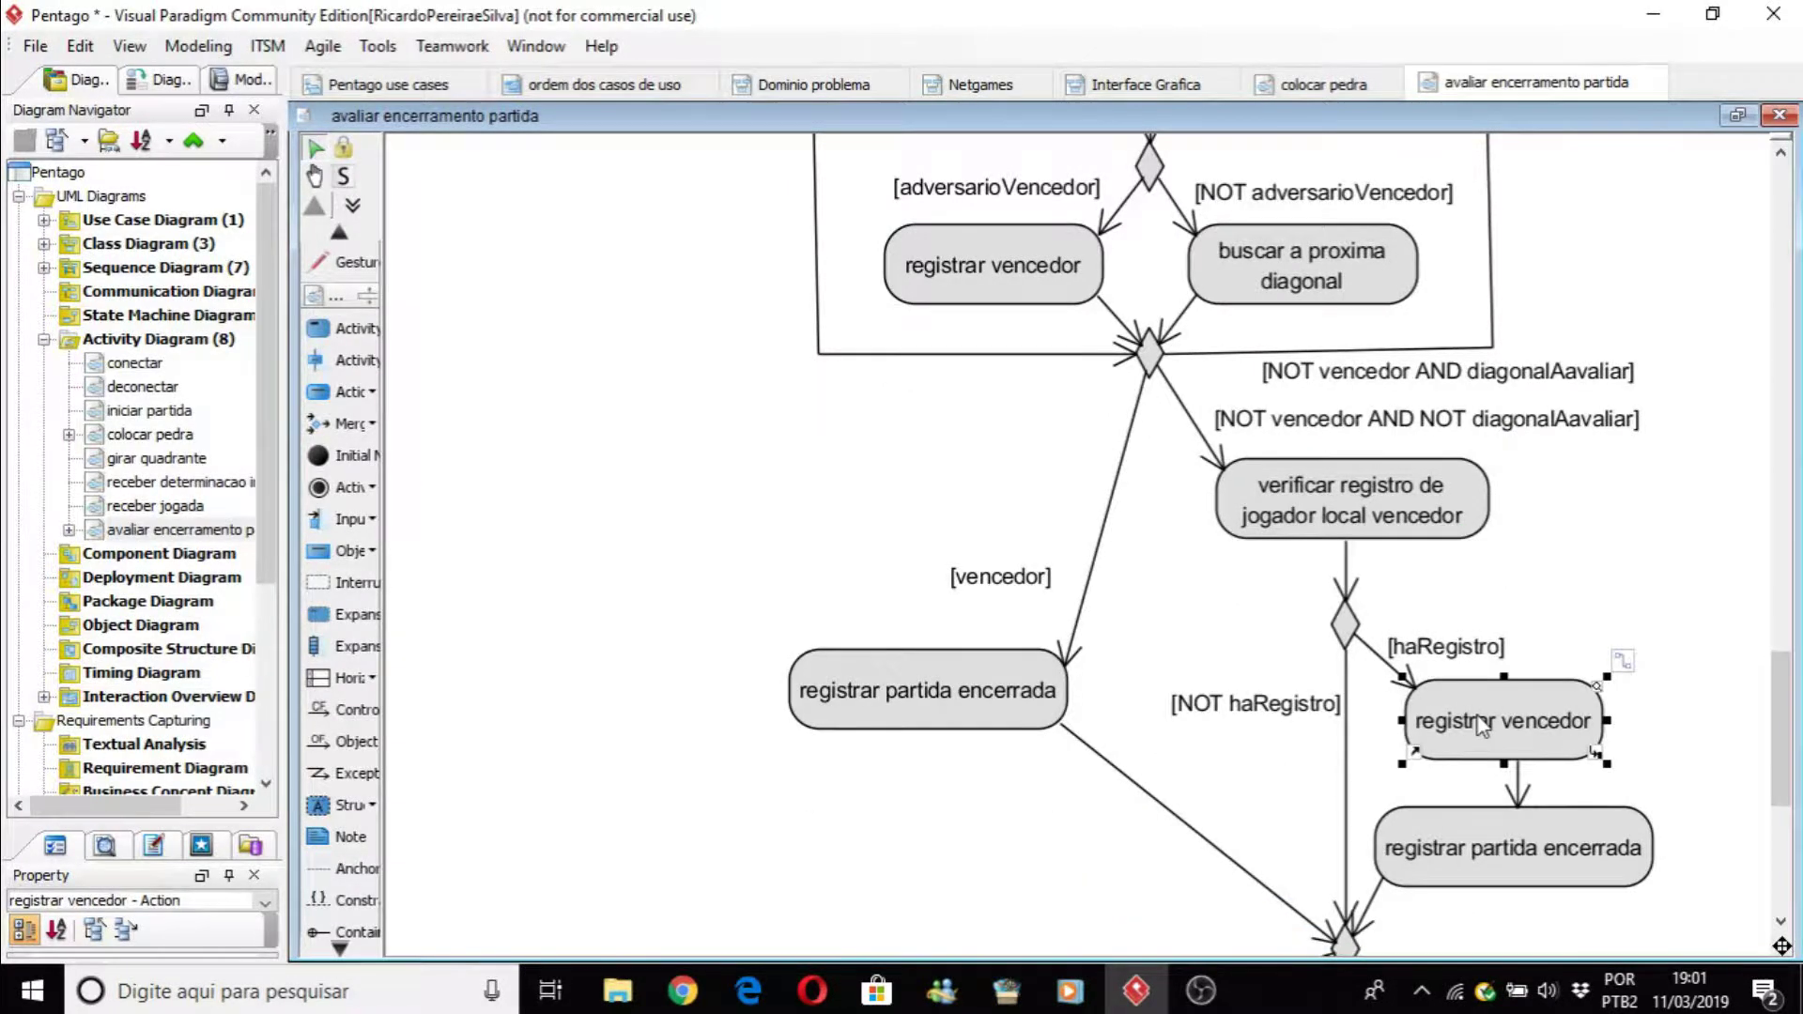
click(1522, 860)
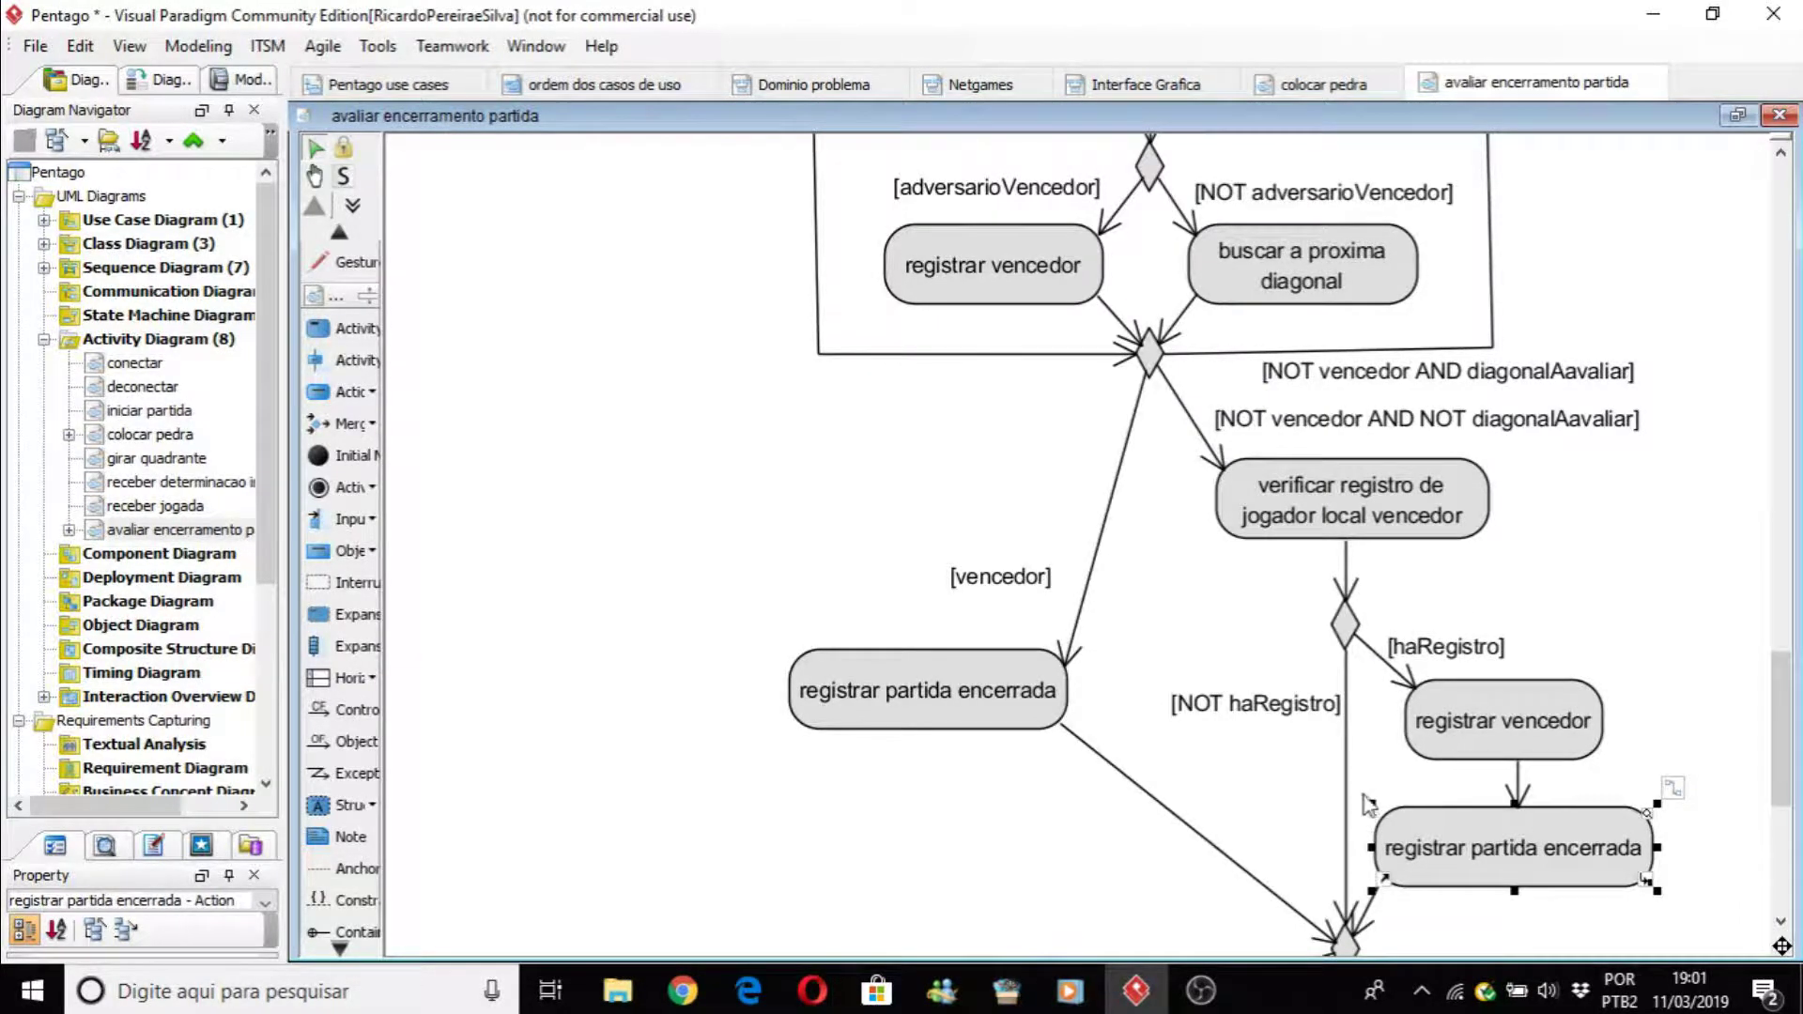
click(1345, 691)
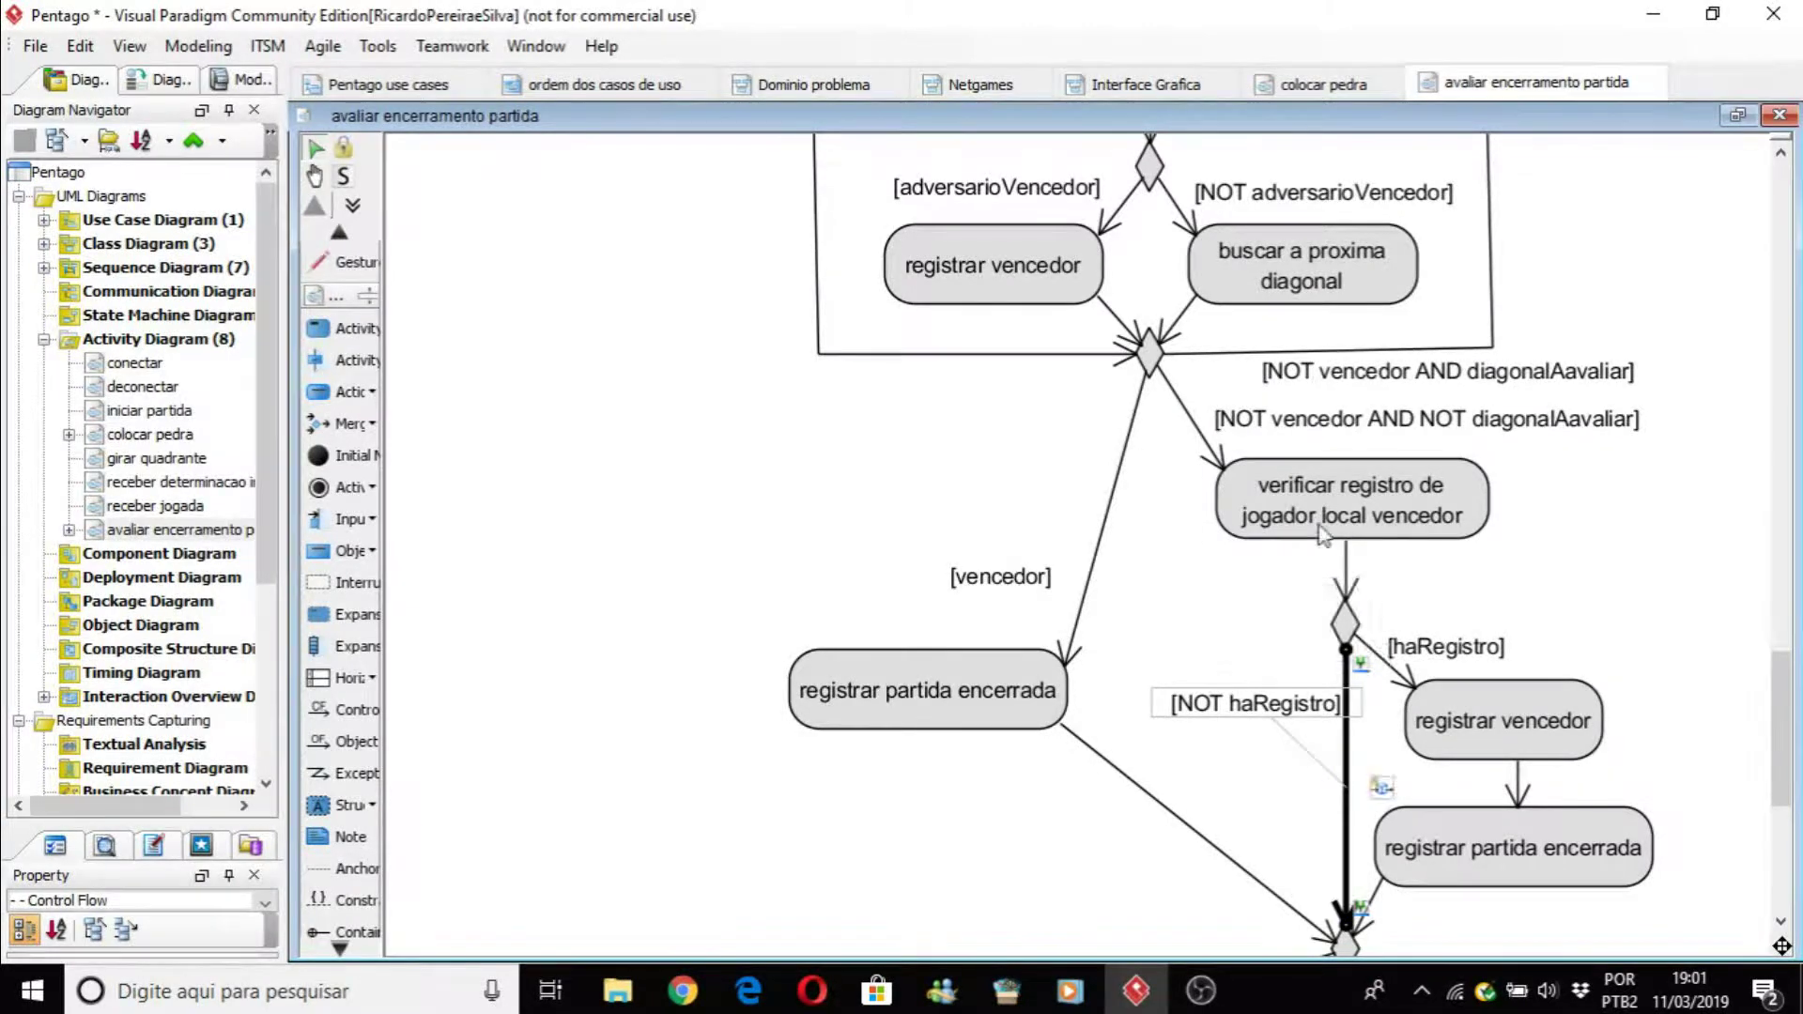
click(923, 692)
click(1139, 698)
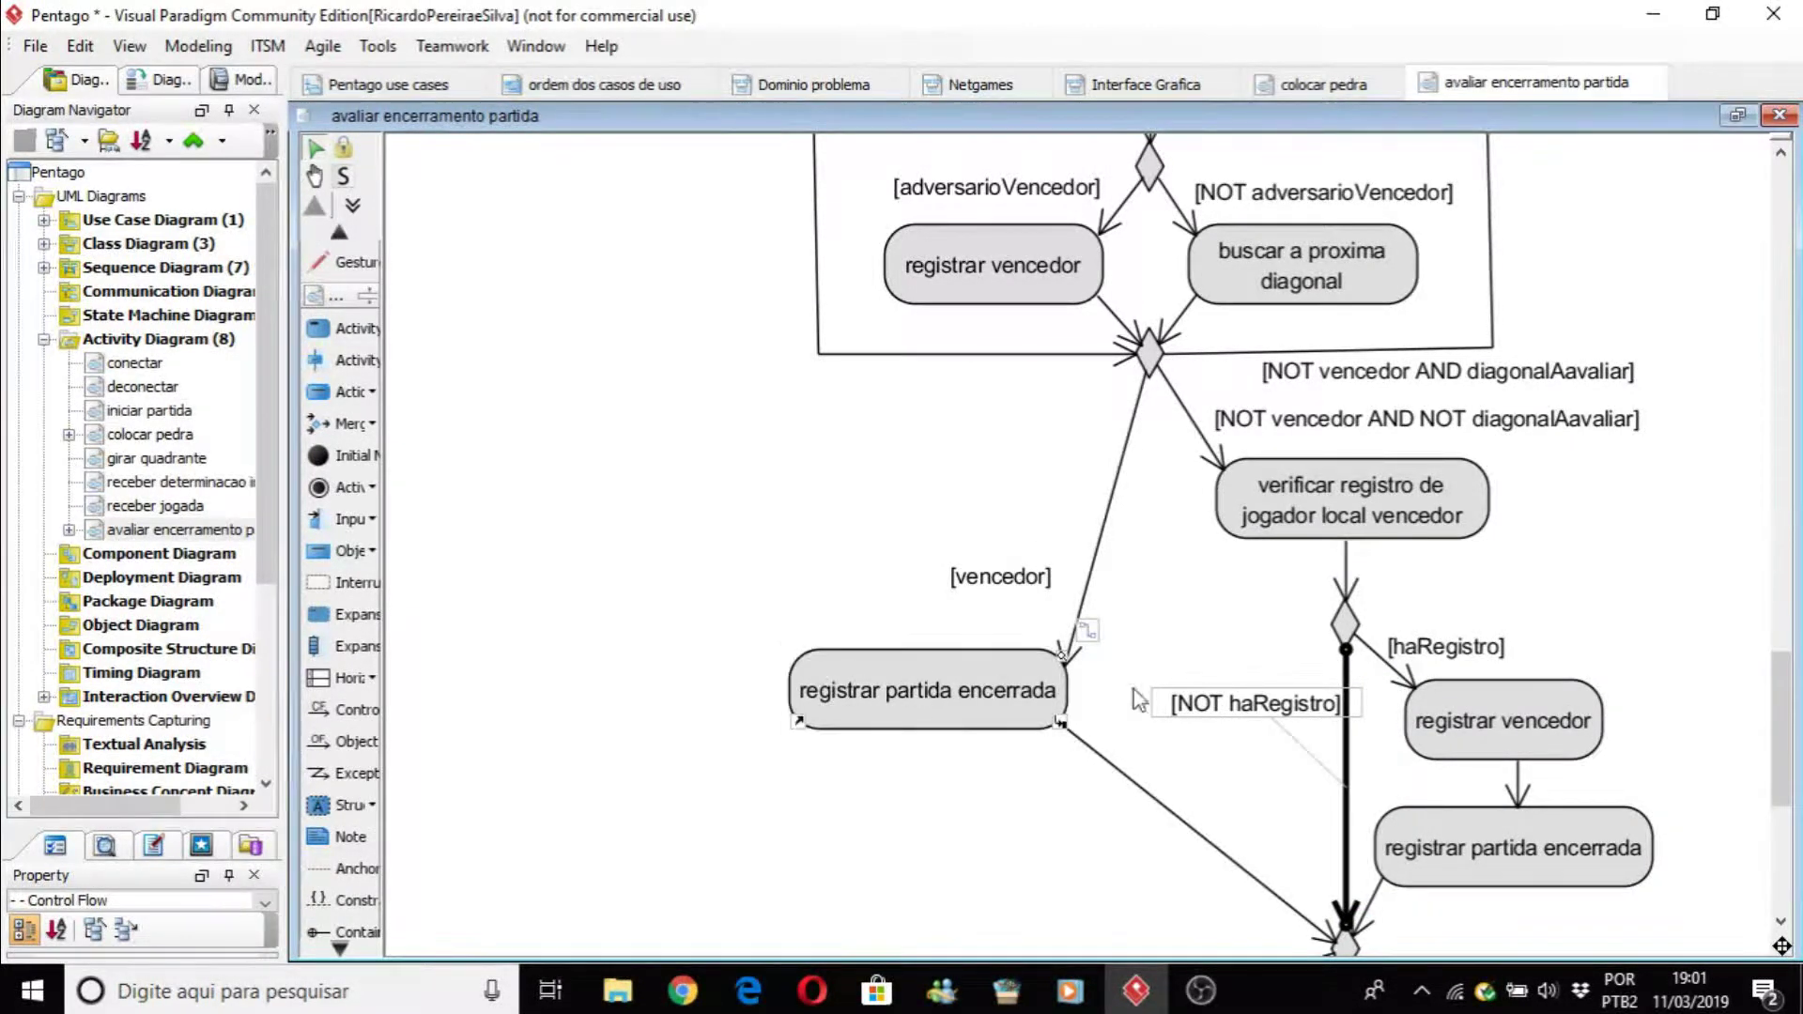
click(1349, 753)
scroll(1353, 760, down, 4)
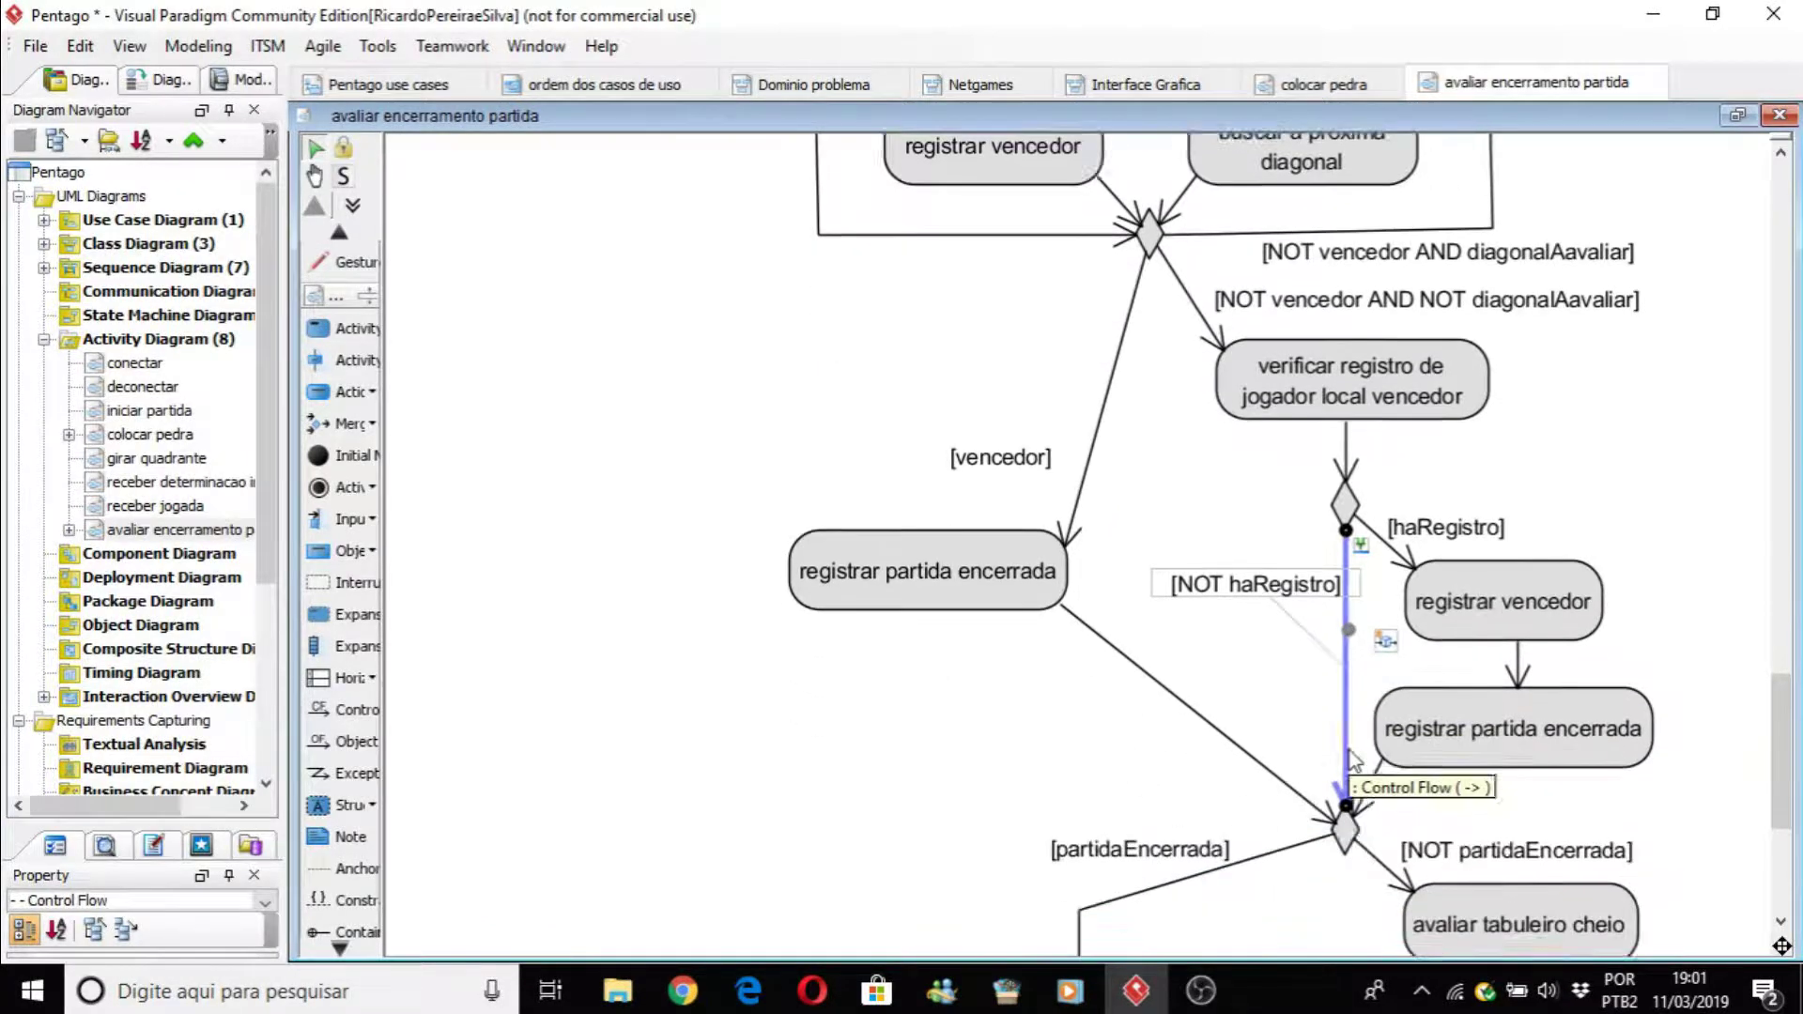
click(1354, 792)
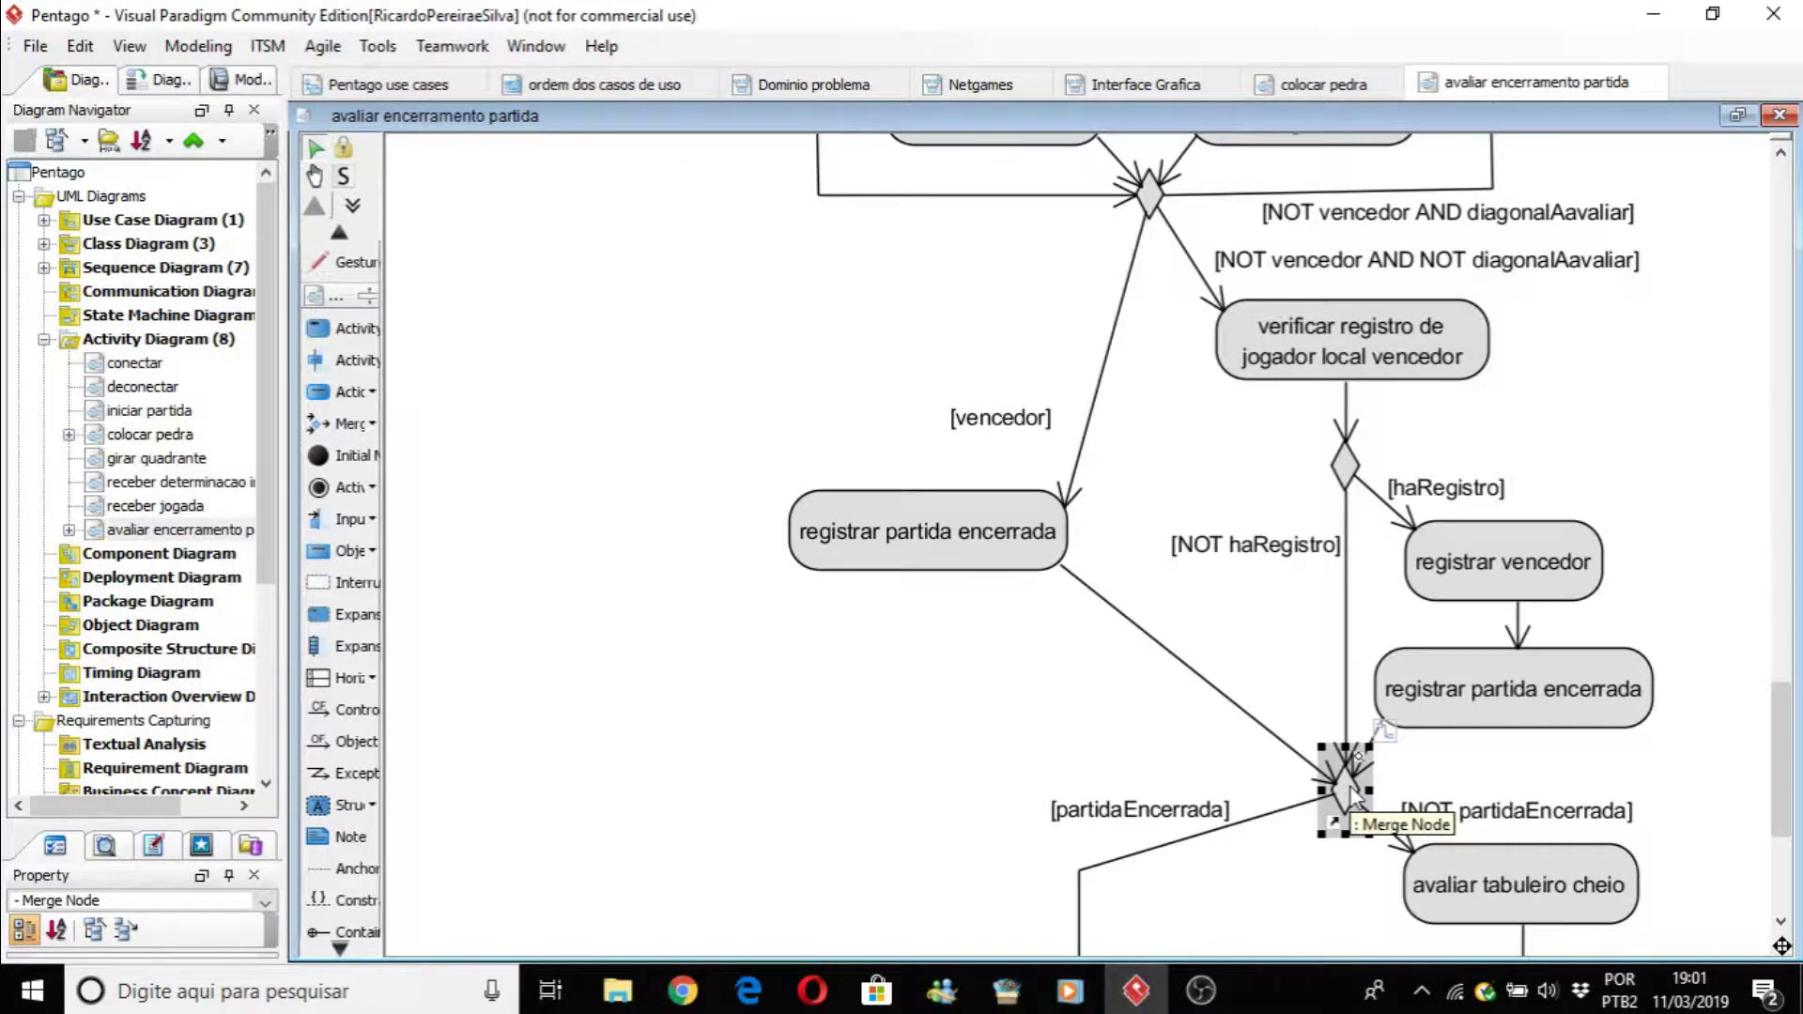
Step: Review the flow after the match-end check, including "avaliar tabuleiro cheio" and its [tabuleiroCheio AND jogadaEmAndamento] and [else] branches
scroll(1350, 789, down, 3)
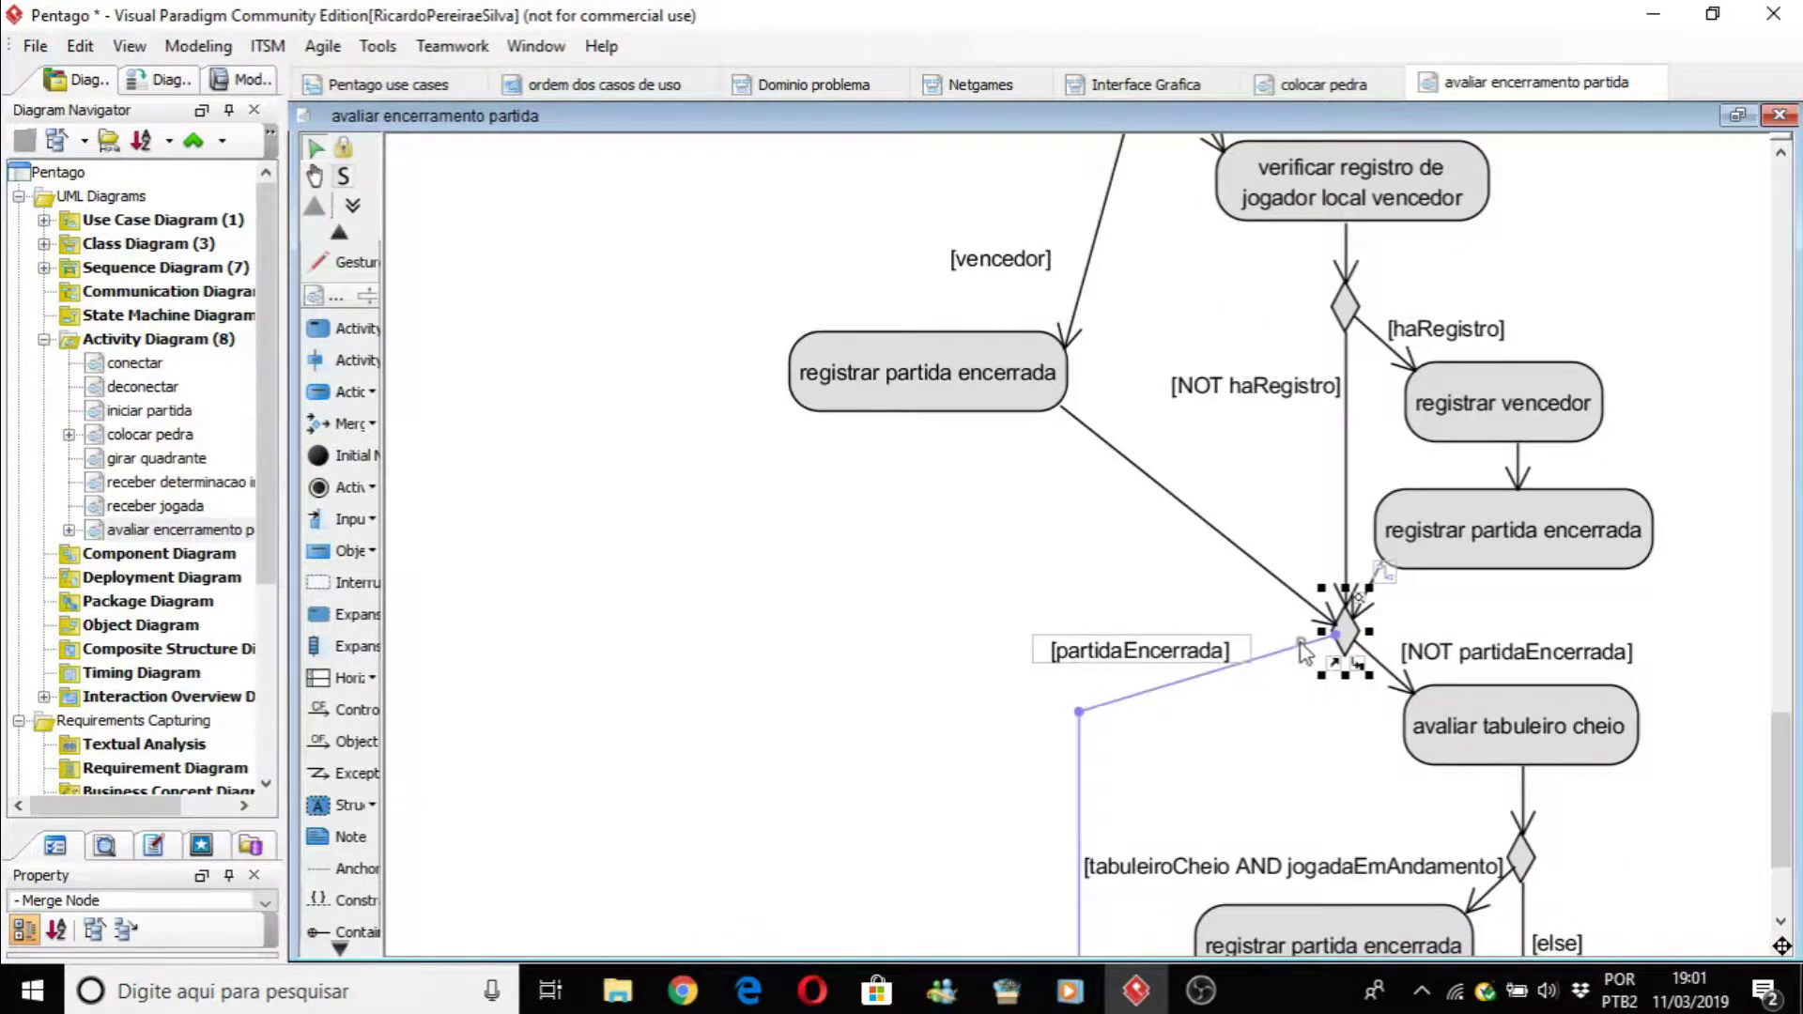
scroll(1094, 732, down, 3)
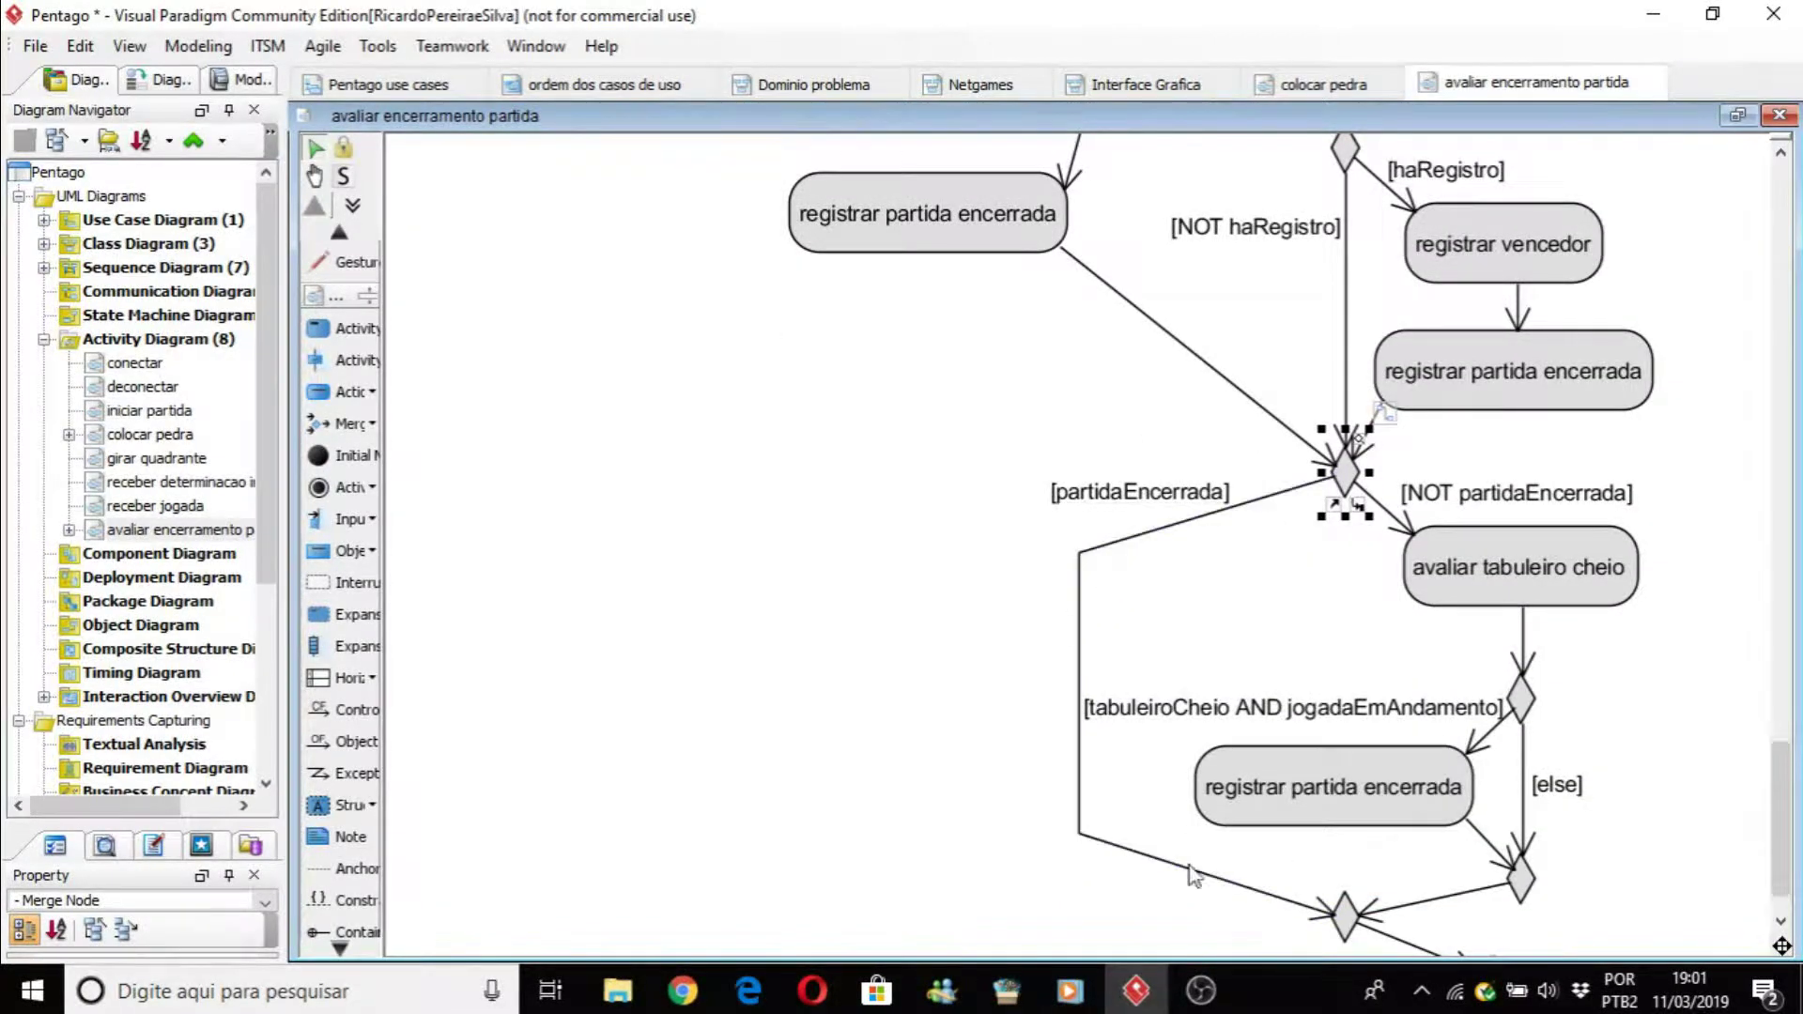
click(1341, 584)
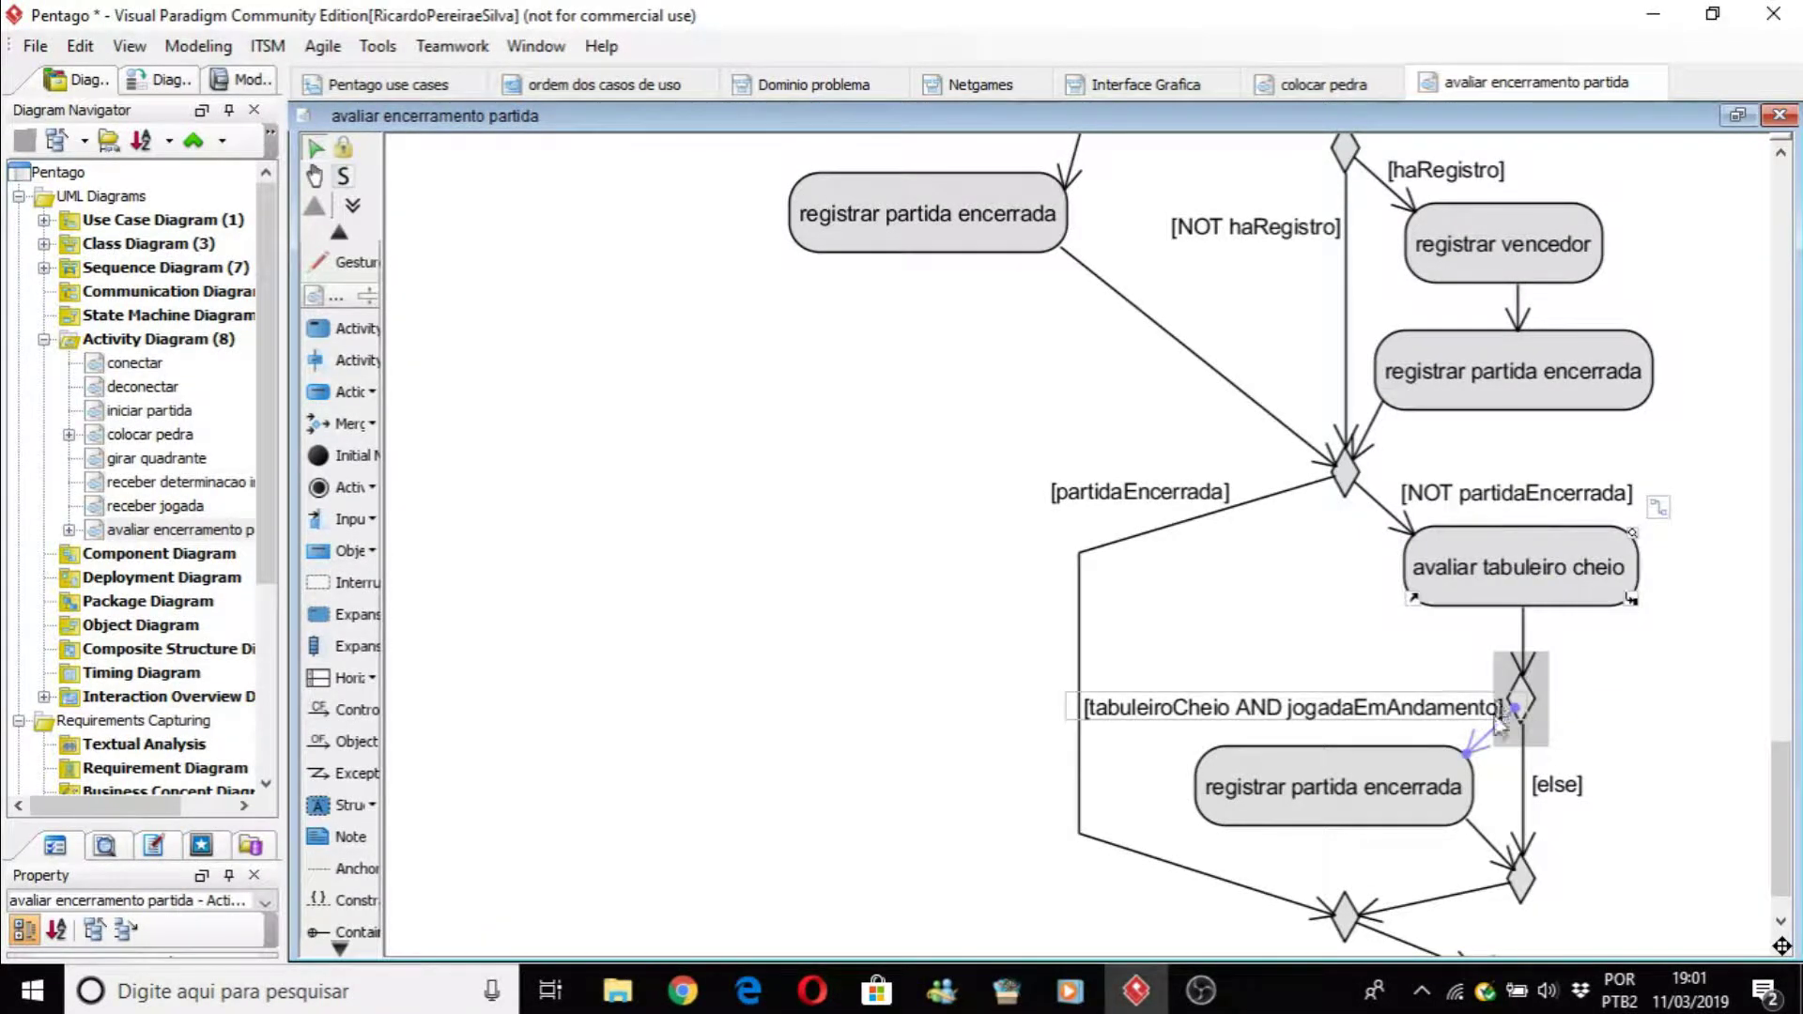
mouse_move(1463, 712)
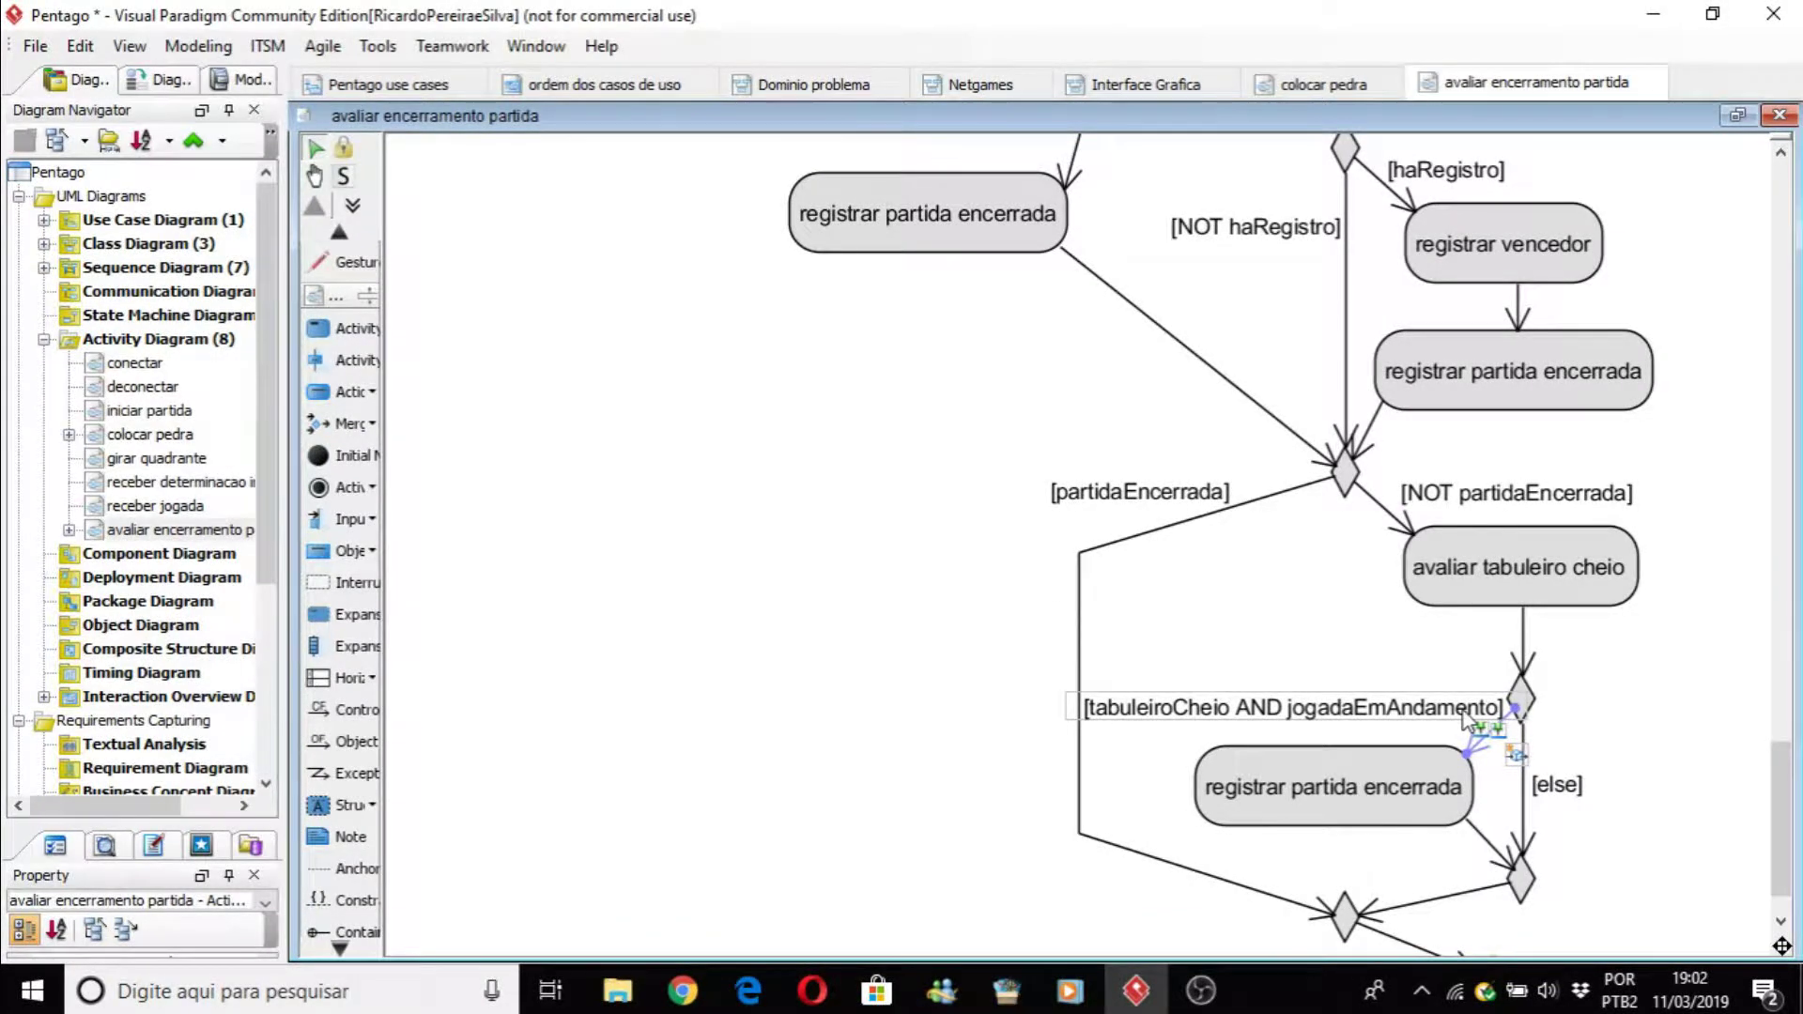
click(1338, 832)
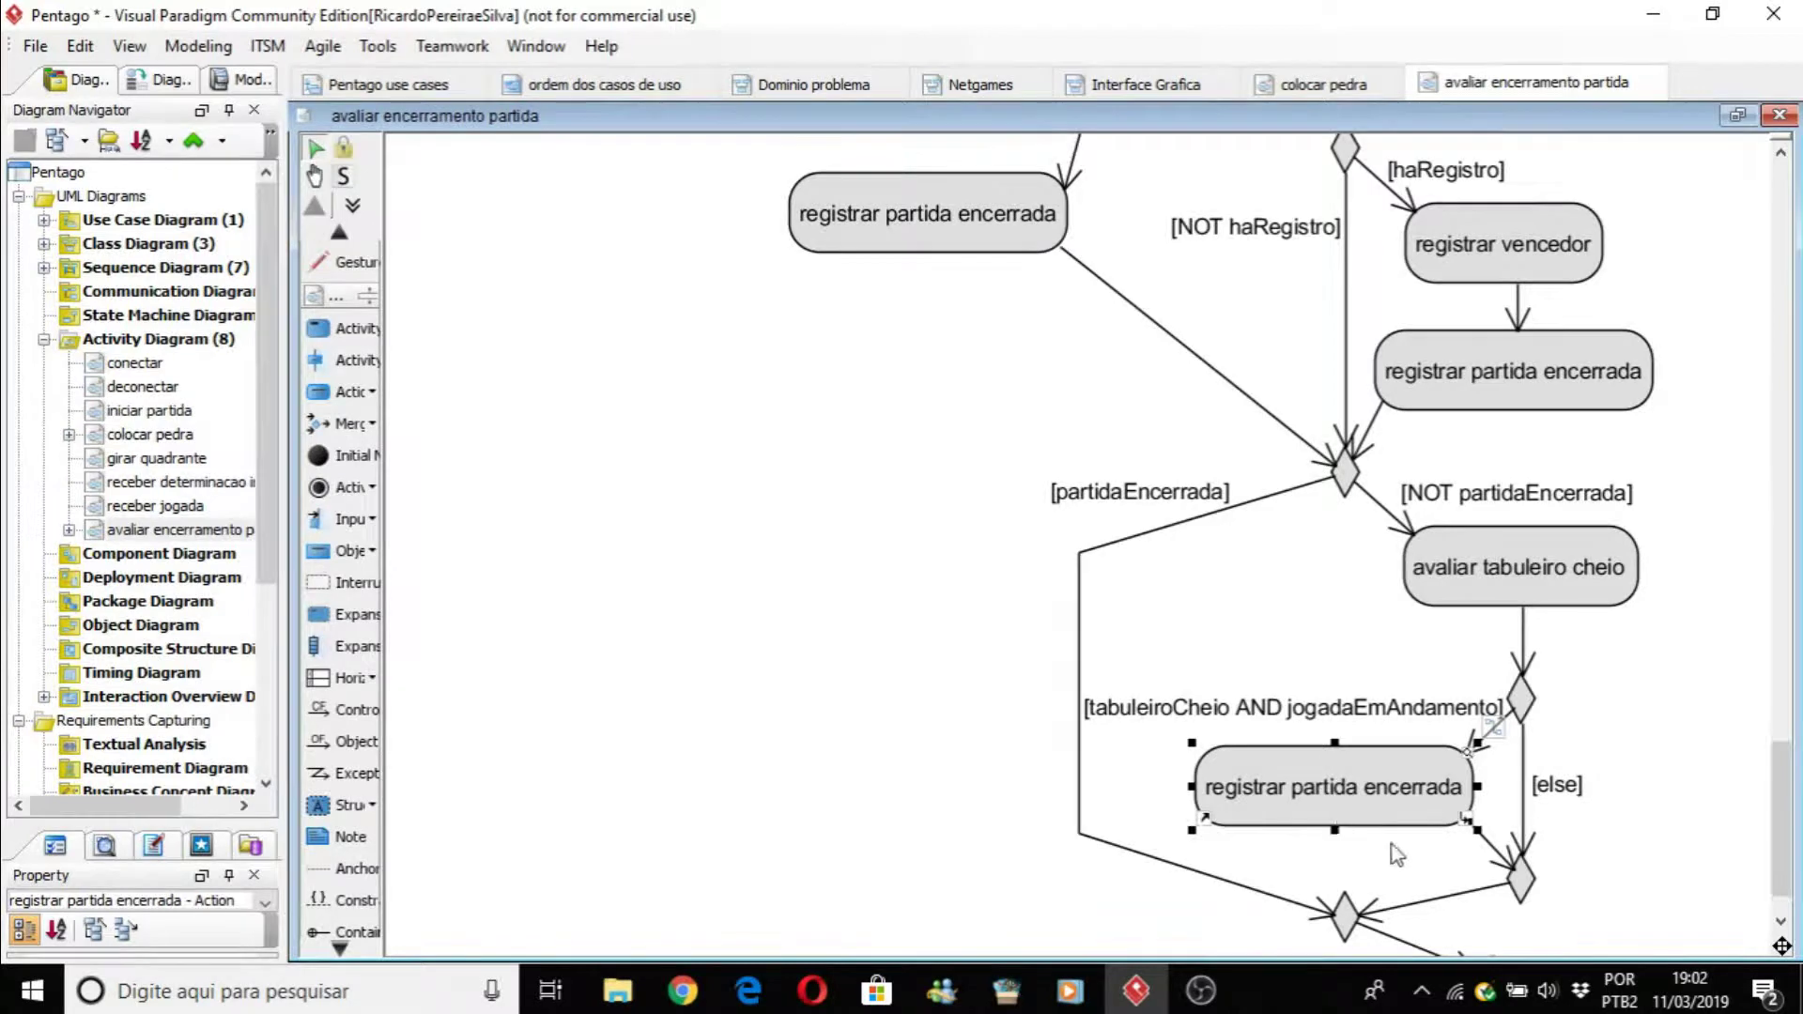
click(1526, 787)
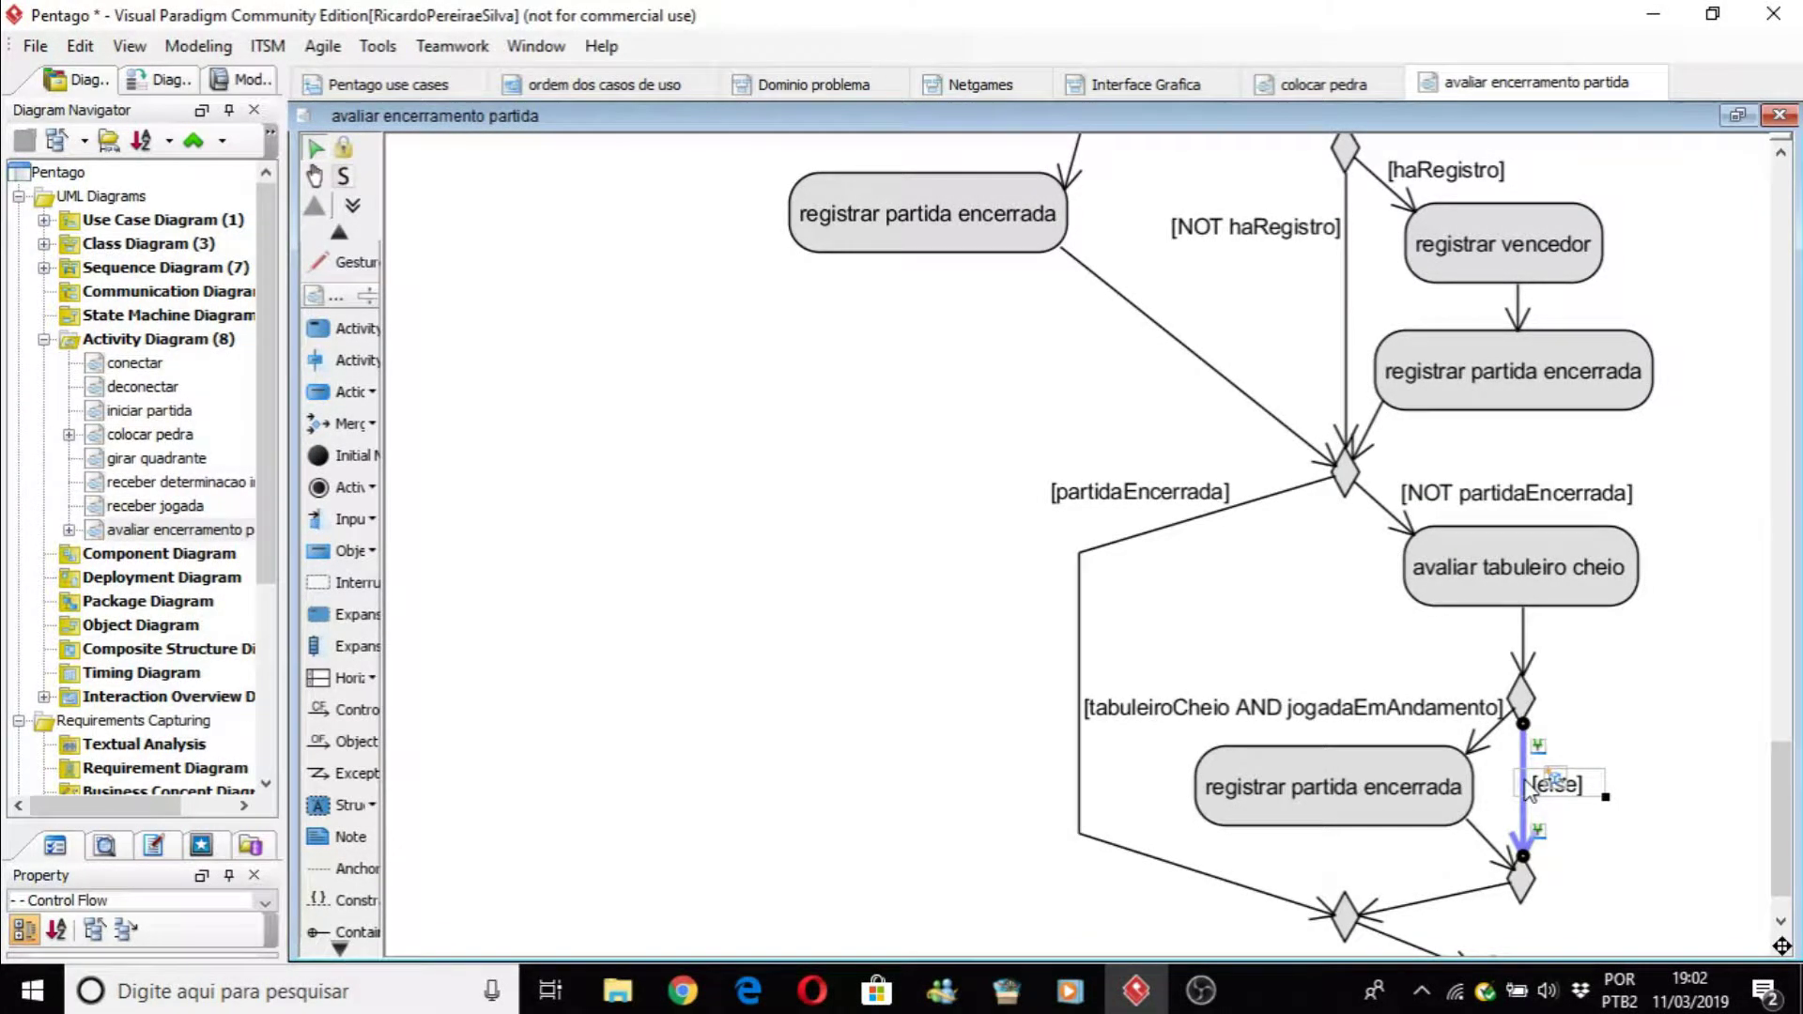
scroll(1619, 746, down, 1)
click(1629, 794)
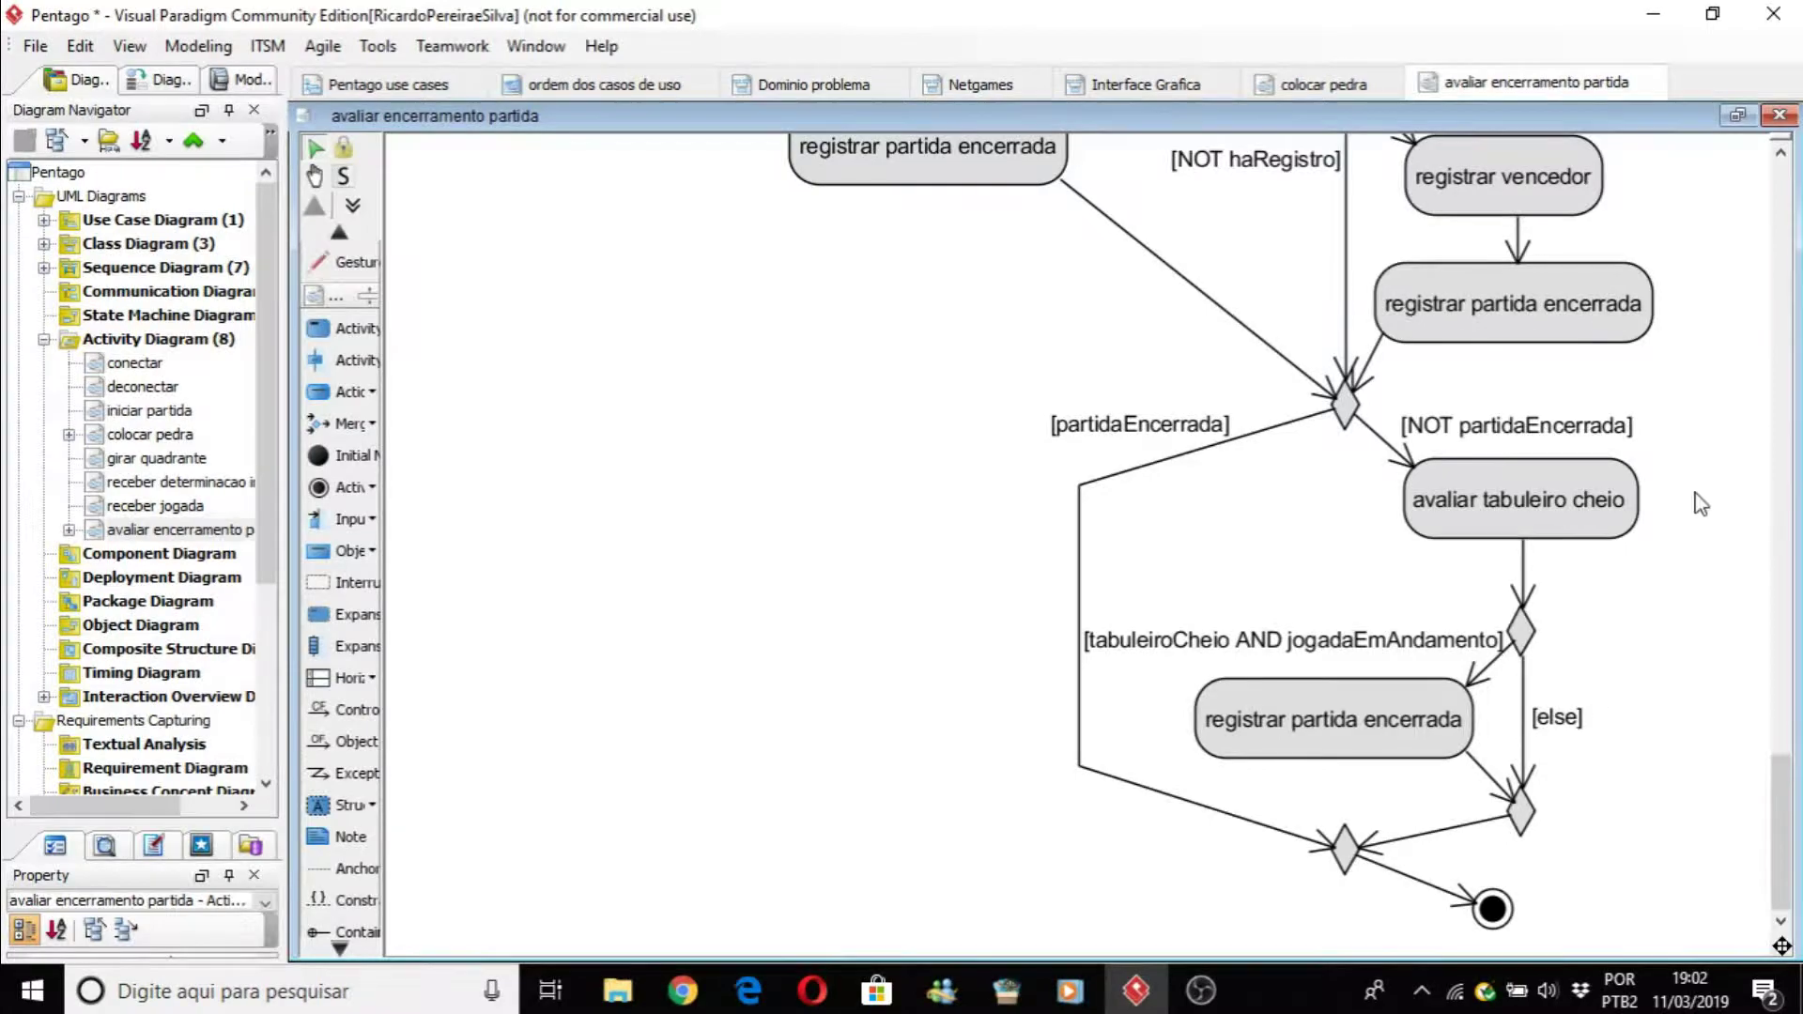
Step: Compare the "colocar pedra" sequence from "colocar pedra na posicao" onward with the [tabuleiroCheio AND jogadaEmAndamento] condition in "avaliar encerramento partida"
click(1359, 83)
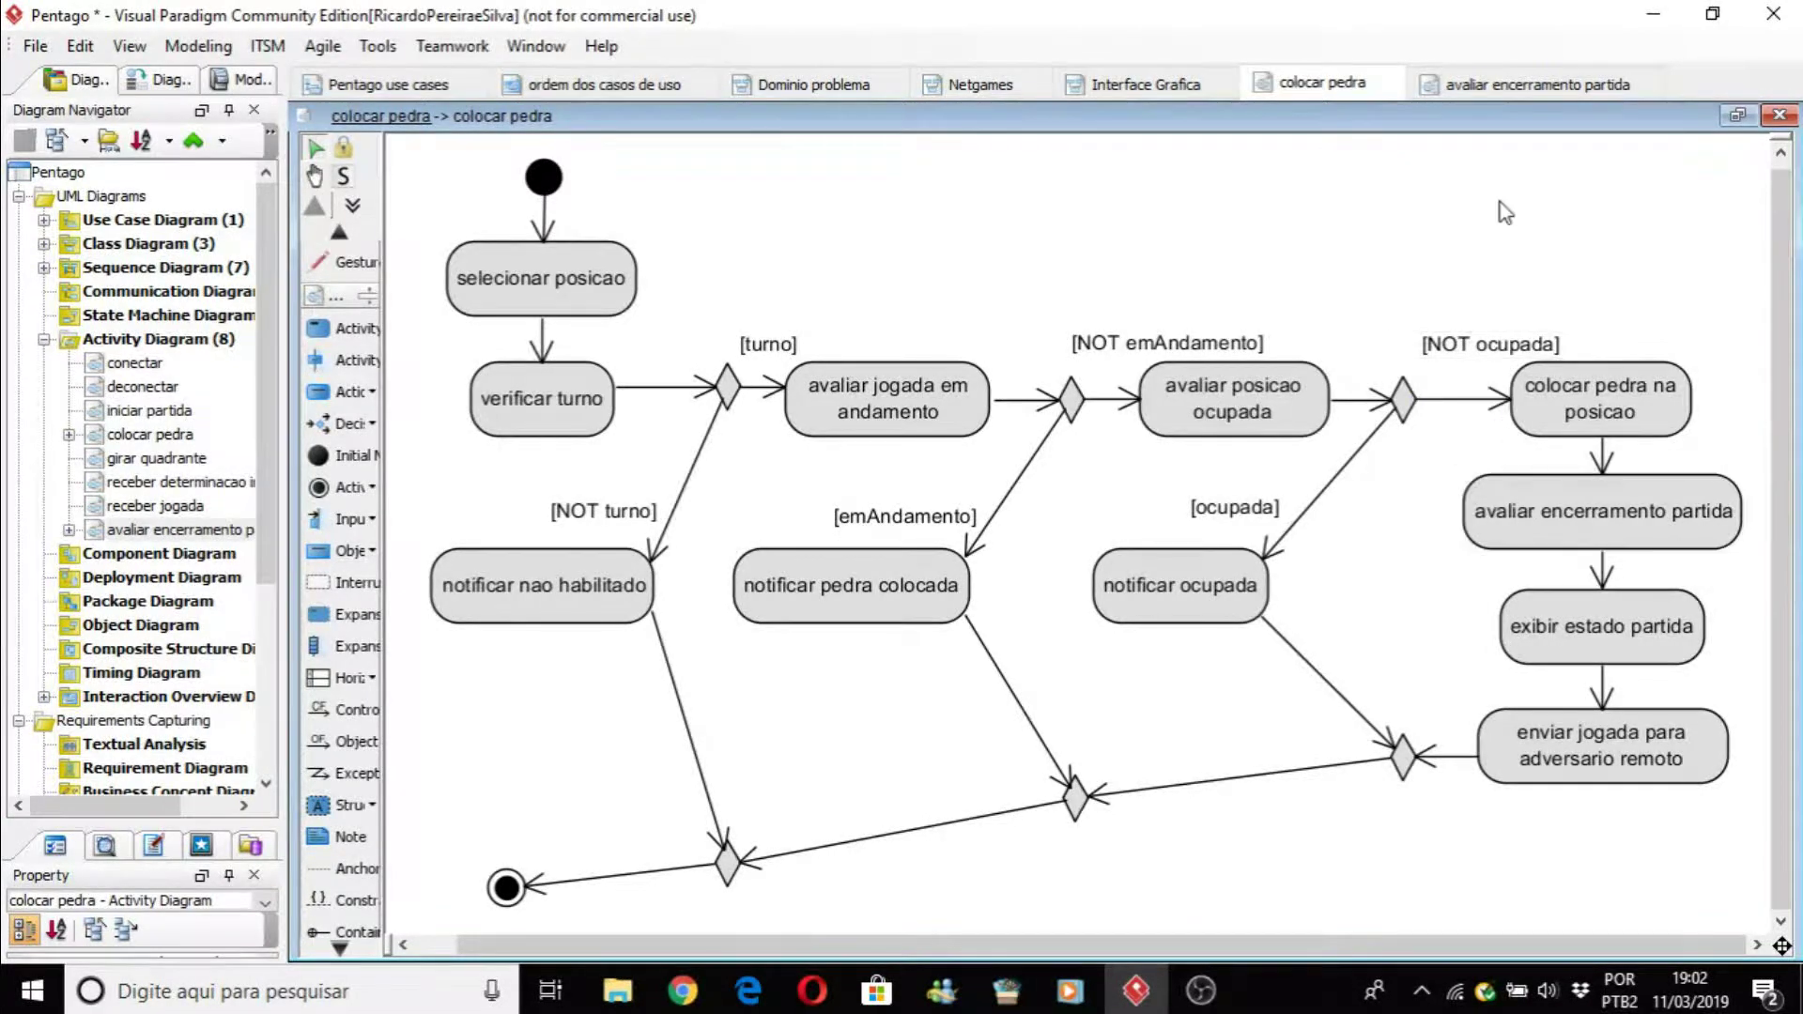
click(1576, 512)
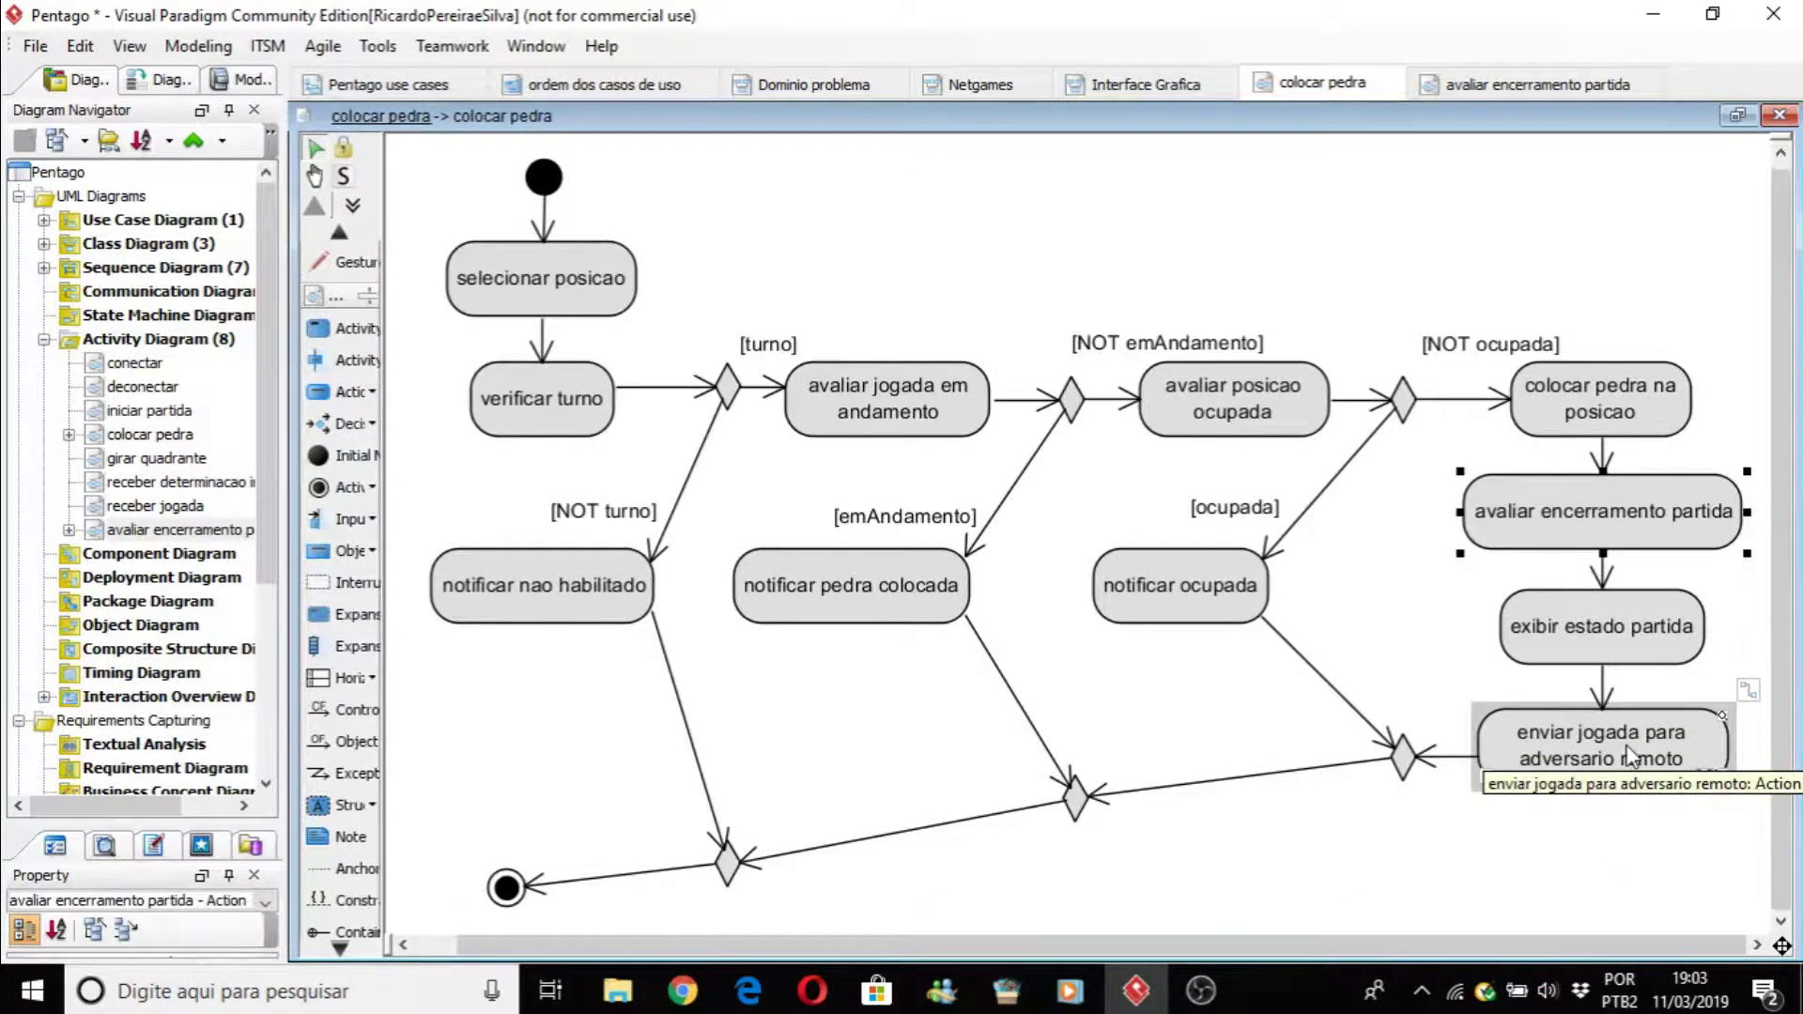
click(1512, 86)
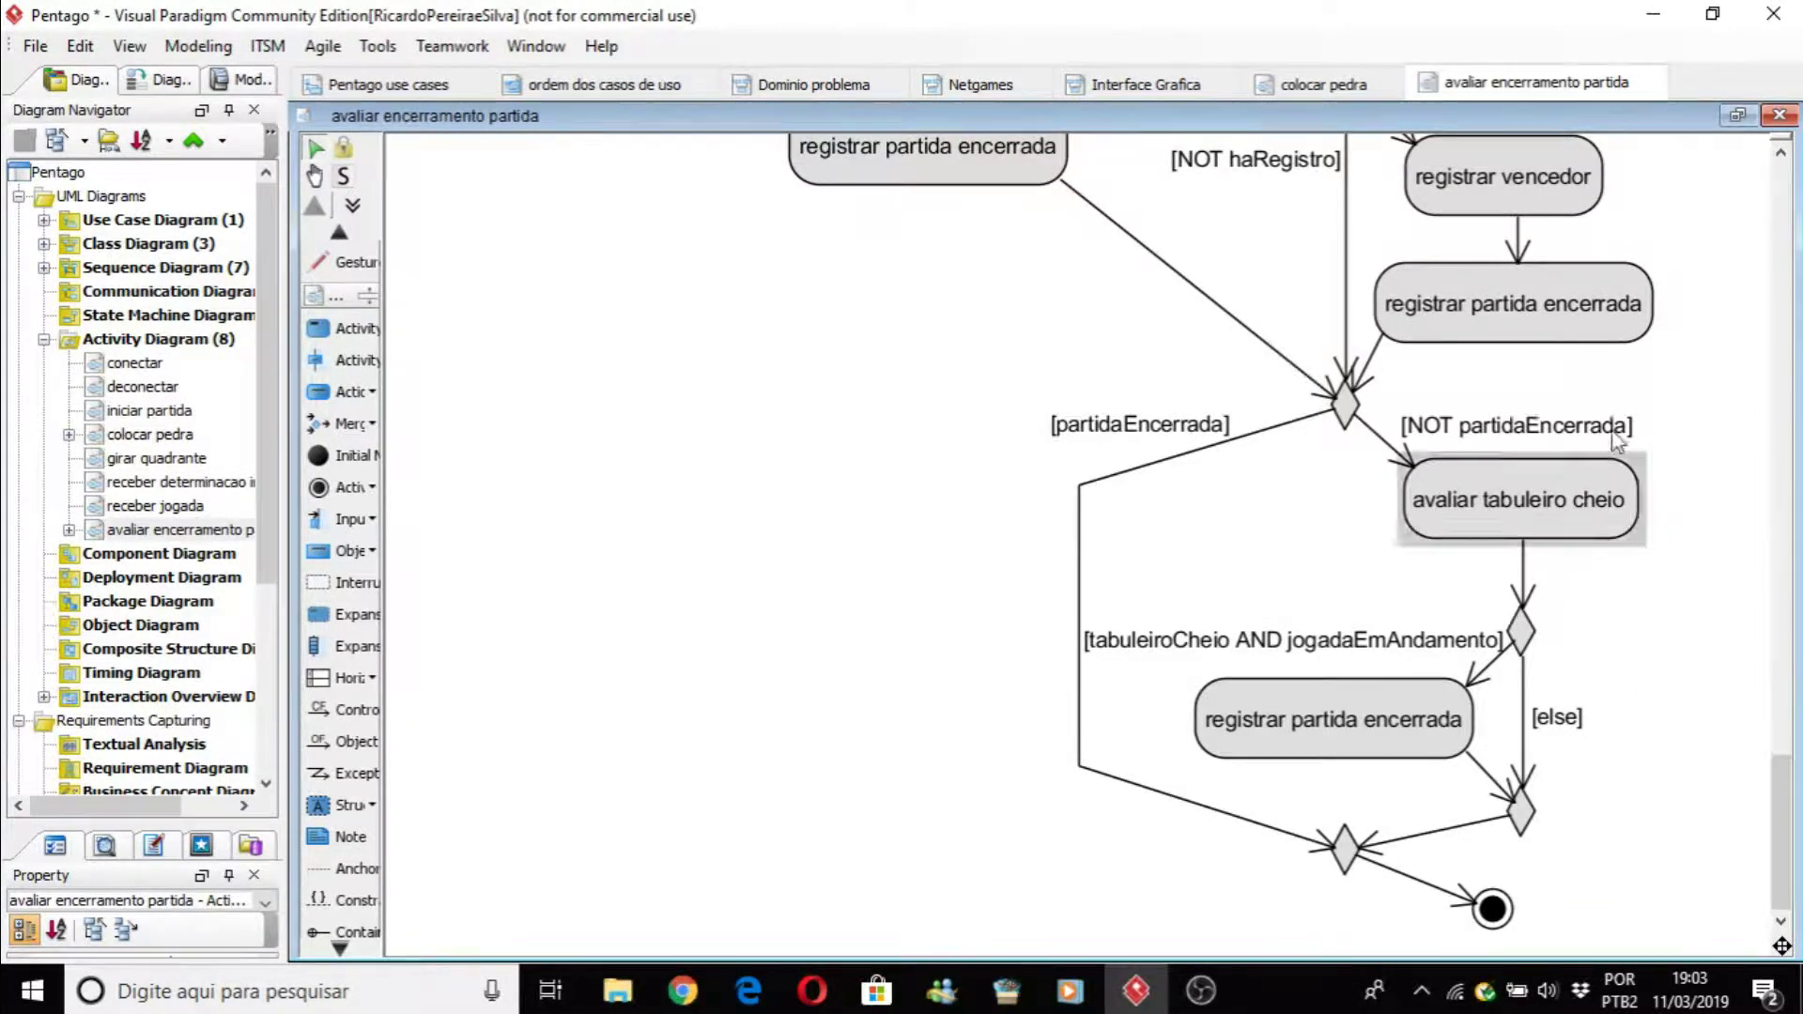
click(1465, 648)
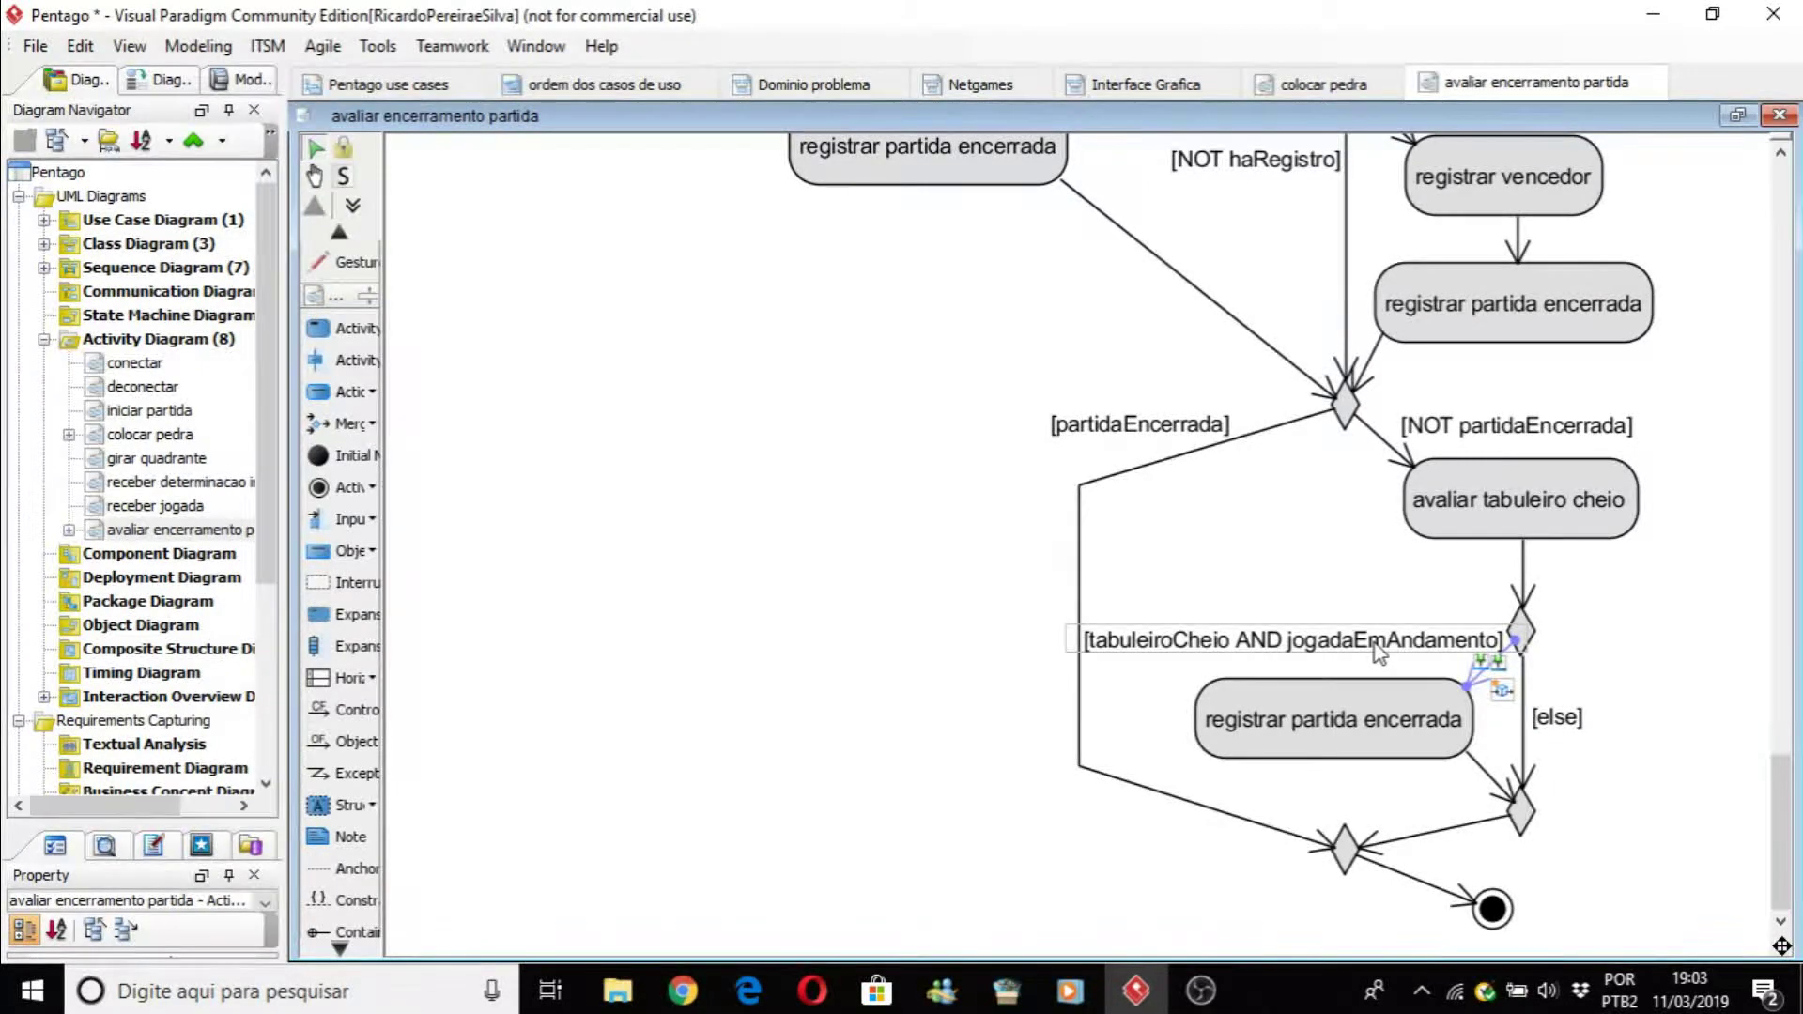
click(1324, 84)
click(1573, 852)
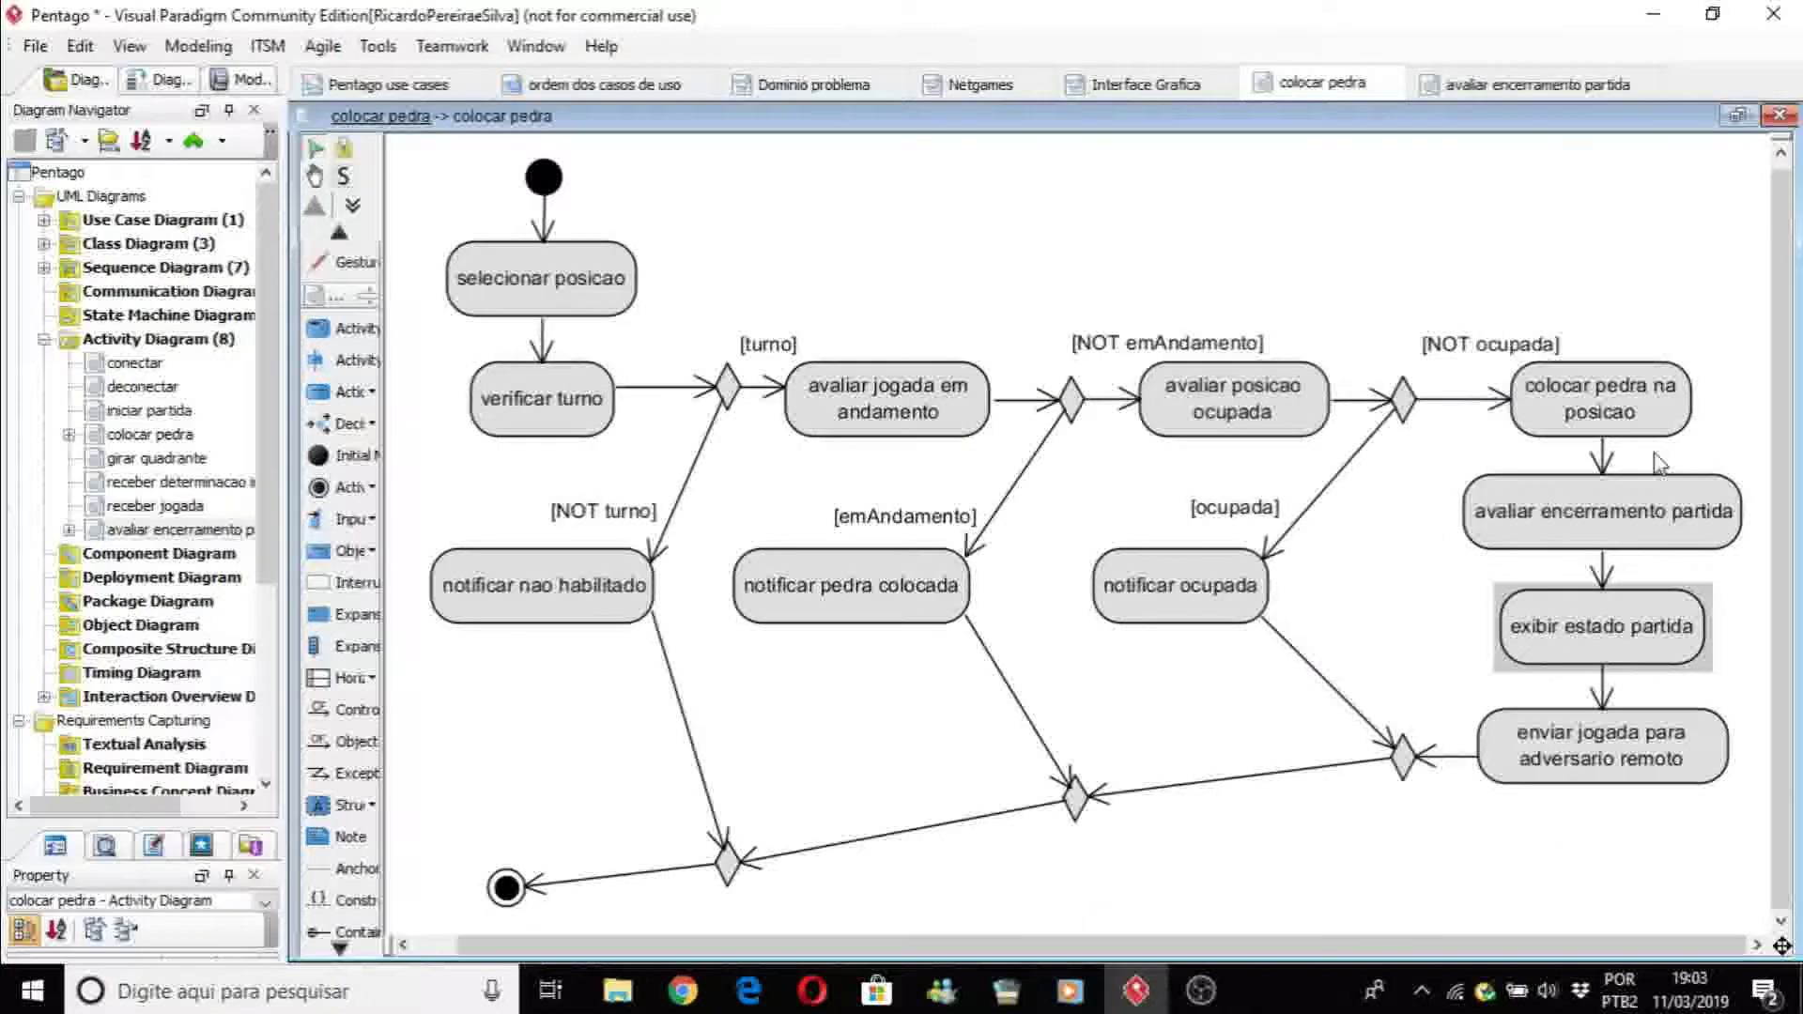
click(1605, 418)
click(1587, 516)
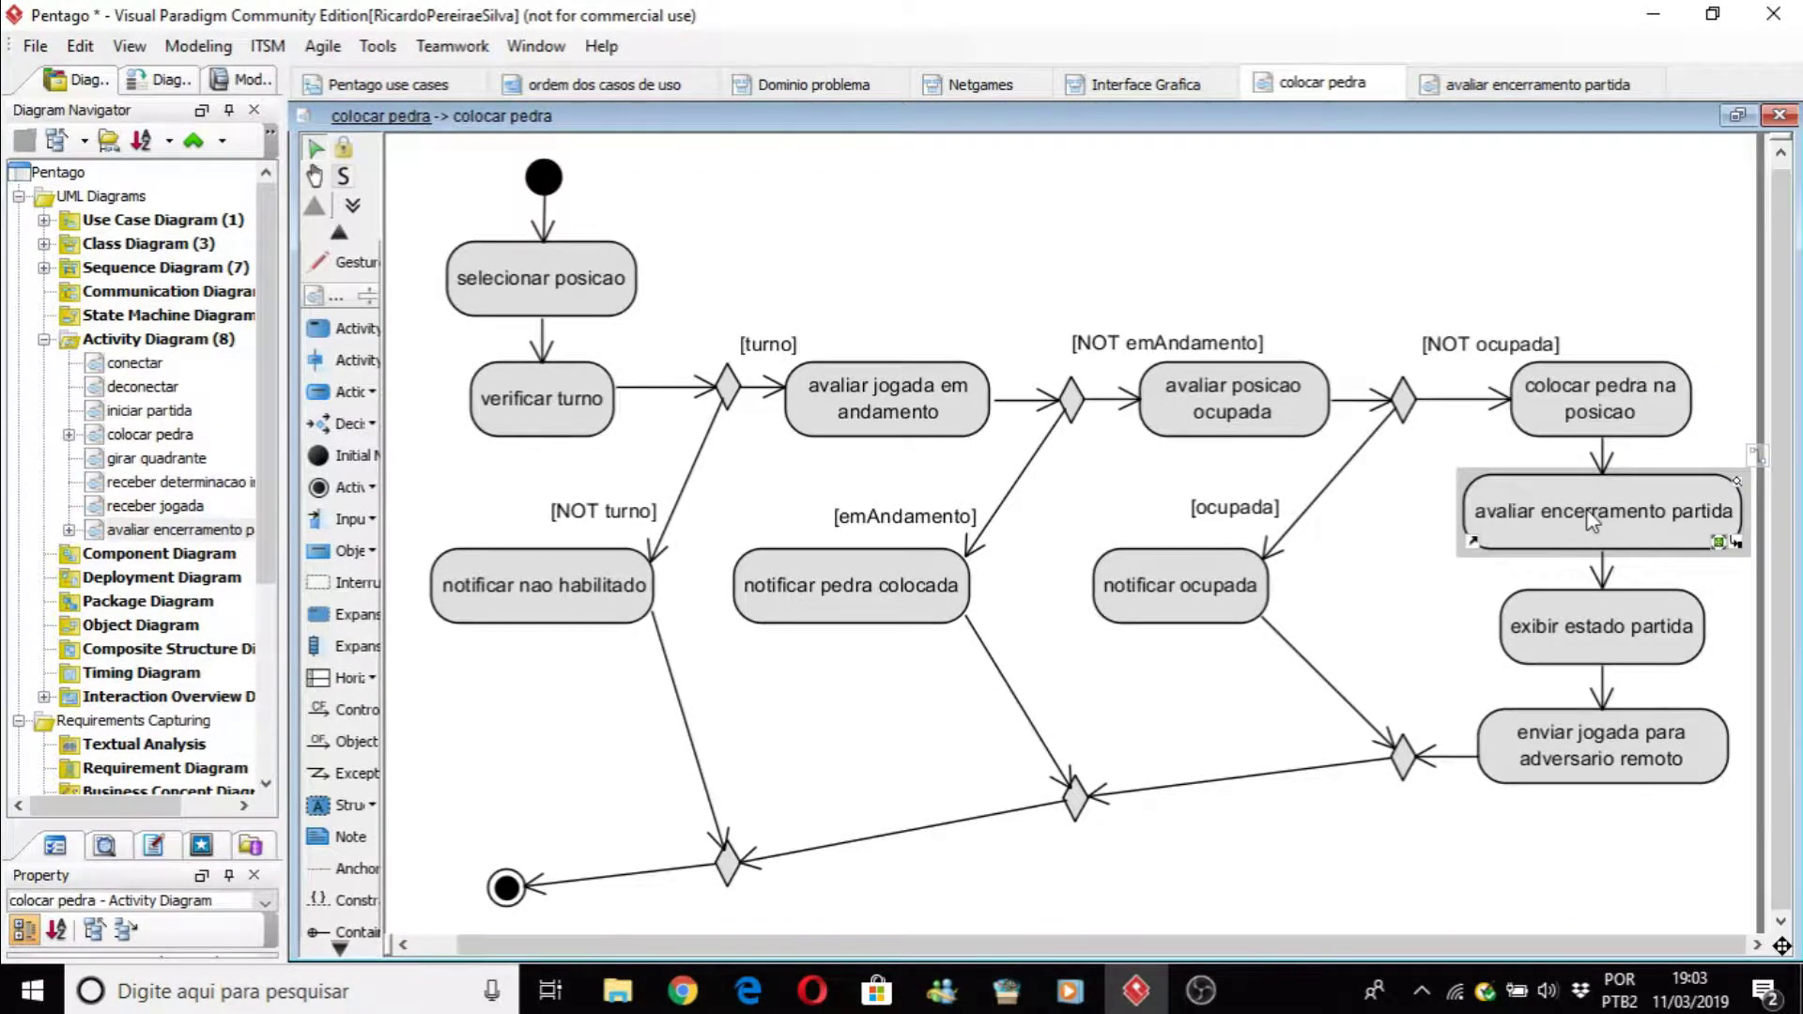
click(1604, 454)
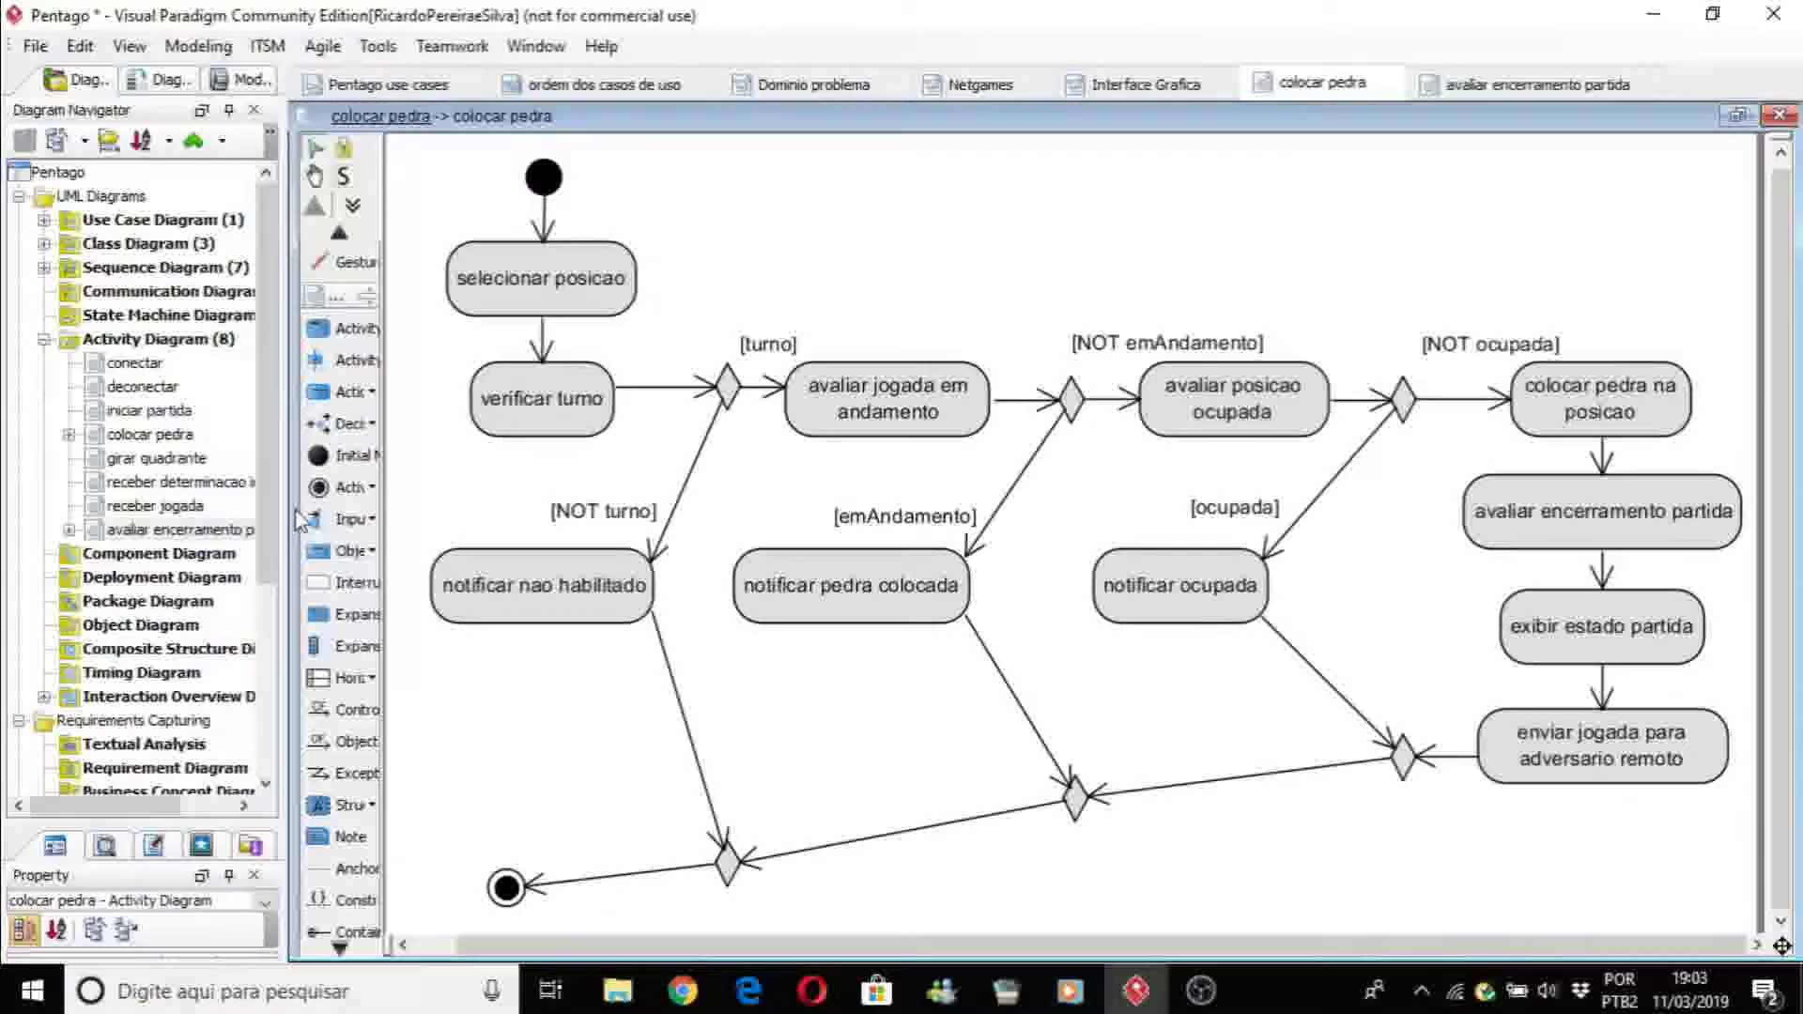
Step: Add an action below "enviar jogada para adversario remoto" in the "colocar pedra" diagram, starting its name with "registrar jogada em"
click(352, 392)
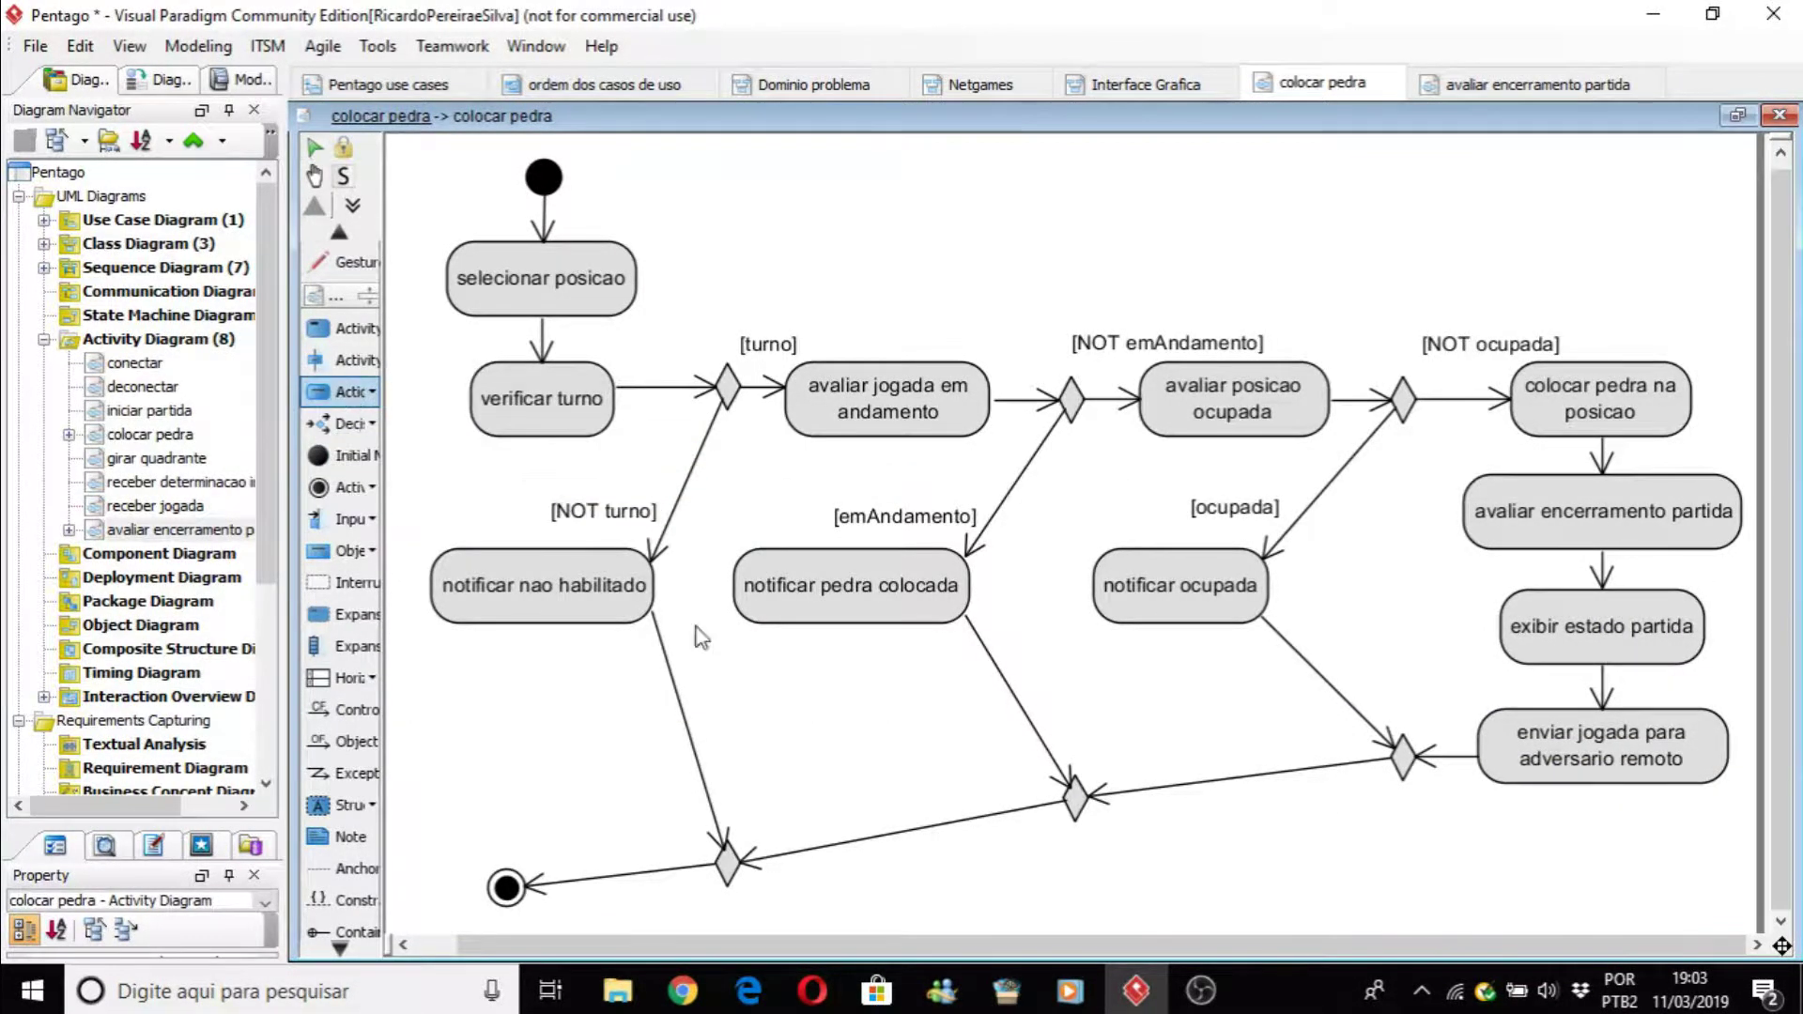
click(1562, 875)
text(registrar)
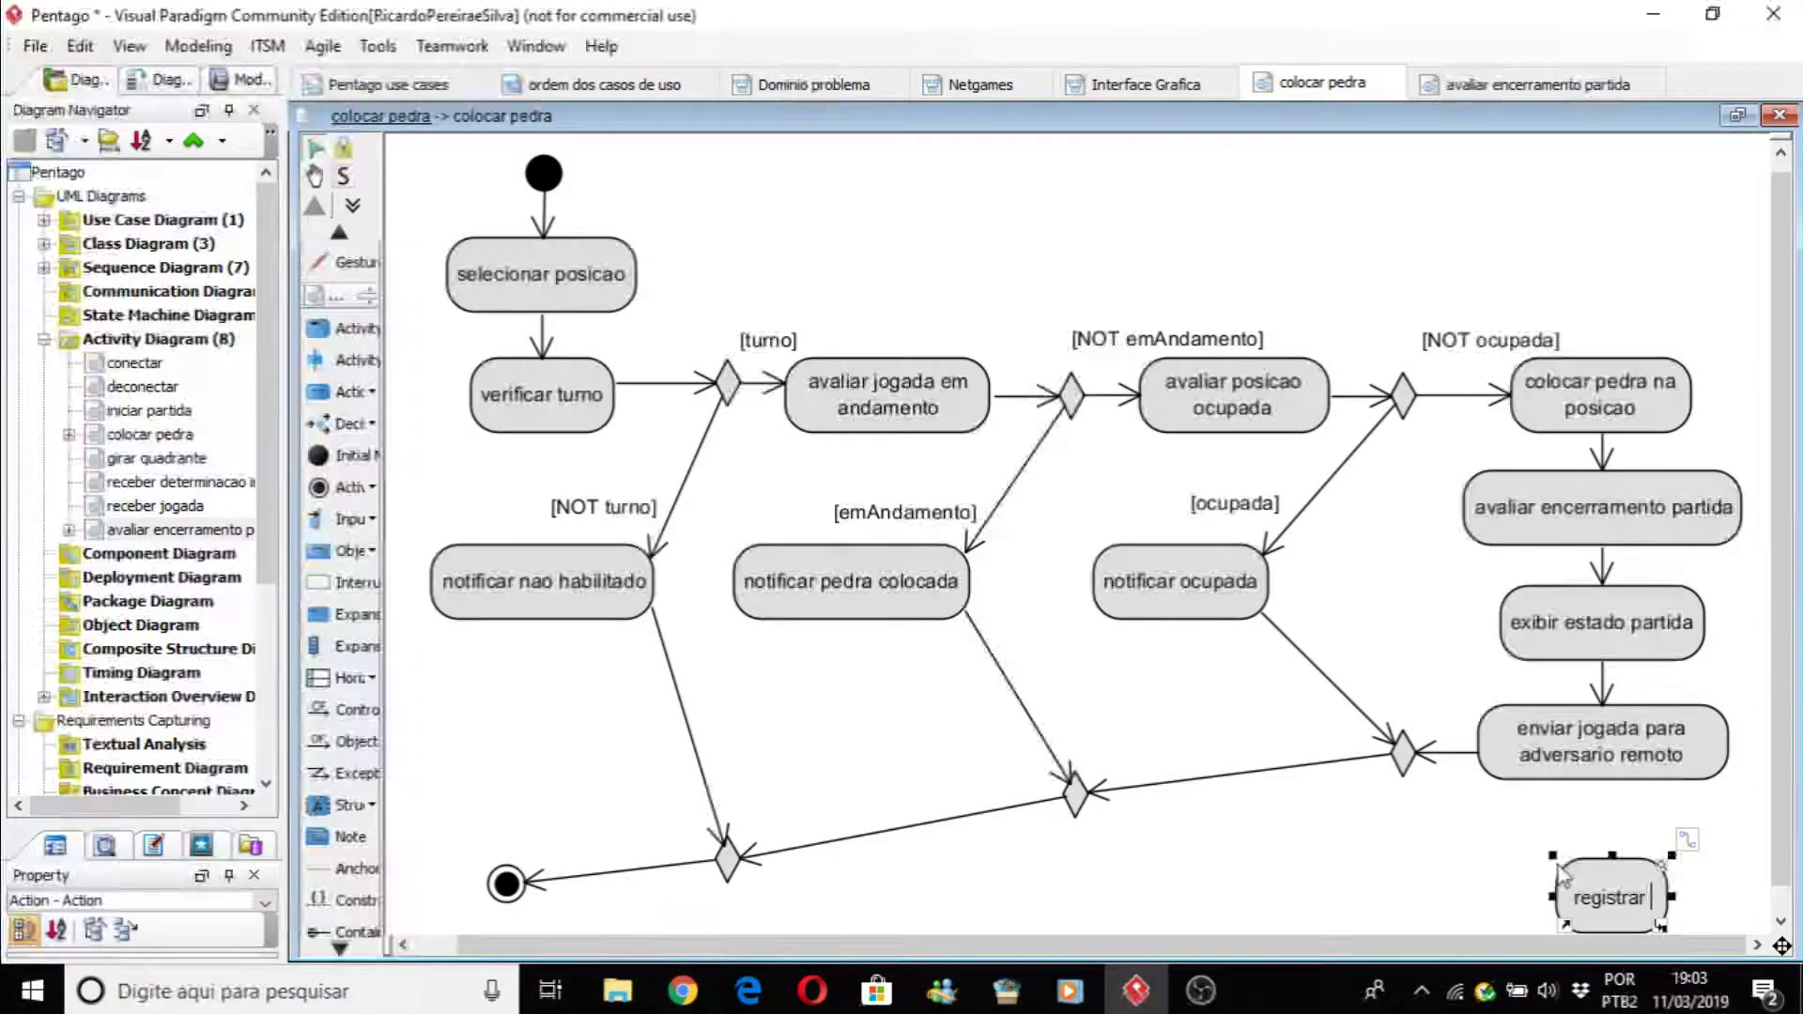
text( jogada em)
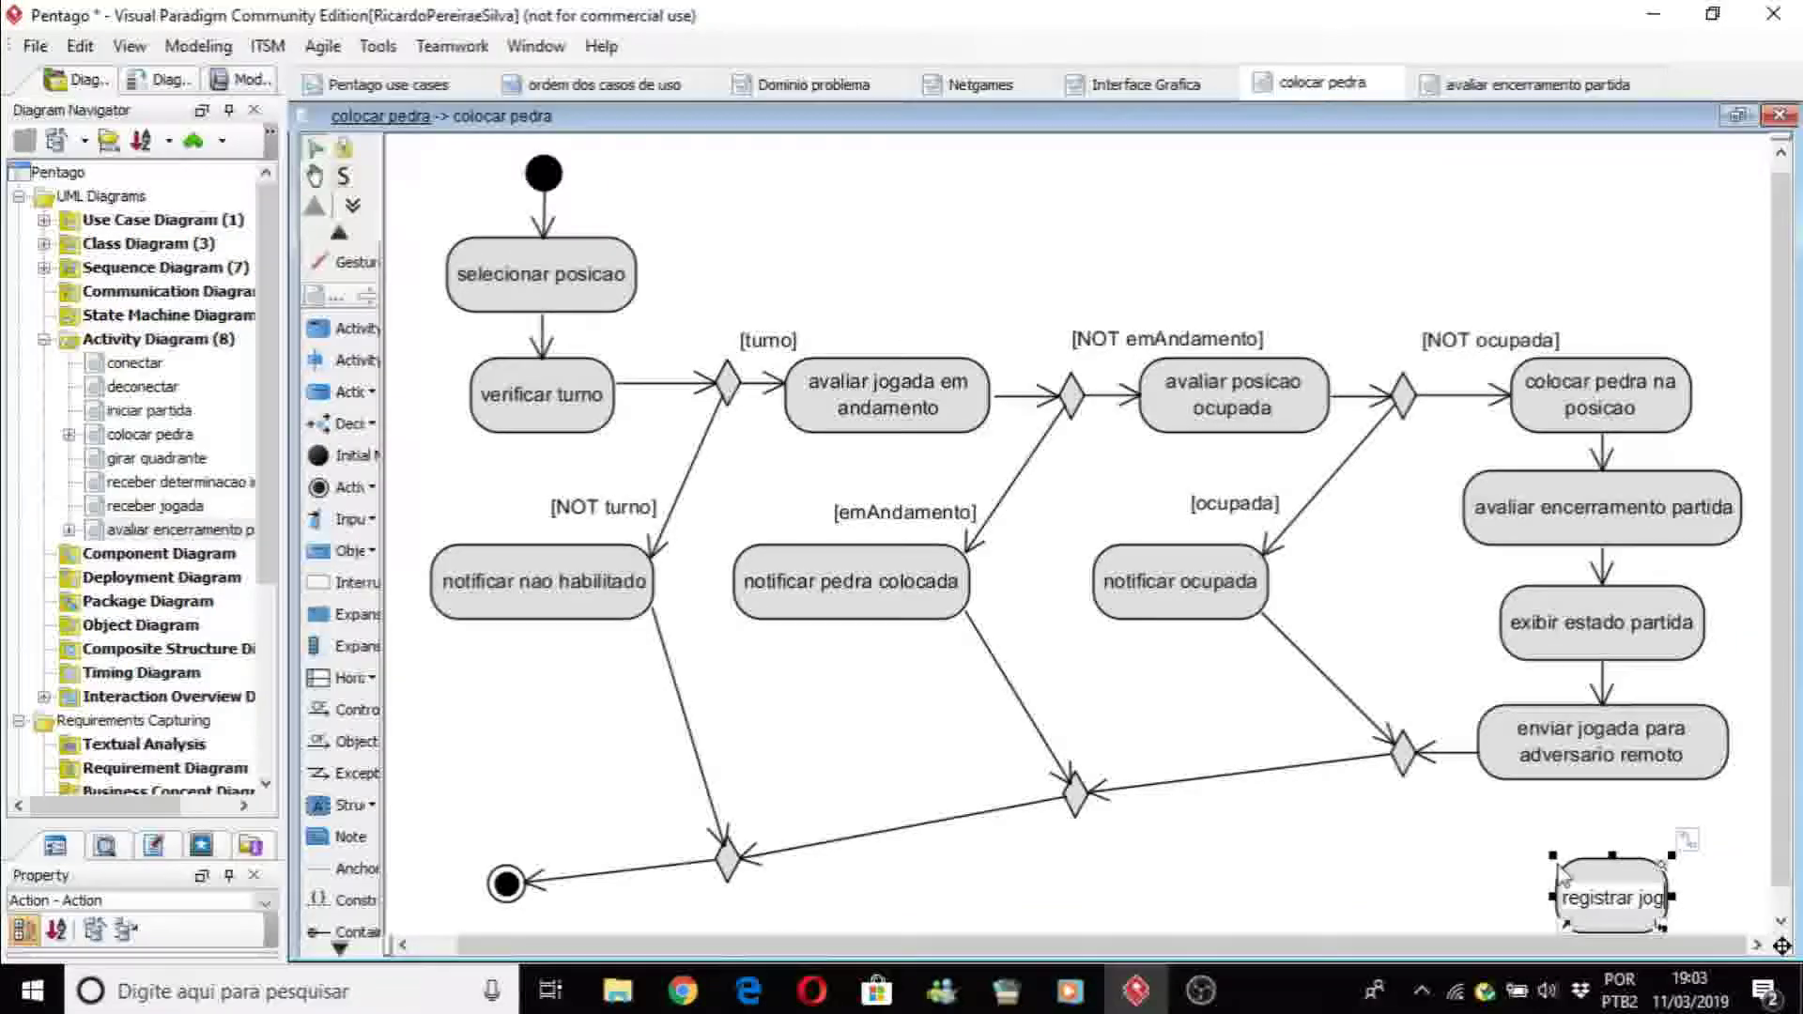